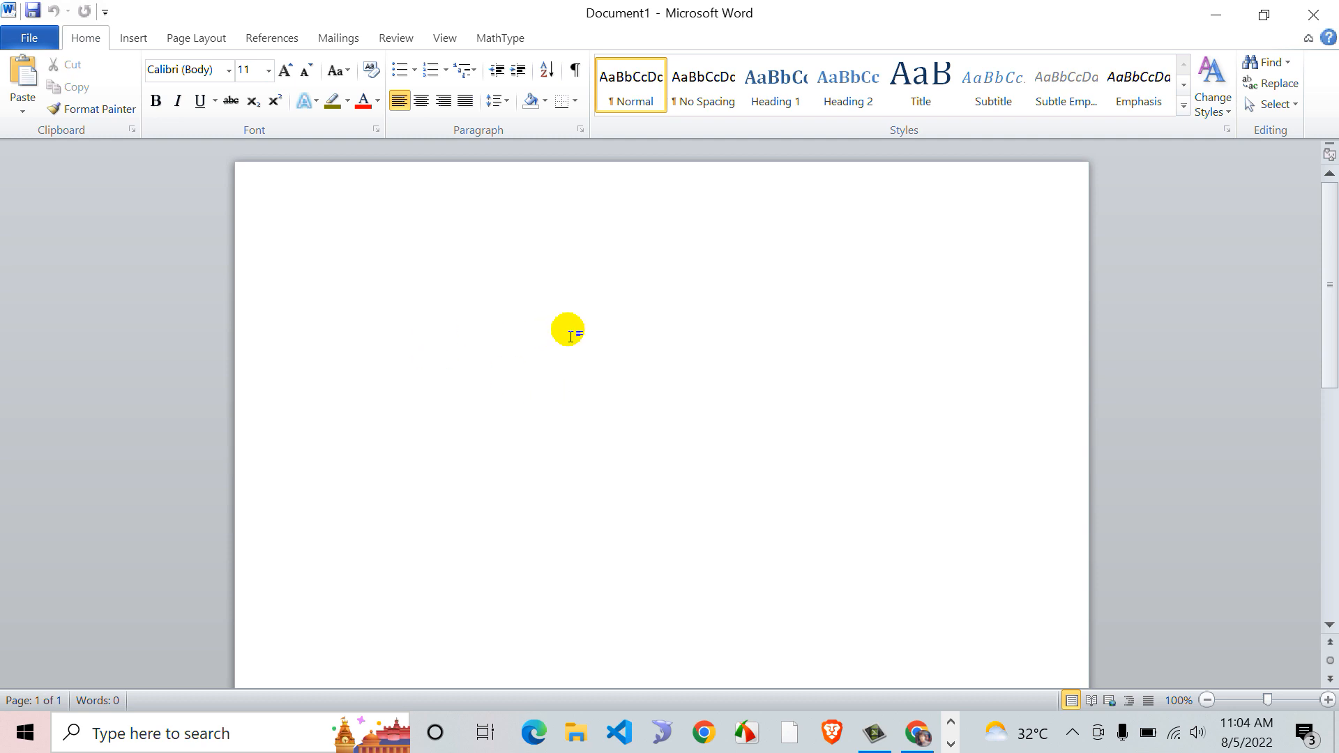
Step: Enter the word "mango" at the start of the blank document
{"action": "type", "text": "manf"}
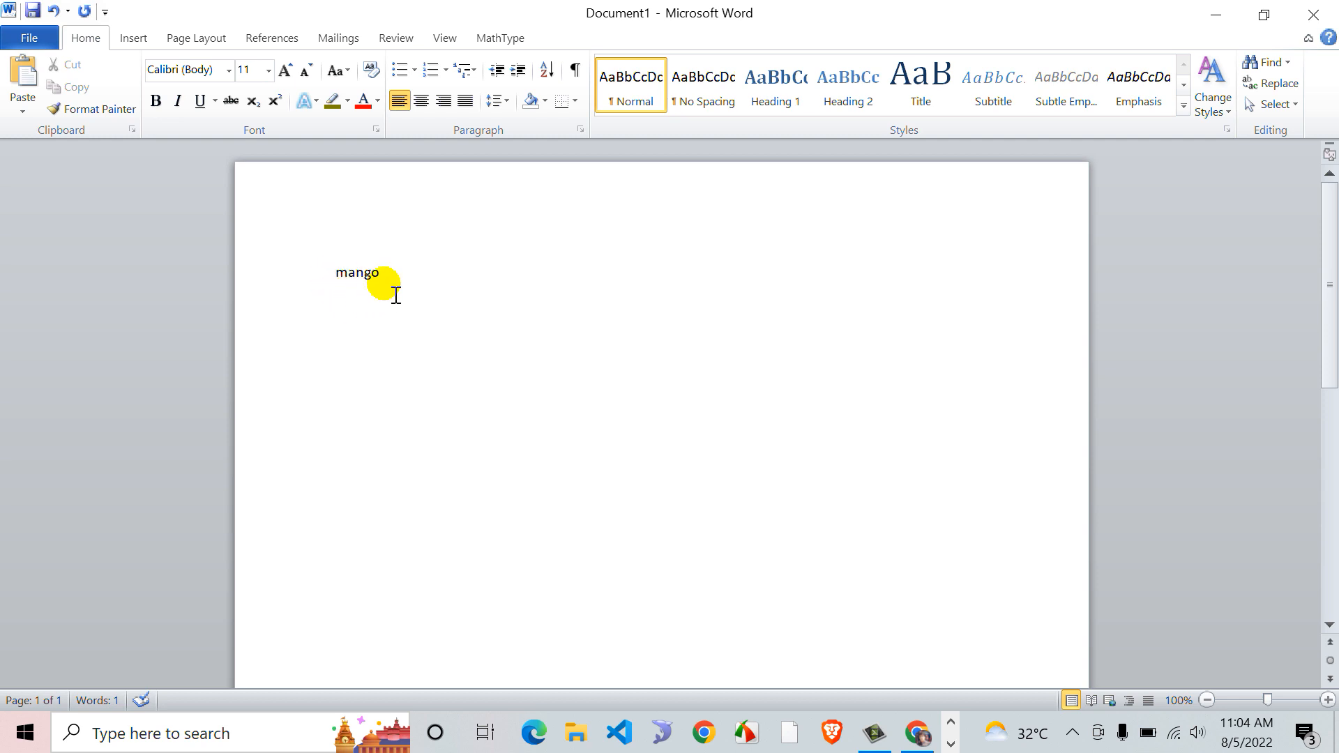
{"action": "left_click_drag", "start_coordinate": [394, 285], "coordinate": [336, 281]}
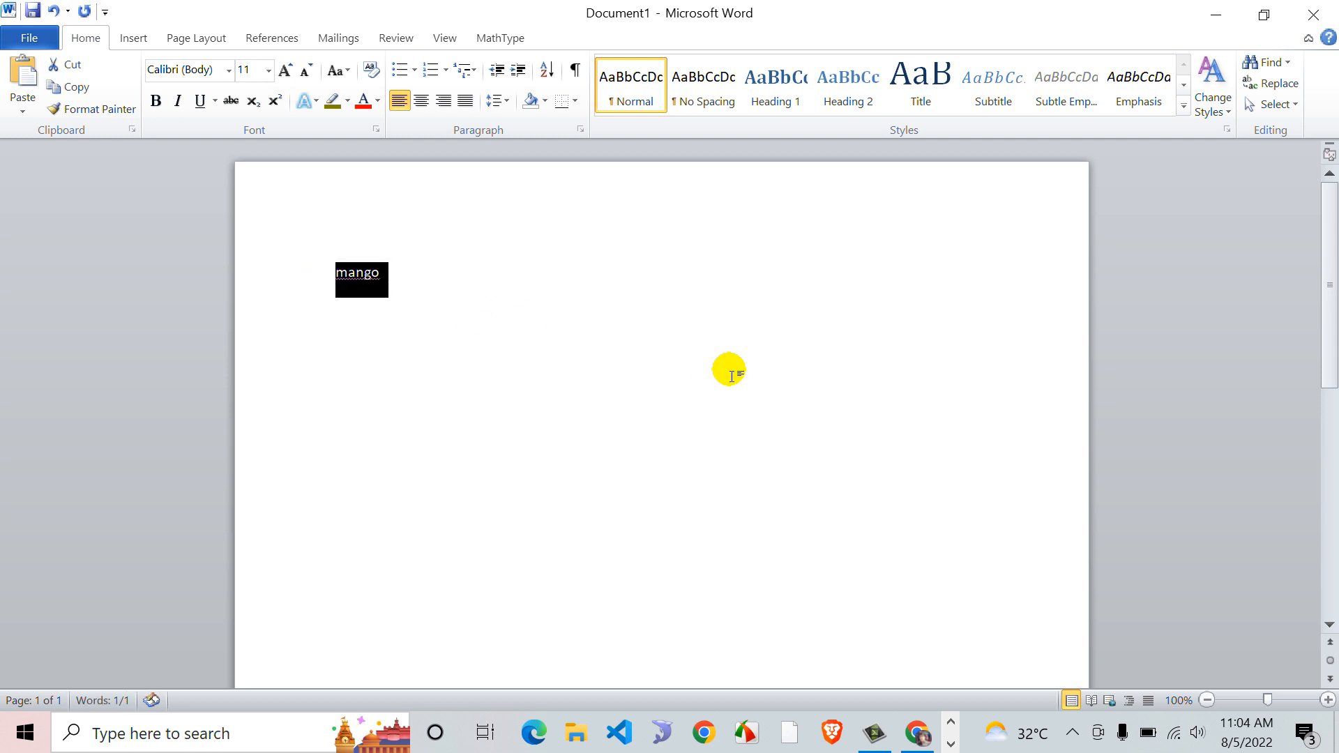
{"action": "left_click", "coordinate": [1328, 700]}
{"action": "left_click", "coordinate": [1327, 700]}
{"action": "left_click", "coordinate": [1328, 700]}
{"action": "left_click", "coordinate": [1328, 700]}
{"action": "left_click", "coordinate": [1328, 700]}
{"action": "left_click", "coordinate": [1328, 700]}
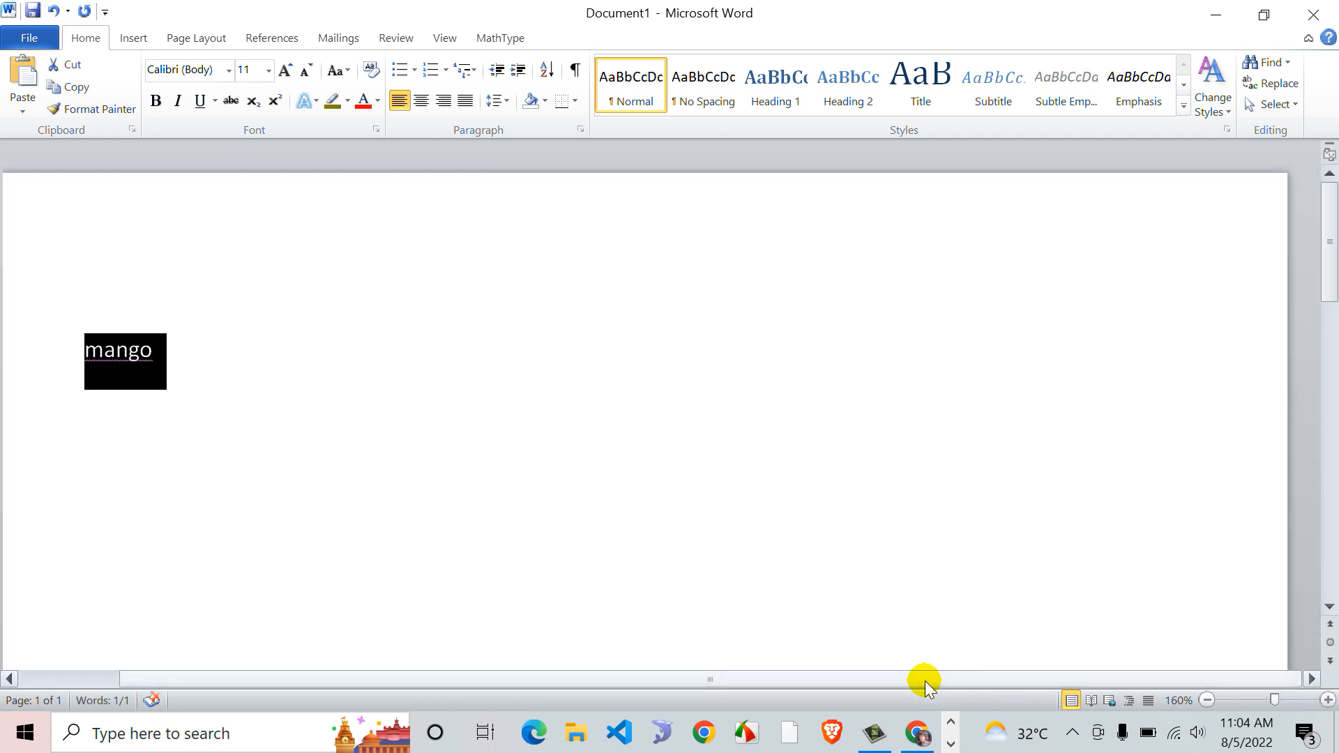
{"action": "left_click_drag", "start_coordinate": [926, 681], "coordinate": [771, 675]}
{"action": "left_click", "coordinate": [508, 422]}
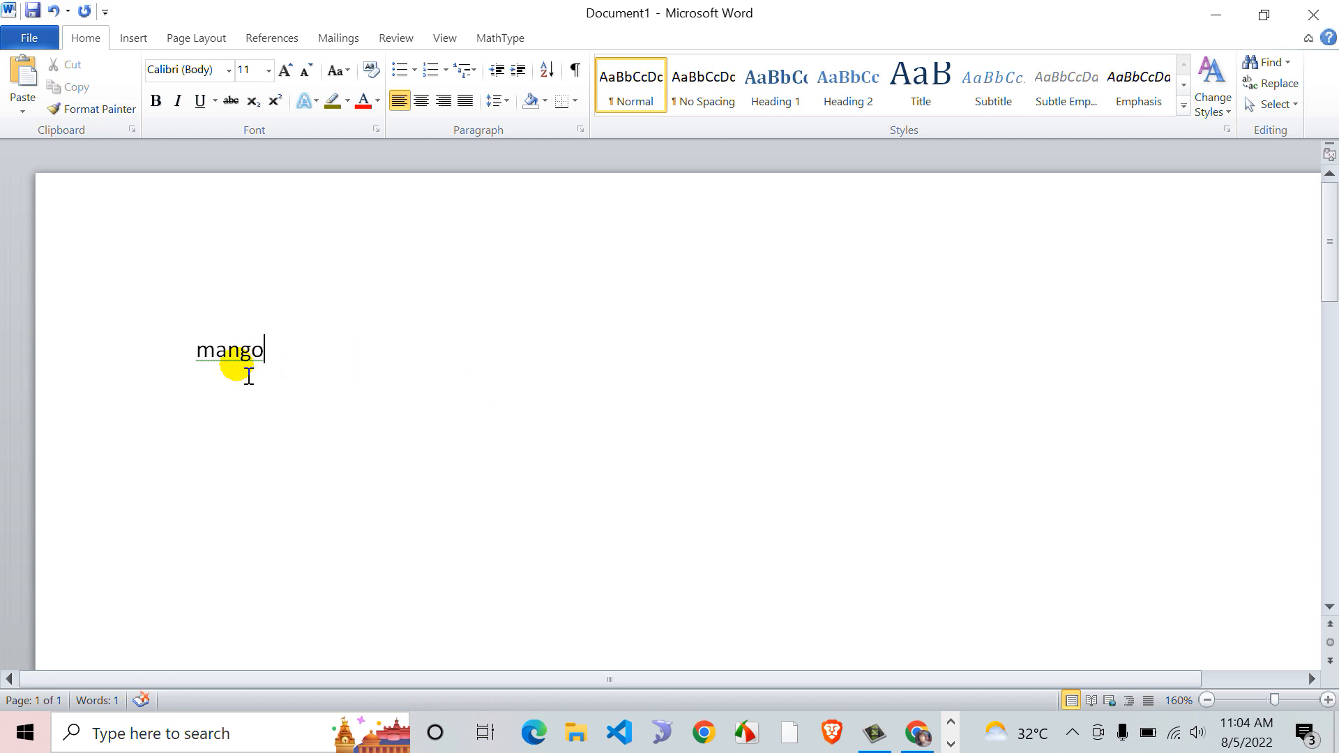
Step: Format the word "mango" as a bulleted list item with the default bullet
{"action": "left_click_drag", "start_coordinate": [287, 365], "coordinate": [179, 353]}
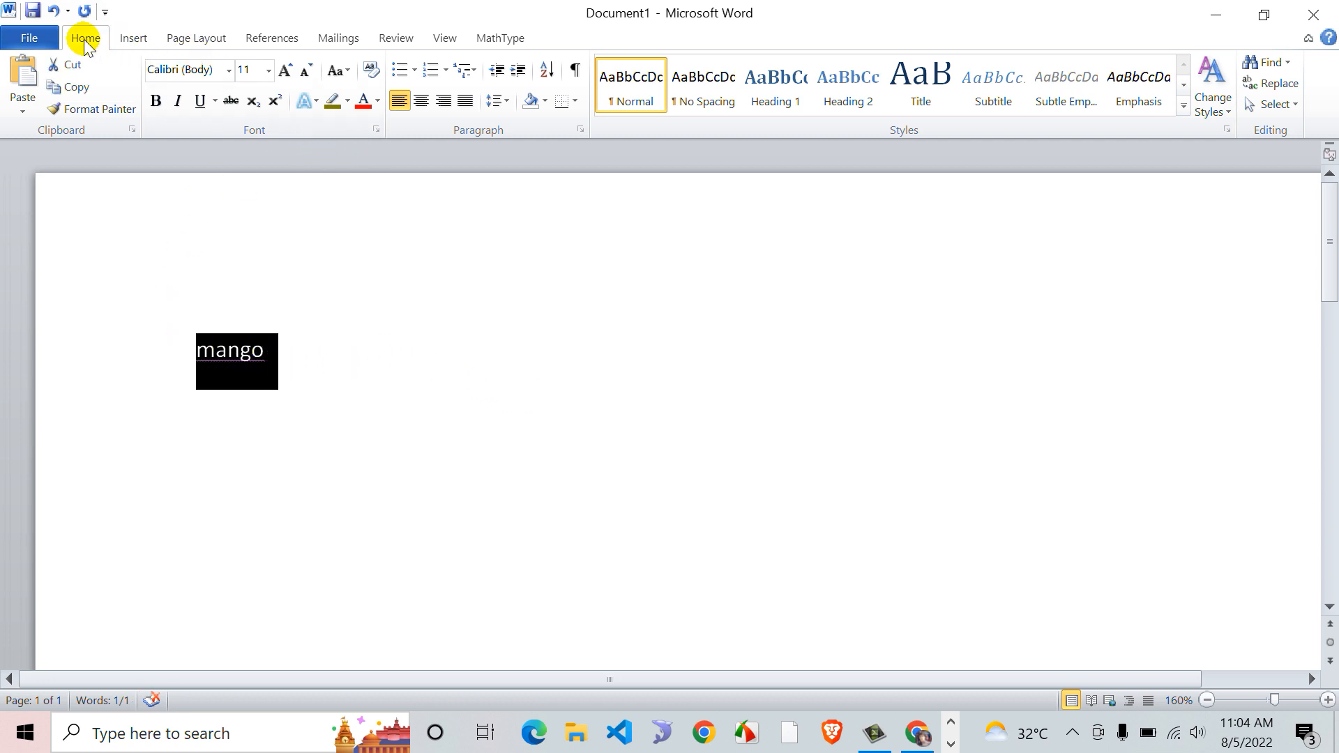
{"action": "left_click", "coordinate": [399, 72]}
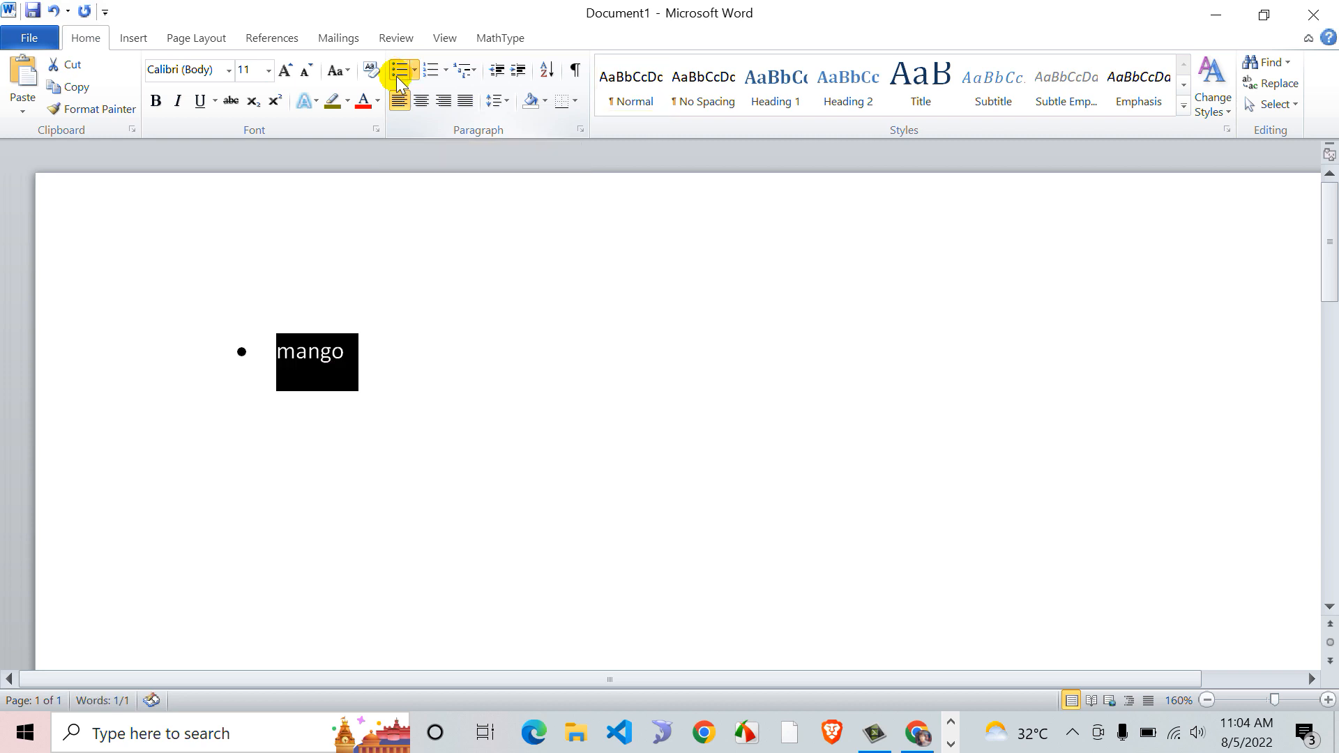
{"action": "left_click", "coordinate": [364, 390]}
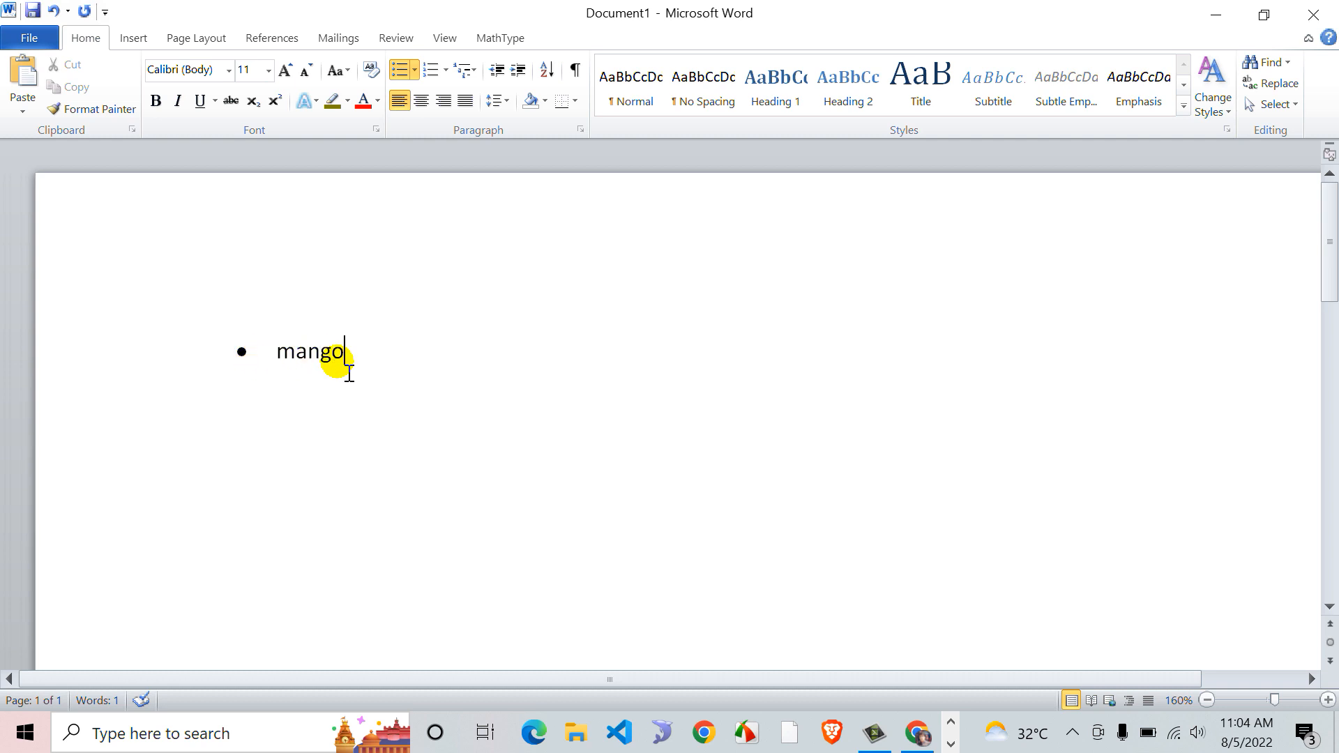
Step: Delete the bulleted "mango" together with its bullet and enter "Mango" as plain text instead
{"action": "left_click_drag", "start_coordinate": [401, 396], "coordinate": [234, 346]}
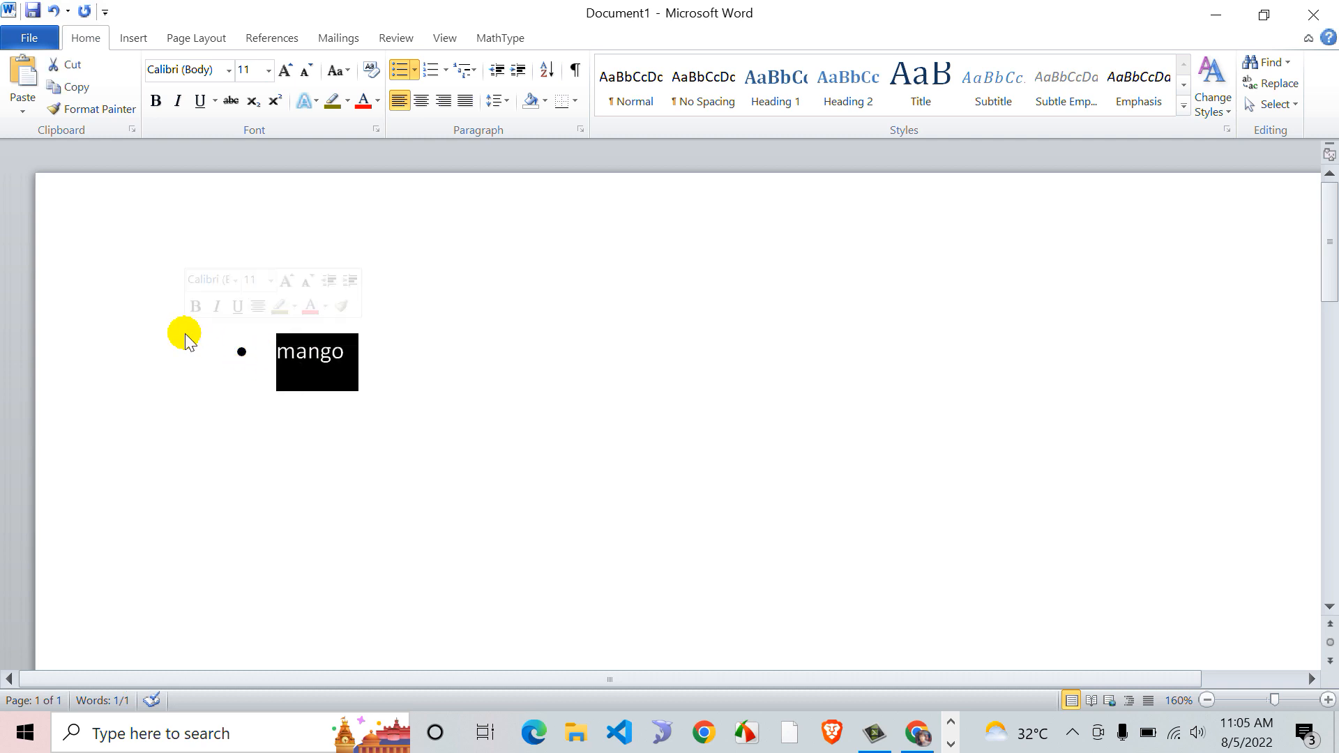
{"action": "key", "text": "BackSpace"}
{"action": "key", "text": "BackSpace"}
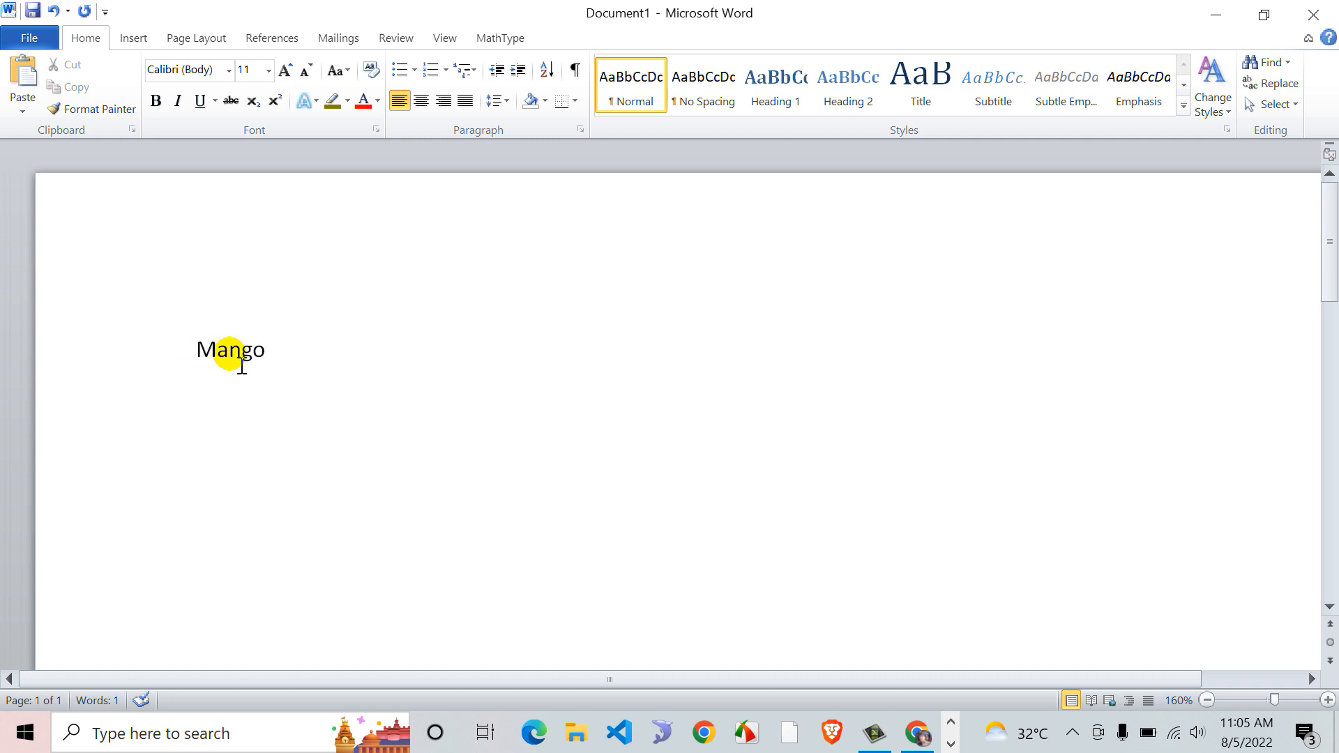
Step: Turn "Mango" into a bulleted list item and add the items "Orange" and "Banana" below it
{"action": "left_click_drag", "start_coordinate": [278, 363], "coordinate": [180, 350]}
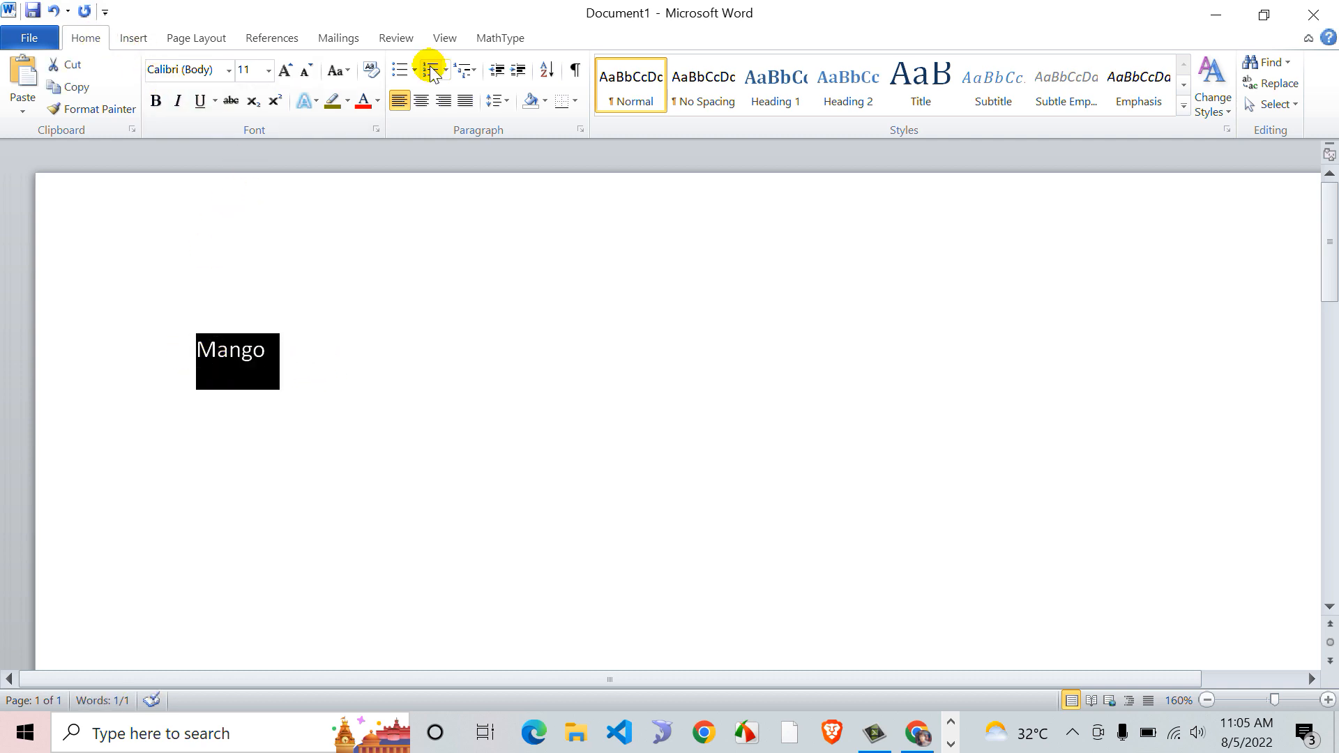
{"action": "left_click", "coordinate": [401, 70]}
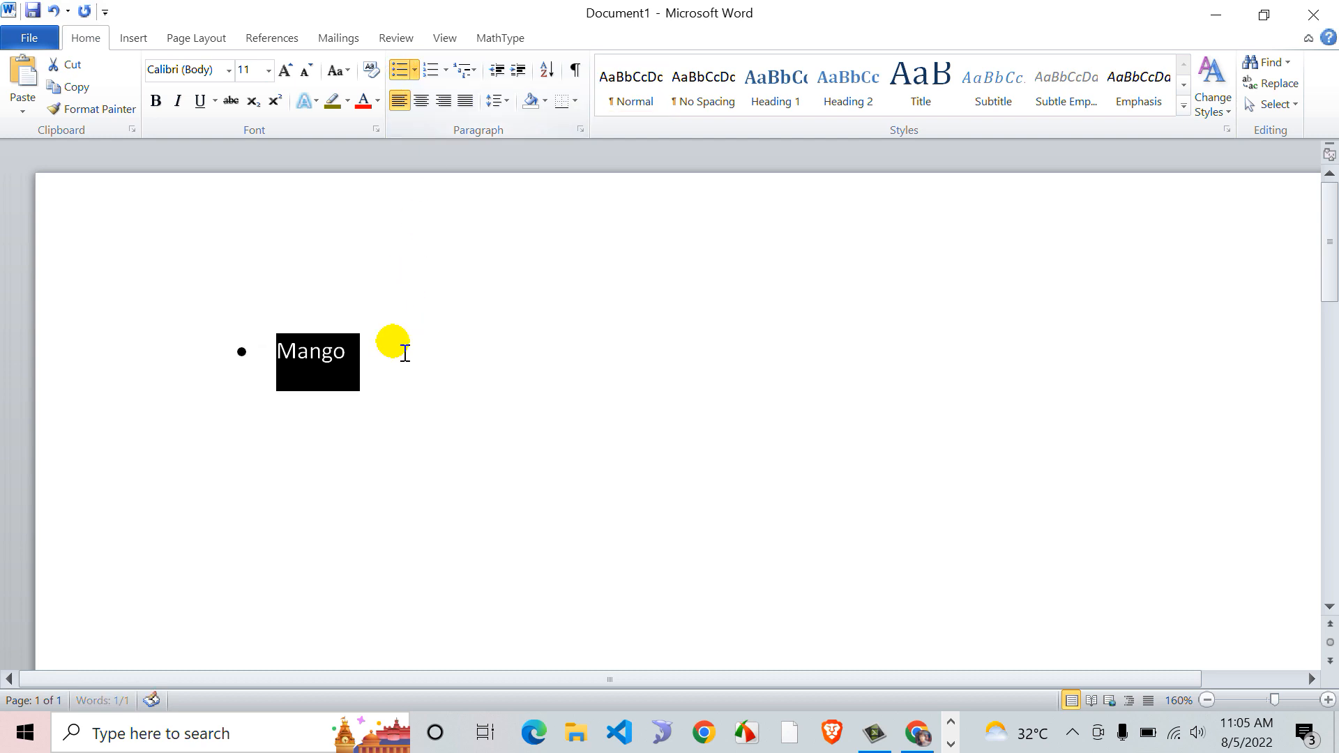
{"action": "left_click", "coordinate": [394, 350]}
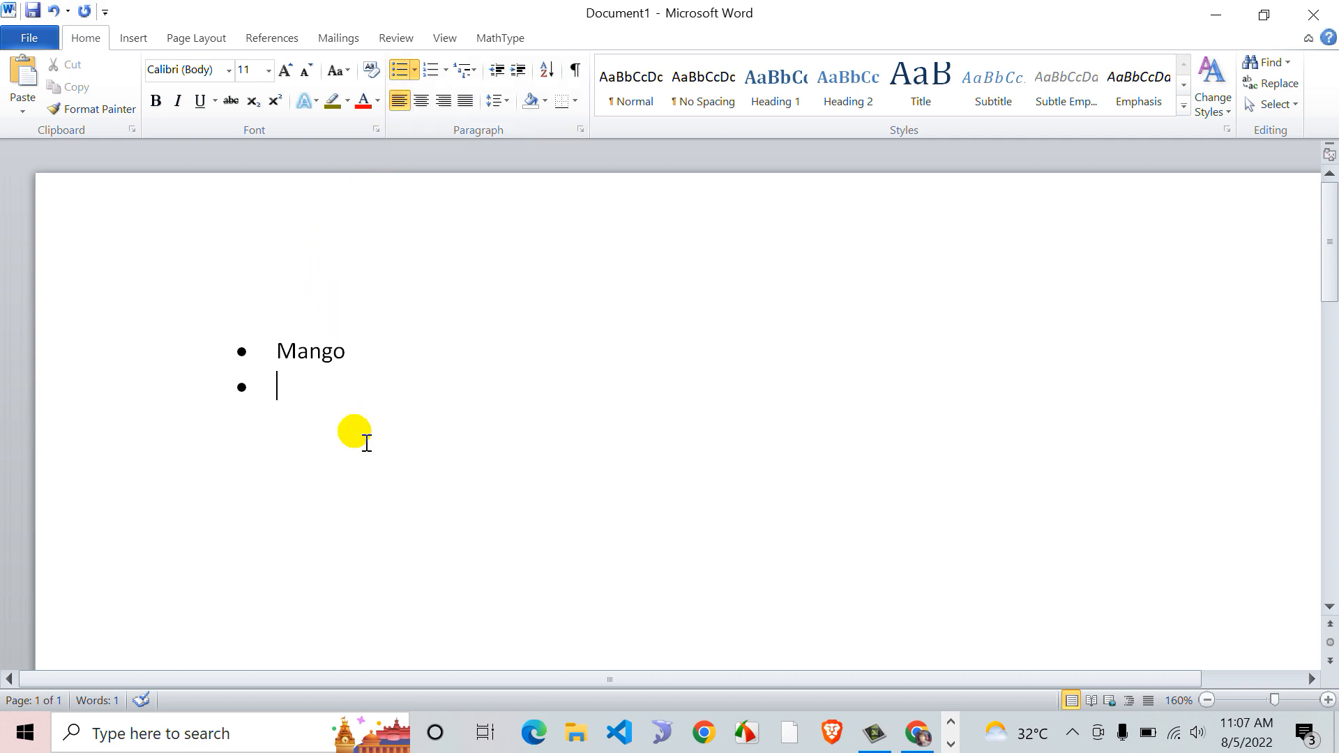
{"action": "type", "text": "Orange"}
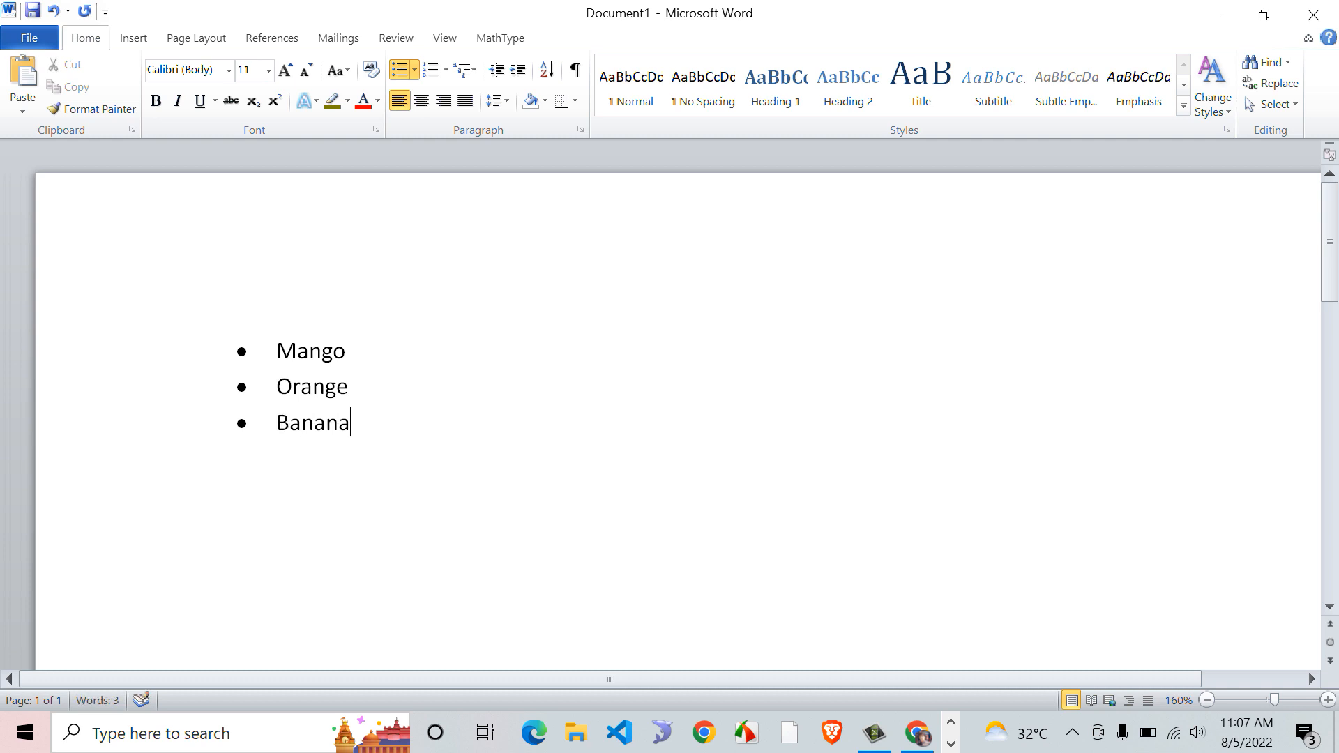
Step: Remove the bullets from the Mango, Orange and Banana lines
{"action": "left_click", "coordinate": [354, 427]}
{"action": "left_click_drag", "start_coordinate": [372, 441], "coordinate": [269, 341]}
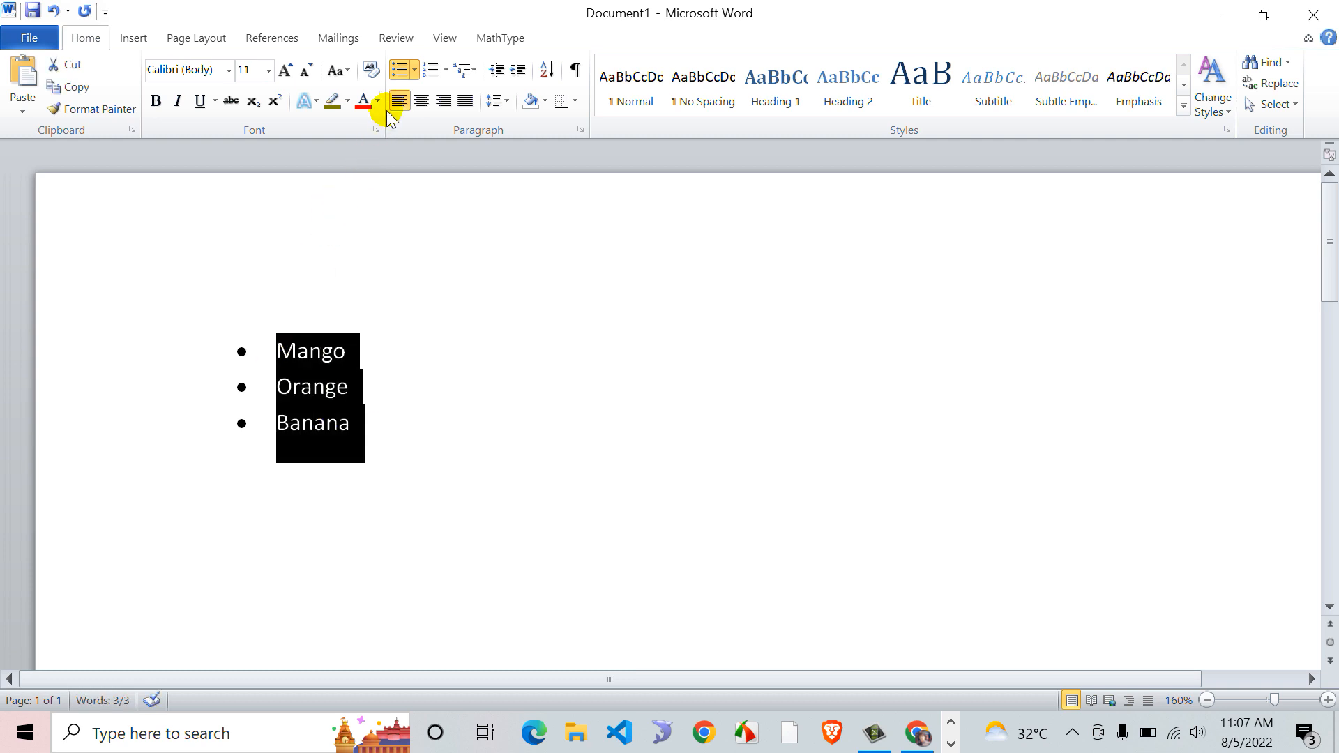
{"action": "left_click", "coordinate": [395, 71]}
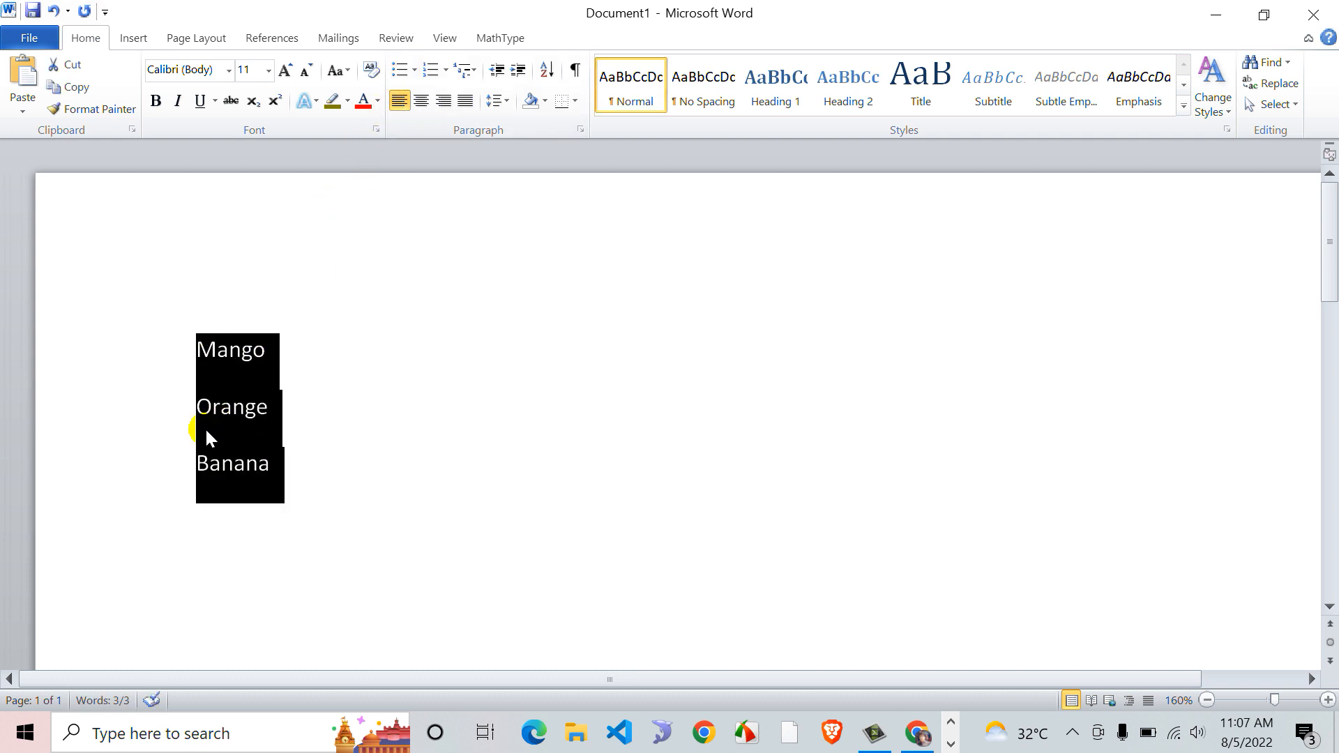
{"action": "left_click", "coordinate": [326, 499]}
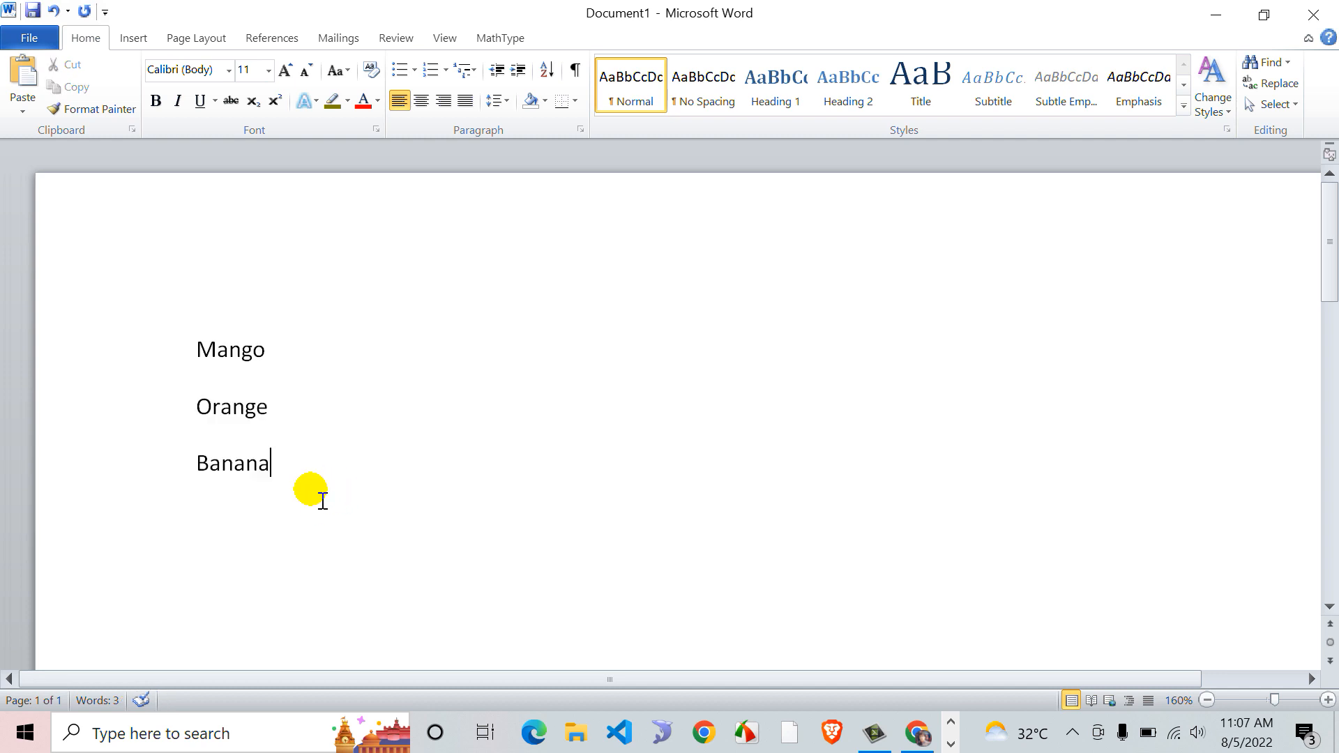
Step: Apply default round bullets to the plain Mango, Orange and Banana lines
{"action": "left_click_drag", "start_coordinate": [293, 472], "coordinate": [224, 350]}
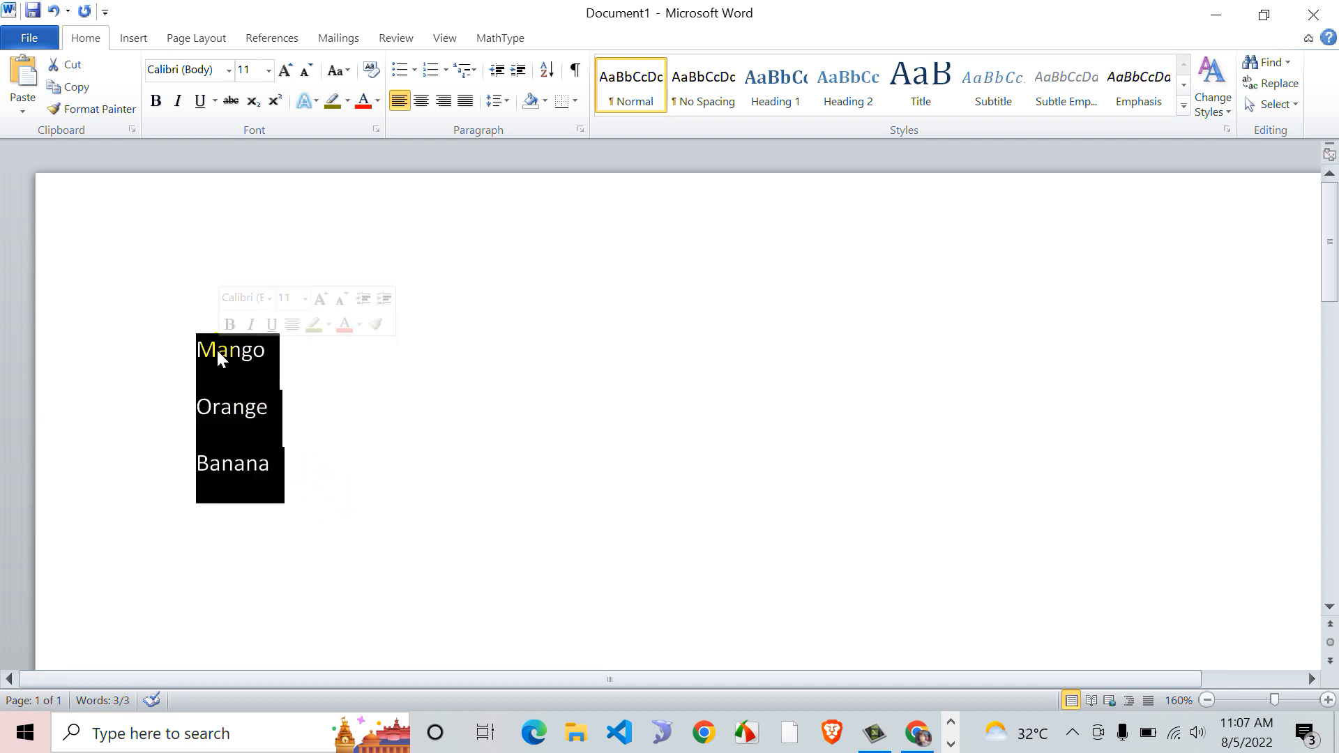
{"action": "left_click", "coordinate": [400, 72]}
{"action": "left_click", "coordinate": [384, 389]}
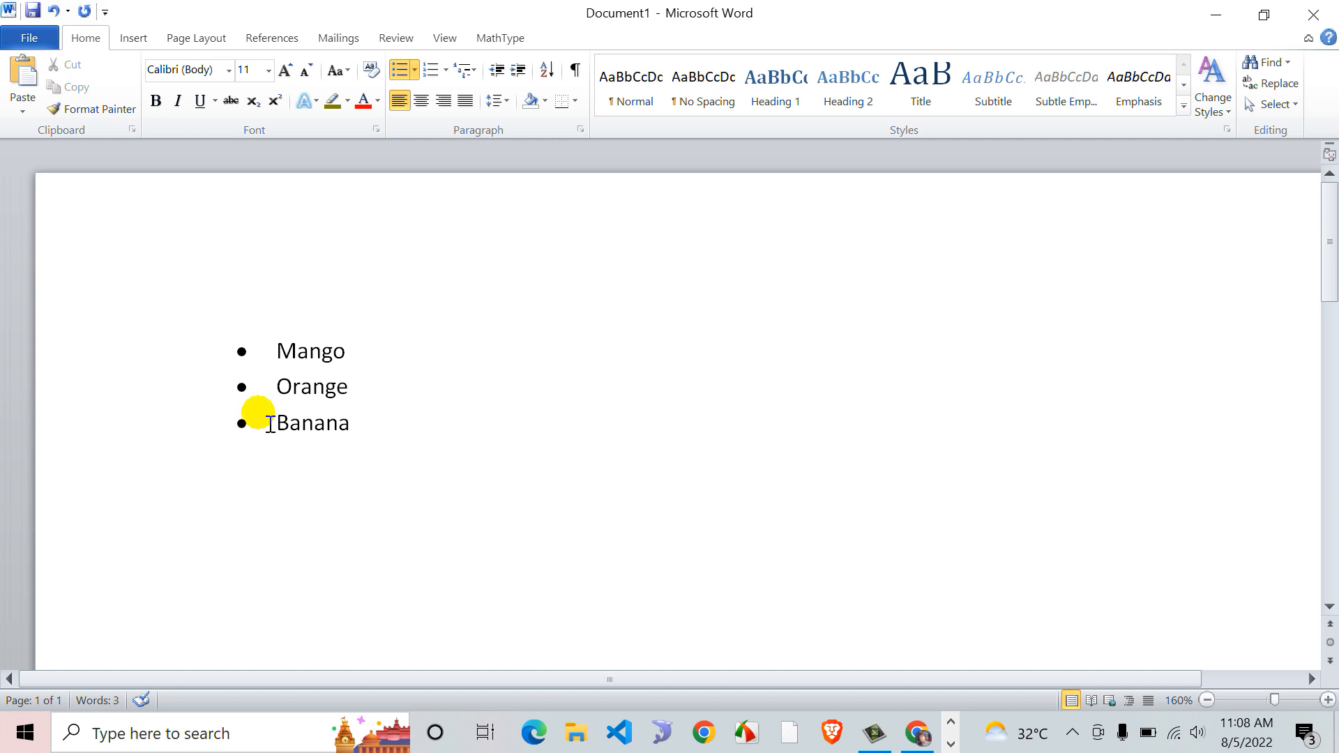
Step: Change the bullets of the three-item fruit list to the check mark symbol from the bullet library
{"action": "left_click", "coordinate": [244, 388]}
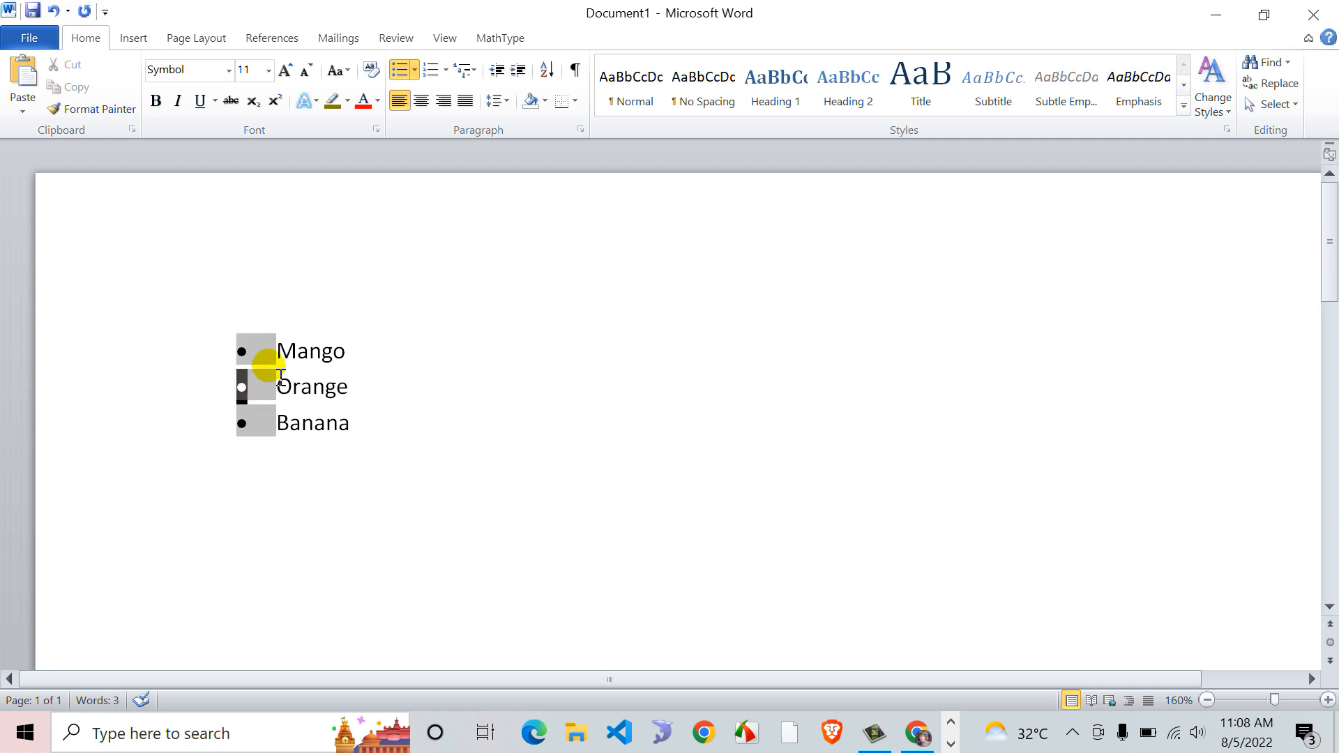
{"action": "left_click", "coordinate": [414, 71]}
{"action": "left_click", "coordinate": [315, 313]}
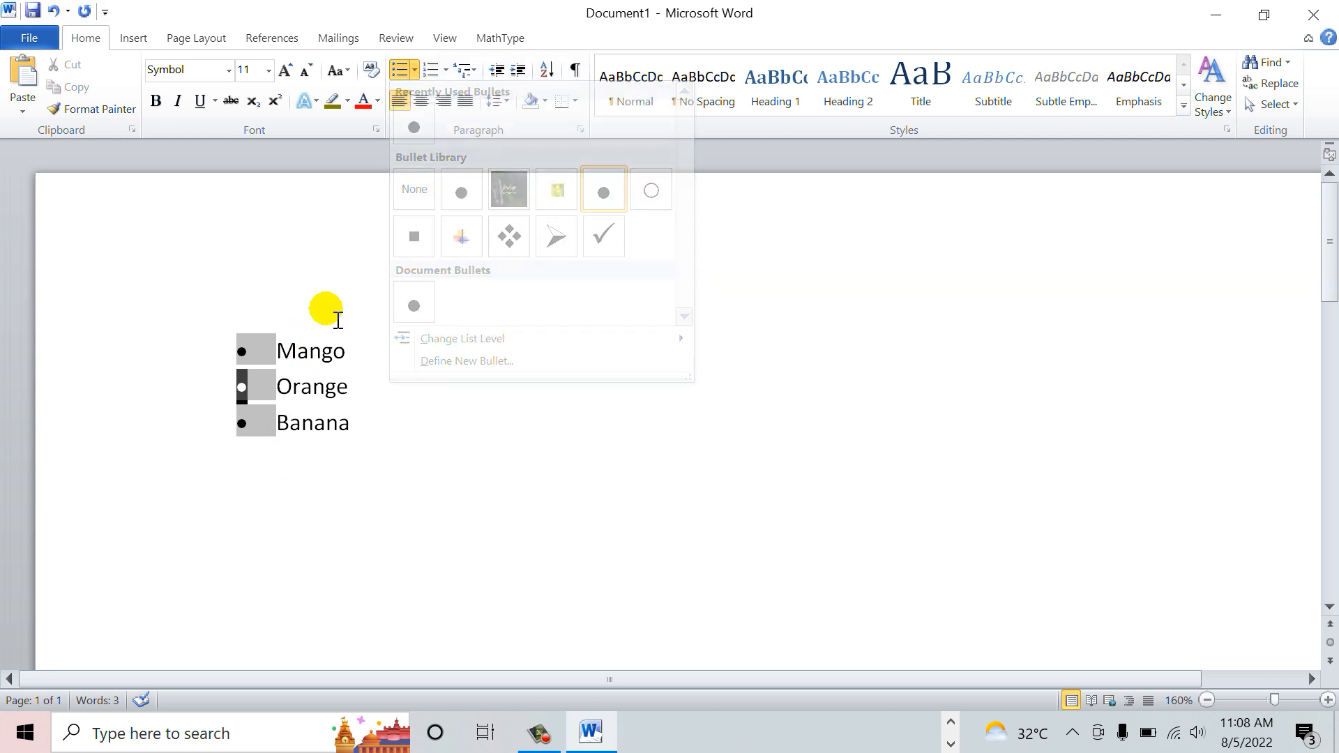
{"action": "left_click", "coordinate": [415, 70]}
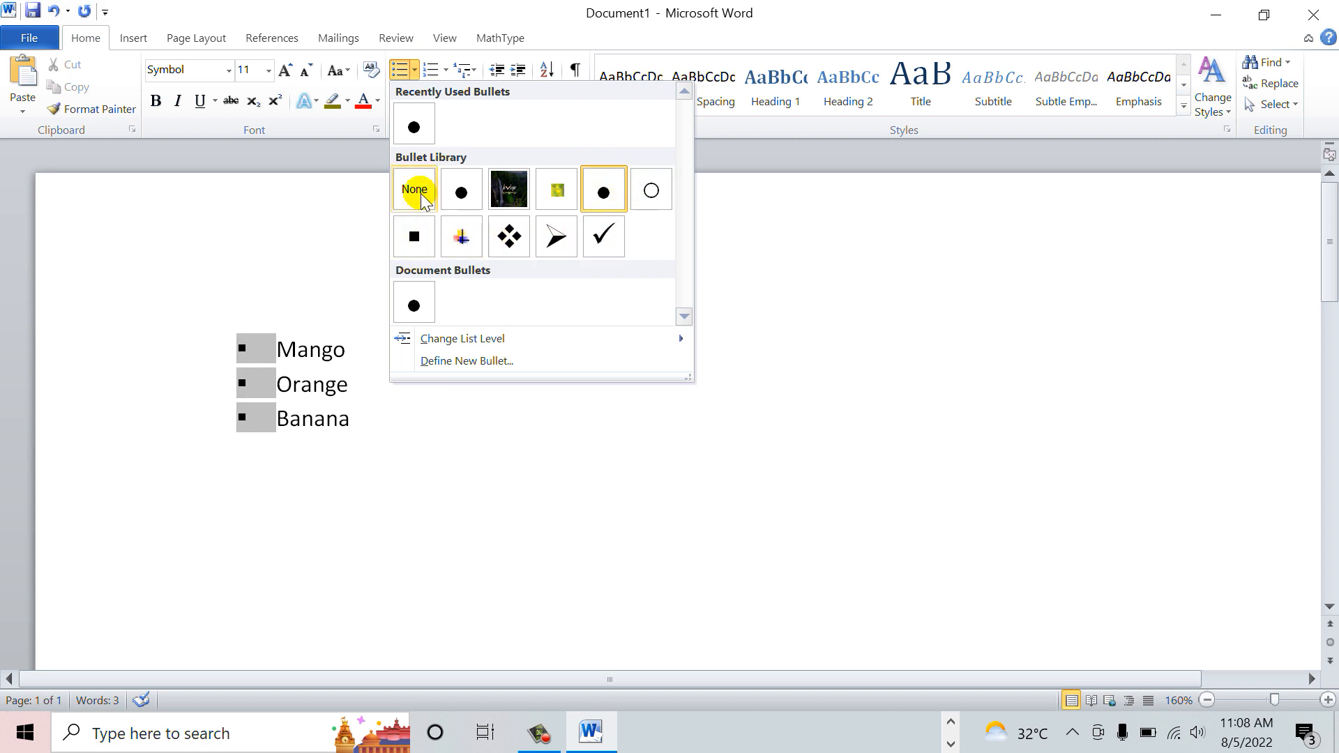
{"action": "left_click", "coordinate": [604, 237]}
{"action": "left_click", "coordinate": [447, 415]}
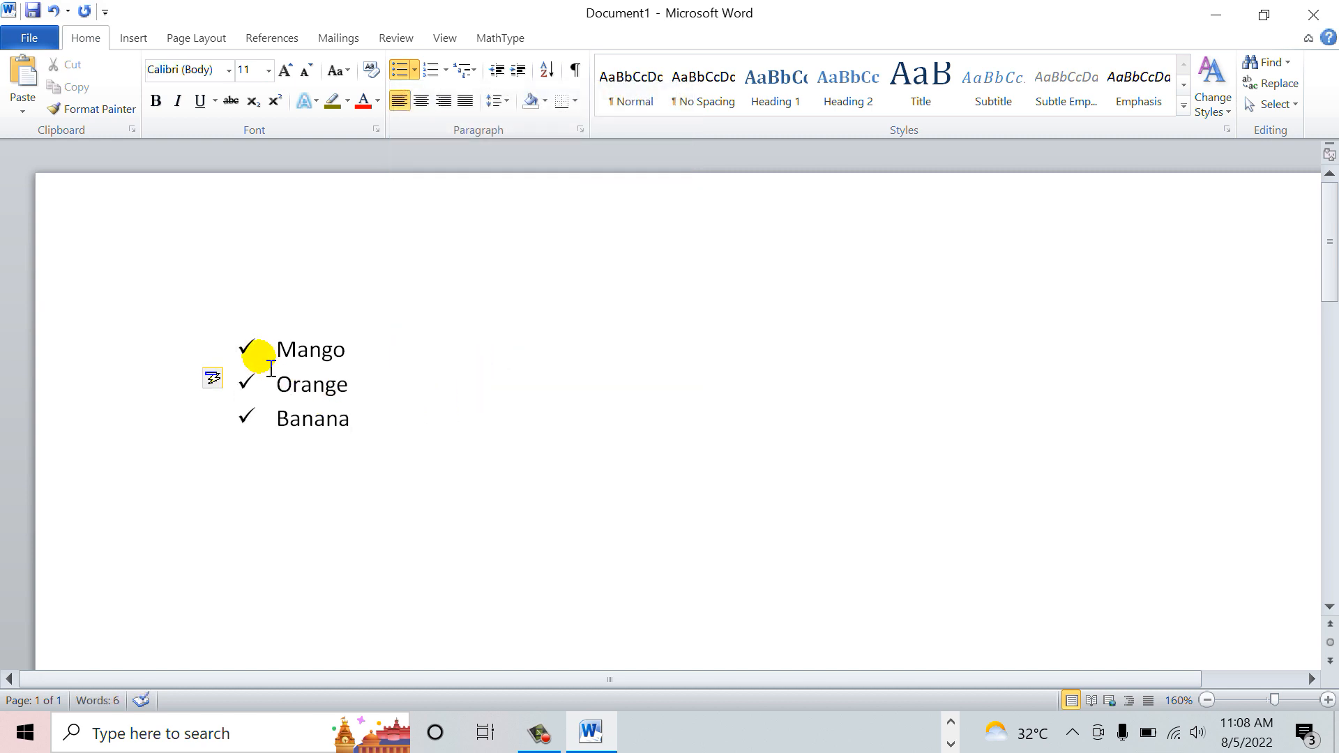
Step: Change the fruit list's bullets to the arrowhead symbol from the bullet library
{"action": "left_click", "coordinate": [246, 382]}
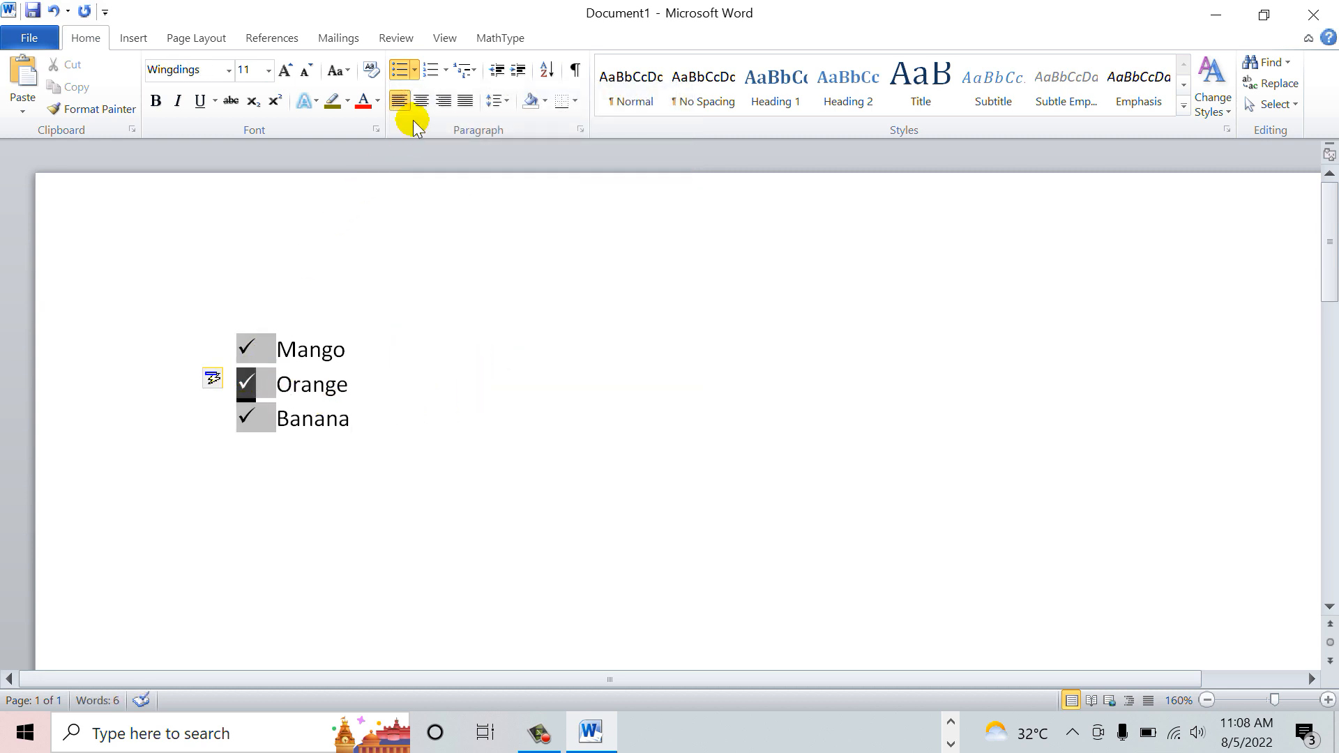
{"action": "left_click", "coordinate": [414, 70]}
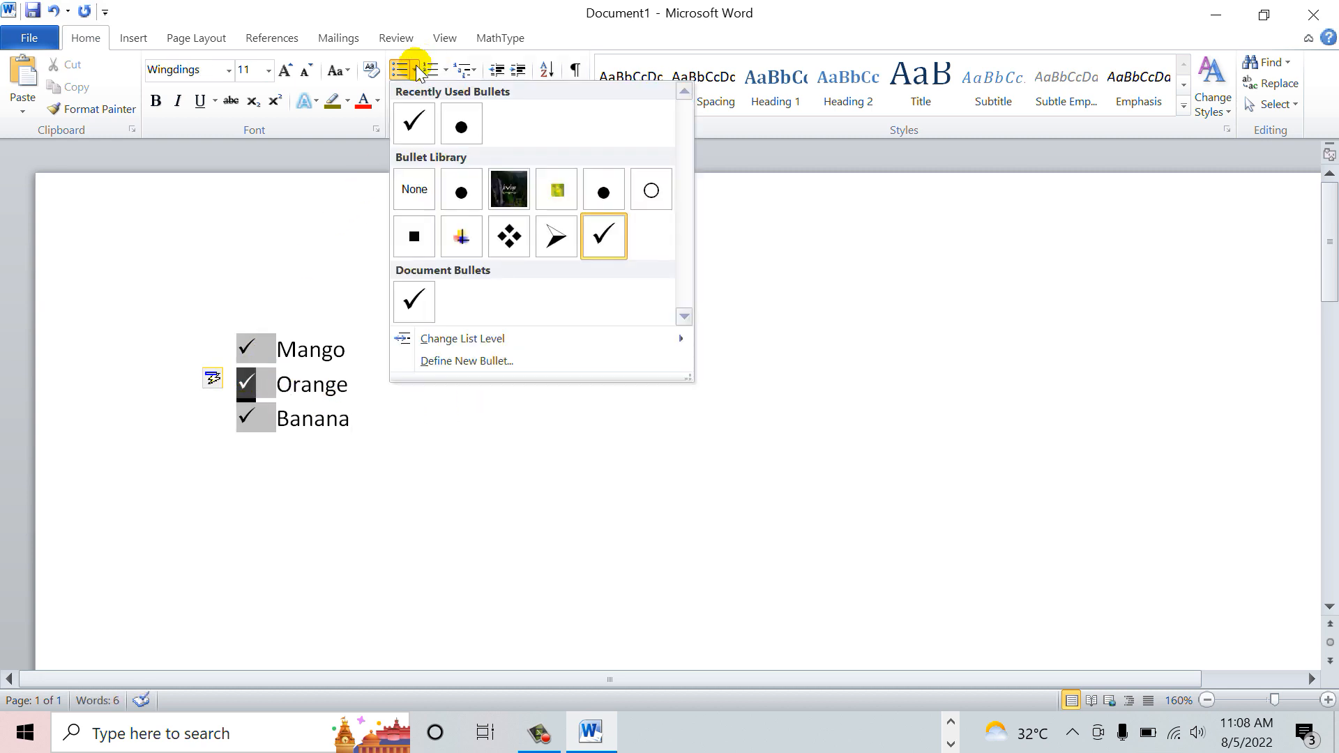
{"action": "left_click", "coordinate": [548, 235]}
{"action": "left_click", "coordinate": [412, 462]}
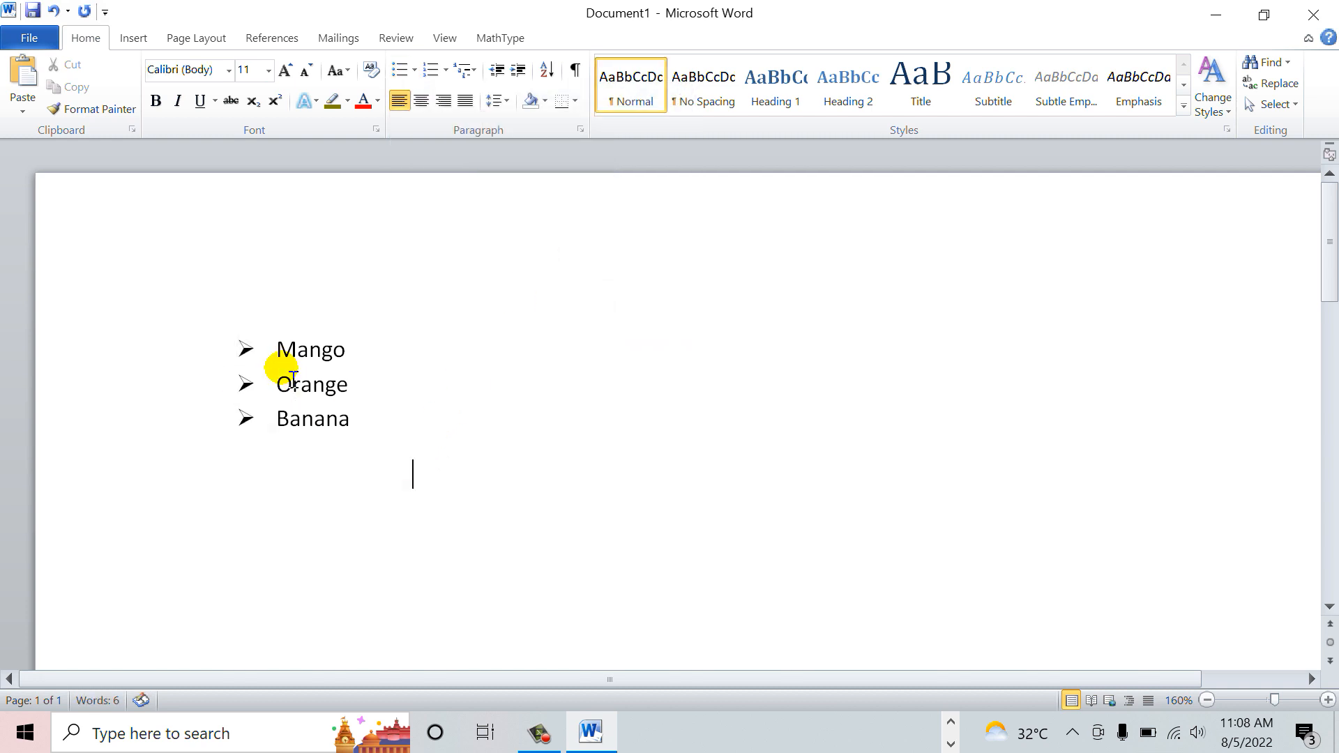
Step: Change the bullets of all three fruit items to the green picture bullet from the bullet library
{"action": "left_click", "coordinate": [253, 356]}
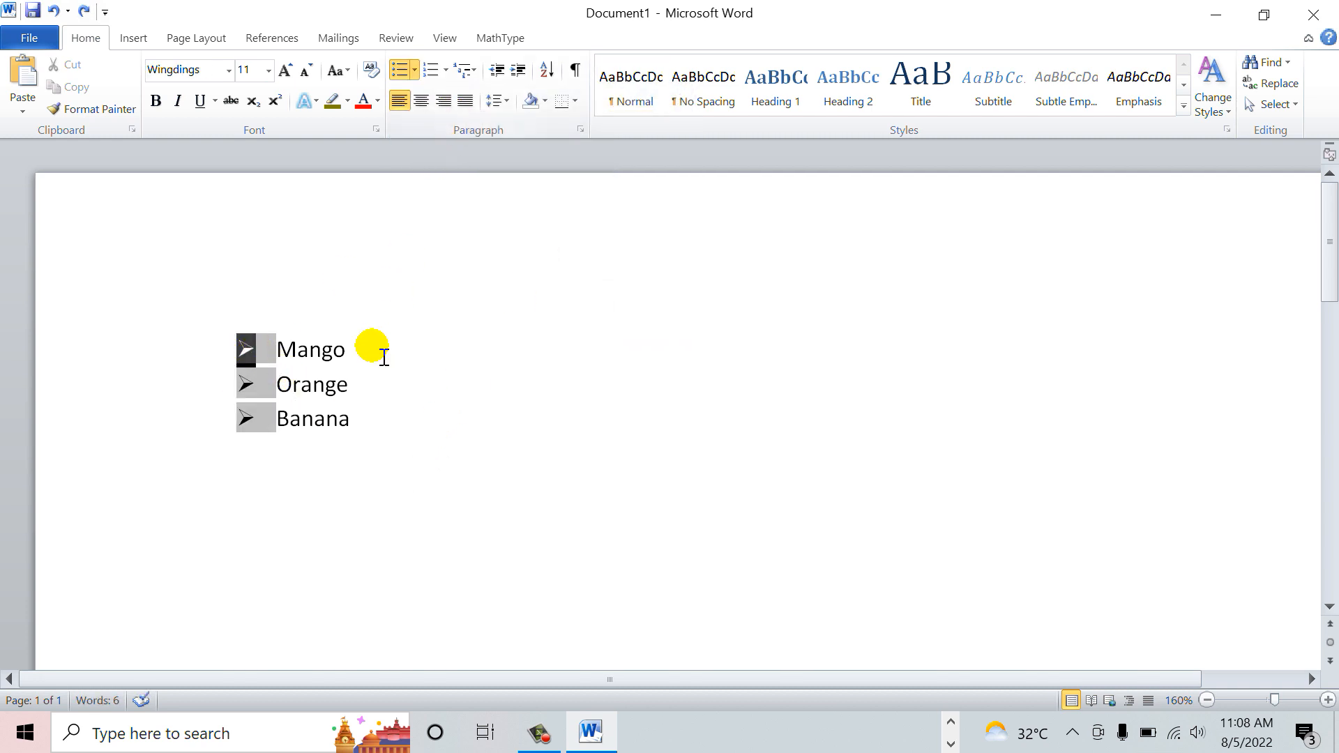
{"action": "left_click", "coordinate": [348, 385]}
{"action": "left_click_drag", "start_coordinate": [367, 447], "coordinate": [263, 344]}
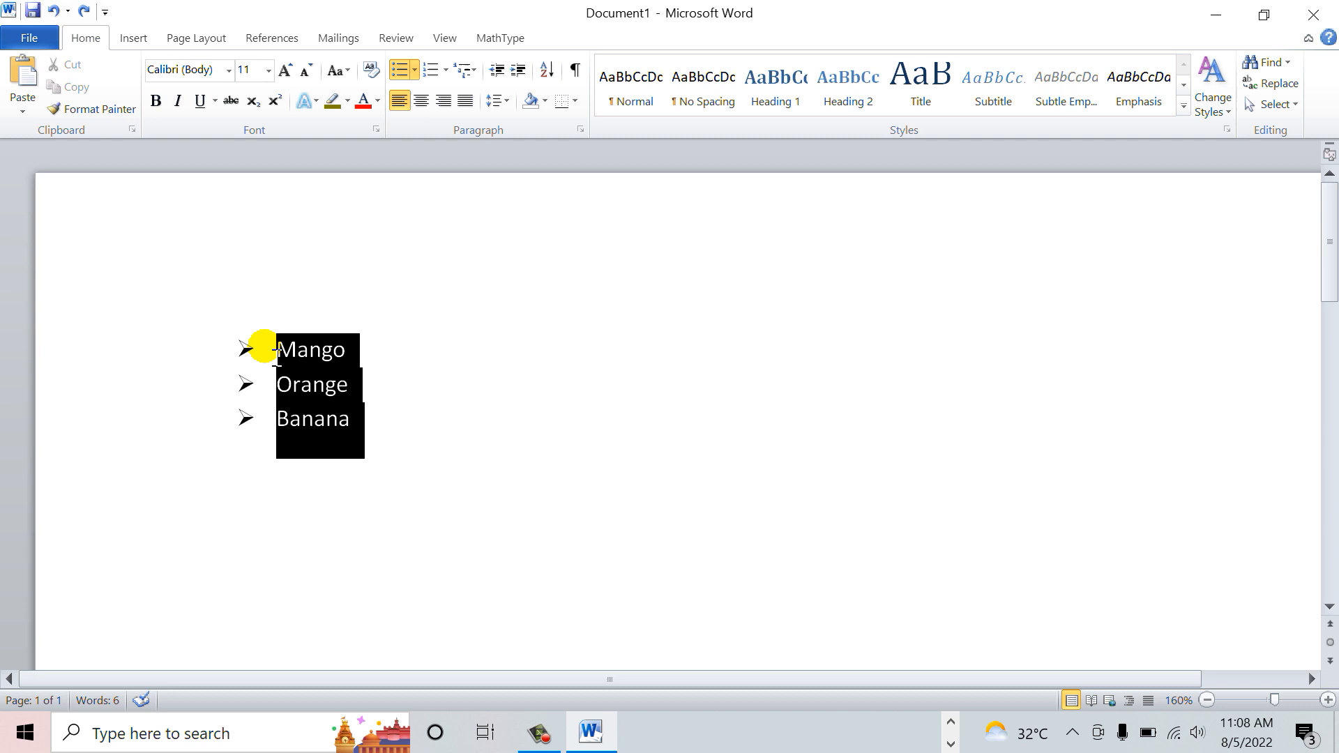
{"action": "left_click", "coordinate": [415, 70]}
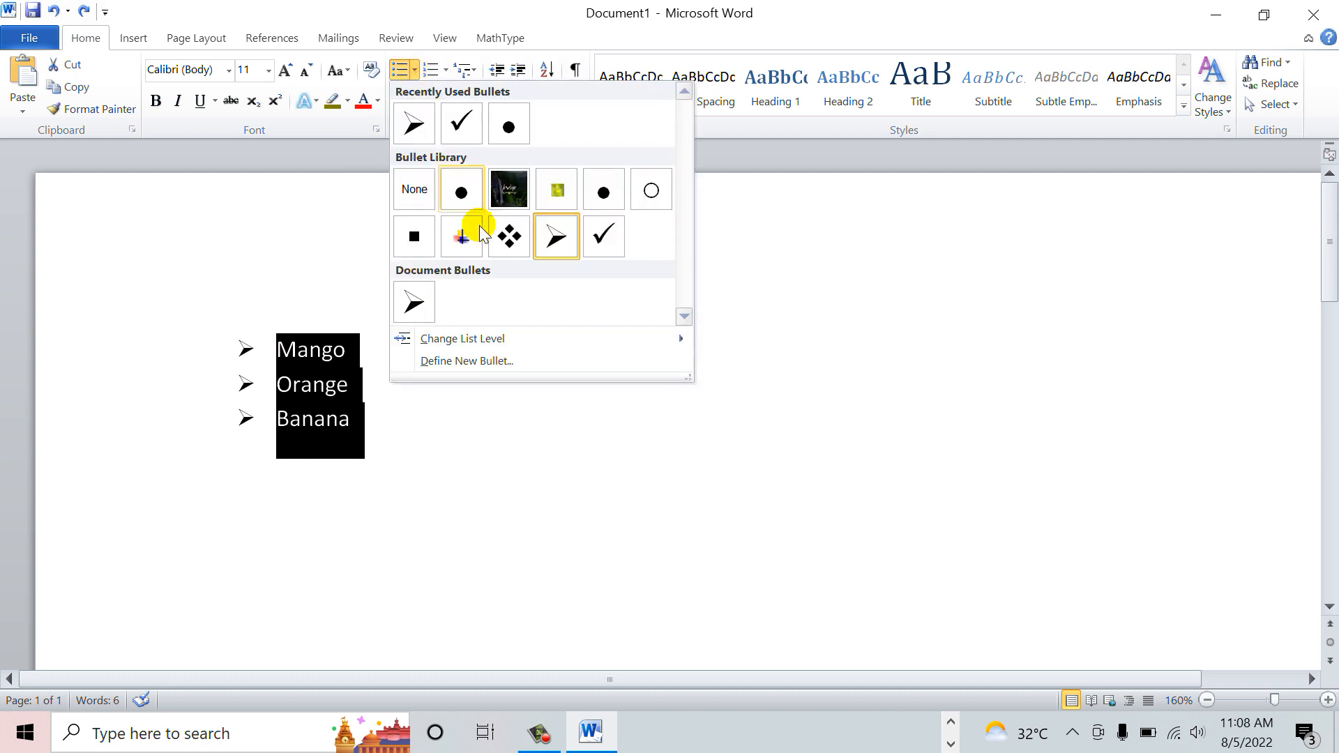
{"action": "left_click", "coordinate": [556, 188]}
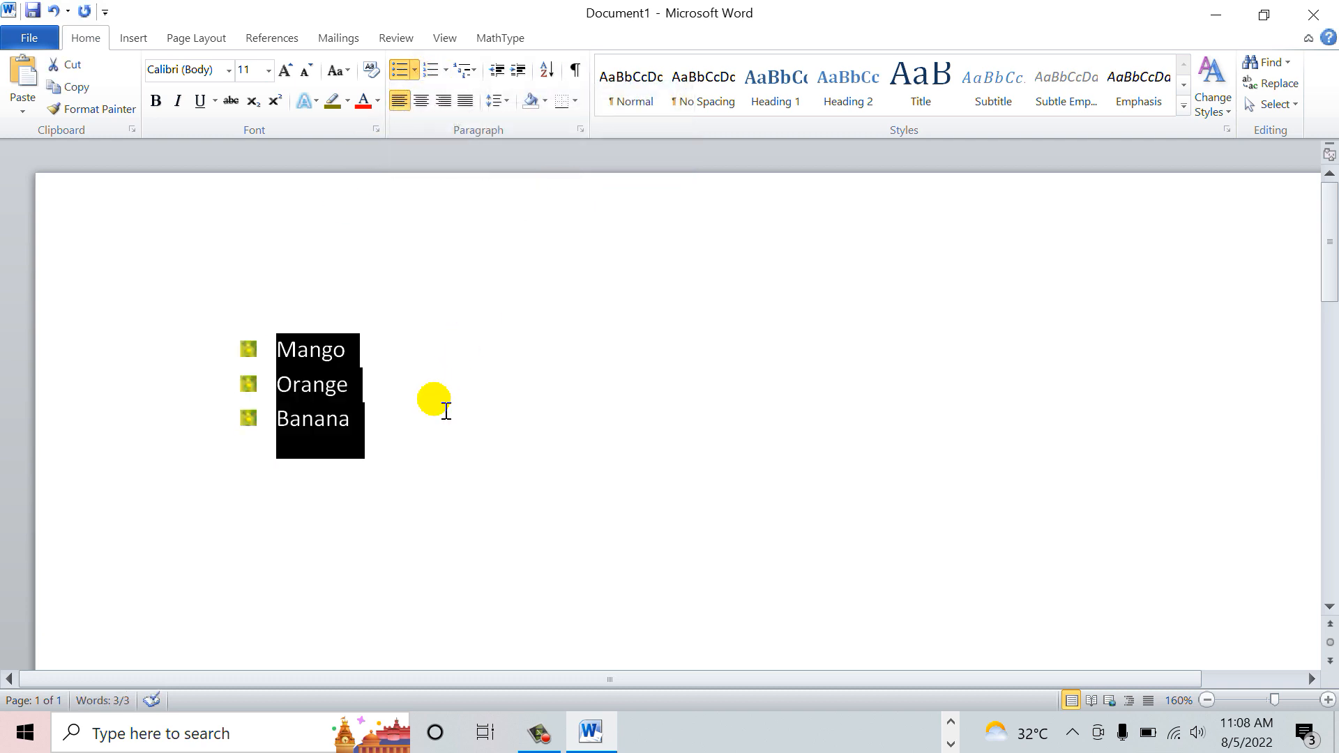
{"action": "left_click", "coordinate": [370, 390]}
Step: Change the bullets of the Mango, Orange and Banana items to the hollow circle from the bullet library
{"action": "left_click_drag", "start_coordinate": [363, 443], "coordinate": [350, 197]}
{"action": "left_click", "coordinate": [415, 70]}
{"action": "key", "text": "Escape"}
{"action": "left_click", "coordinate": [413, 68]}
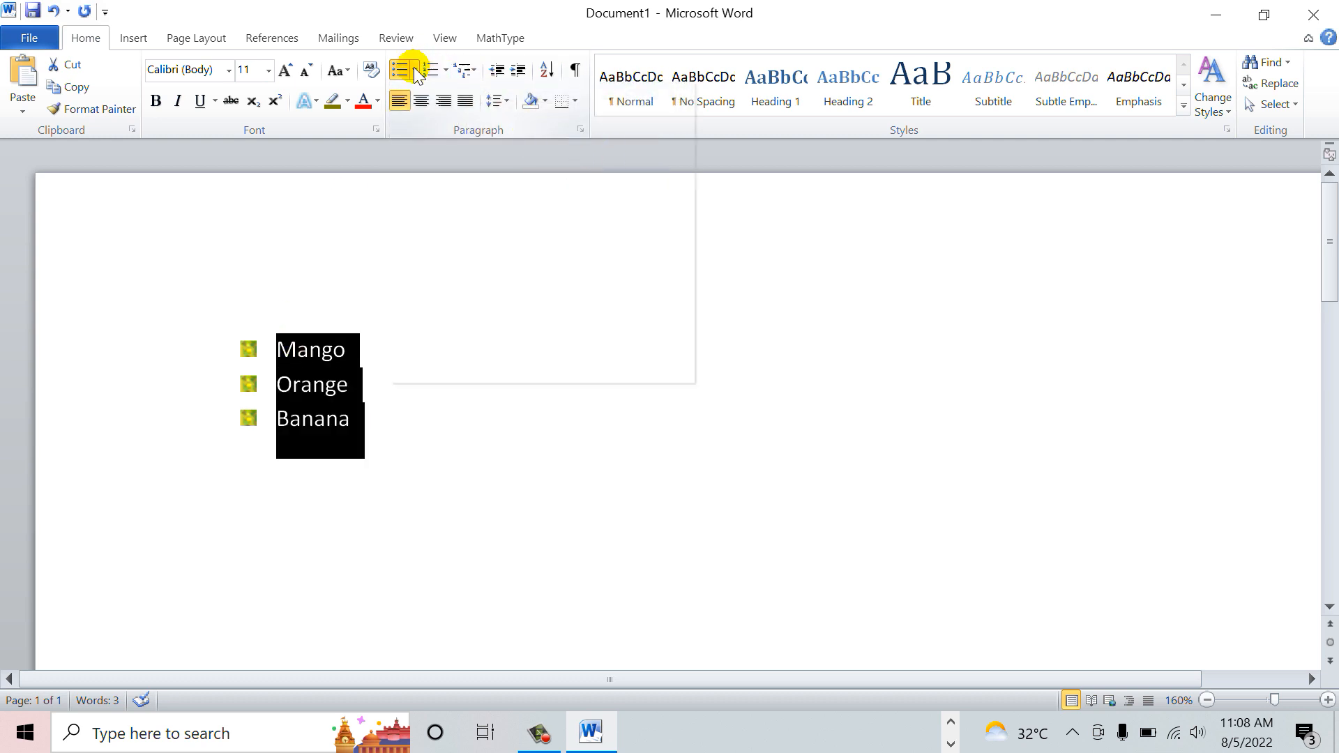
{"action": "left_click", "coordinate": [656, 190]}
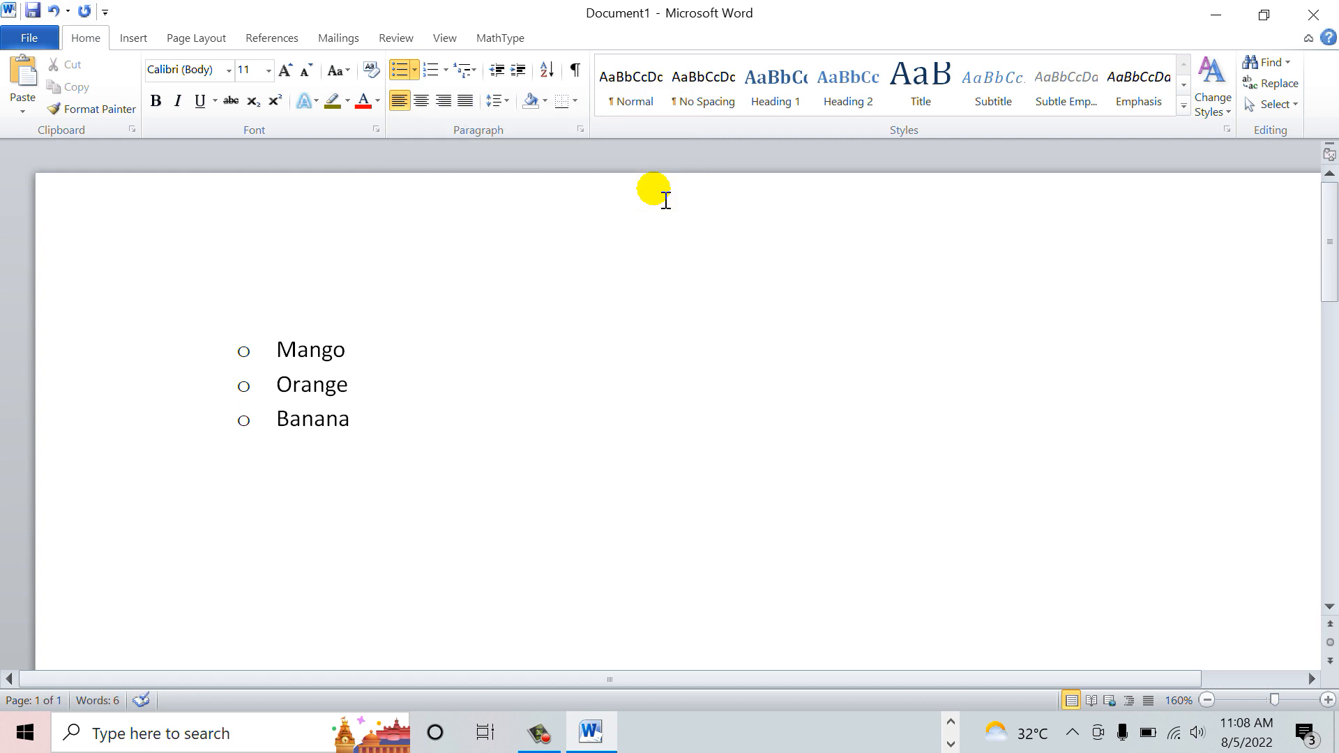
Step: Change the fruit list's bullets to the solid black square from the bullet library
{"action": "left_click_drag", "start_coordinate": [379, 433], "coordinate": [290, 368]}
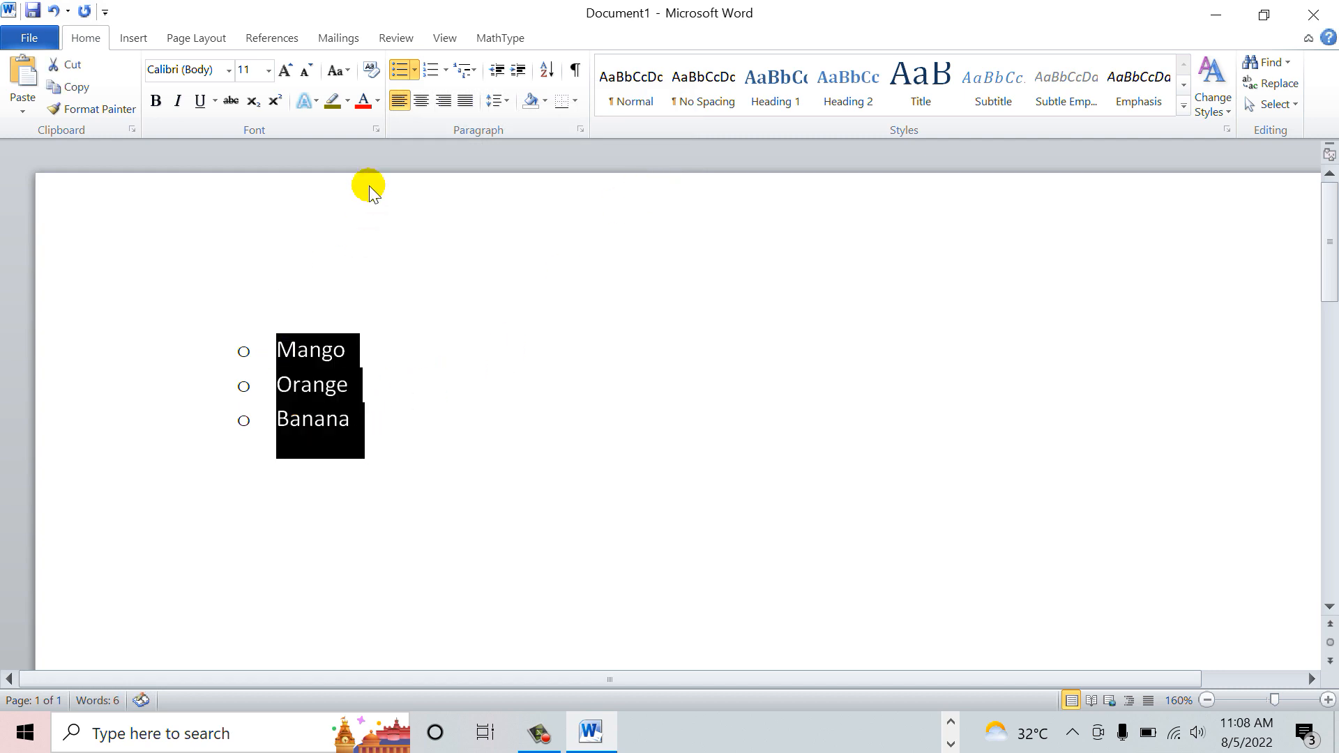
{"action": "left_click", "coordinate": [413, 68]}
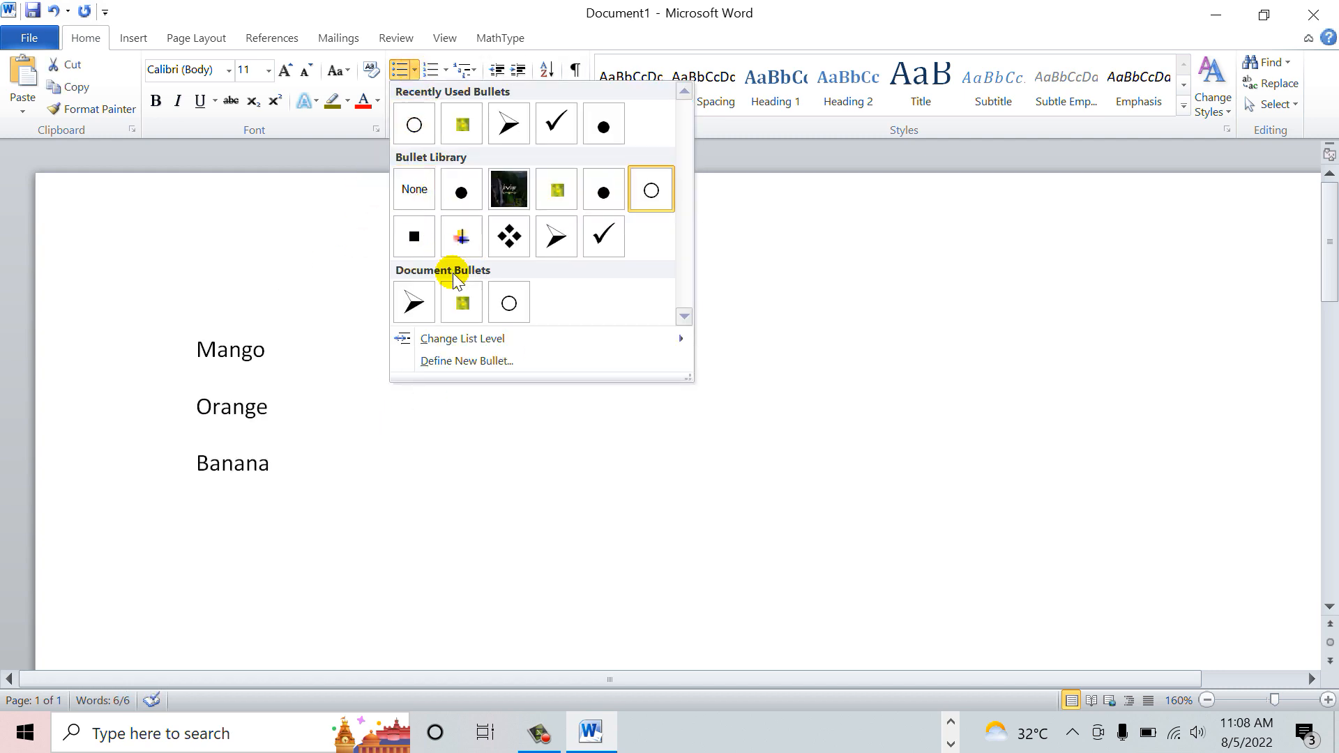
{"action": "left_click", "coordinate": [416, 238]}
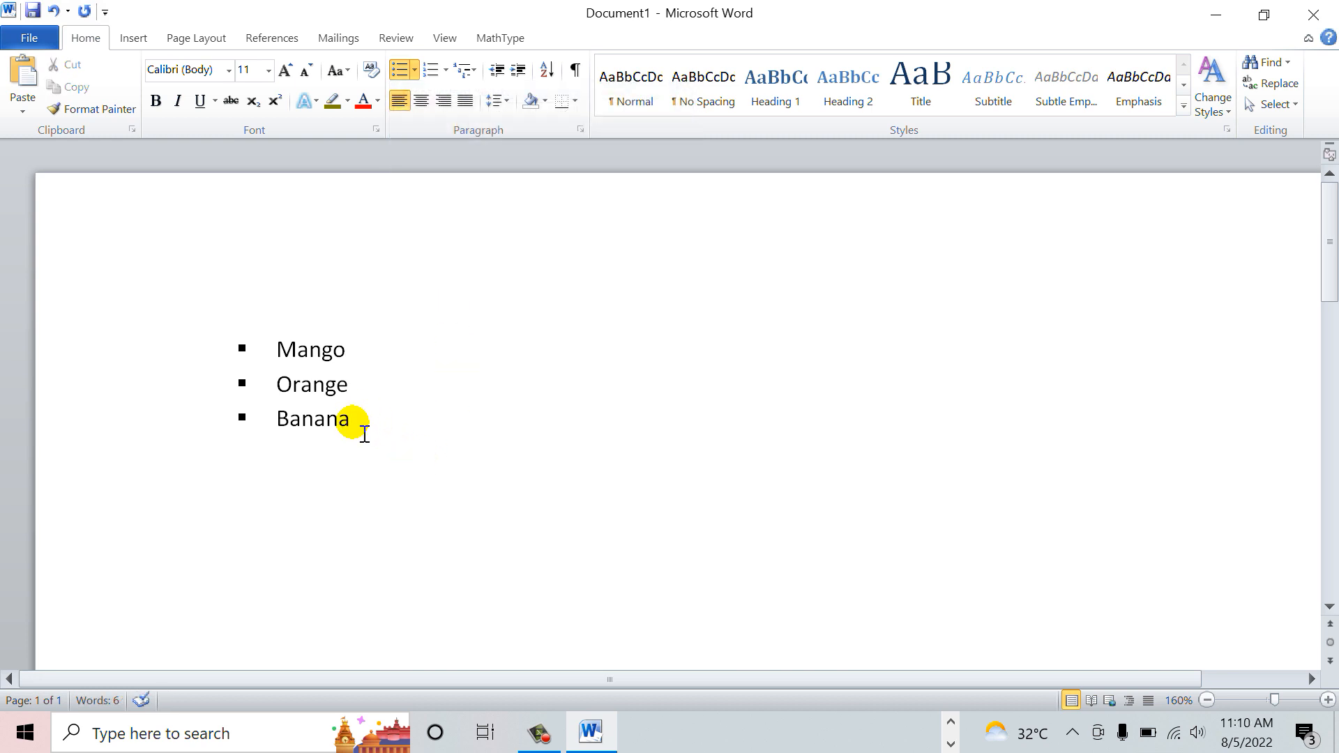
Step: Define a new bullet for the three fruit items using the Wingdings crescent-and-star symbol, character code 90
{"action": "left_click_drag", "start_coordinate": [363, 434], "coordinate": [281, 361]}
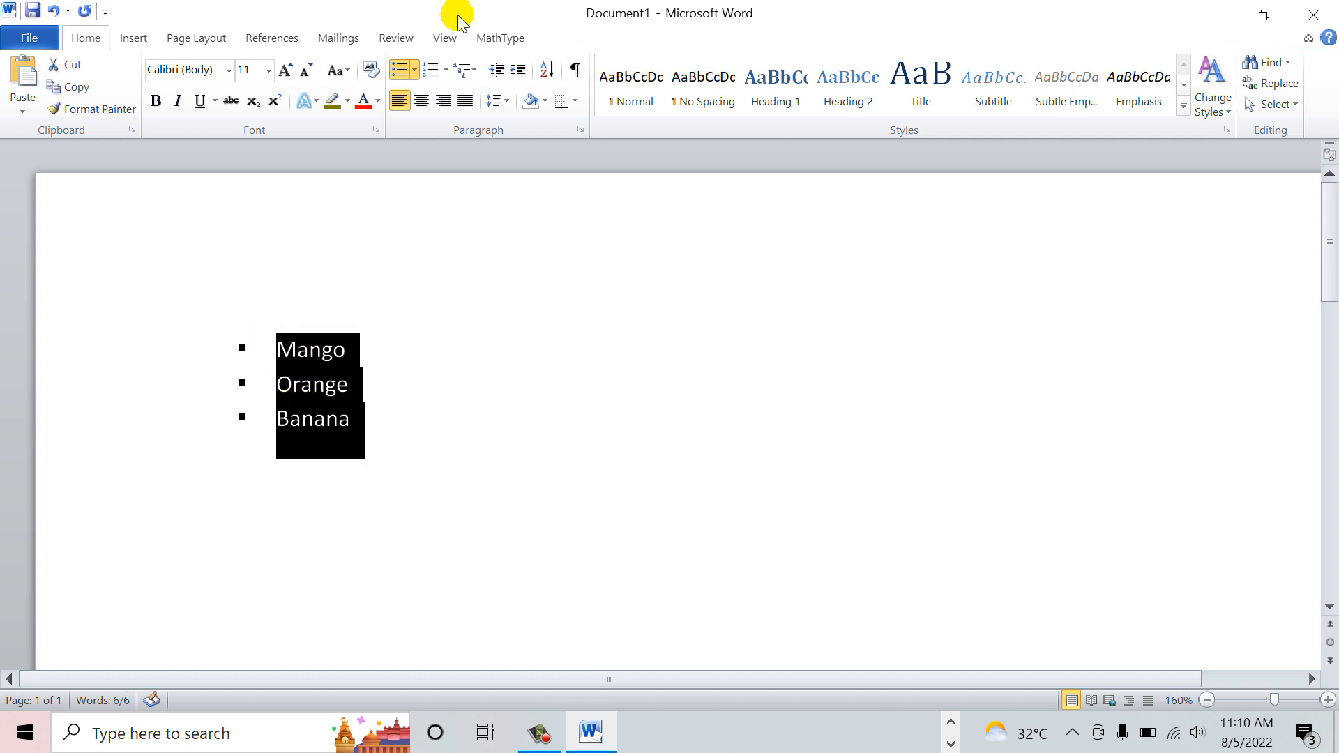
{"action": "left_click", "coordinate": [417, 70]}
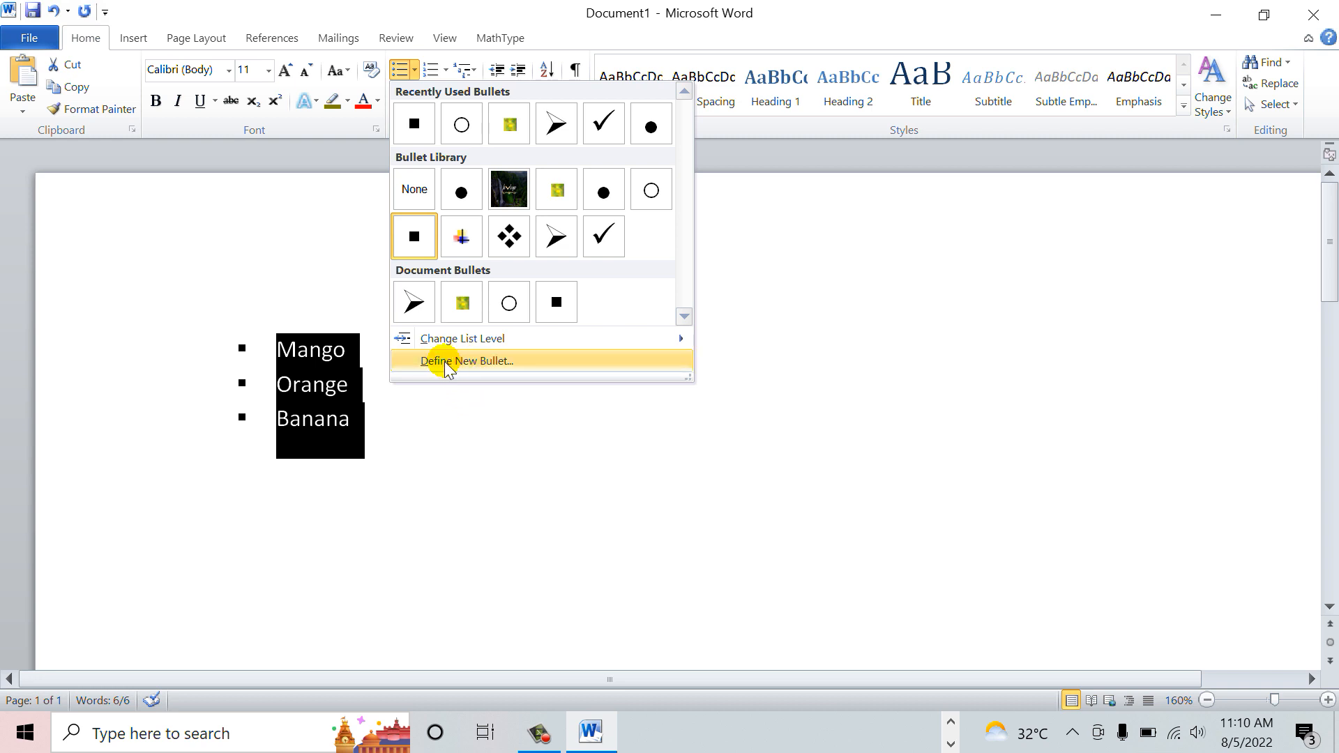
{"action": "left_click", "coordinate": [474, 364]}
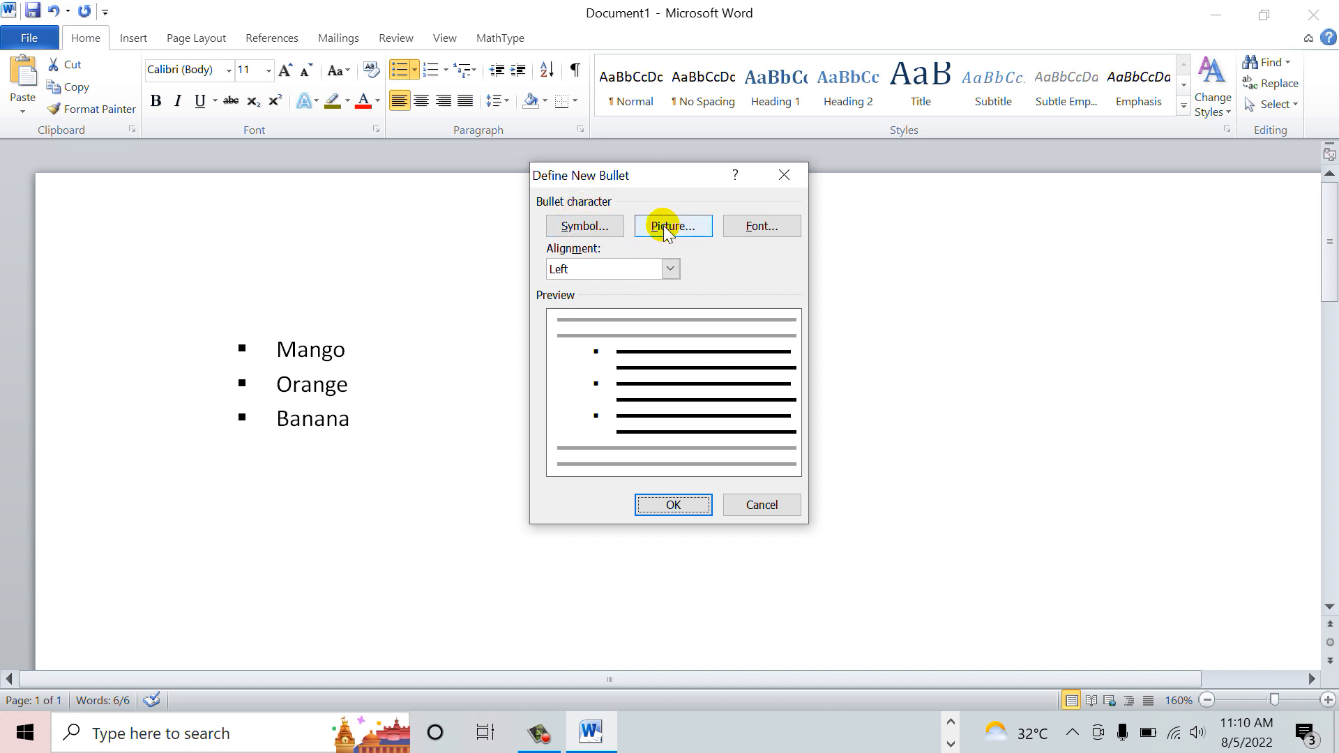
{"action": "left_click", "coordinate": [595, 228]}
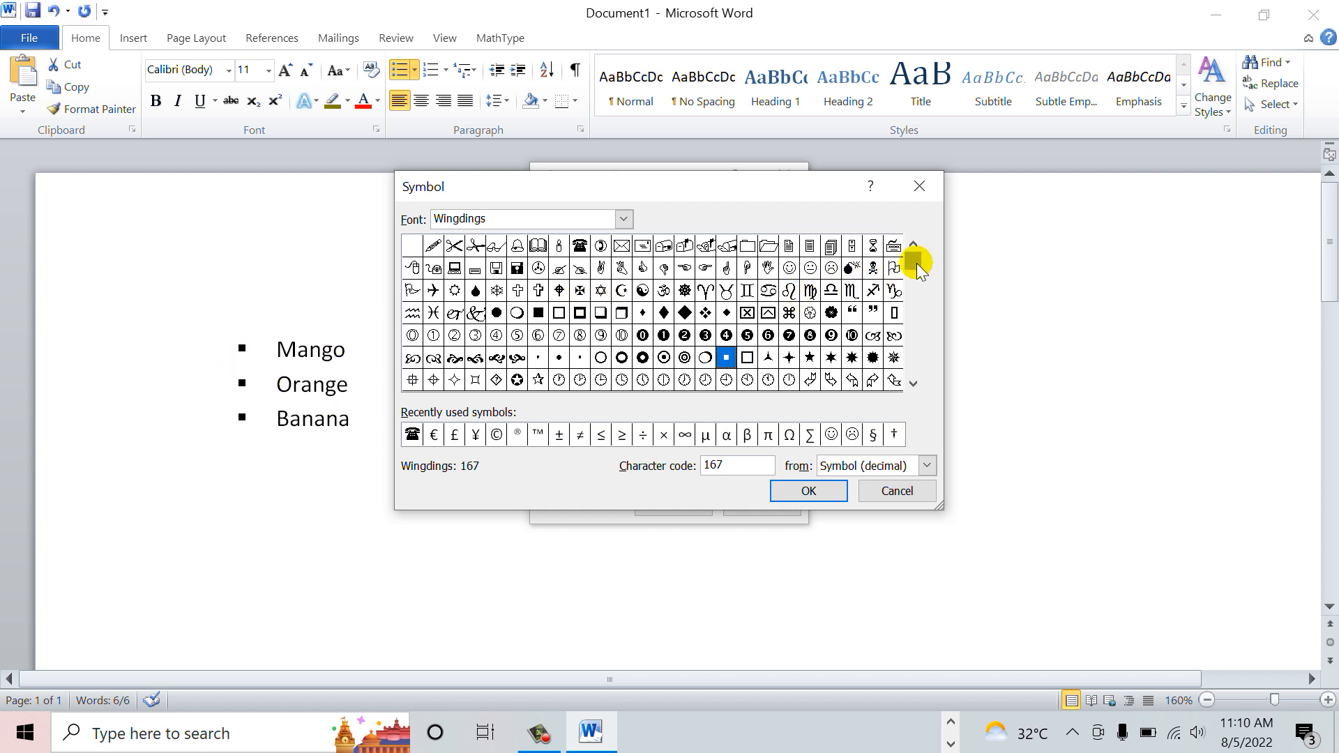
{"action": "mouse_move", "coordinate": [918, 270]}
{"action": "left_mouse_down"}
{"action": "mouse_move", "coordinate": [914, 324]}
{"action": "mouse_move", "coordinate": [913, 260]}
{"action": "left_mouse_up"}
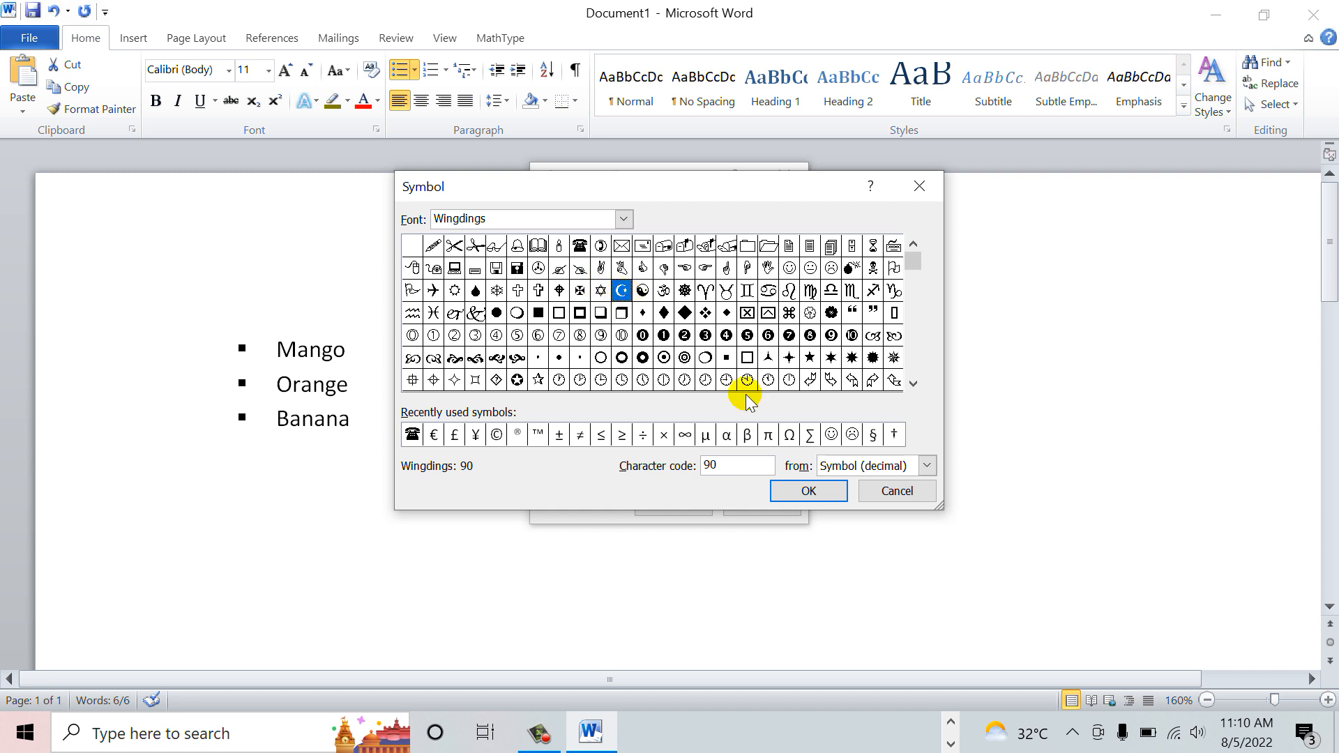
{"action": "left_click", "coordinate": [792, 488]}
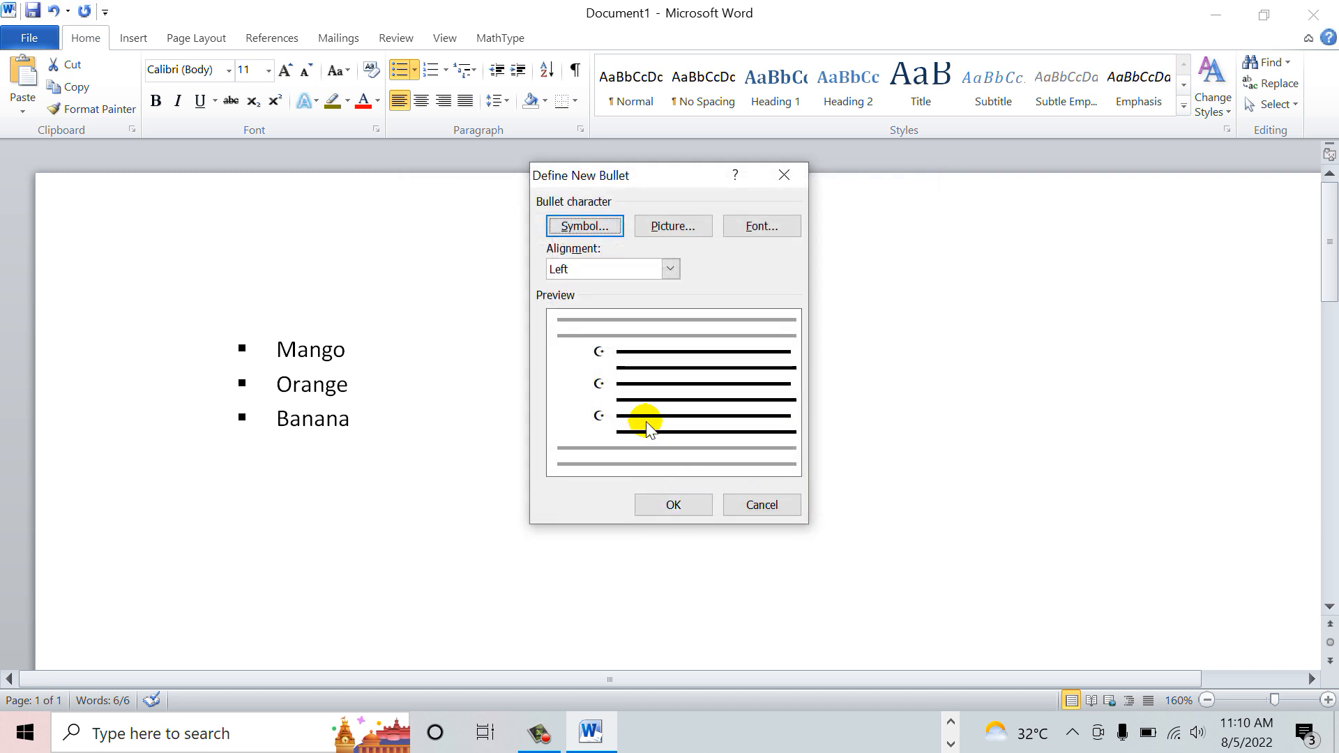
{"action": "left_click", "coordinate": [664, 504]}
{"action": "left_click", "coordinate": [404, 445]}
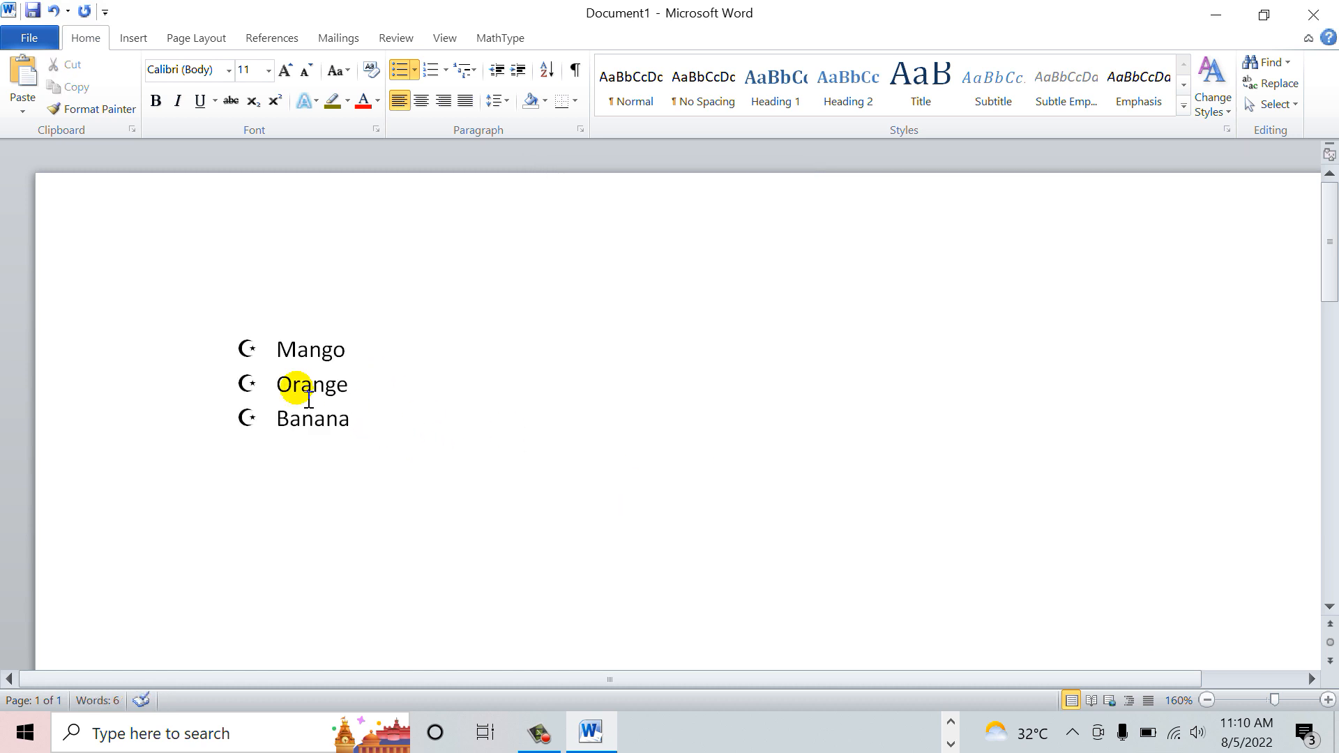
Step: Define a new bullet for the Mango, Orange and Banana items using the Wingdings sad face symbol, character code 76
{"action": "left_click", "coordinate": [1328, 701]}
{"action": "left_click", "coordinate": [1329, 701]}
{"action": "left_click", "coordinate": [1328, 701]}
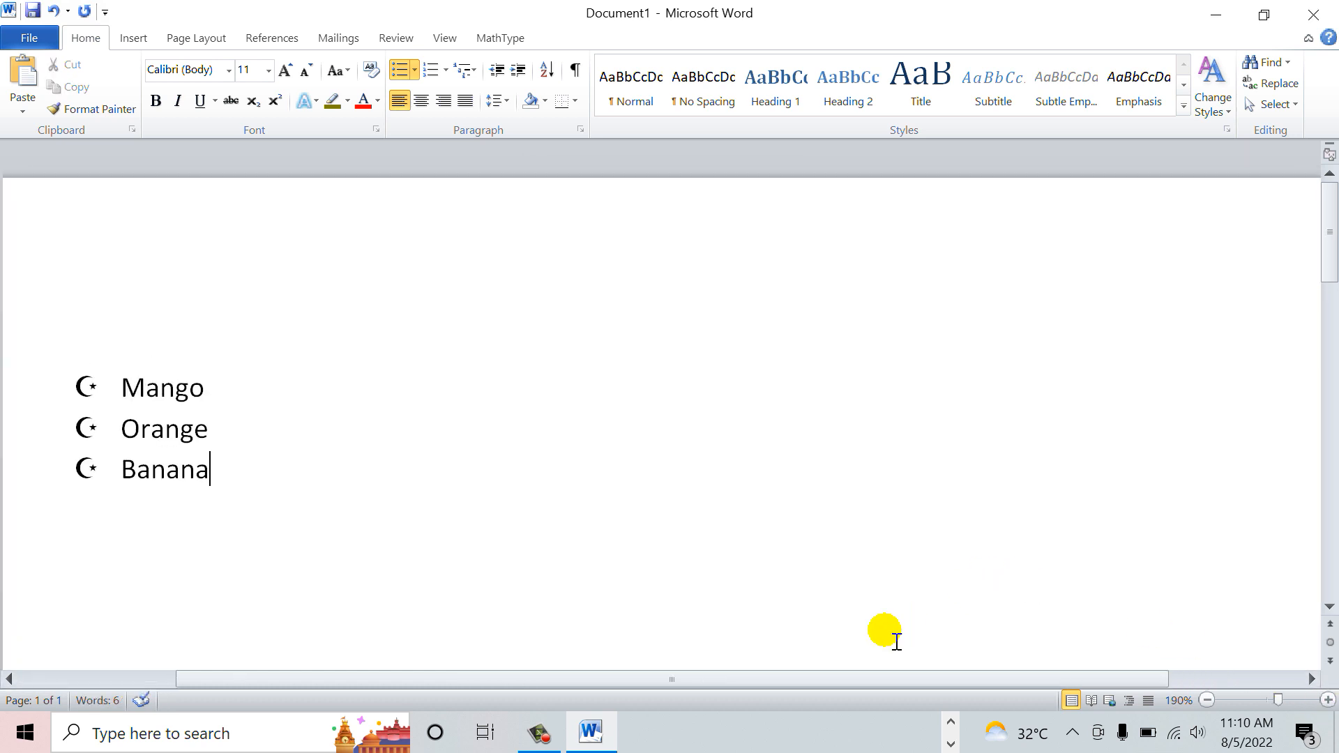
{"action": "left_click_drag", "start_coordinate": [834, 680], "coordinate": [680, 676]}
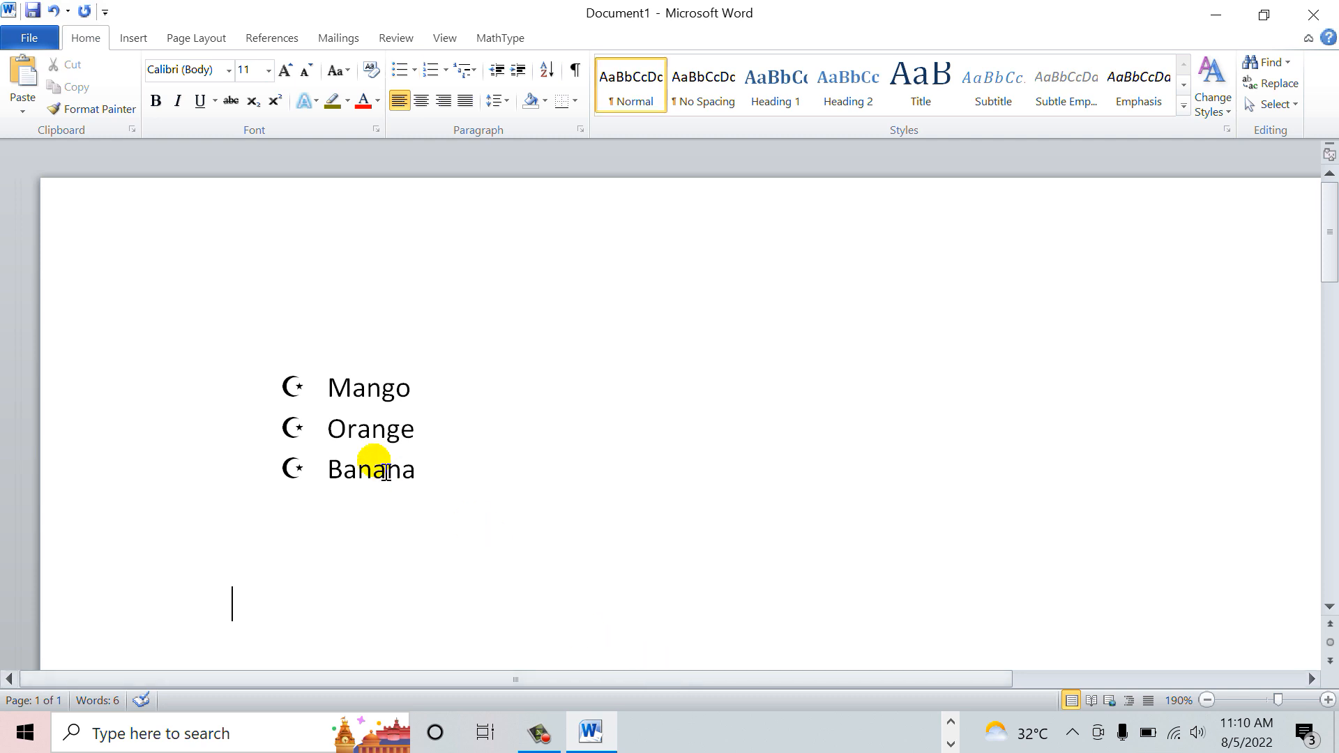
{"action": "left_click", "coordinate": [296, 430]}
{"action": "left_click", "coordinate": [427, 478]}
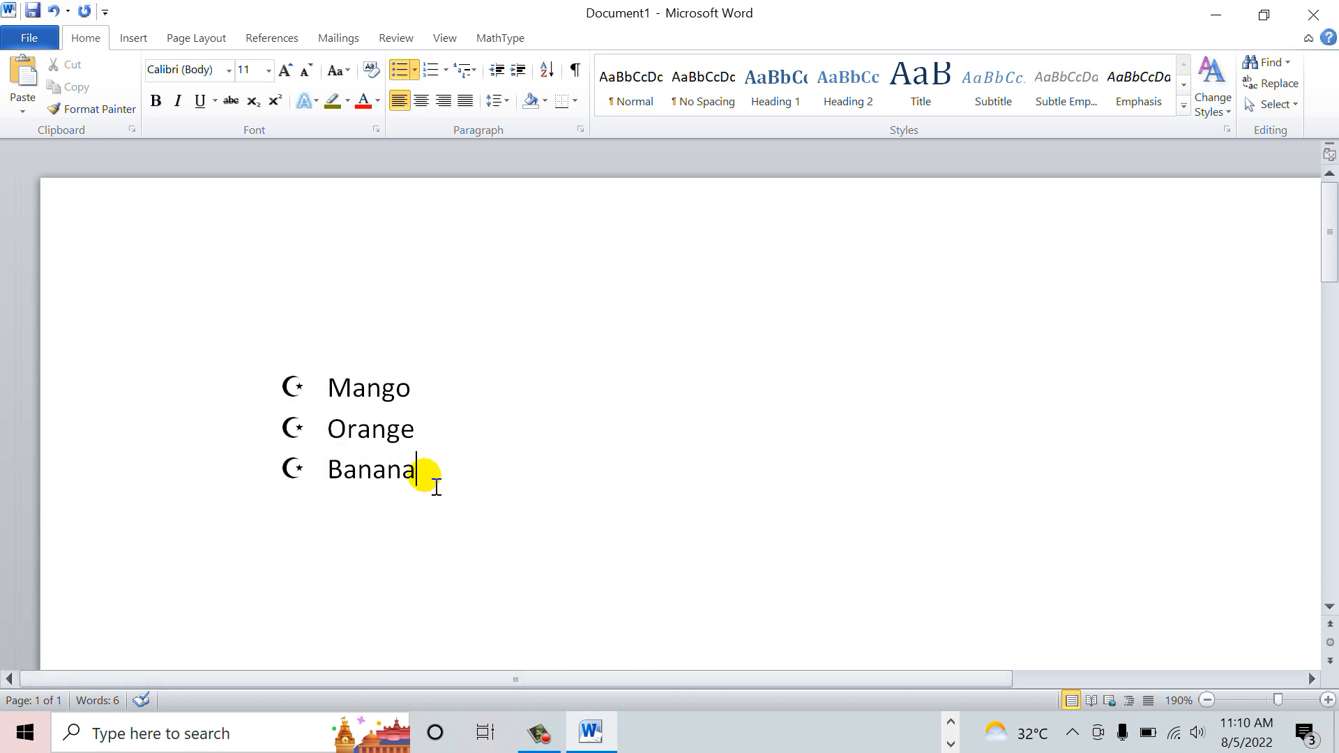
{"action": "left_click_drag", "start_coordinate": [427, 479], "coordinate": [339, 367]}
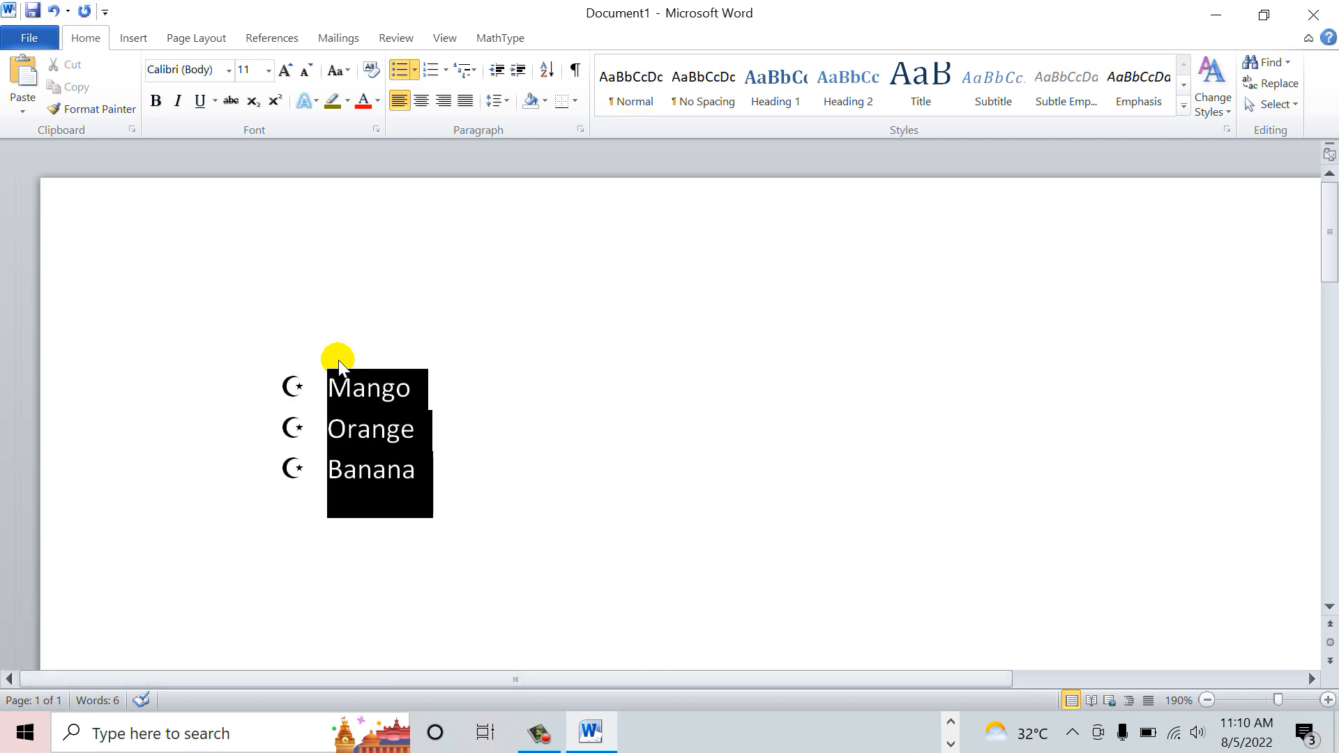
{"action": "left_click", "coordinate": [415, 70]}
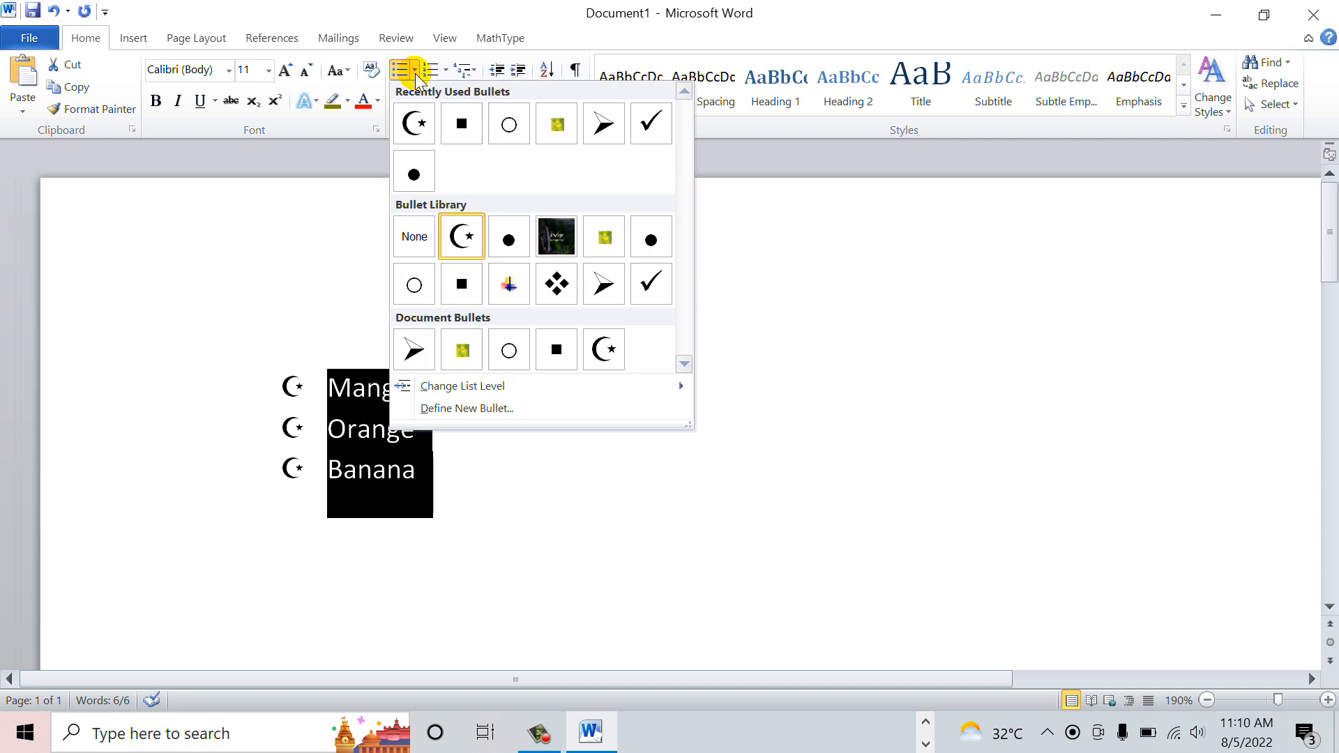
{"action": "left_click", "coordinate": [447, 410]}
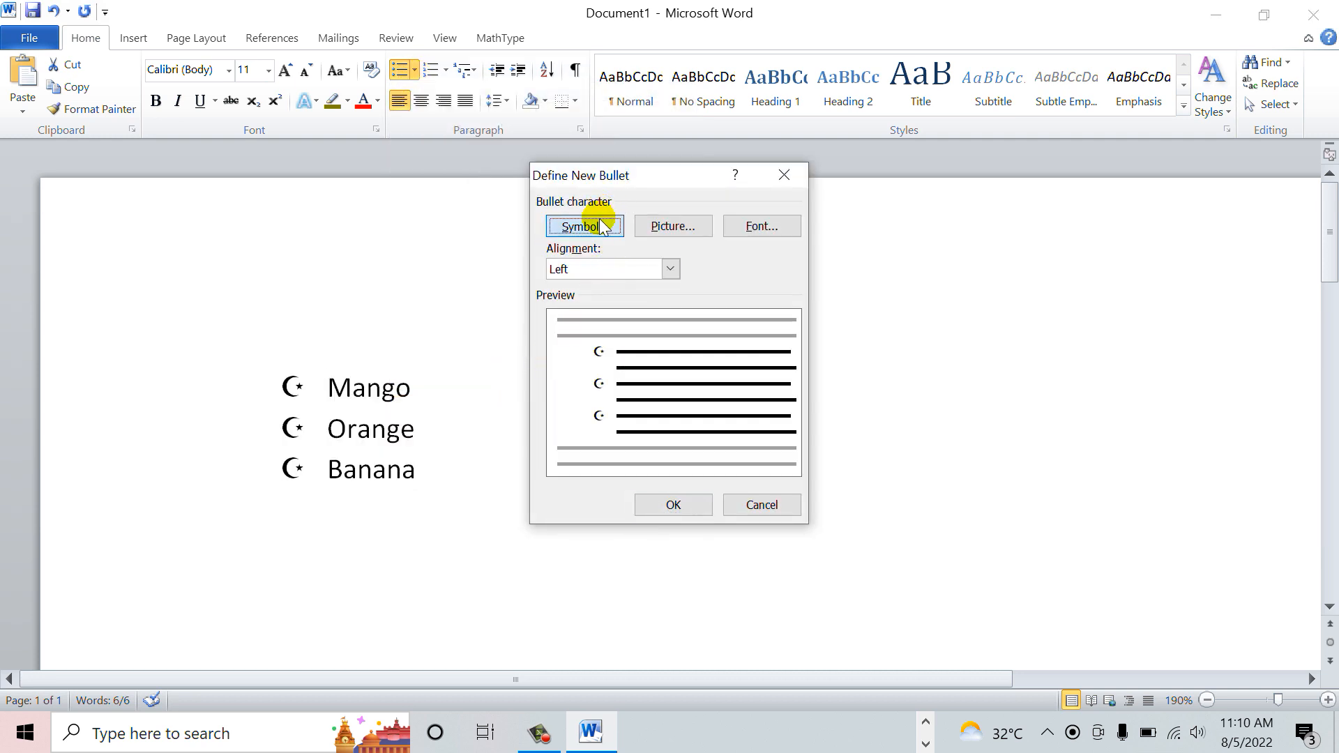
{"action": "left_click", "coordinate": [601, 226]}
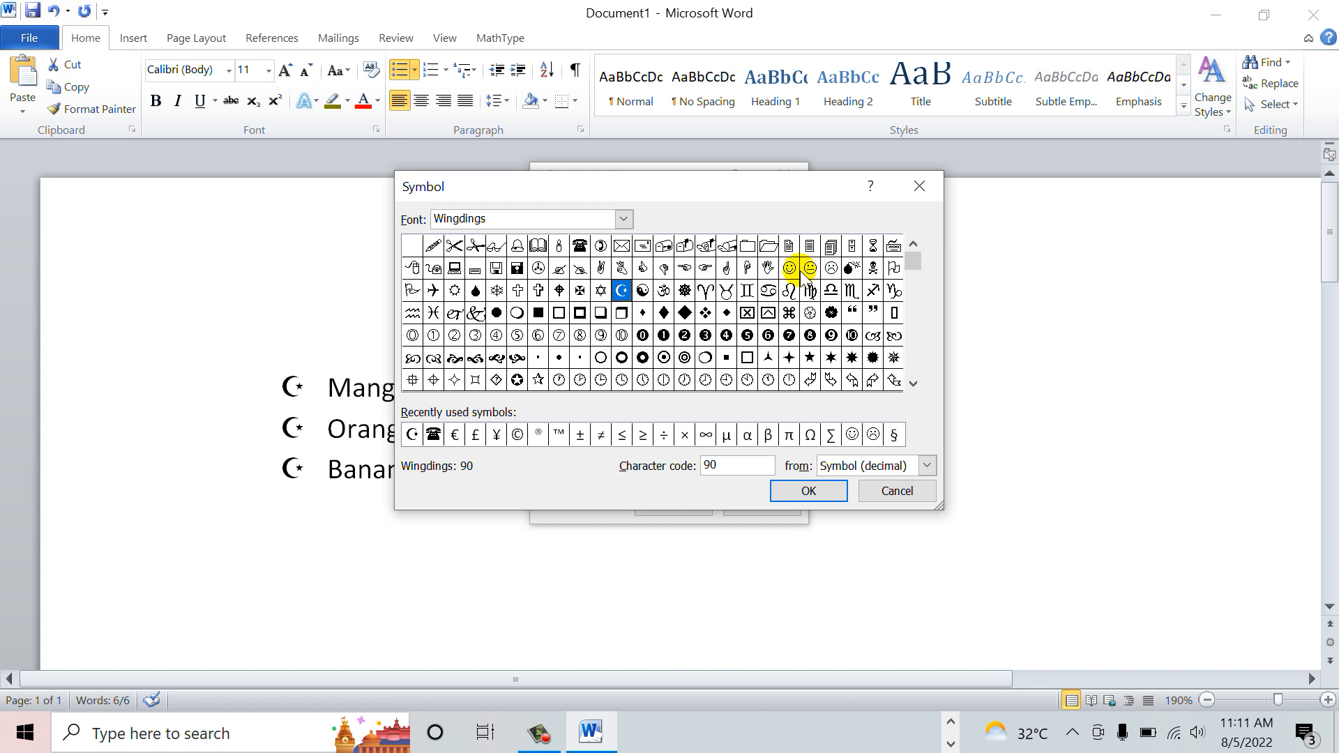
{"action": "left_click", "coordinate": [831, 269]}
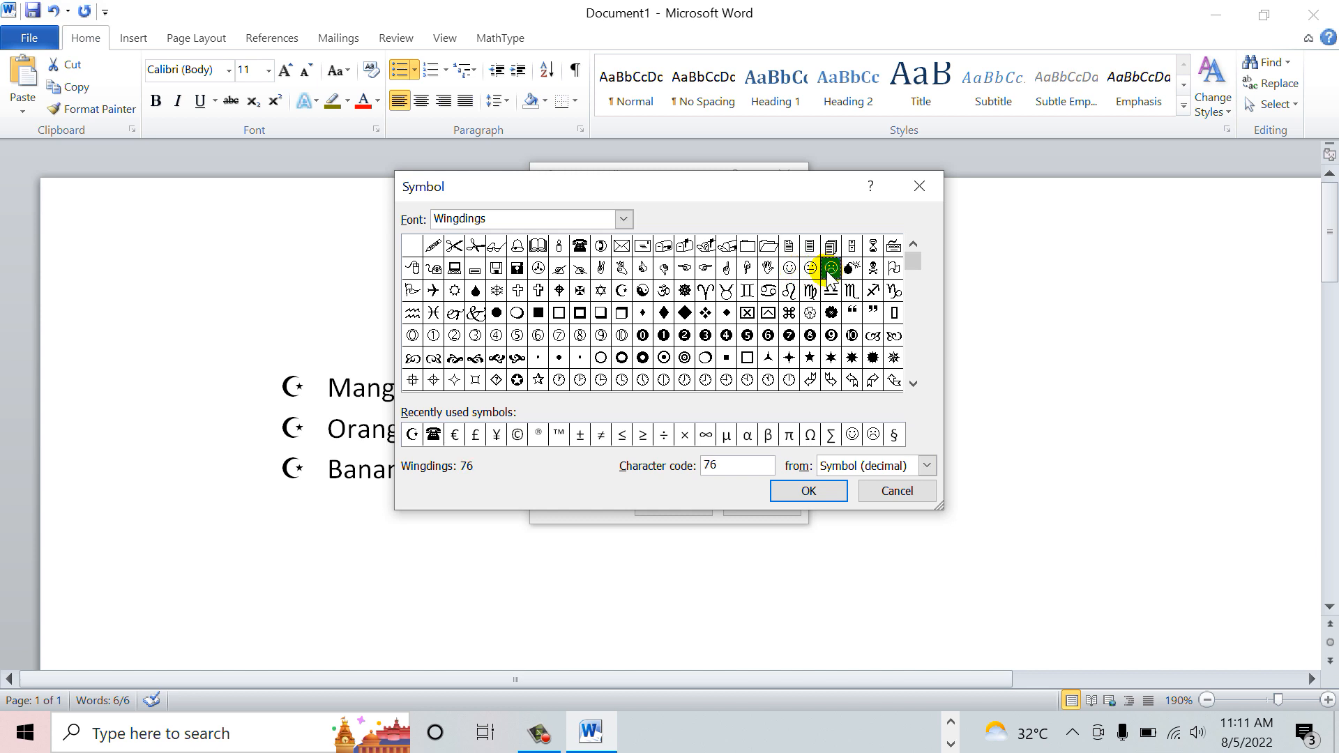
{"action": "left_click", "coordinate": [799, 490]}
{"action": "left_click", "coordinate": [674, 506]}
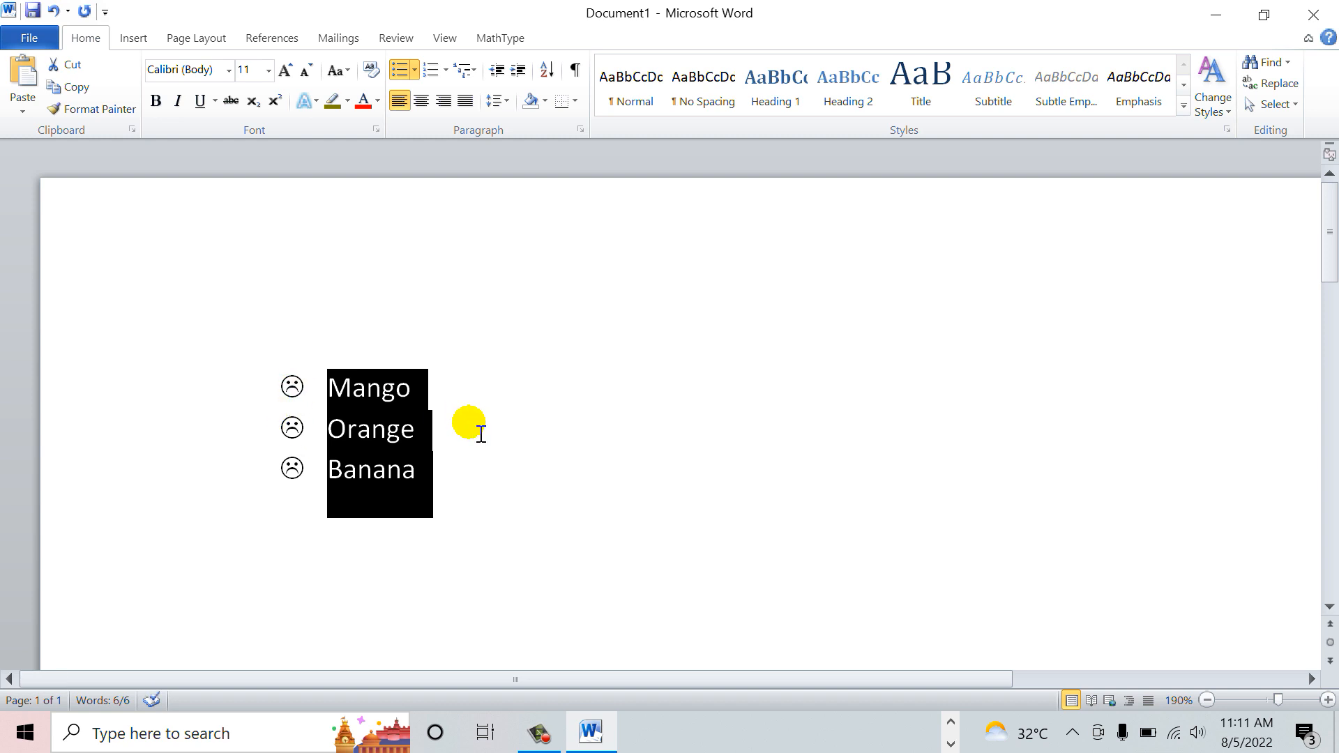
{"action": "left_click", "coordinate": [481, 434]}
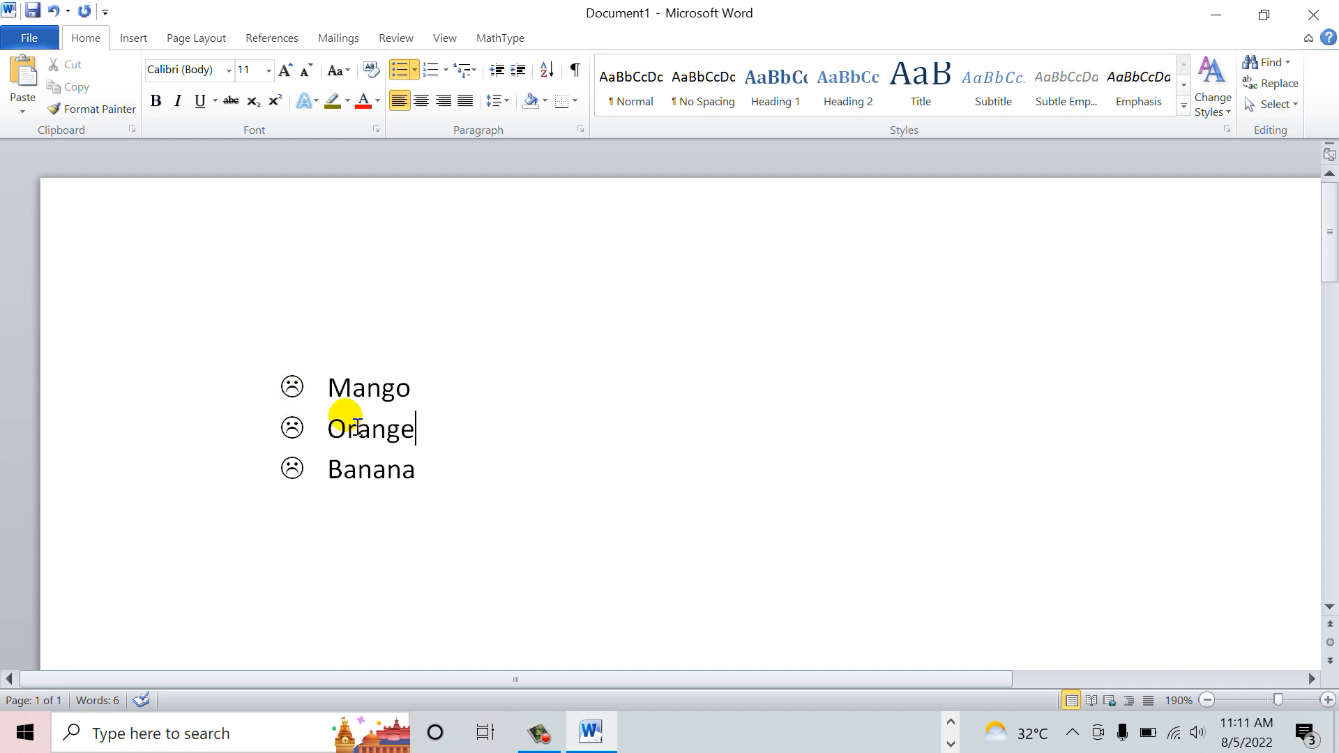
{"action": "left_click", "coordinate": [302, 399]}
{"action": "left_click", "coordinate": [304, 476]}
{"action": "left_click", "coordinate": [304, 438]}
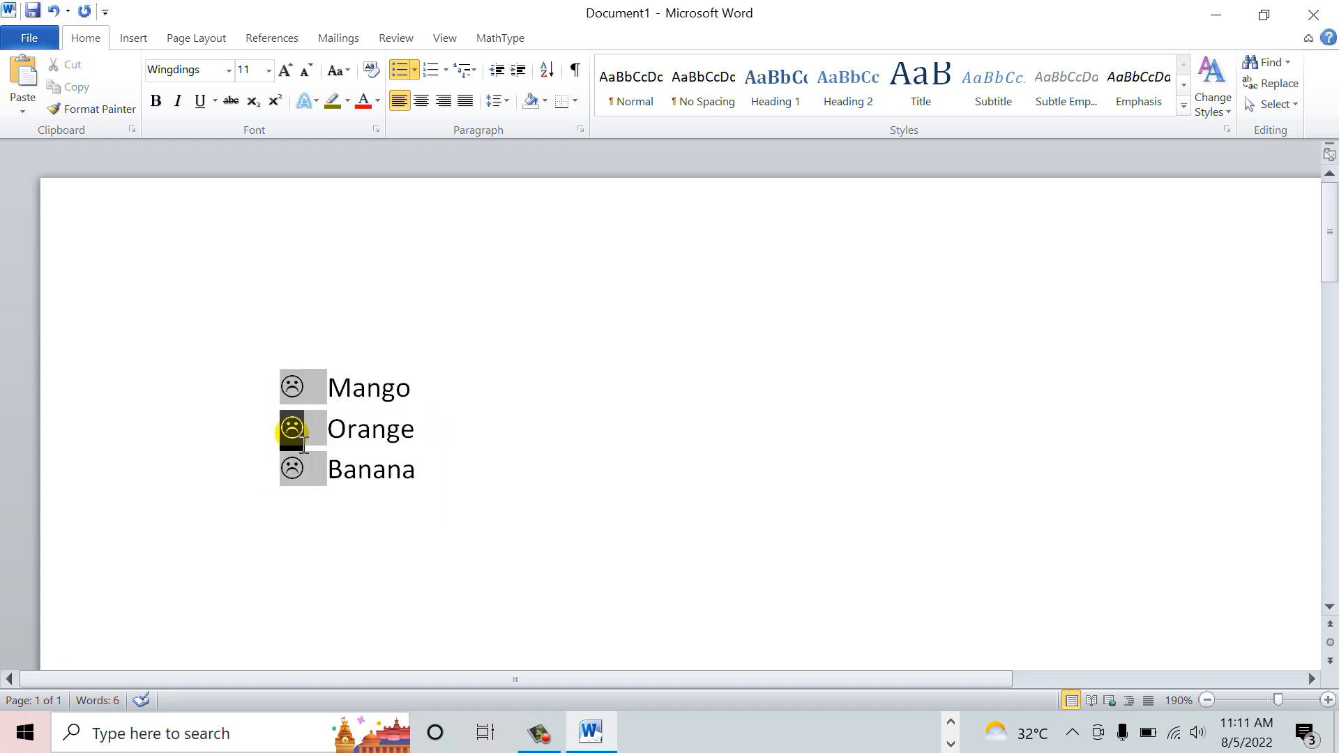
{"action": "left_click", "coordinate": [427, 440]}
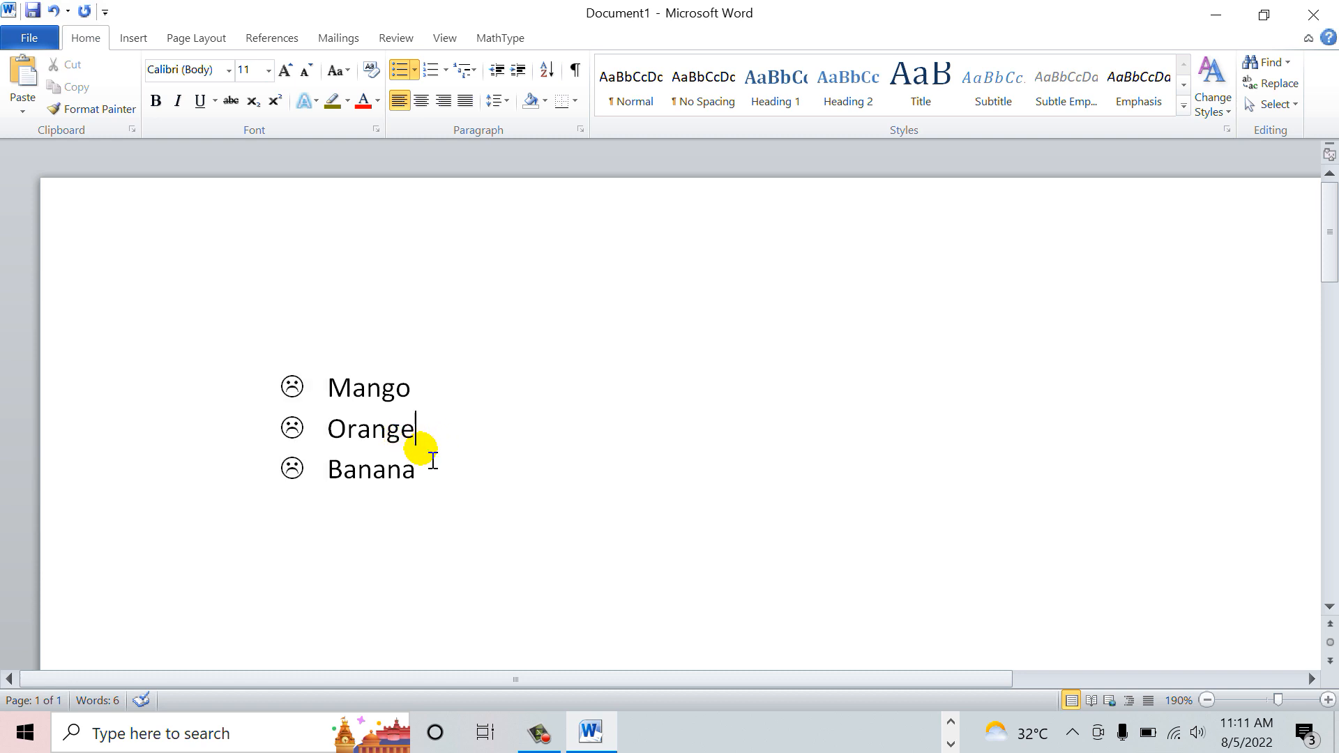
Step: Define a new bullet for the whole fruit list using the Wingdings circled right arrow symbol
{"action": "left_click", "coordinate": [433, 481]}
{"action": "left_click_drag", "start_coordinate": [434, 491], "coordinate": [337, 388]}
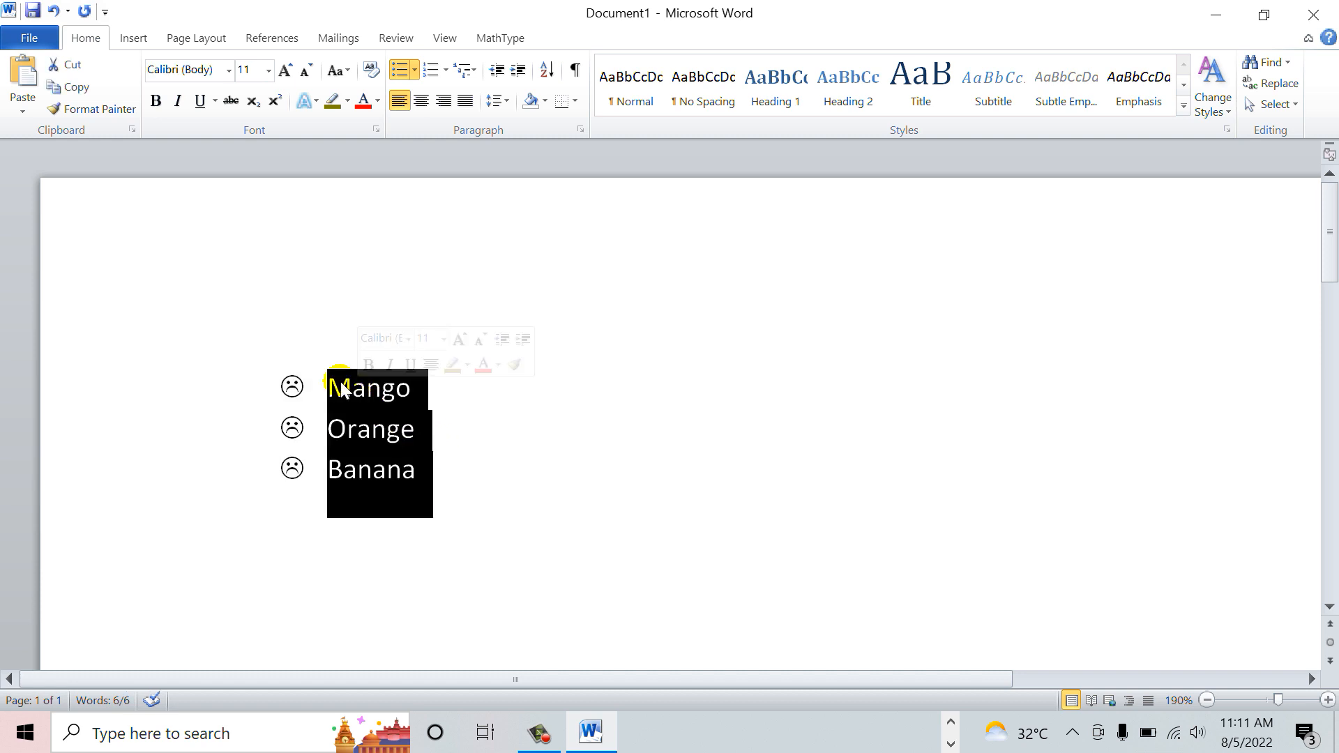
{"action": "left_click", "coordinate": [416, 73]}
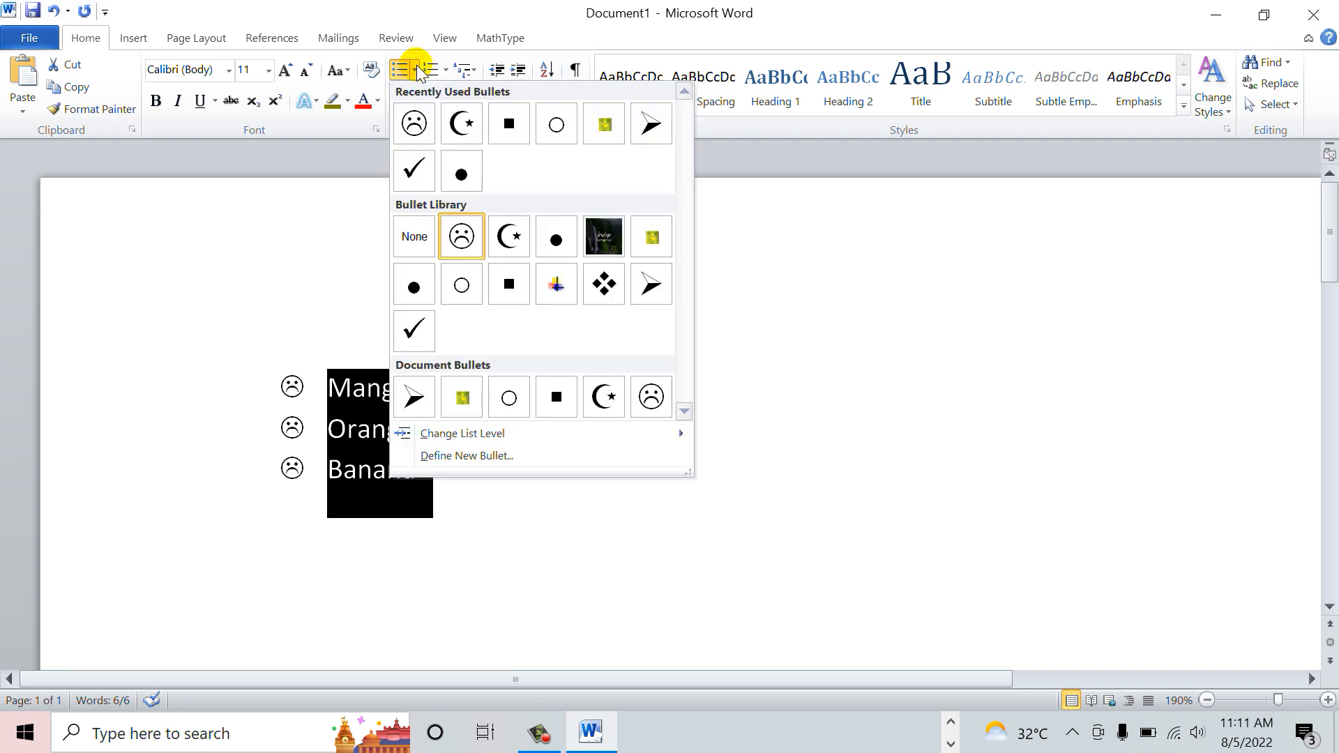
{"action": "left_click", "coordinate": [454, 457]}
{"action": "left_click", "coordinate": [595, 225]}
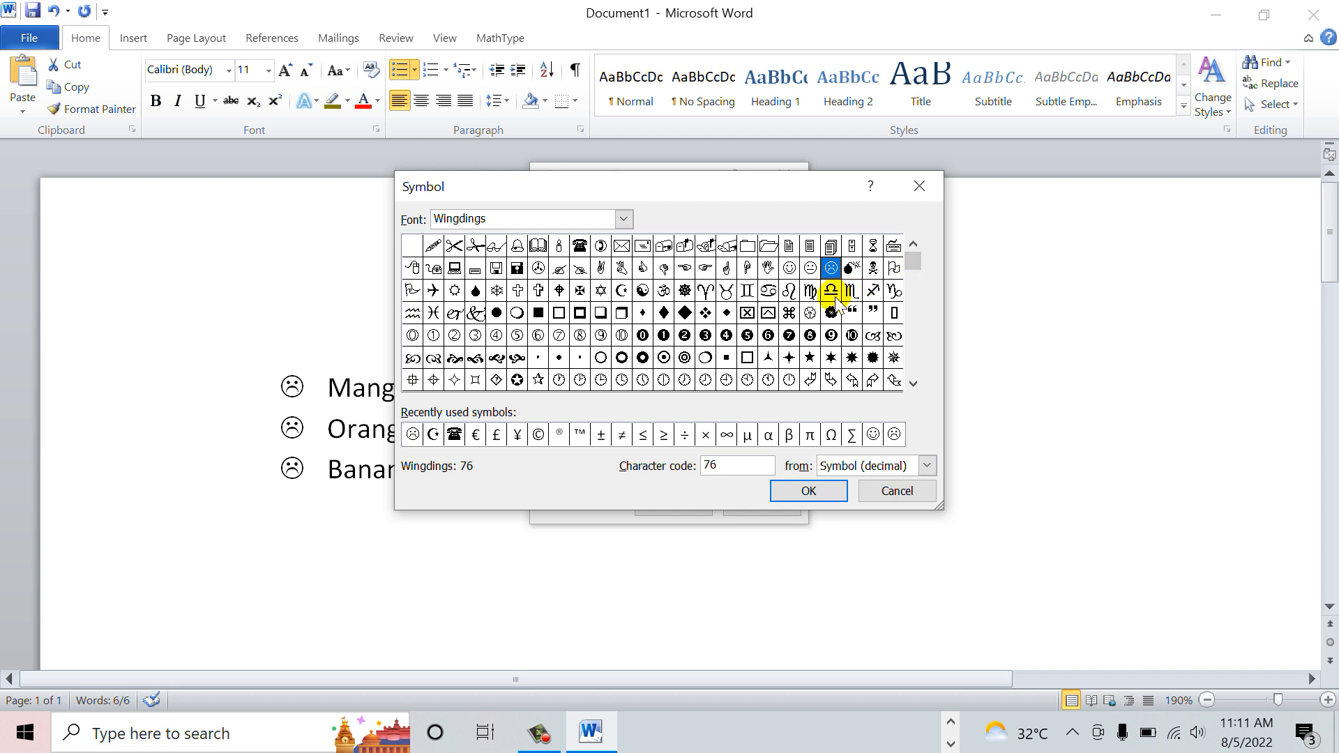
{"action": "left_click", "coordinate": [913, 318]}
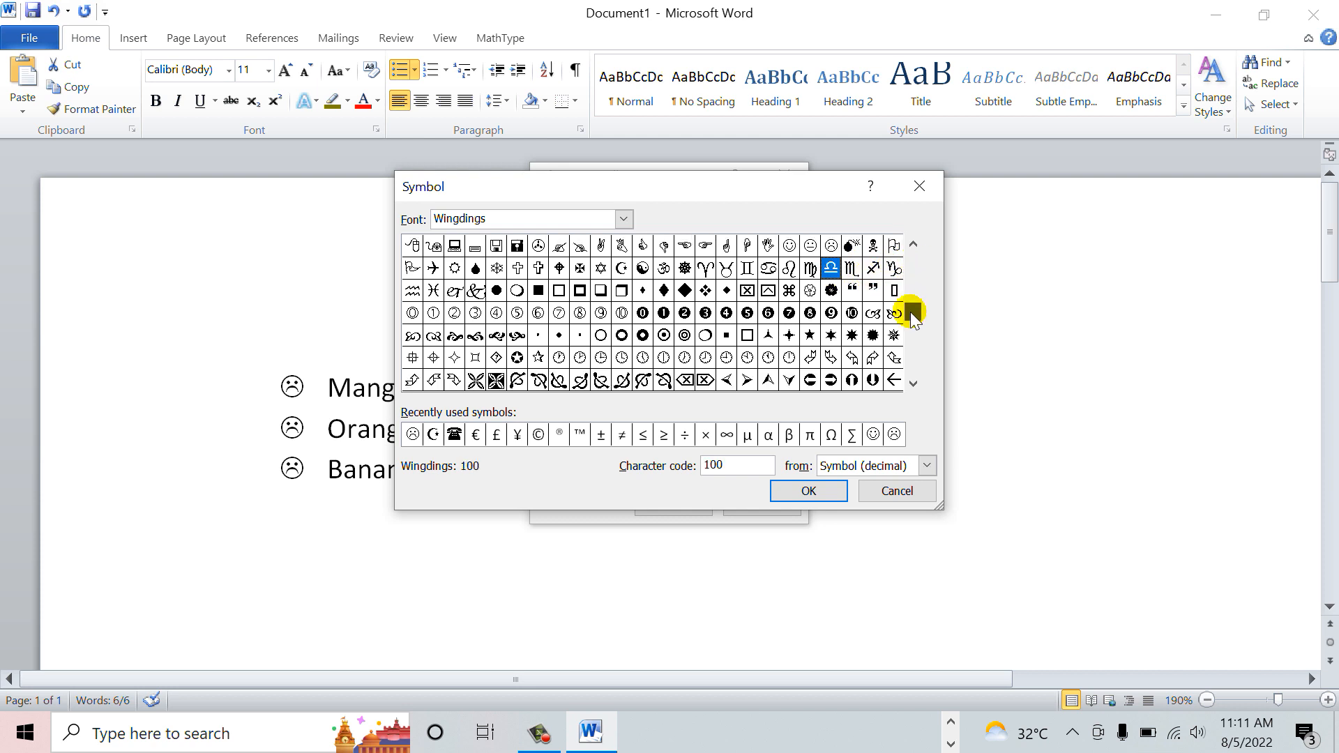
{"action": "left_click", "coordinate": [914, 317]}
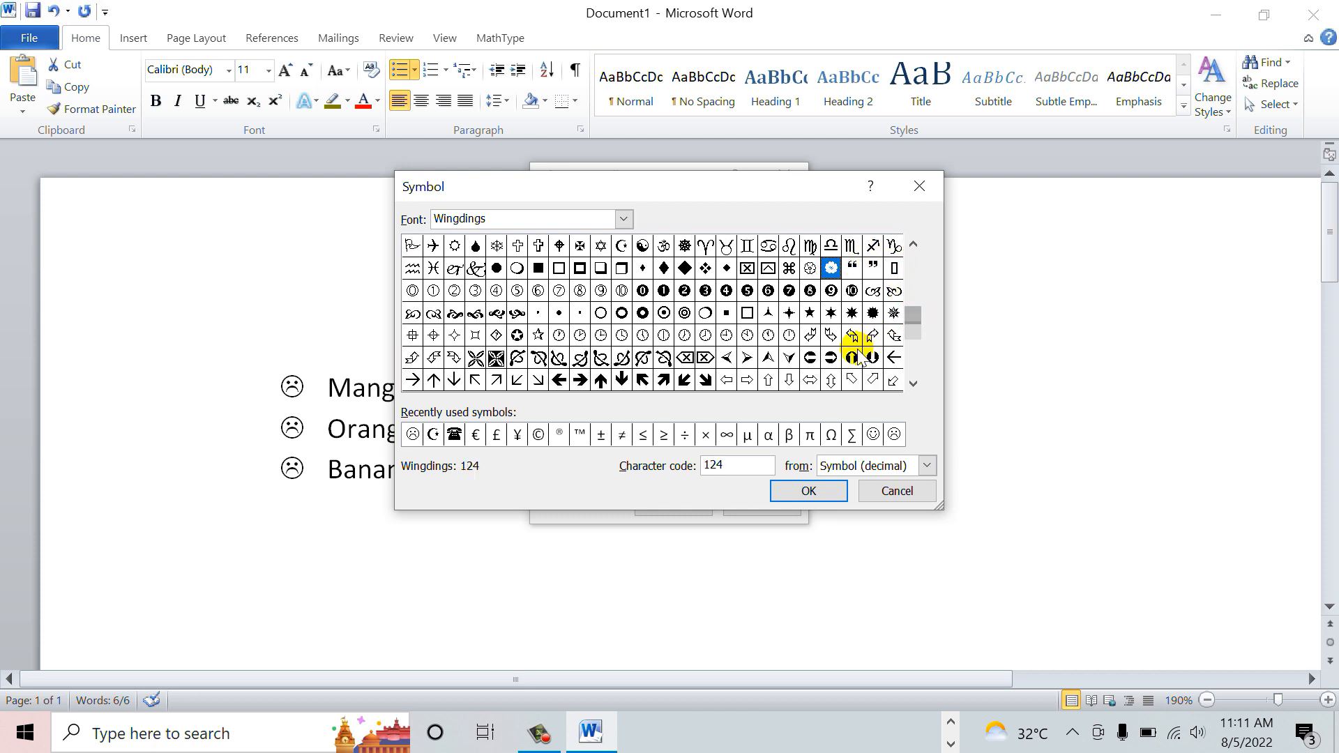
{"action": "left_click", "coordinate": [808, 492]}
{"action": "left_click", "coordinate": [680, 502]}
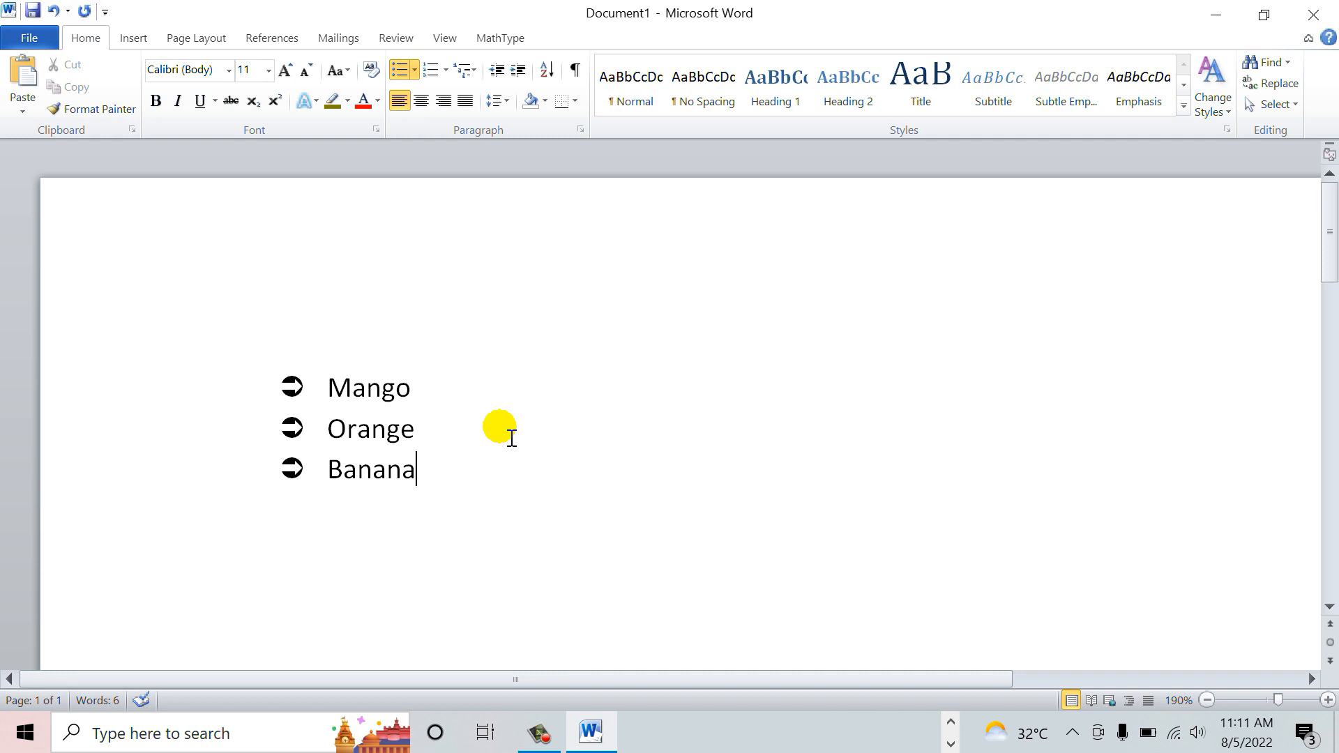
Step: Preview the recently used and library bullet styles on the fruit list without applying one
{"action": "left_click_drag", "start_coordinate": [424, 482], "coordinate": [329, 380]}
{"action": "left_click", "coordinate": [328, 382]}
{"action": "left_click_drag", "start_coordinate": [437, 498], "coordinate": [352, 388]}
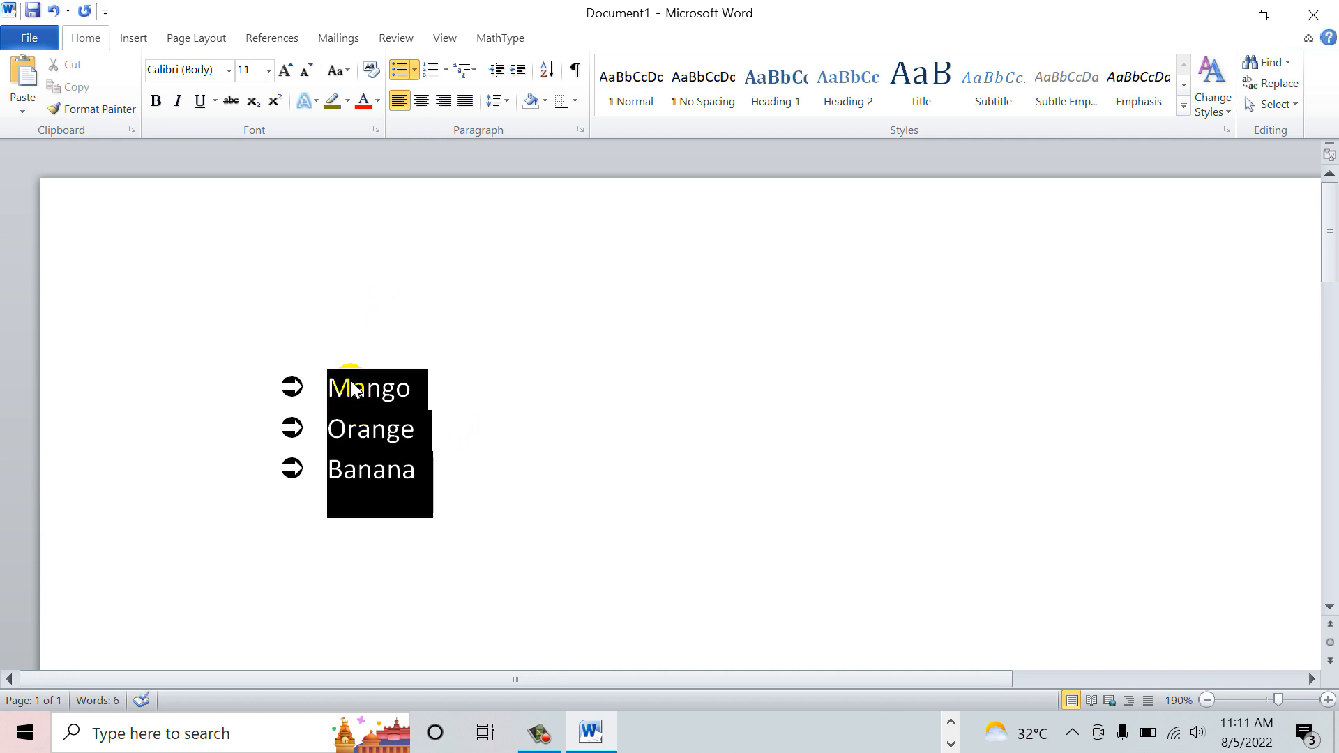
{"action": "left_click", "coordinate": [415, 70]}
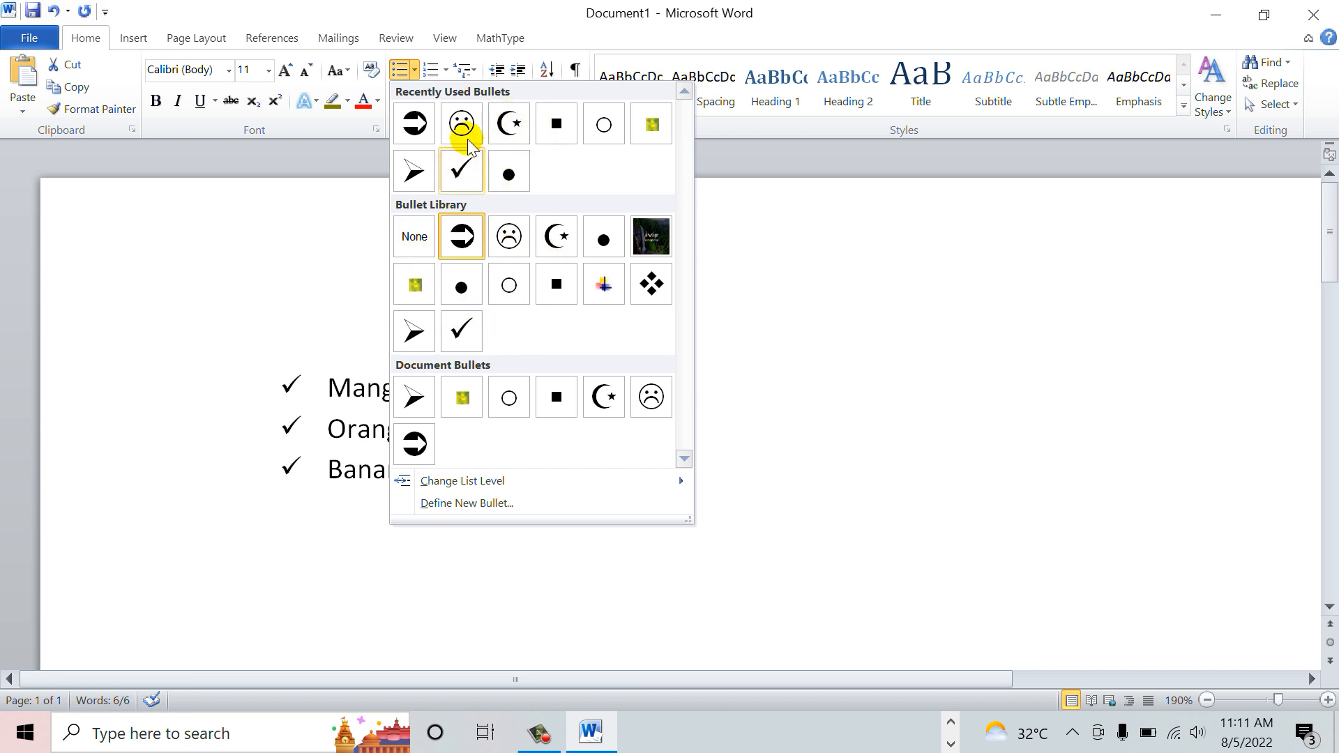
{"action": "left_click", "coordinate": [778, 380]}
{"action": "scroll", "coordinate": [623, 448], "scroll_direction": "down", "scroll_amount": 3}
{"action": "scroll", "coordinate": [607, 434], "scroll_direction": "up", "scroll_amount": 3}
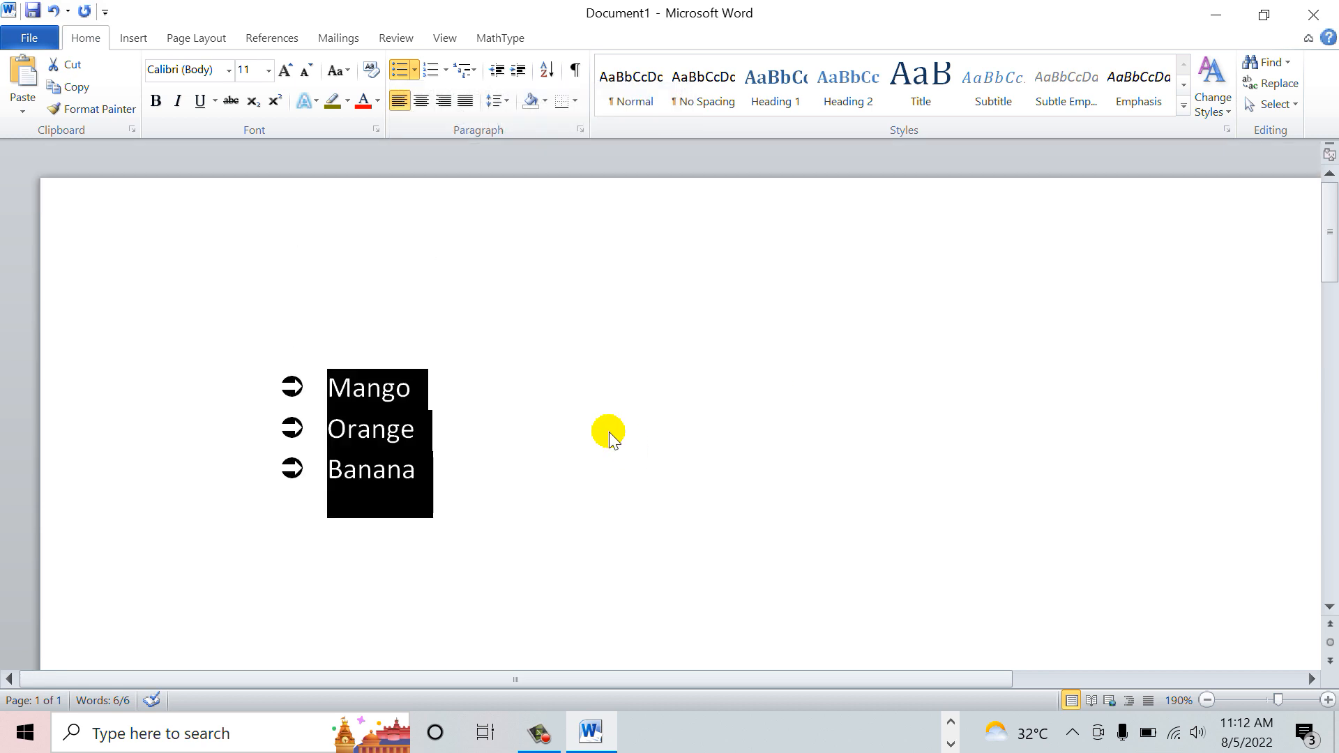
{"action": "left_click", "coordinate": [487, 487]}
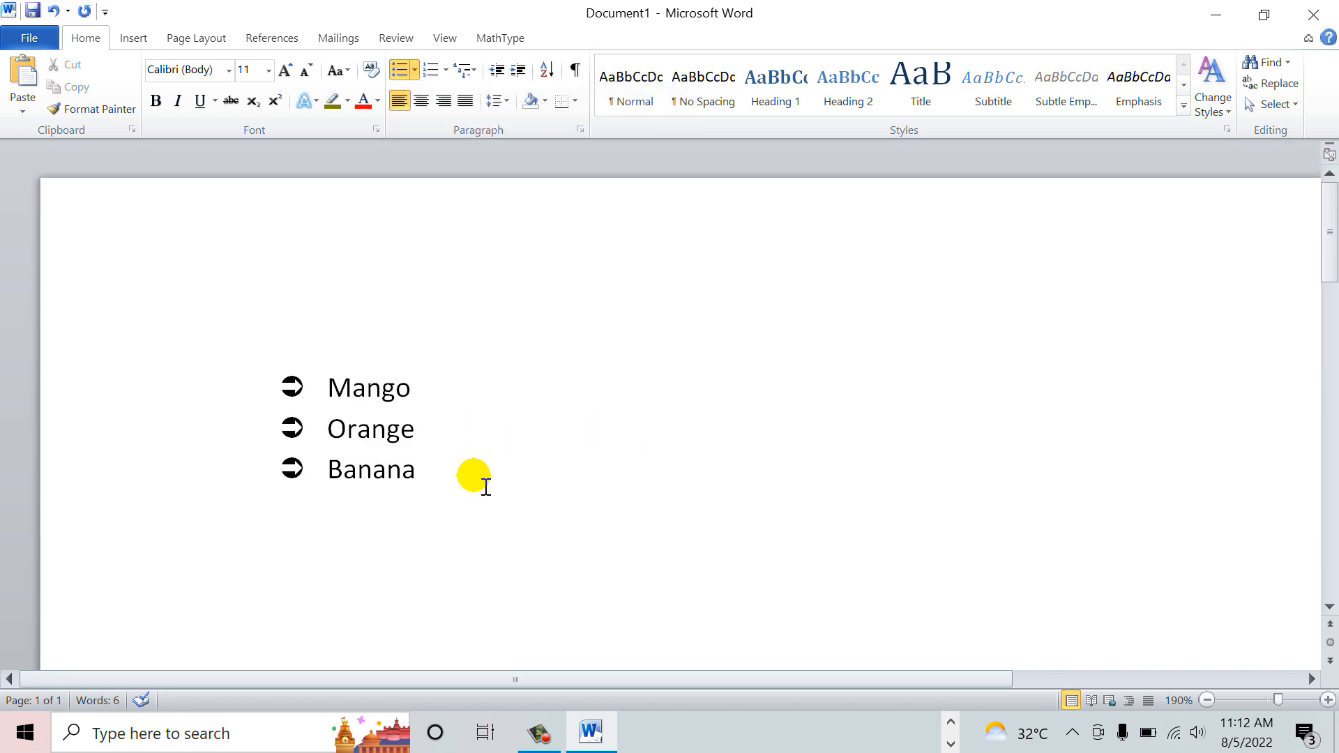
{"action": "scroll", "coordinate": [486, 485], "scroll_direction": "down", "scroll_amount": 2}
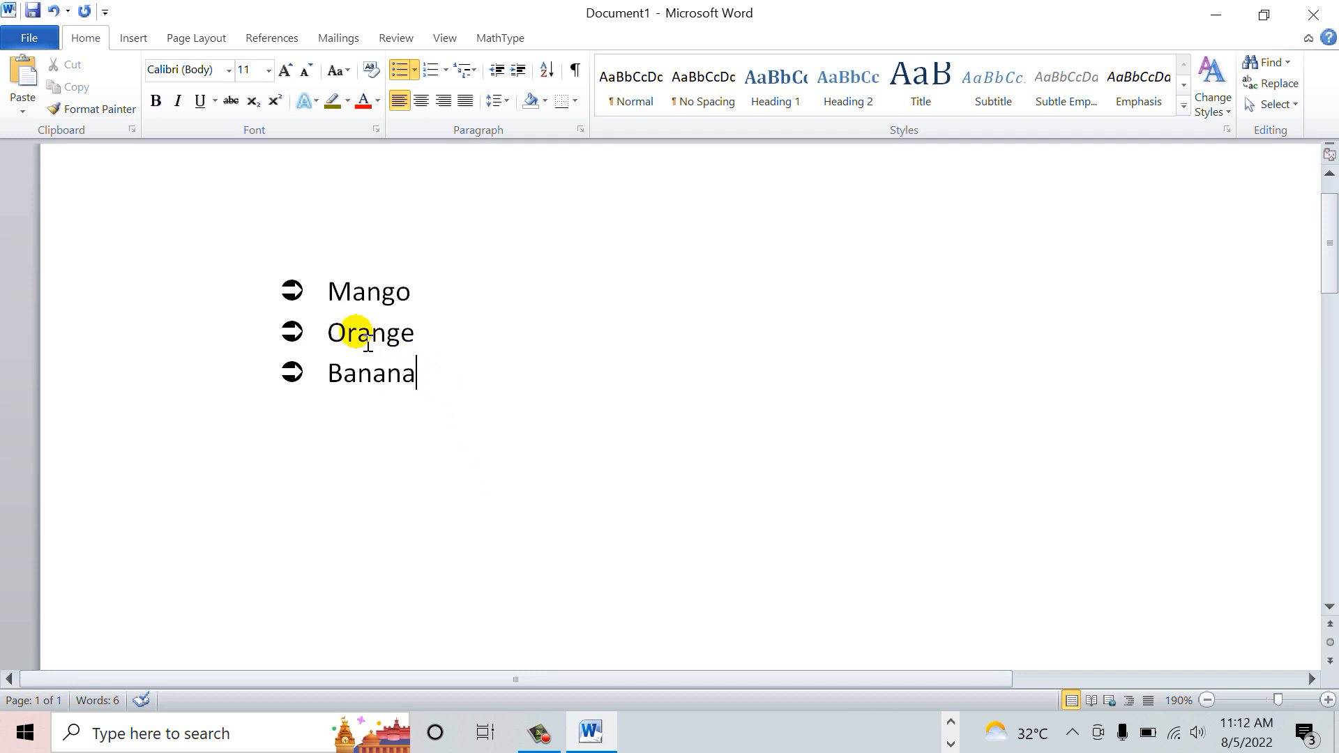
{"action": "left_click_drag", "start_coordinate": [435, 391], "coordinate": [350, 313]}
{"action": "left_click", "coordinate": [477, 389]}
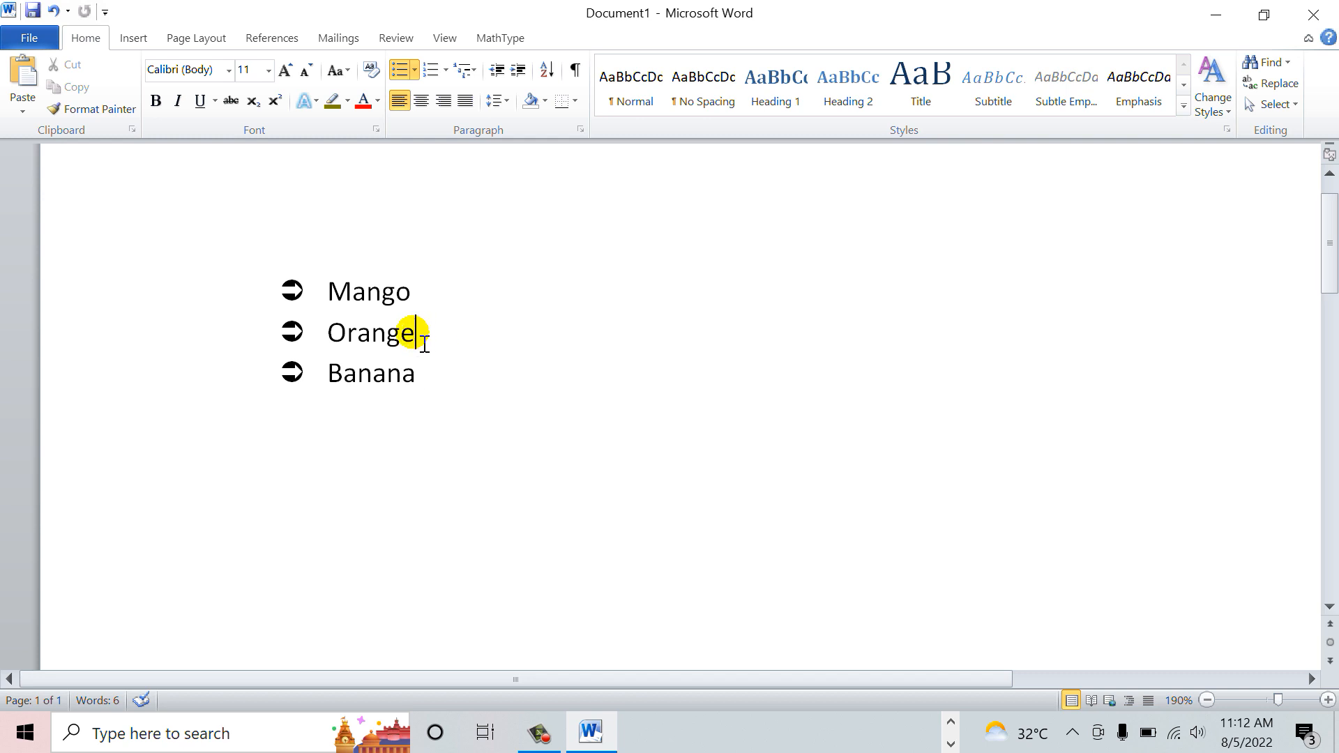
Step: Define a new picture bullet for the Orange item using the small orange square picture
{"action": "left_click_drag", "start_coordinate": [424, 345], "coordinate": [329, 336]}
{"action": "left_click", "coordinate": [414, 70]}
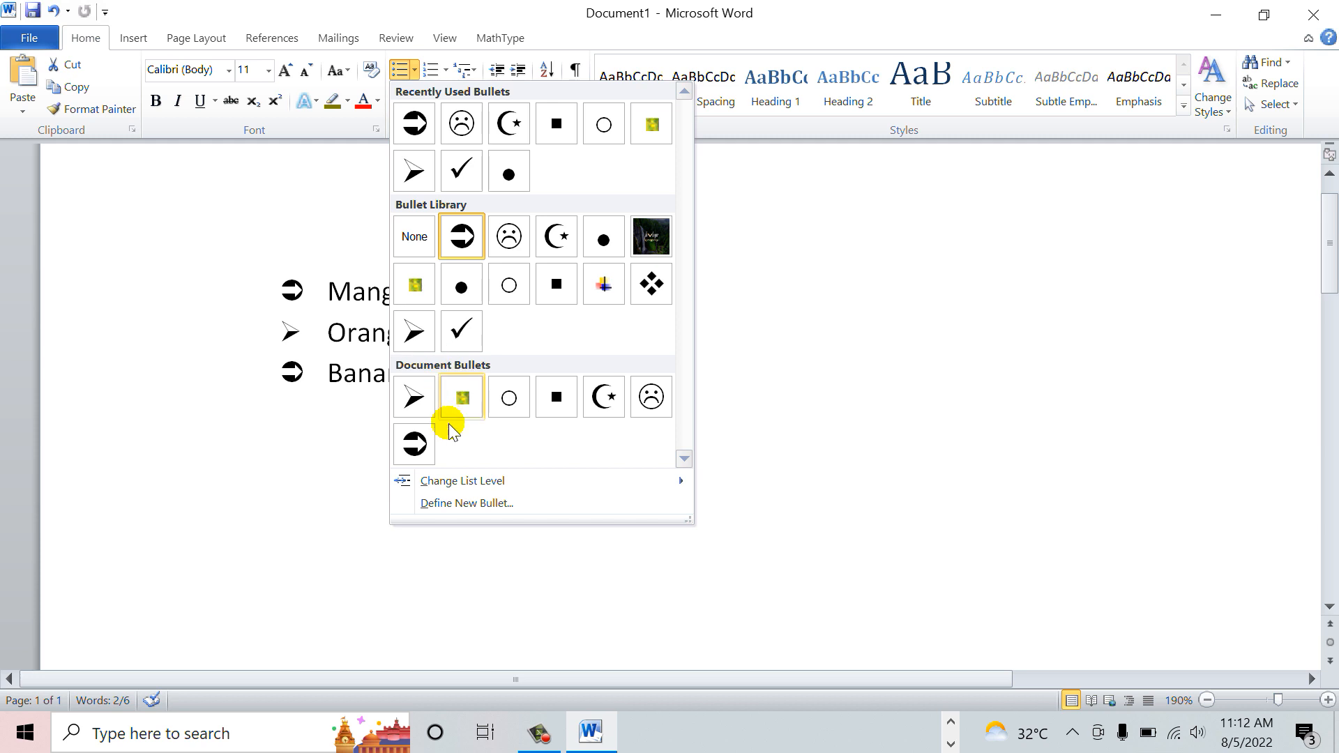
{"action": "left_click", "coordinate": [466, 504]}
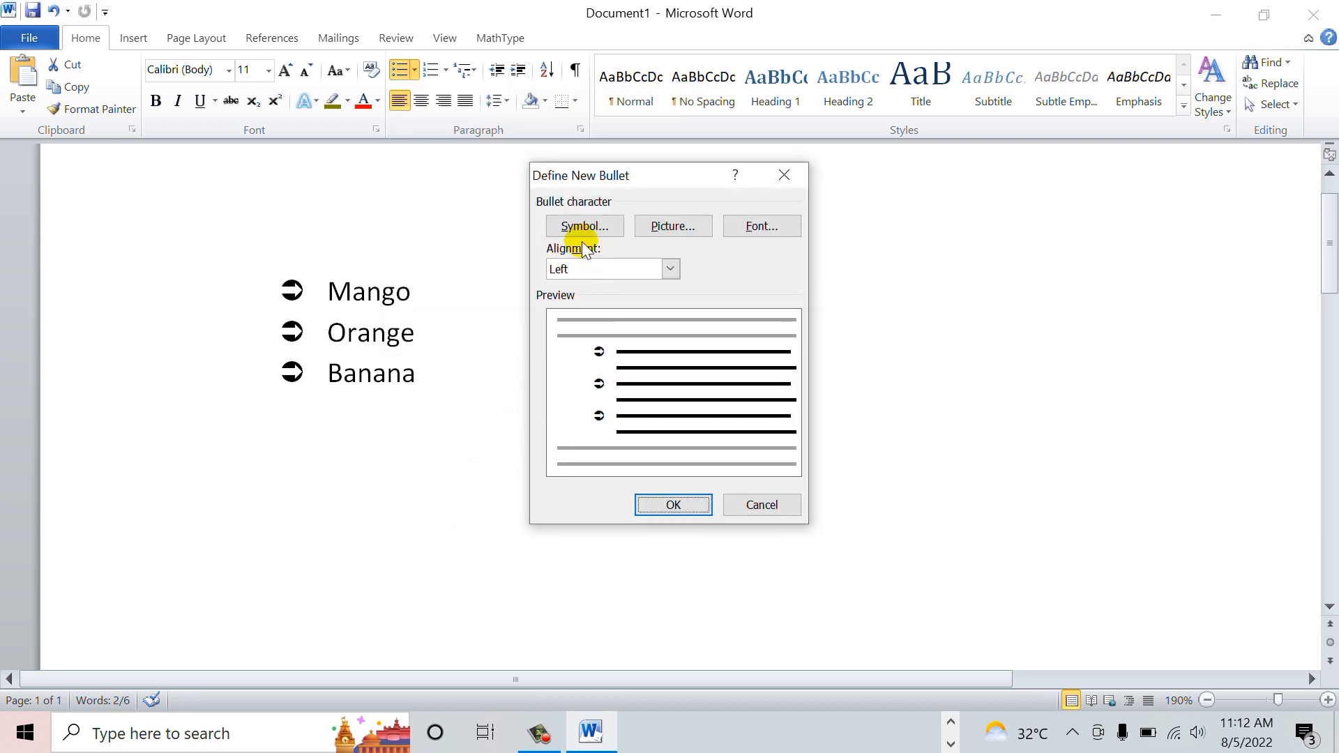
{"action": "left_click", "coordinate": [669, 228]}
{"action": "left_click_drag", "start_coordinate": [810, 246], "coordinate": [809, 275]}
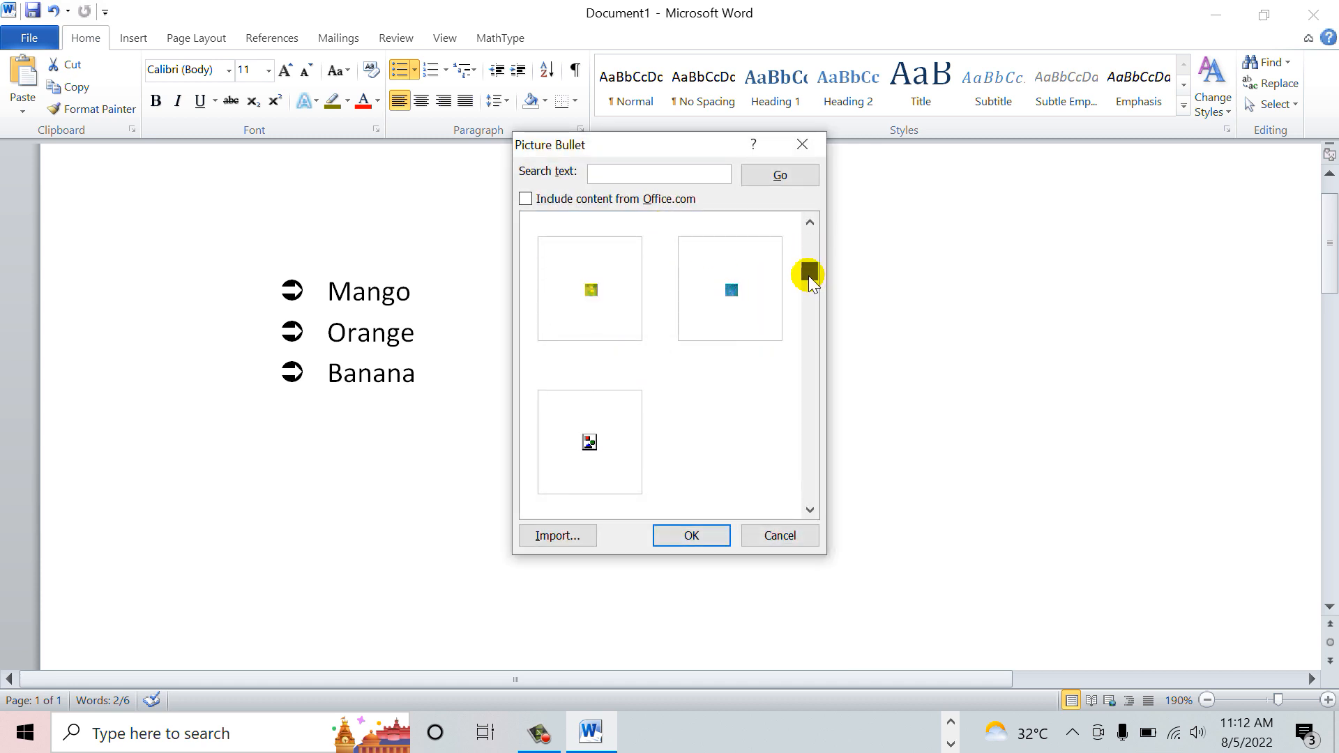
{"action": "left_click", "coordinate": [590, 293]}
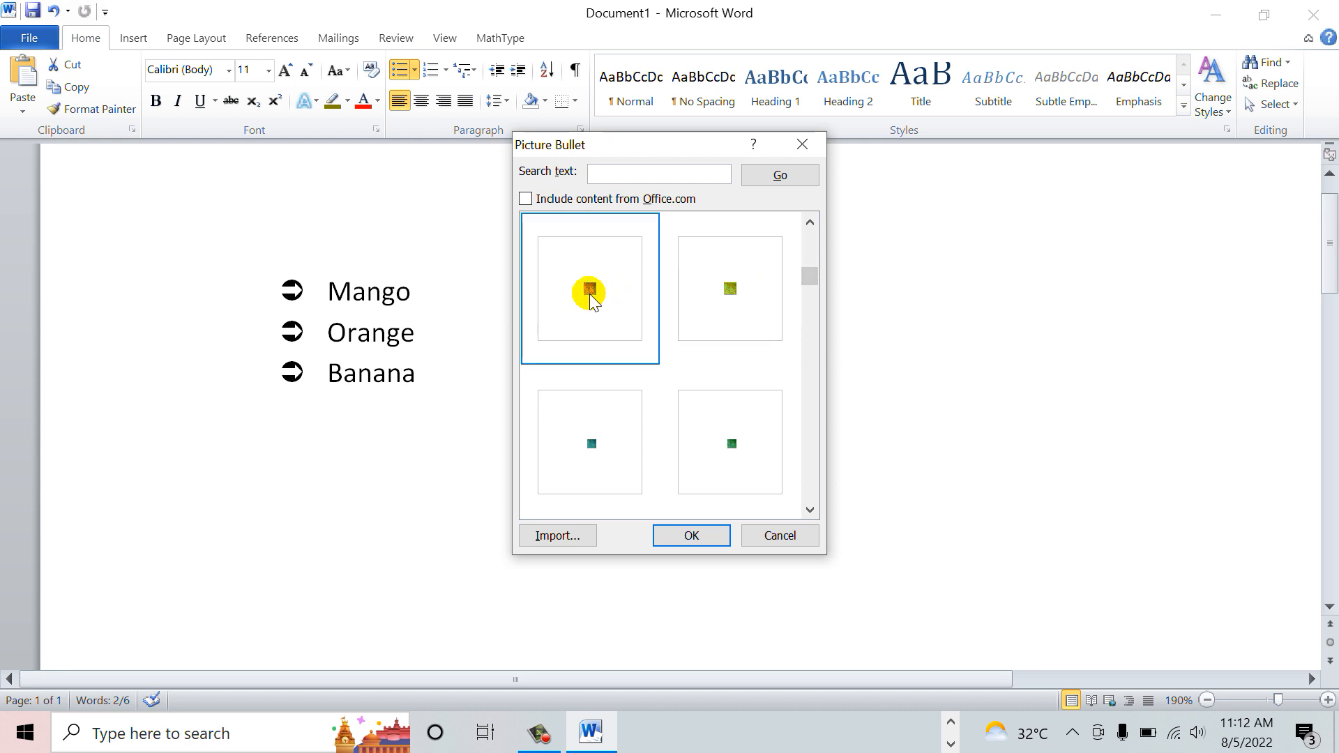
{"action": "left_click", "coordinate": [691, 536]}
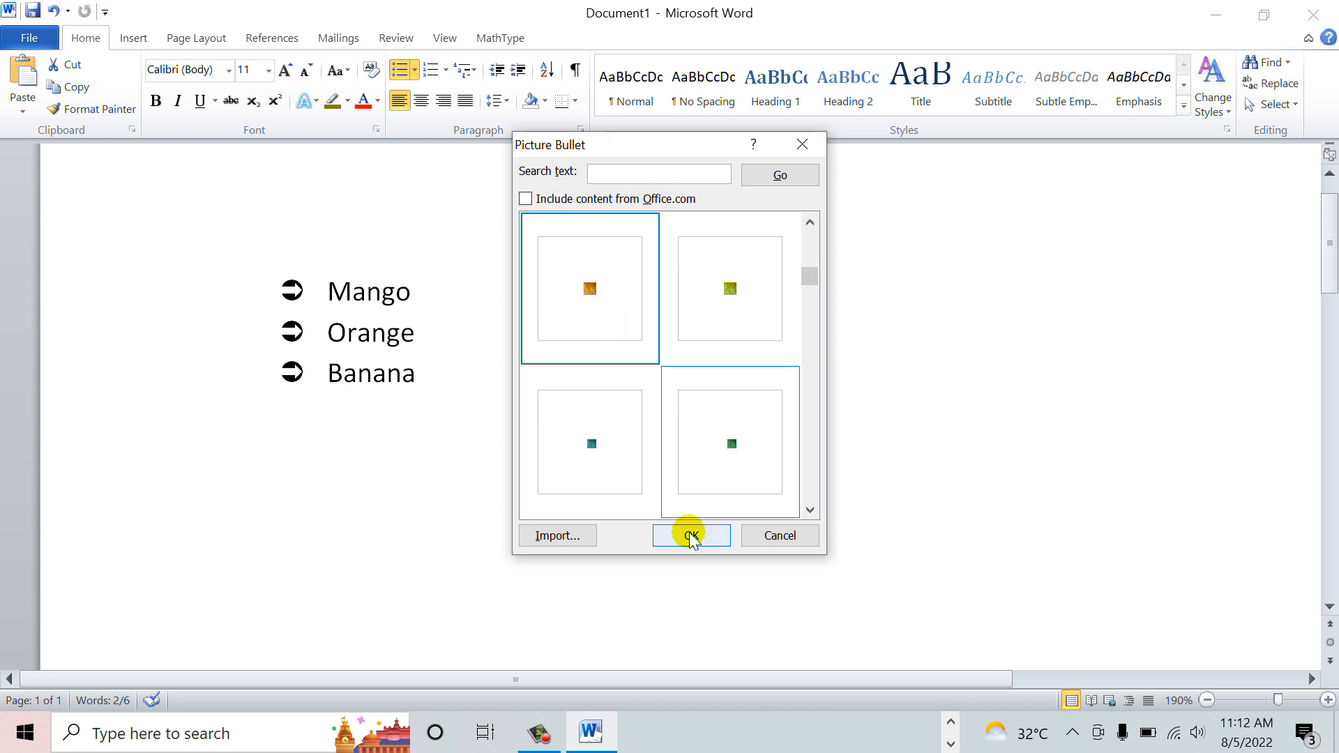
{"action": "left_click", "coordinate": [674, 503]}
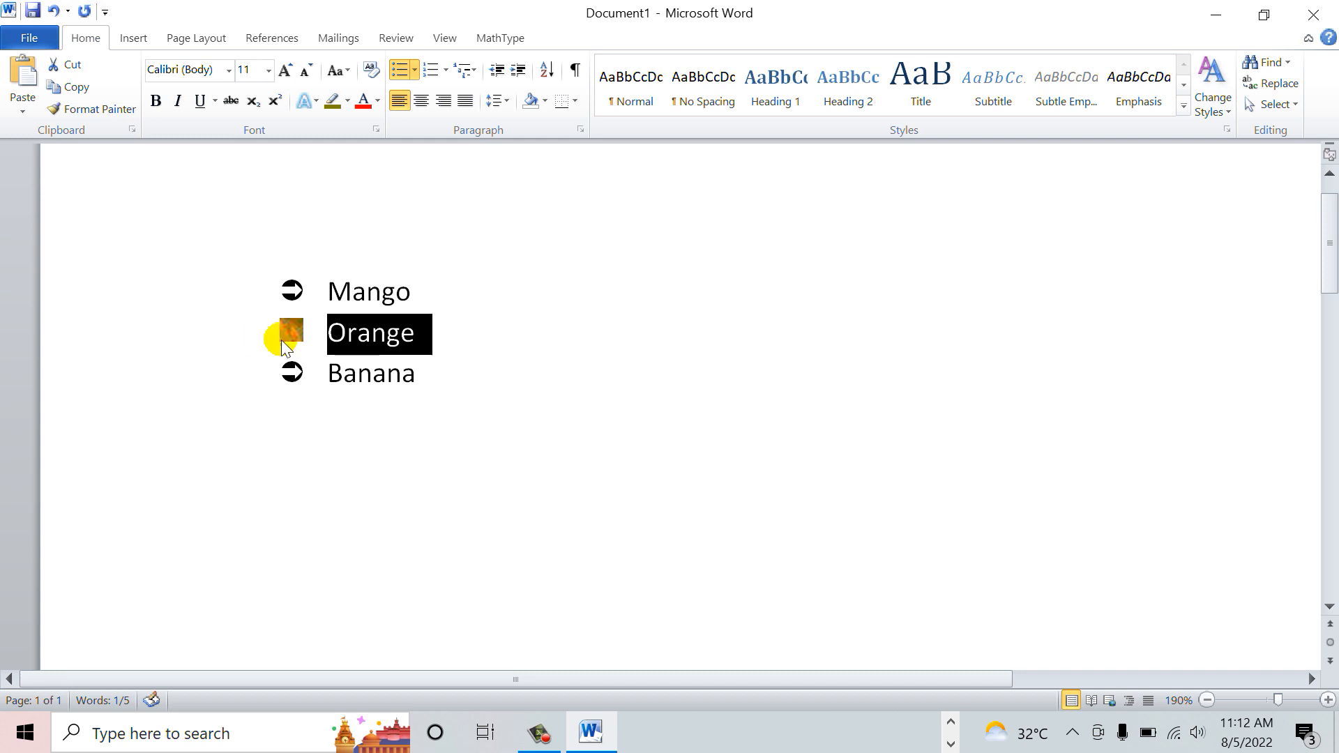
{"action": "left_click", "coordinate": [422, 414]}
{"action": "left_click", "coordinate": [305, 339]}
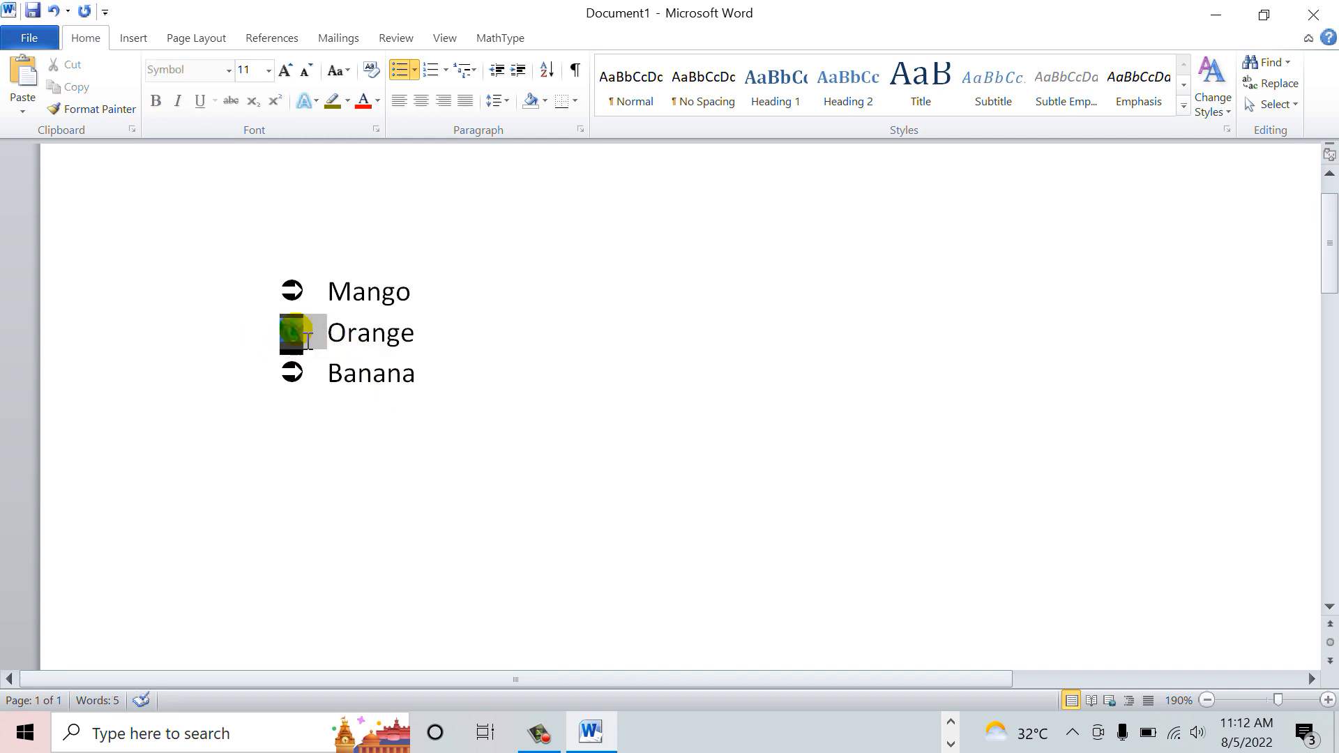
{"action": "left_click", "coordinate": [442, 364]}
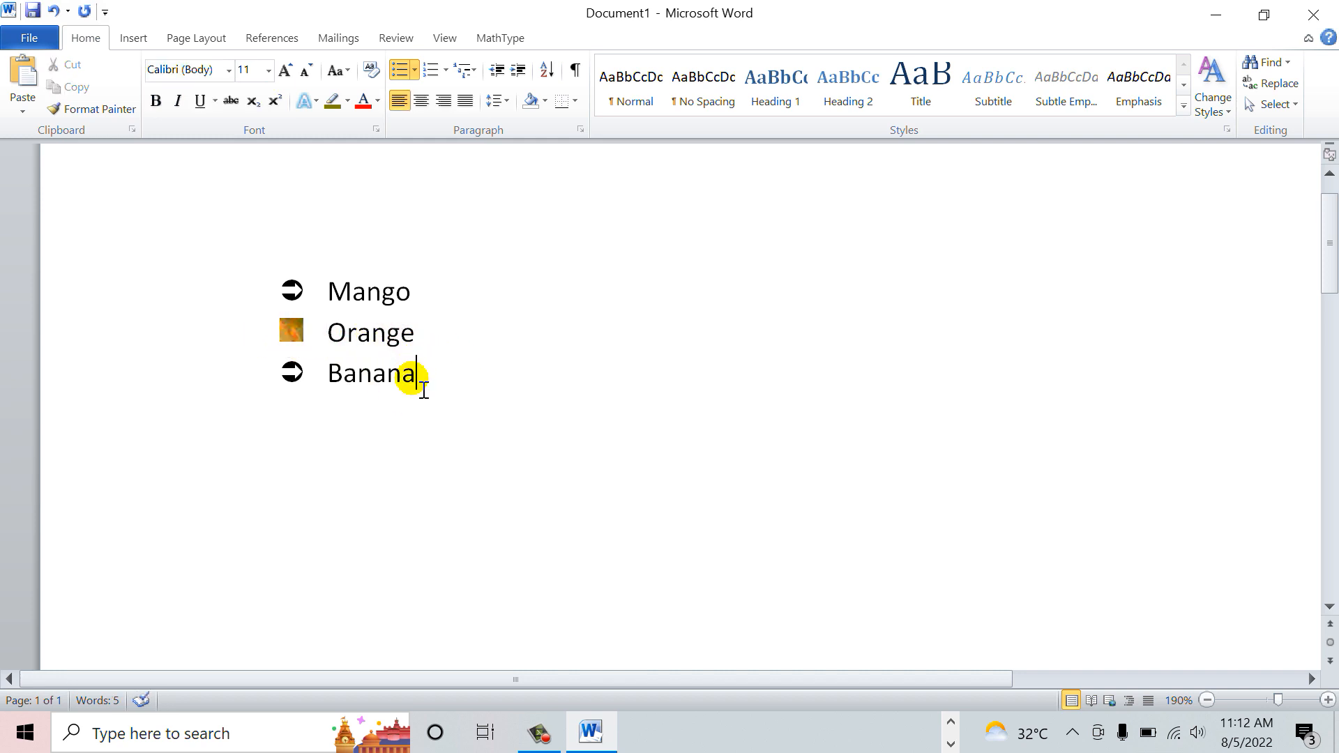
Step: Apply the orange square picture bullet to the Mango, Orange and Banana items
{"action": "left_click_drag", "start_coordinate": [425, 389], "coordinate": [345, 292]}
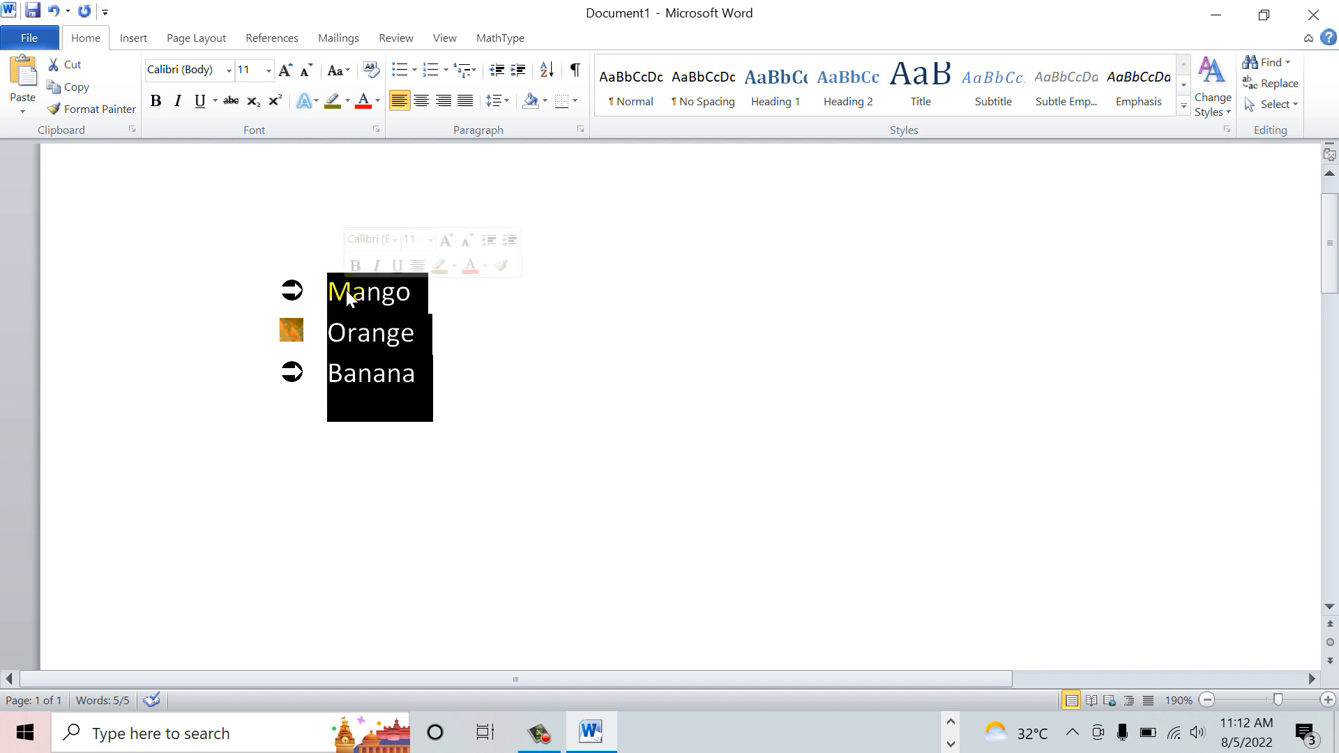
{"action": "left_click", "coordinate": [415, 70]}
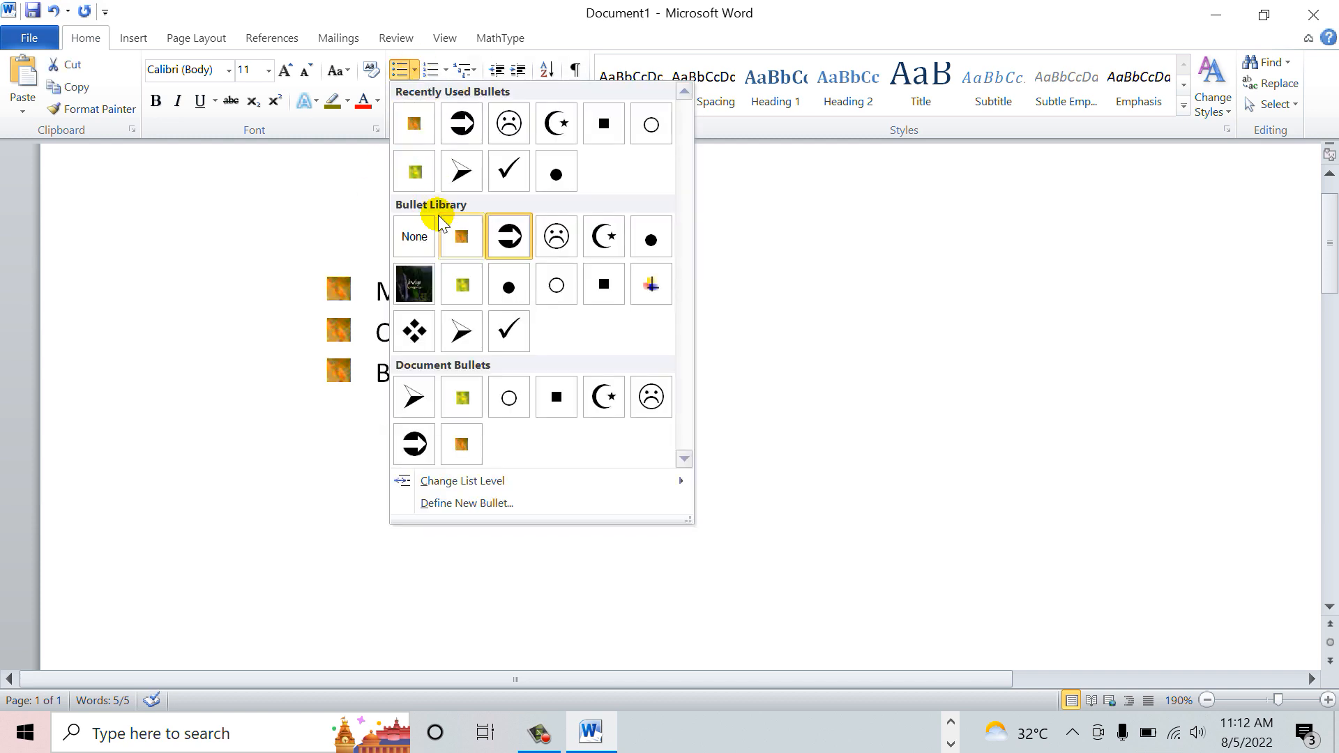
{"action": "left_click", "coordinate": [416, 130]}
{"action": "left_click", "coordinate": [479, 398]}
Step: Apply the recently used yellow-green picture bullet to all three fruit items
{"action": "left_click_drag", "start_coordinate": [464, 364], "coordinate": [377, 297]}
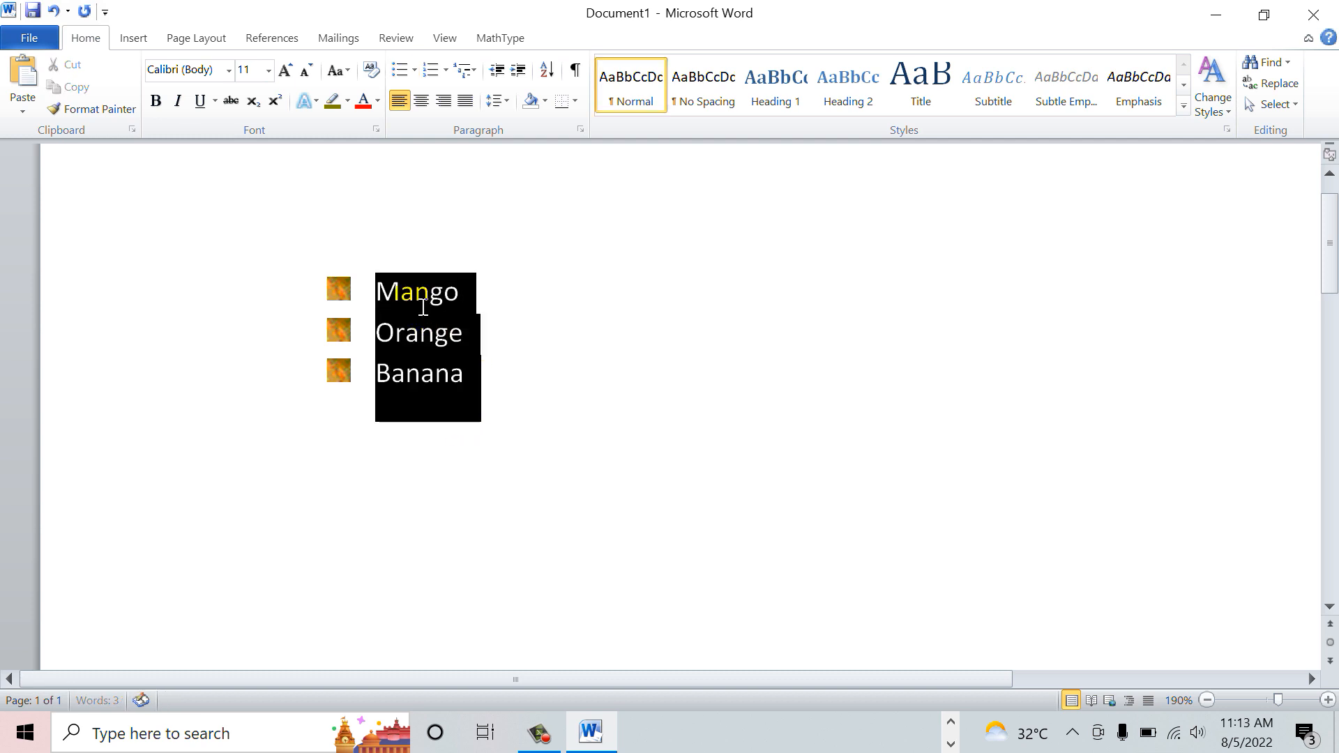
{"action": "left_click", "coordinate": [413, 70]}
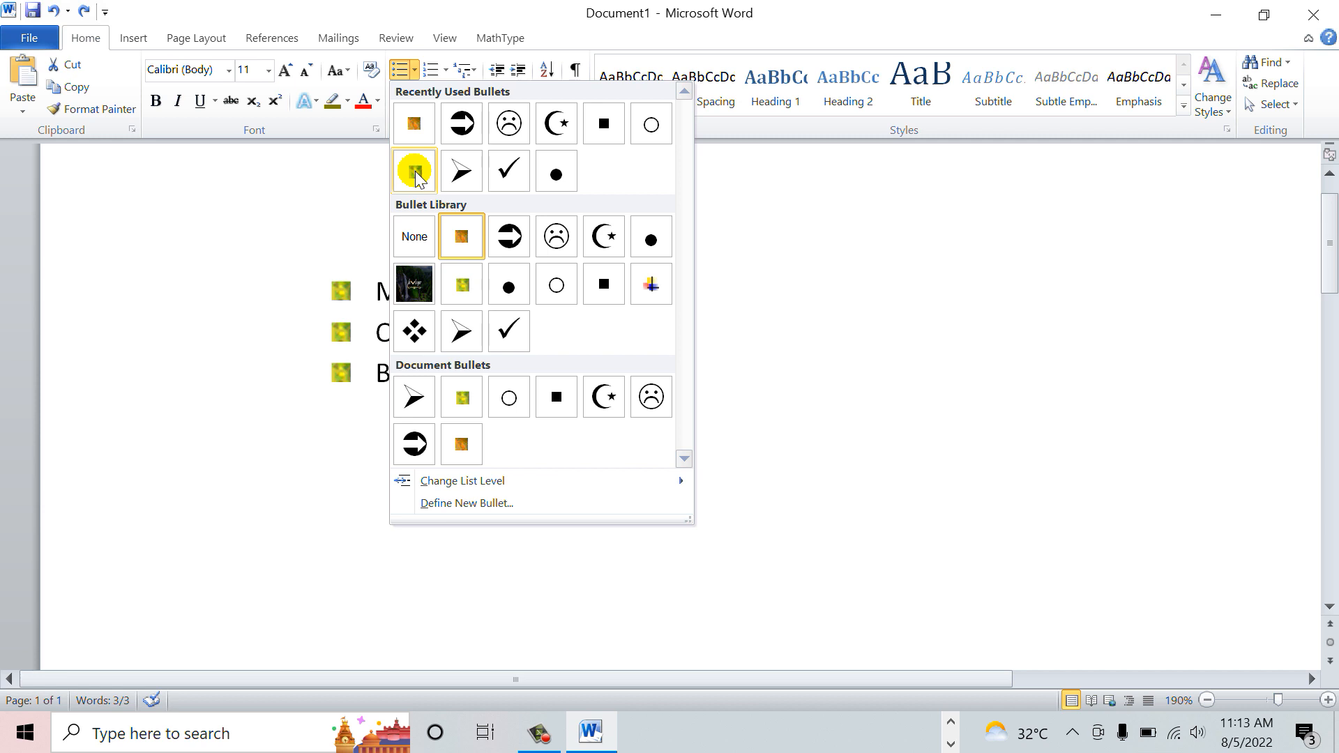
{"action": "left_click", "coordinate": [416, 173]}
{"action": "left_click", "coordinate": [545, 450]}
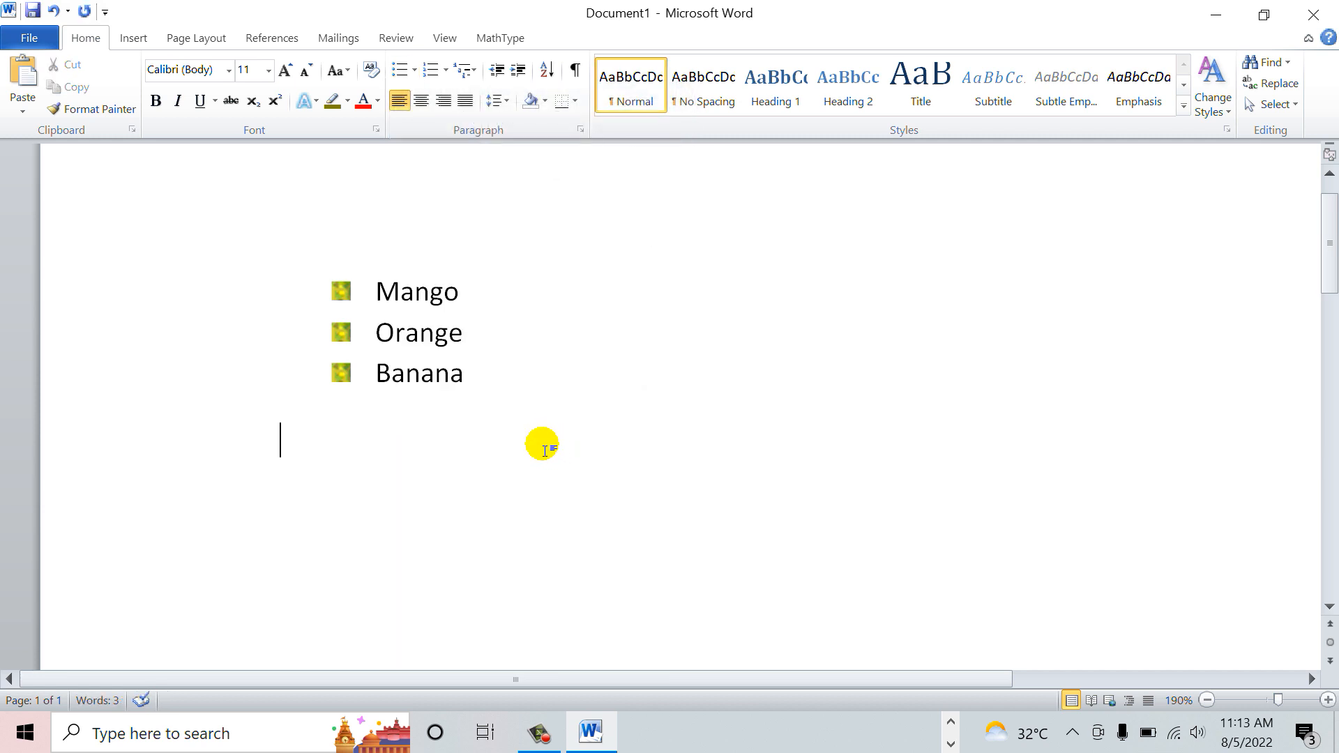
Step: Import the picture 50 million views (2) from Downloads and define a dark waterfall picture bullet for the fruit list
{"action": "left_click_drag", "start_coordinate": [477, 391], "coordinate": [380, 292]}
{"action": "left_click", "coordinate": [380, 291]}
{"action": "left_click", "coordinate": [416, 69]}
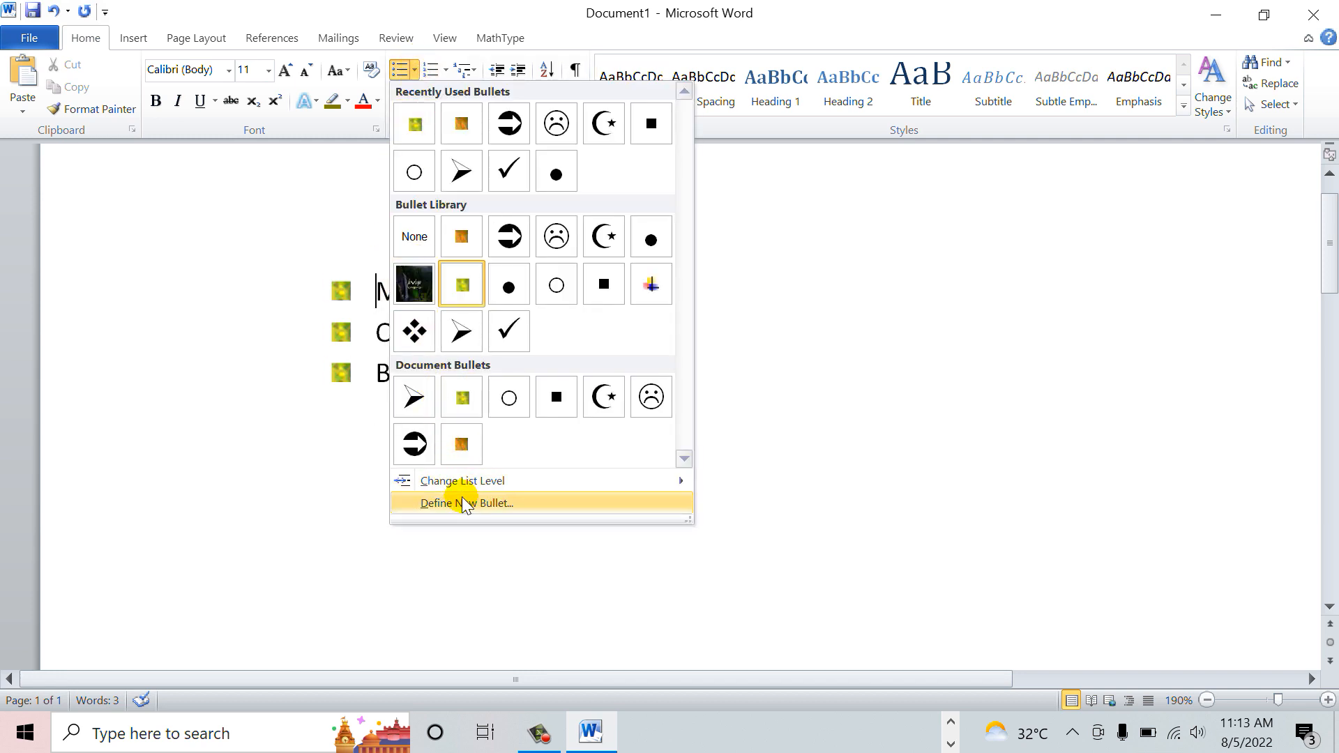
{"action": "left_click", "coordinate": [467, 503]}
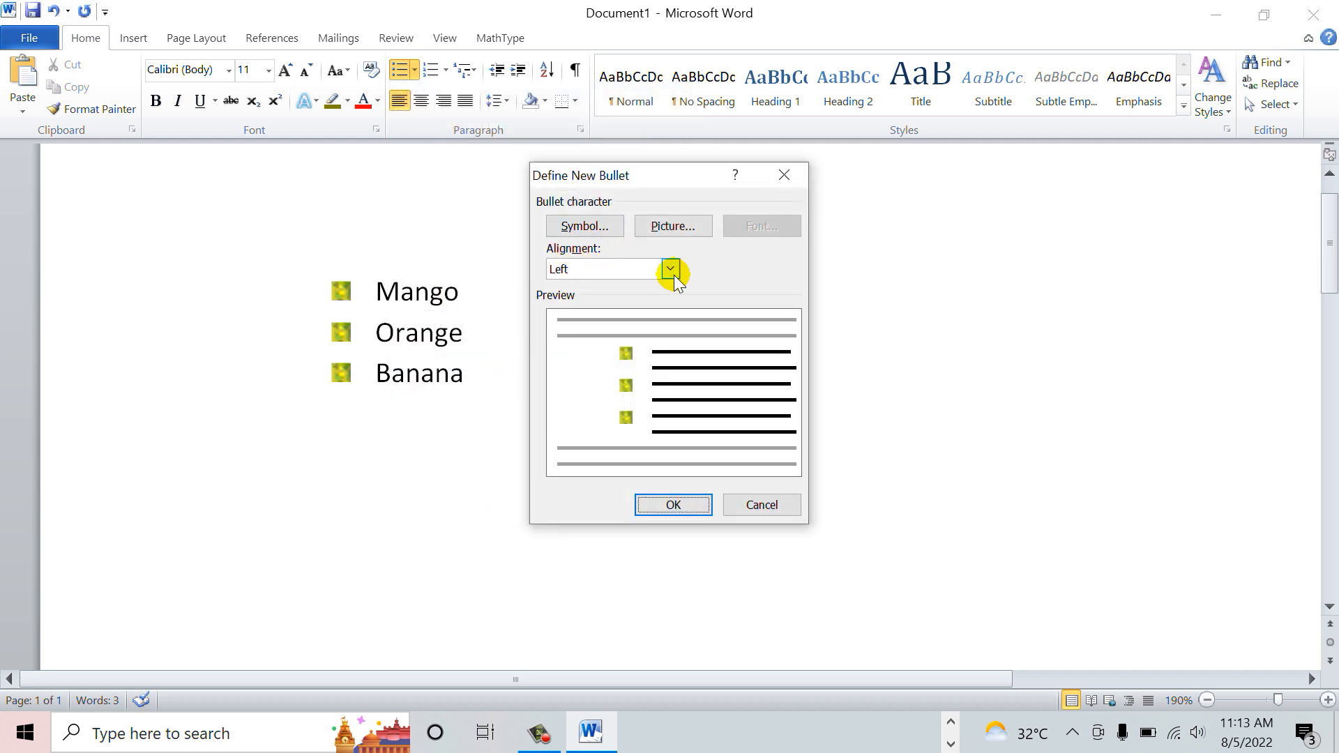
{"action": "left_click", "coordinate": [674, 224]}
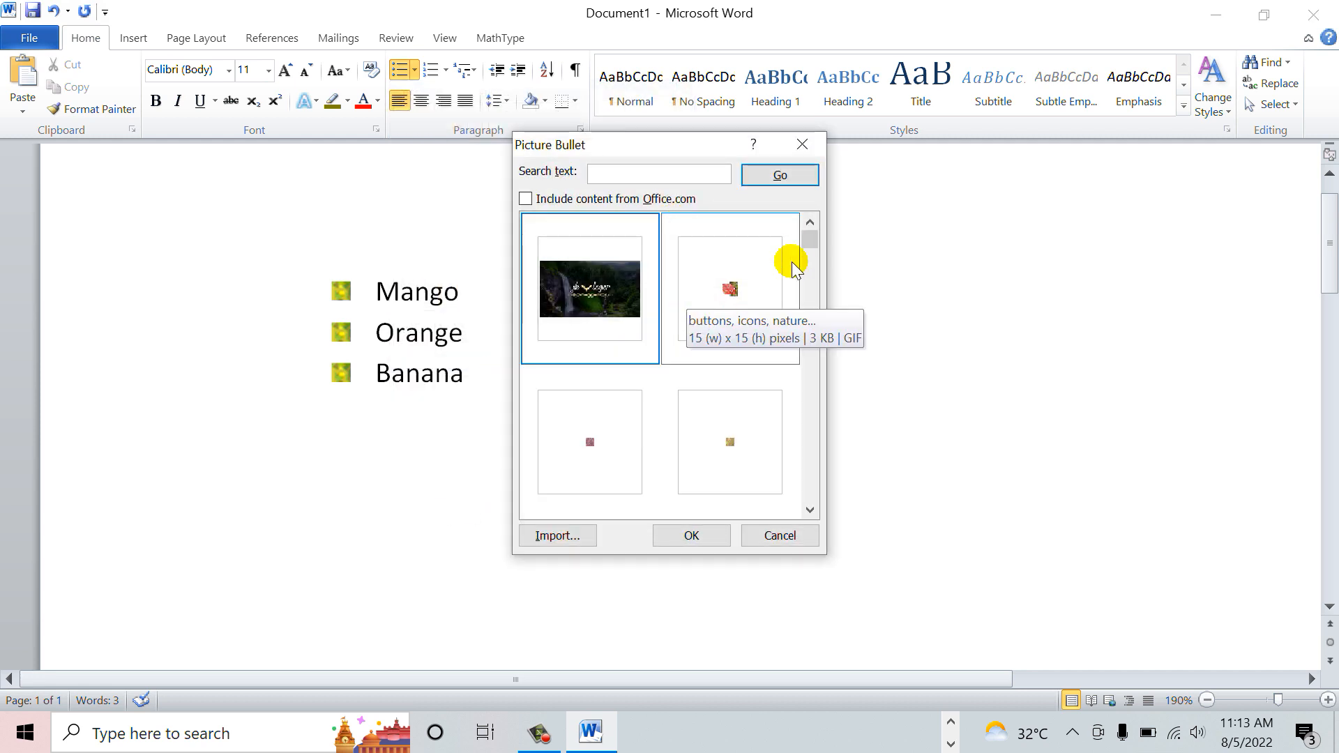
{"action": "mouse_move", "coordinate": [809, 237]}
{"action": "left_mouse_down"}
{"action": "mouse_move", "coordinate": [805, 387]}
{"action": "mouse_move", "coordinate": [804, 233]}
{"action": "left_mouse_up"}
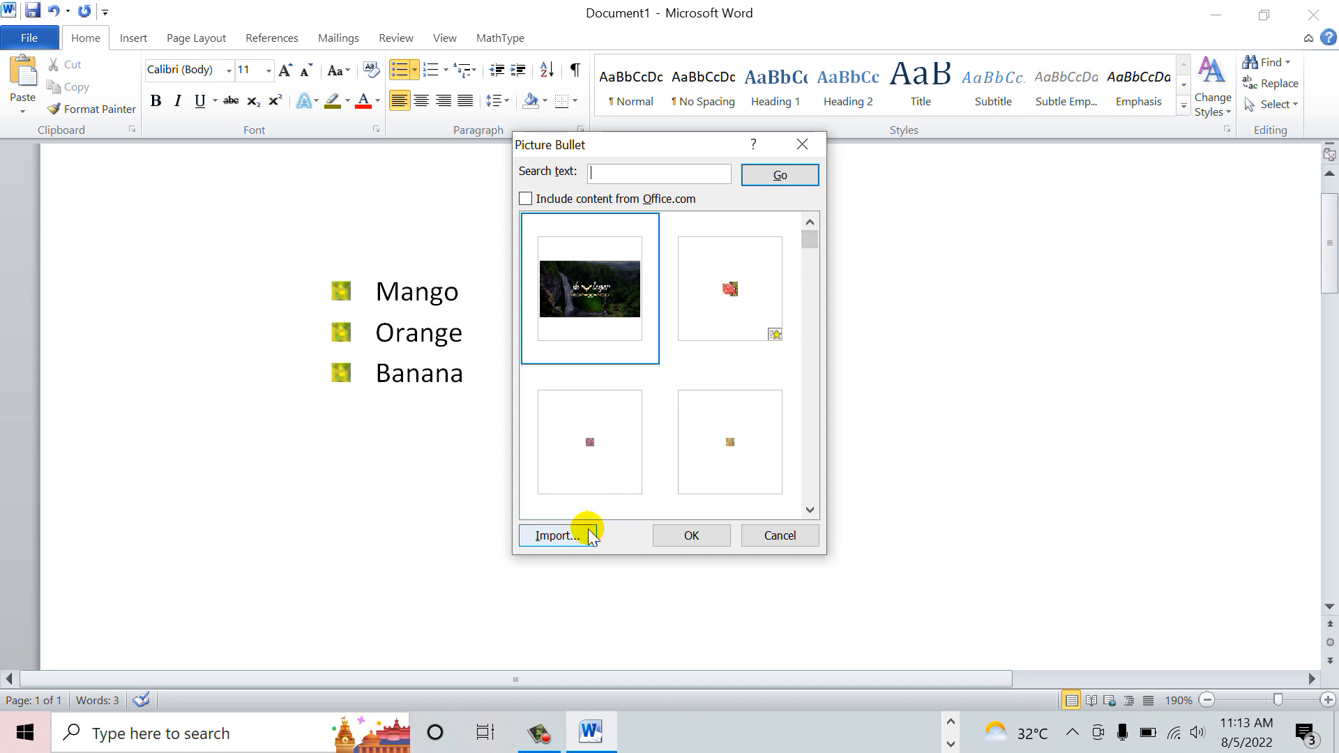
{"action": "left_click", "coordinate": [558, 536]}
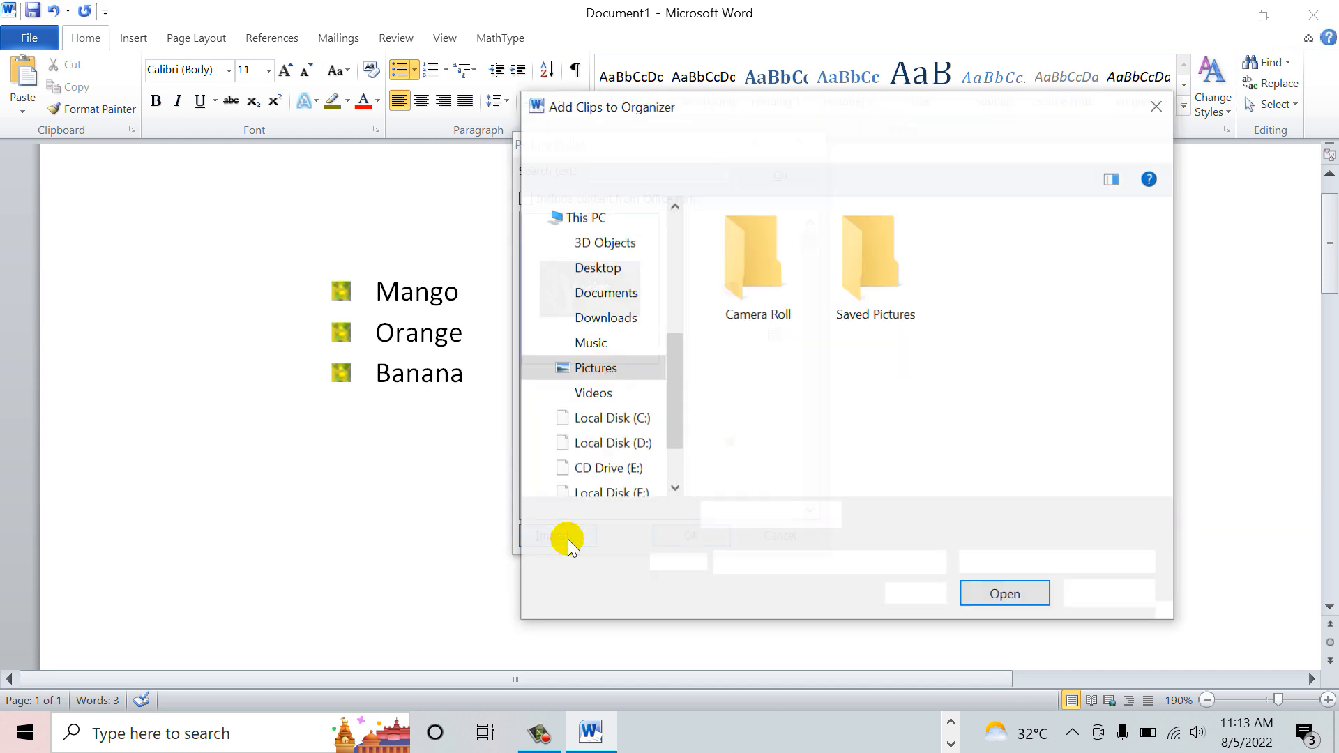
{"action": "left_click", "coordinate": [598, 319]}
{"action": "scroll", "coordinate": [778, 279], "scroll_direction": "down", "scroll_amount": 1}
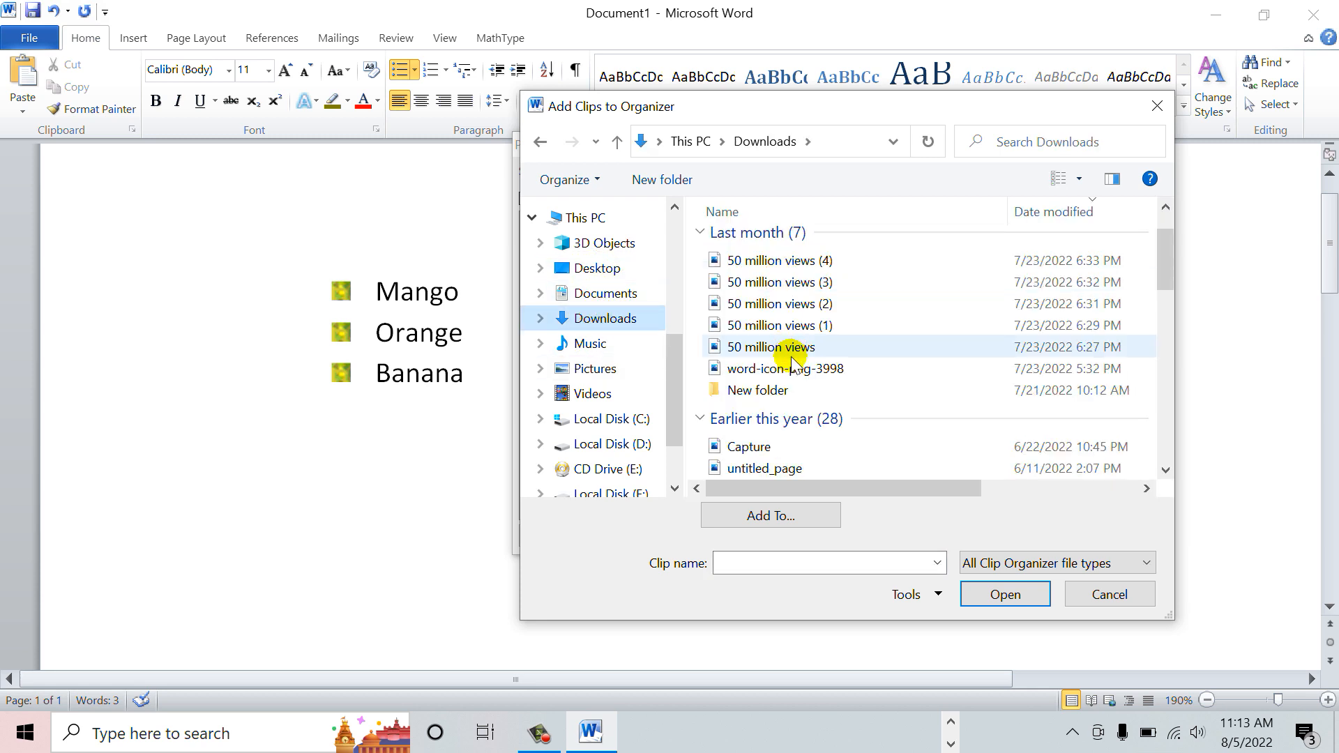
{"action": "left_click", "coordinate": [796, 308]}
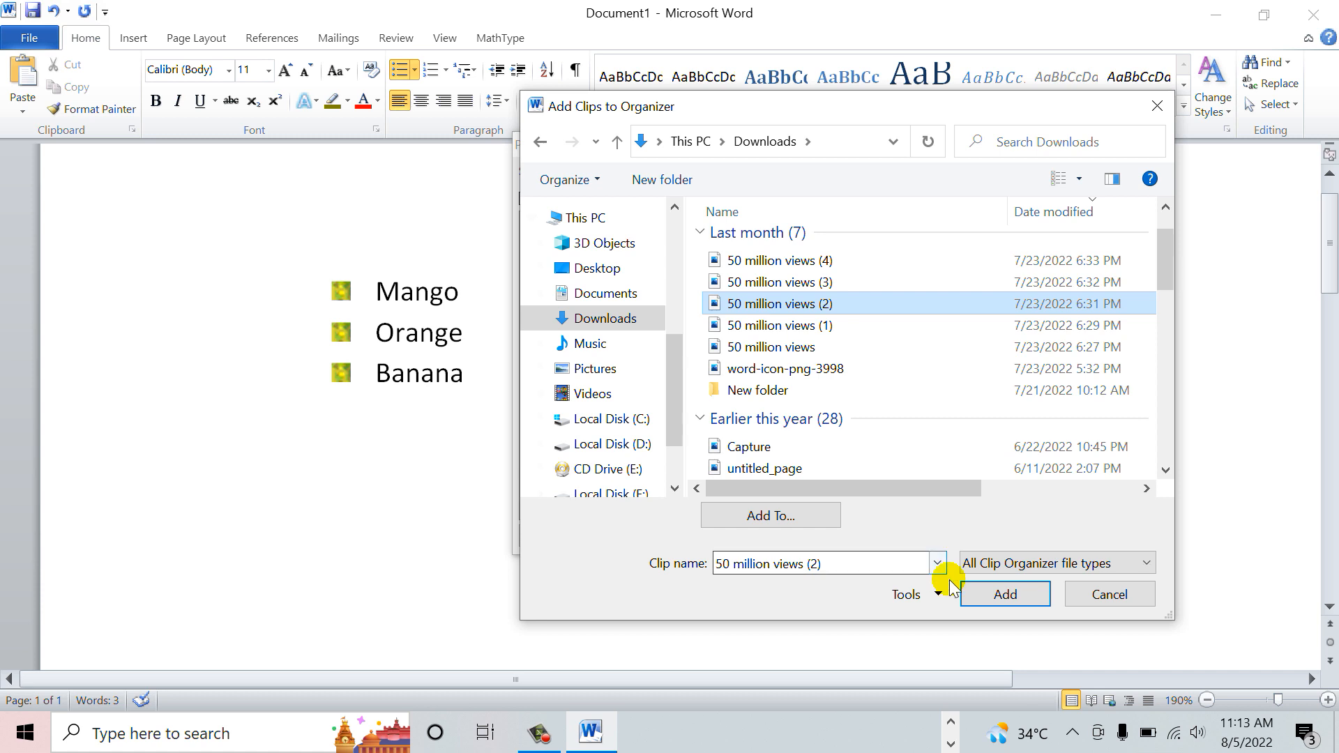
{"action": "left_click", "coordinate": [973, 593]}
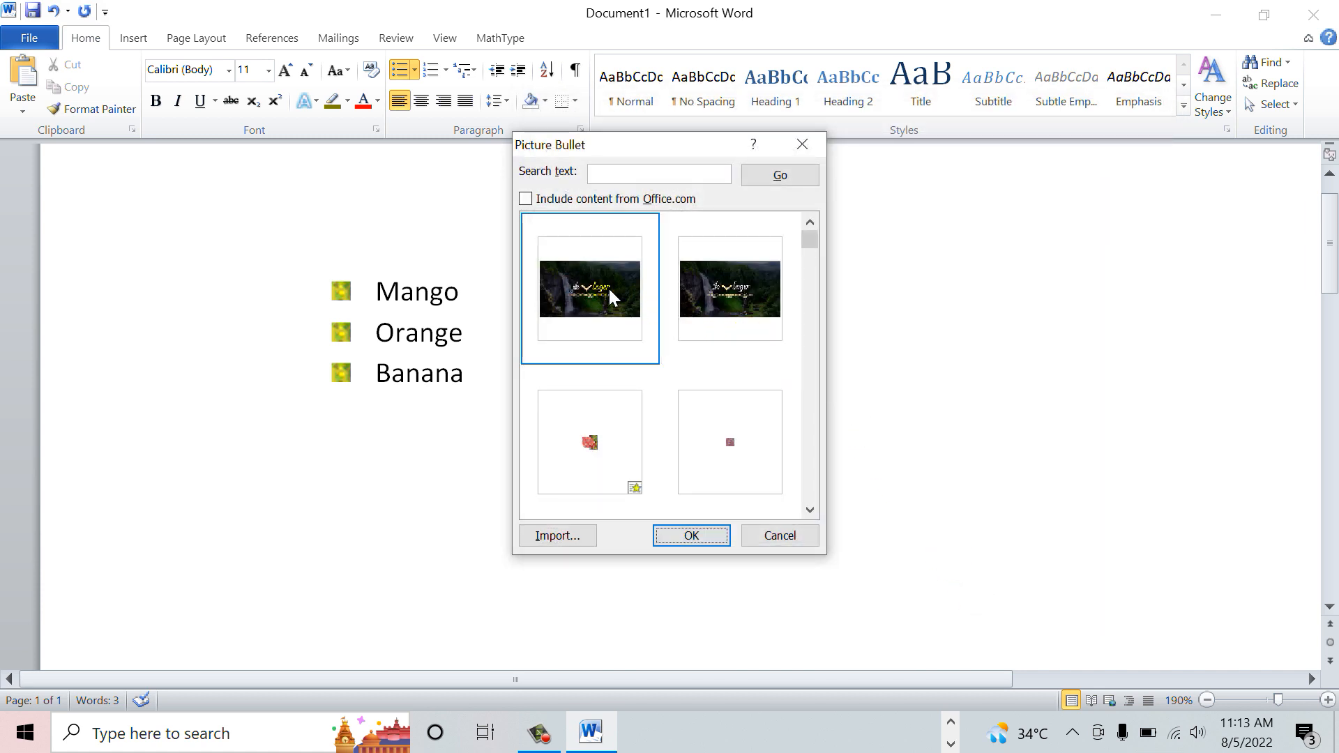
{"action": "double_click", "coordinate": [699, 293]}
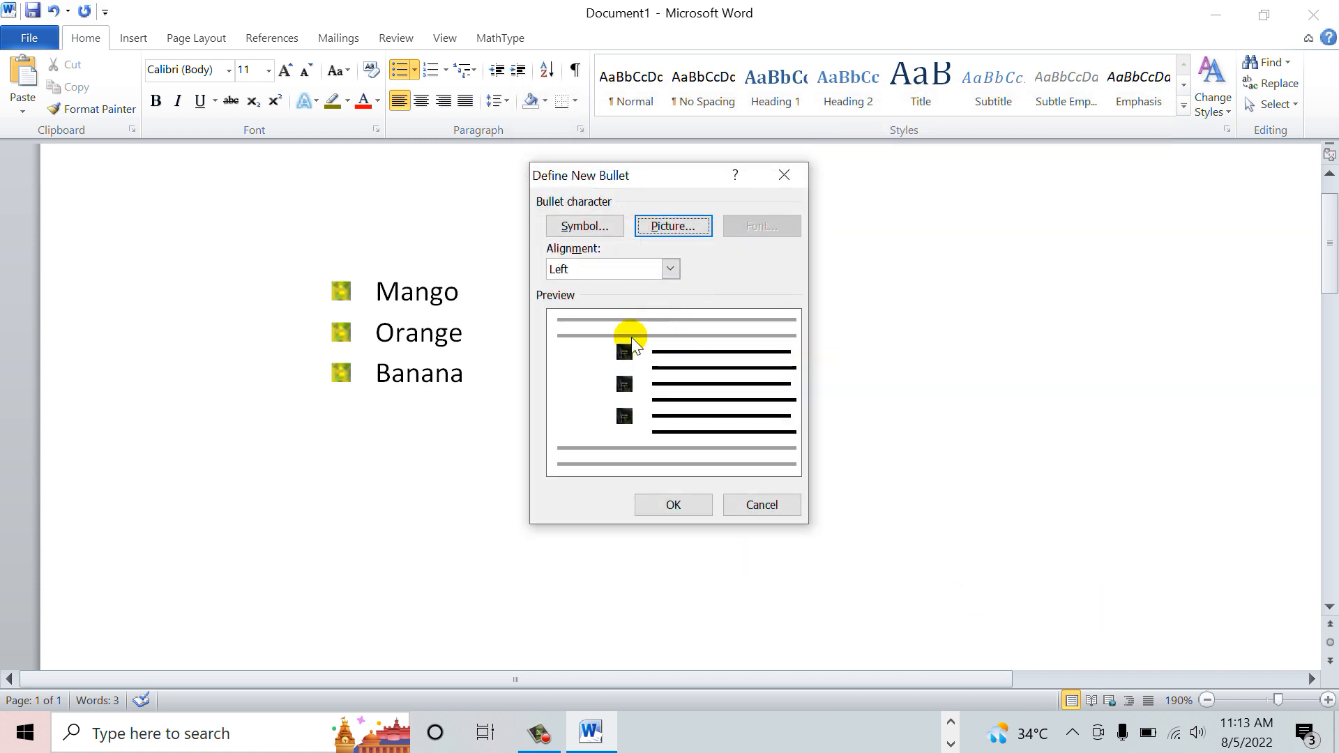
{"action": "left_click", "coordinate": [669, 508]}
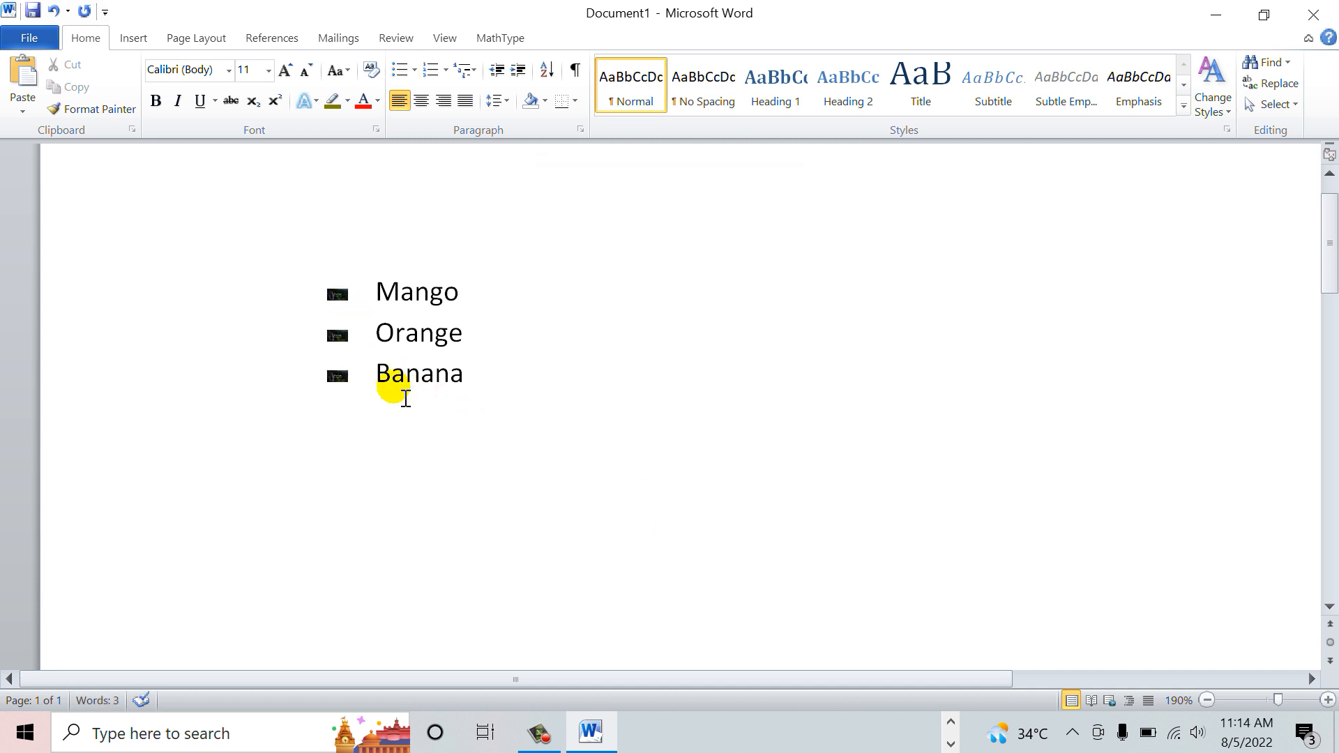
Step: Add the items Graphs, Pineapple and Plum to the bulleted list below Banana
{"action": "left_click", "coordinate": [480, 383]}
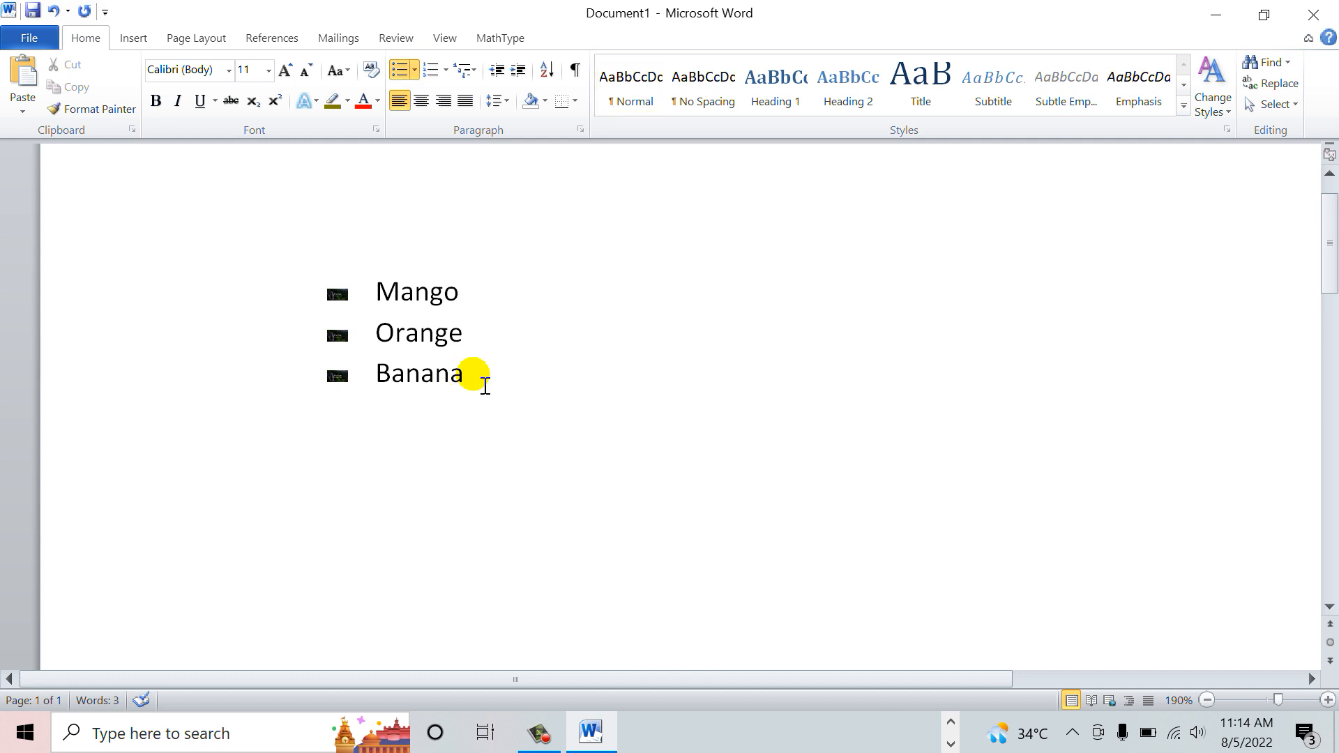
{"action": "key", "text": "Return"}
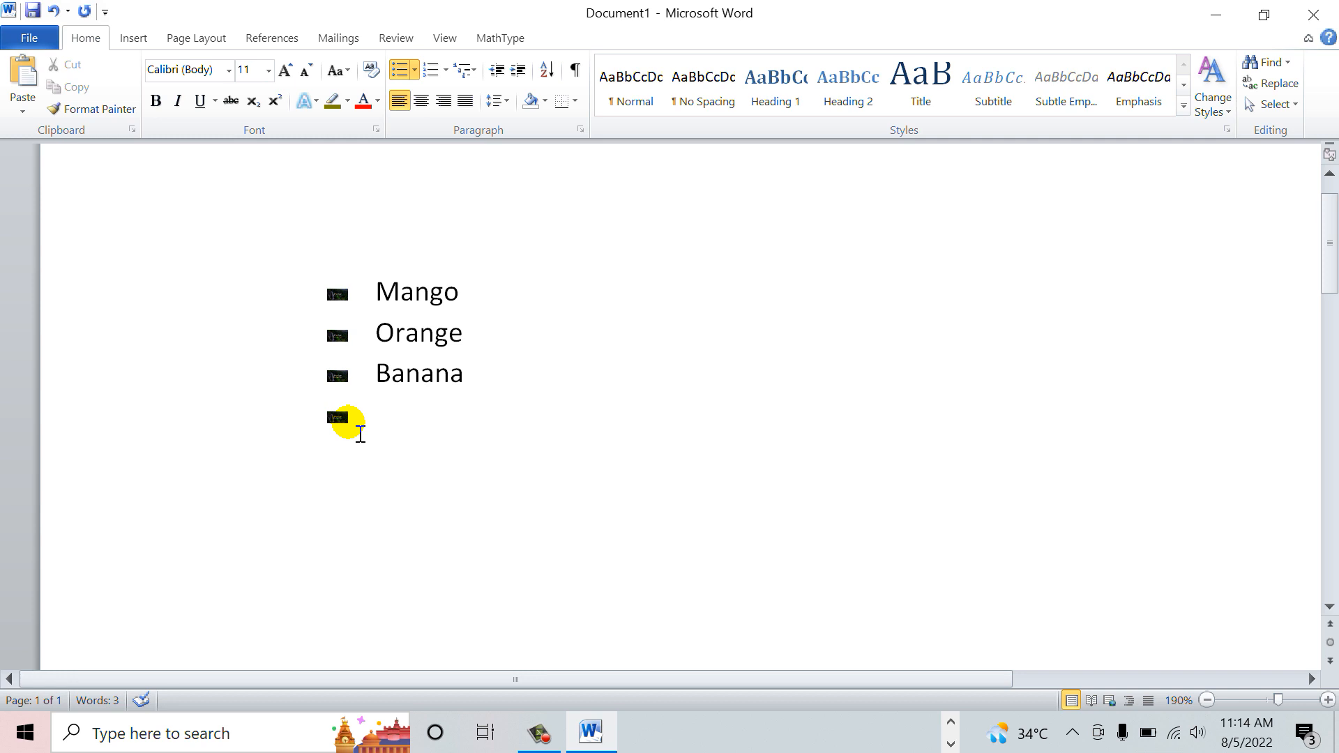
{"action": "type", "text": "Graphs"}
{"action": "left_click", "coordinate": [469, 422]}
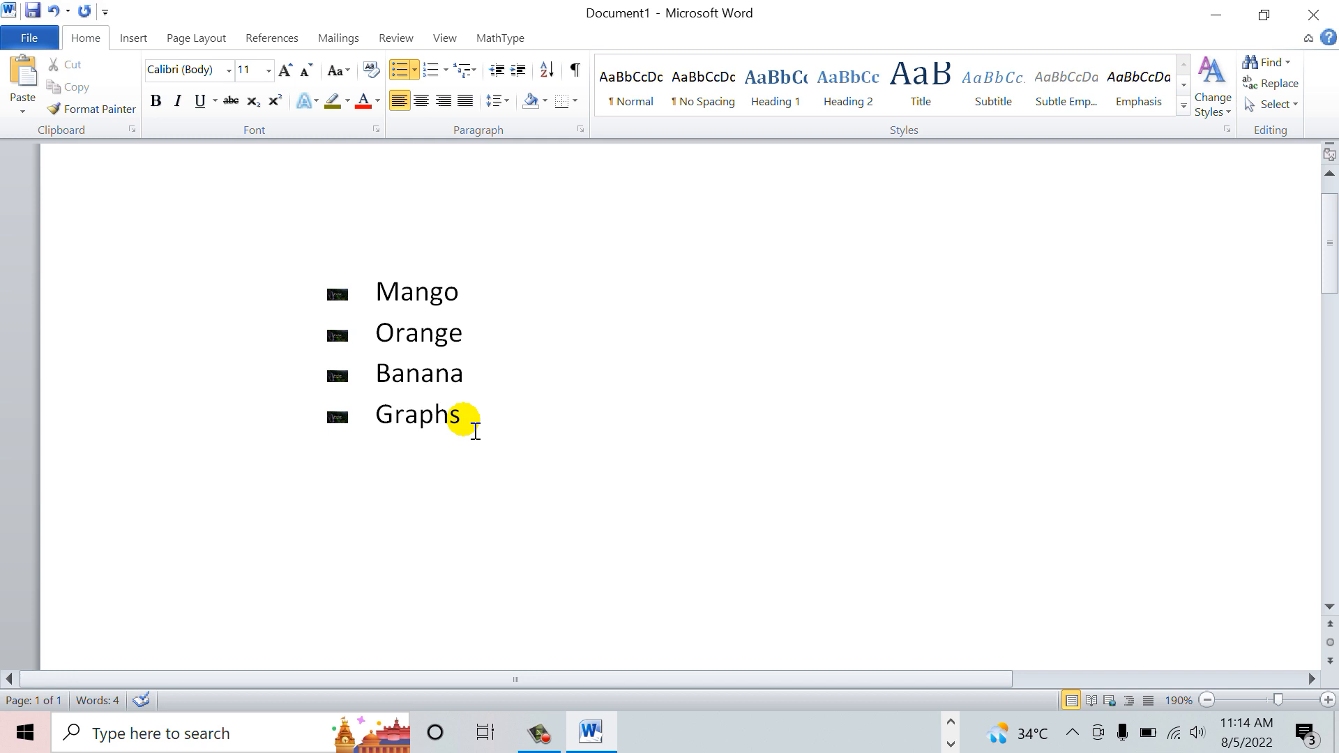
{"action": "key", "text": "Return"}
{"action": "type", "text": "Pine"}
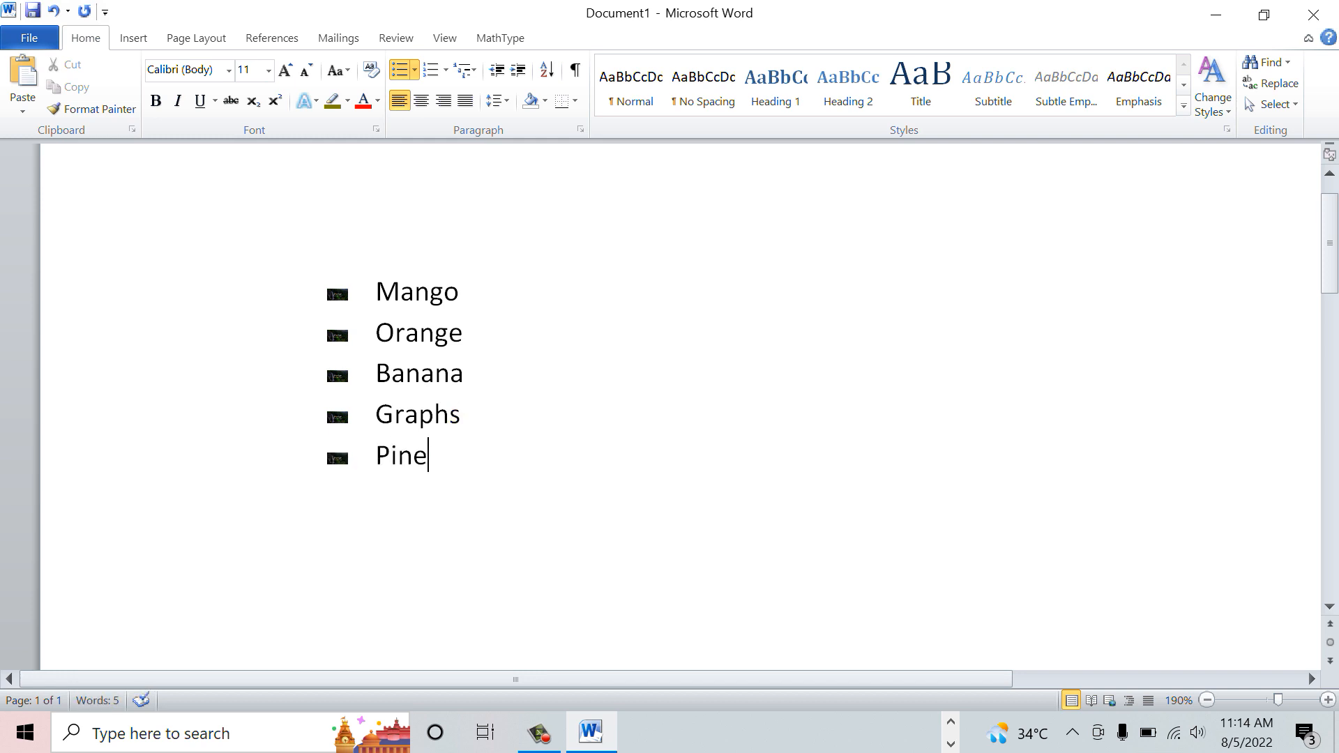
{"action": "type", "text": "apple"}
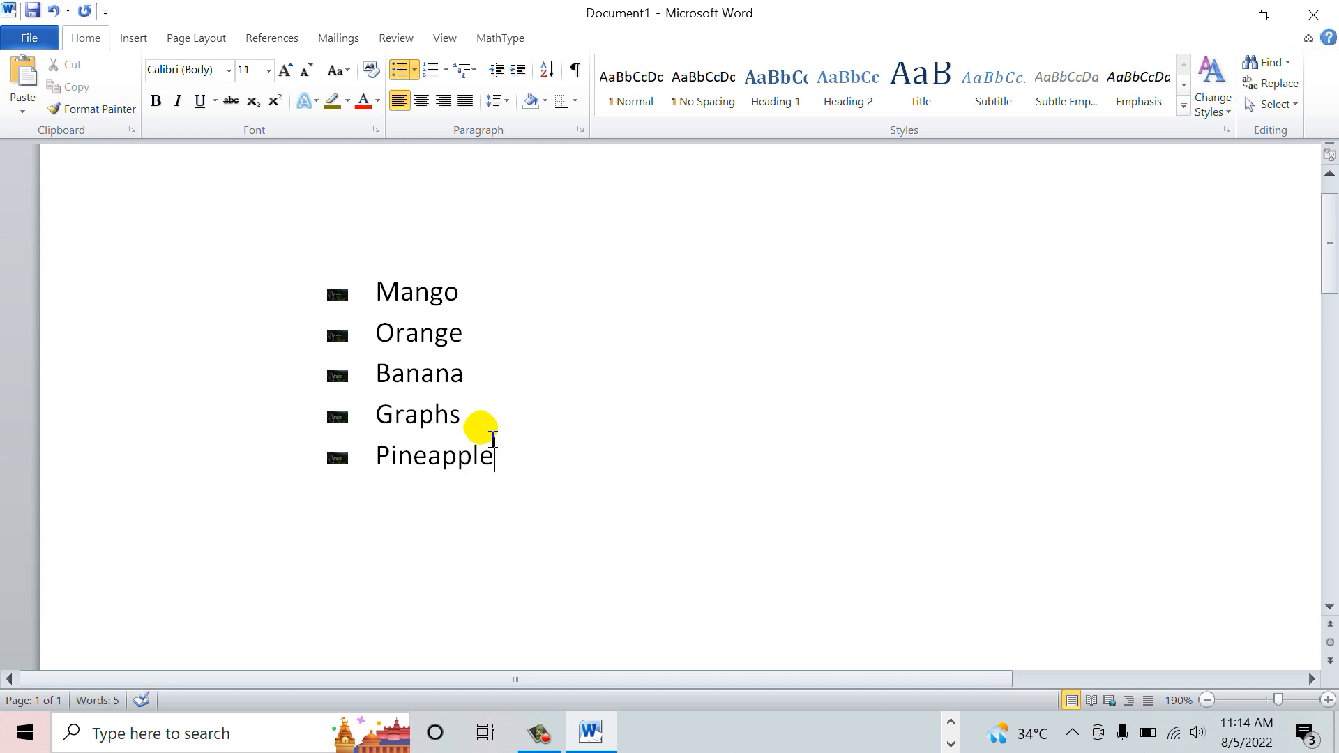
{"action": "key", "text": "Return"}
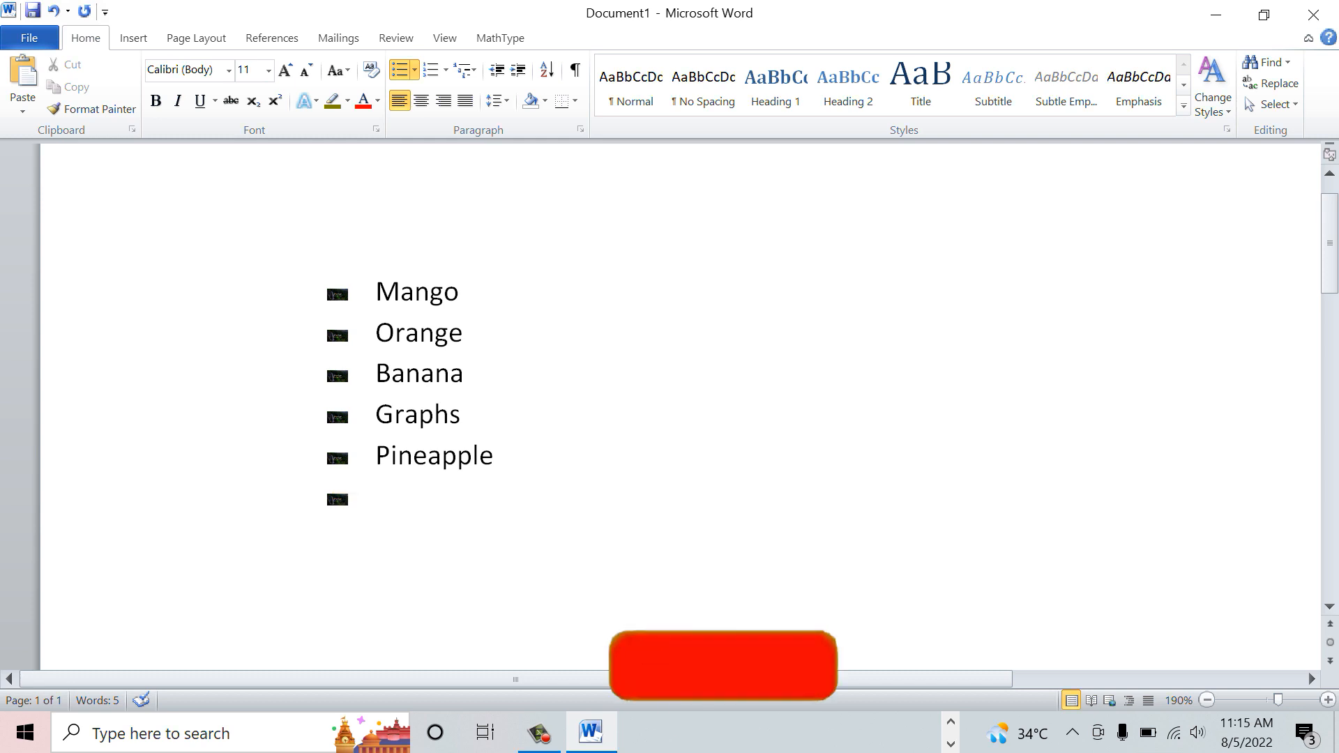
{"action": "type", "text": "Plum"}
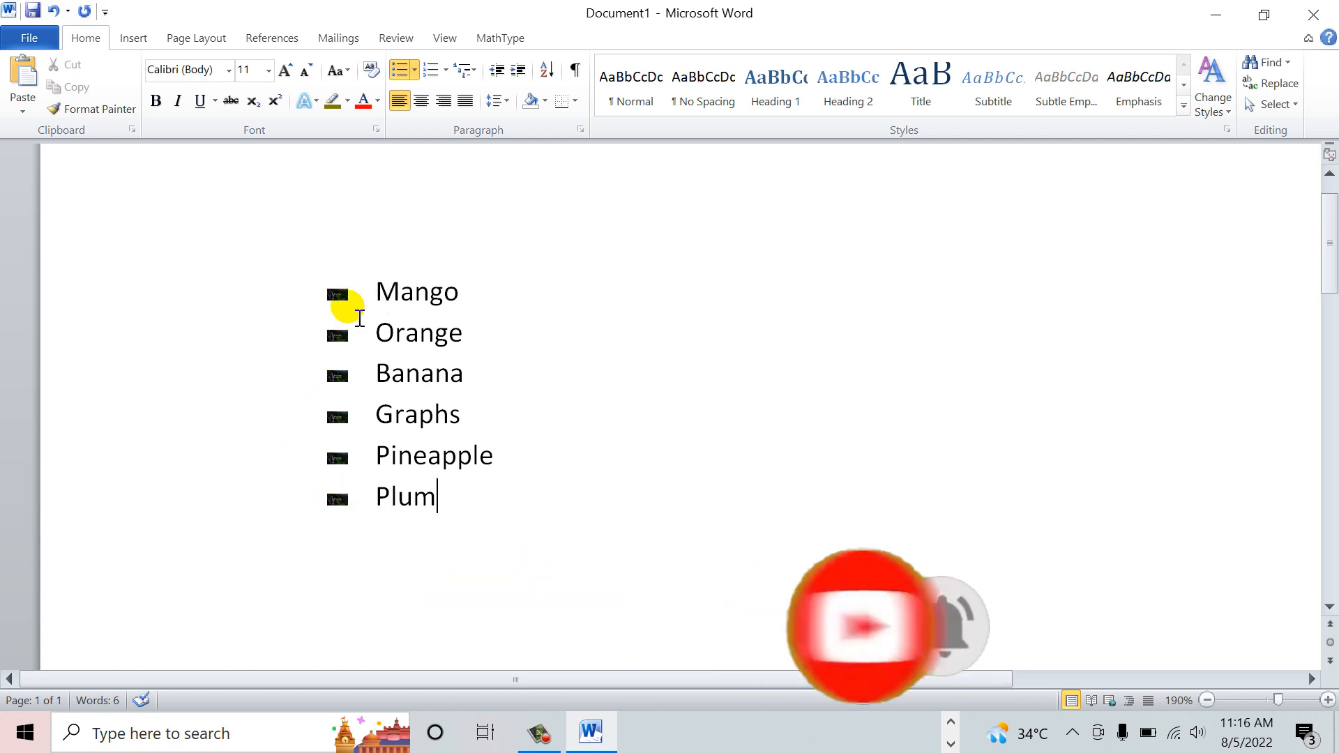
Step: Set the picture bullet alignment to Right for all six fruit items, from Mango to Plum
{"action": "left_click_drag", "start_coordinate": [458, 504], "coordinate": [365, 290]}
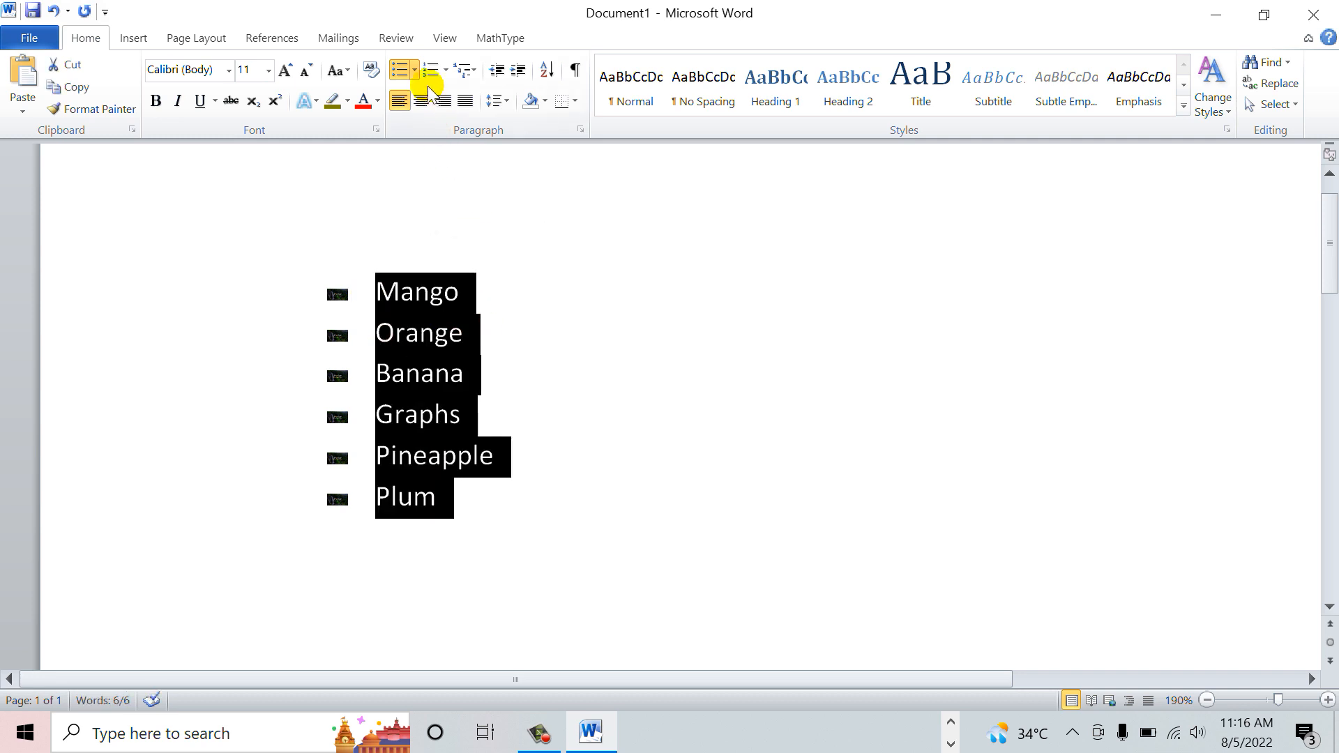
{"action": "left_click", "coordinate": [415, 70]}
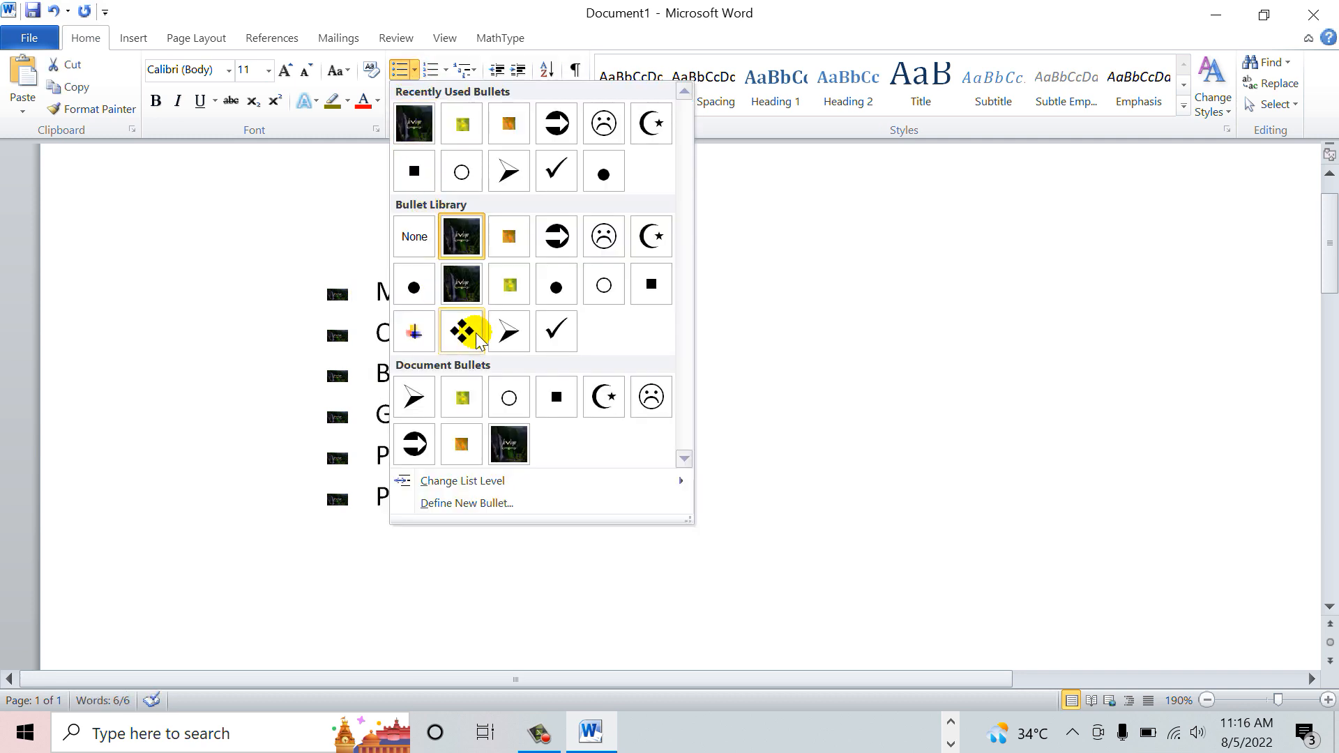
{"action": "left_click", "coordinate": [449, 504]}
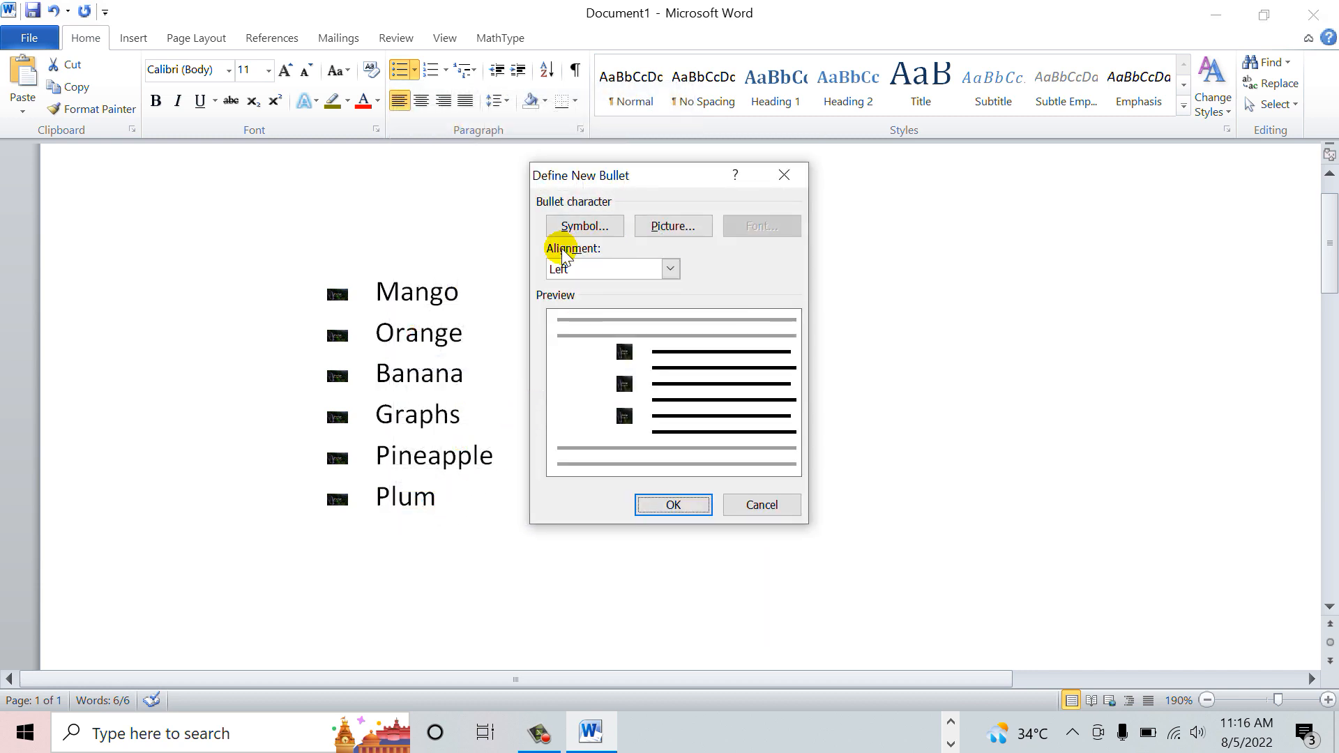
{"action": "left_click", "coordinate": [671, 270]}
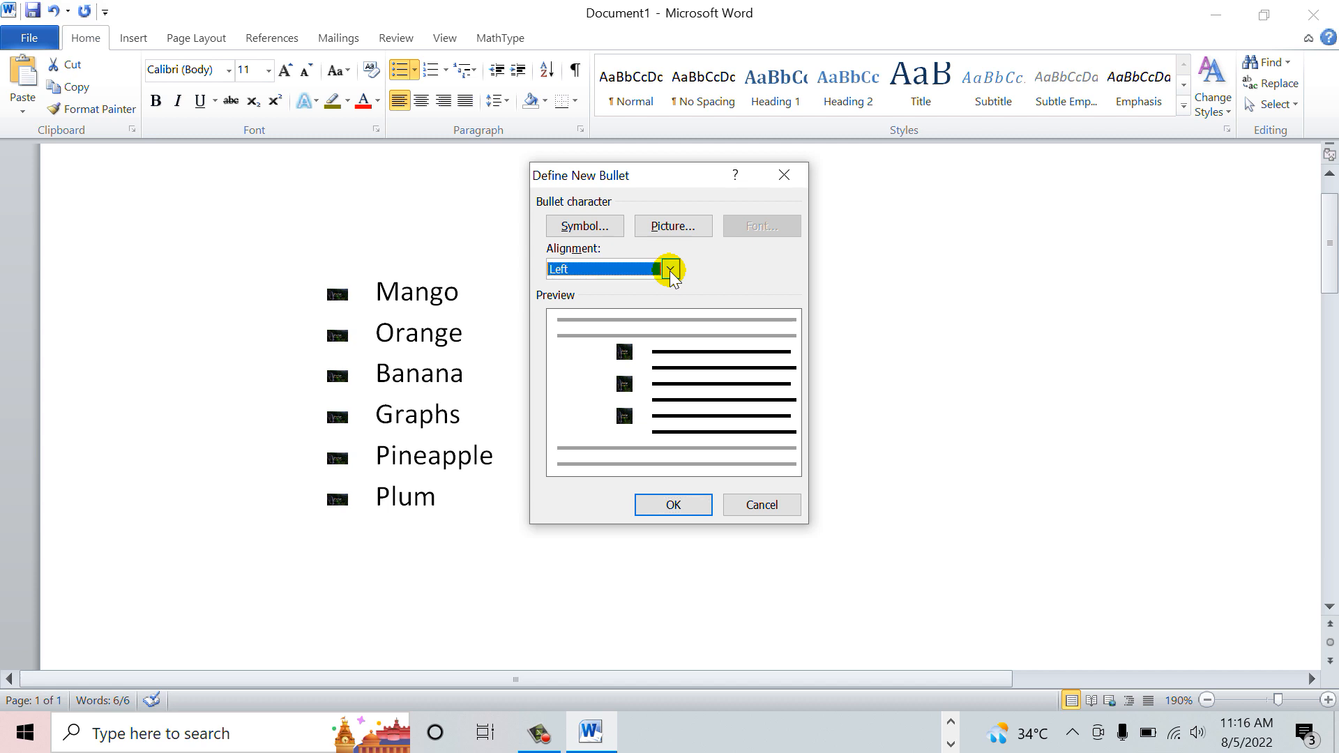
{"action": "left_click", "coordinate": [670, 270]}
{"action": "left_click", "coordinate": [598, 299]}
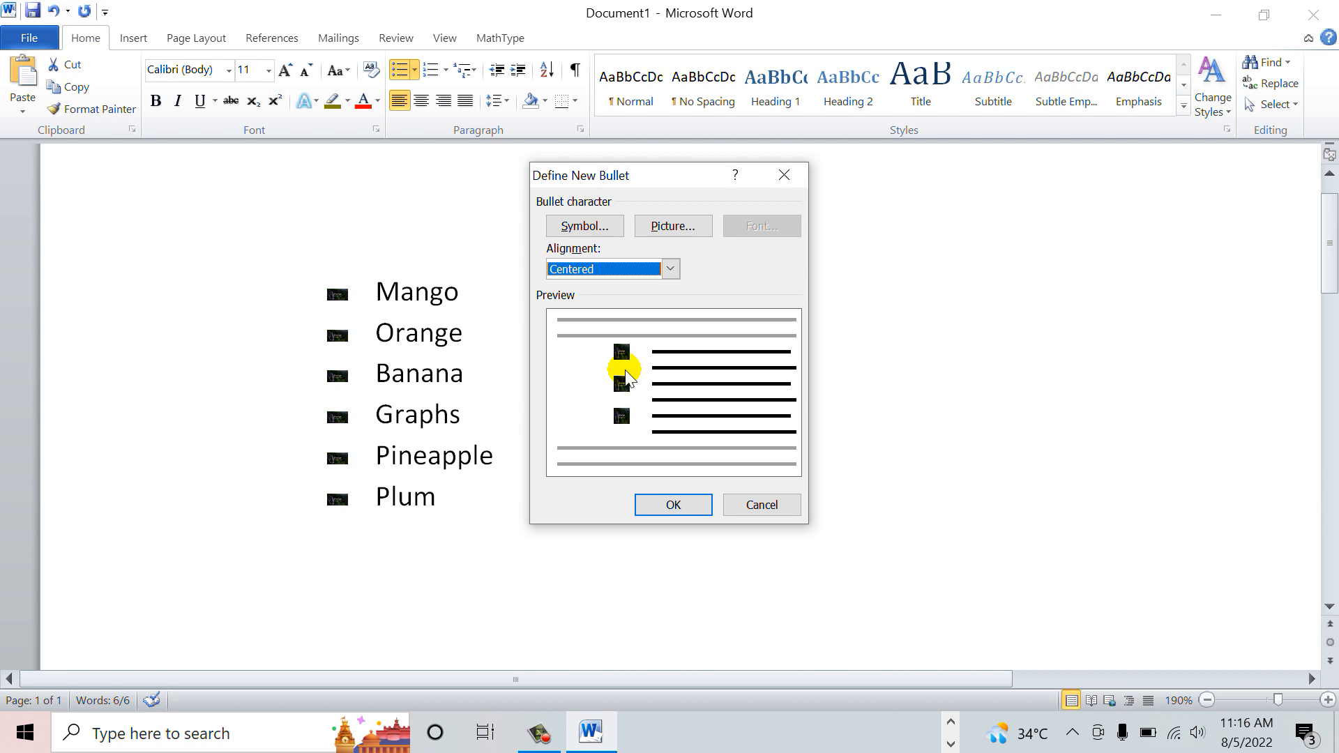
{"action": "left_click", "coordinate": [670, 269]}
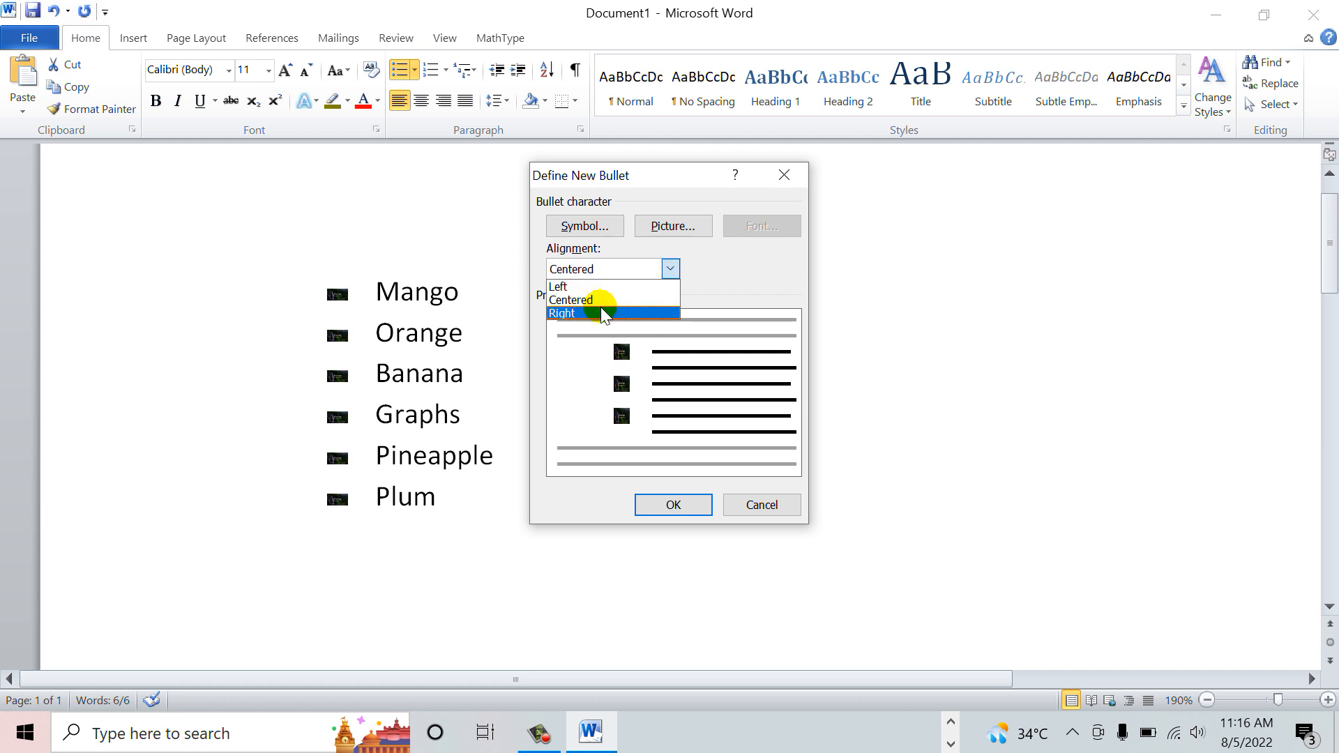
{"action": "left_click", "coordinate": [600, 312]}
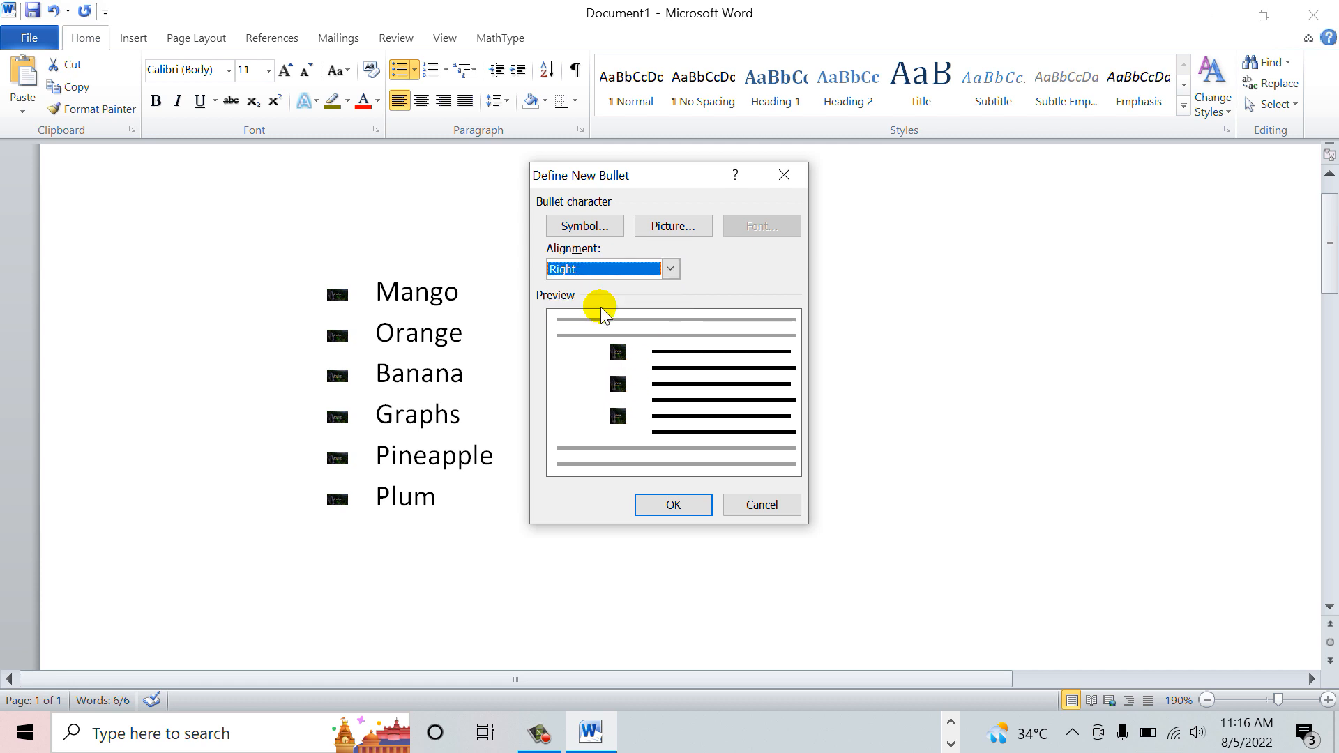
{"action": "left_click", "coordinate": [666, 504]}
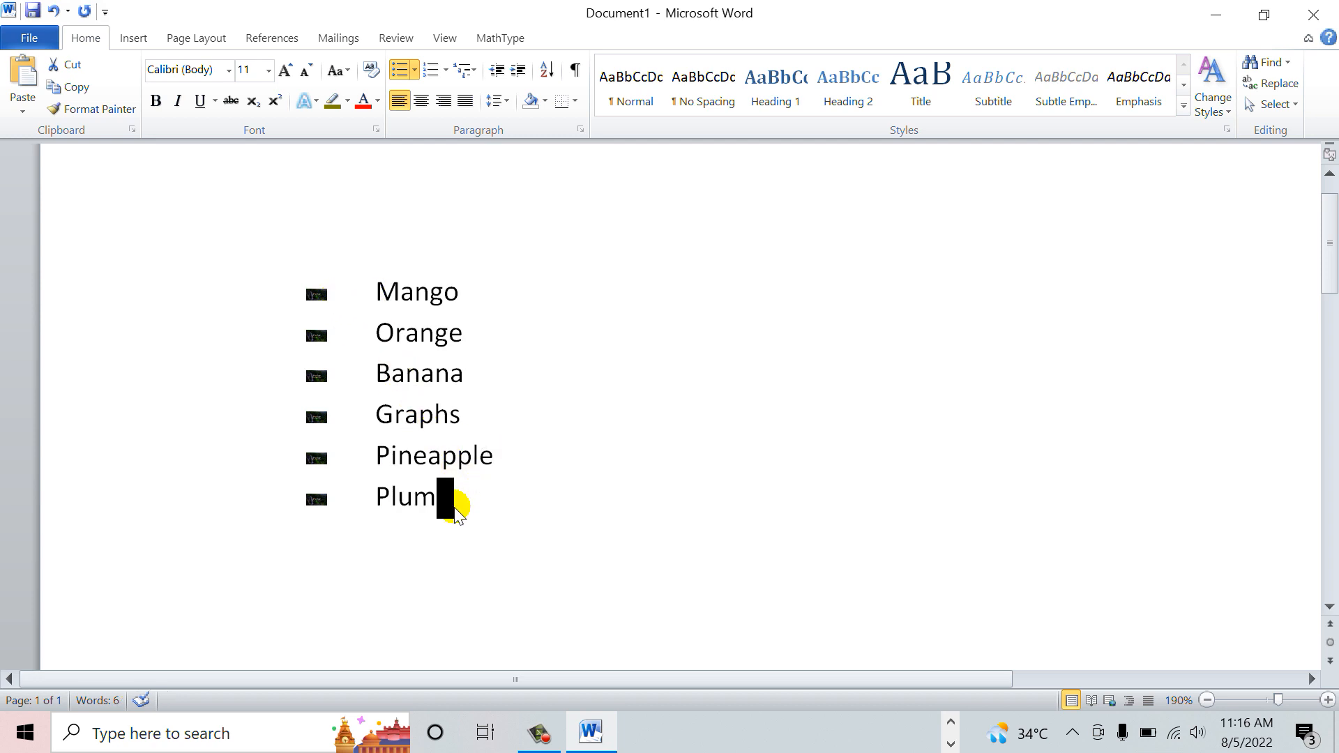
Step: Redefine the picture bullet of the whole fruit list with Centered alignment
{"action": "left_click_drag", "start_coordinate": [454, 509], "coordinate": [355, 301]}
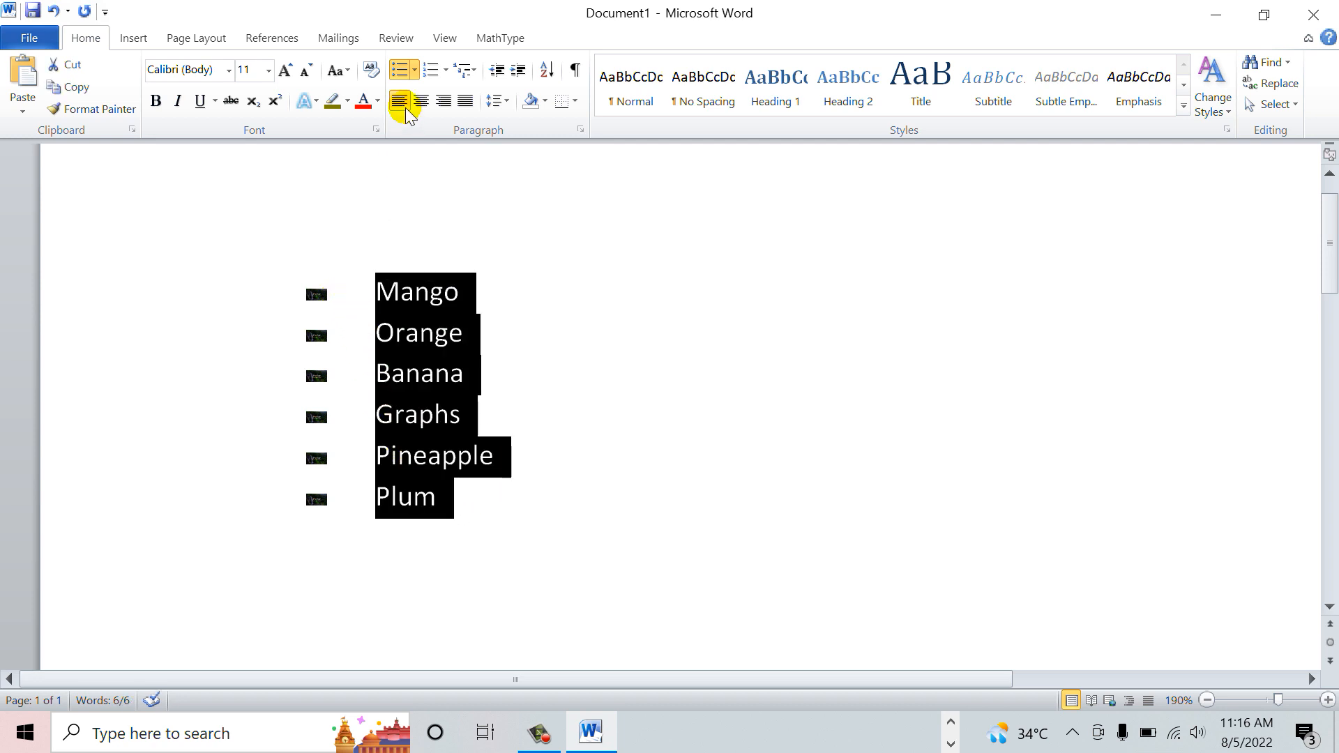
{"action": "left_click", "coordinate": [414, 70]}
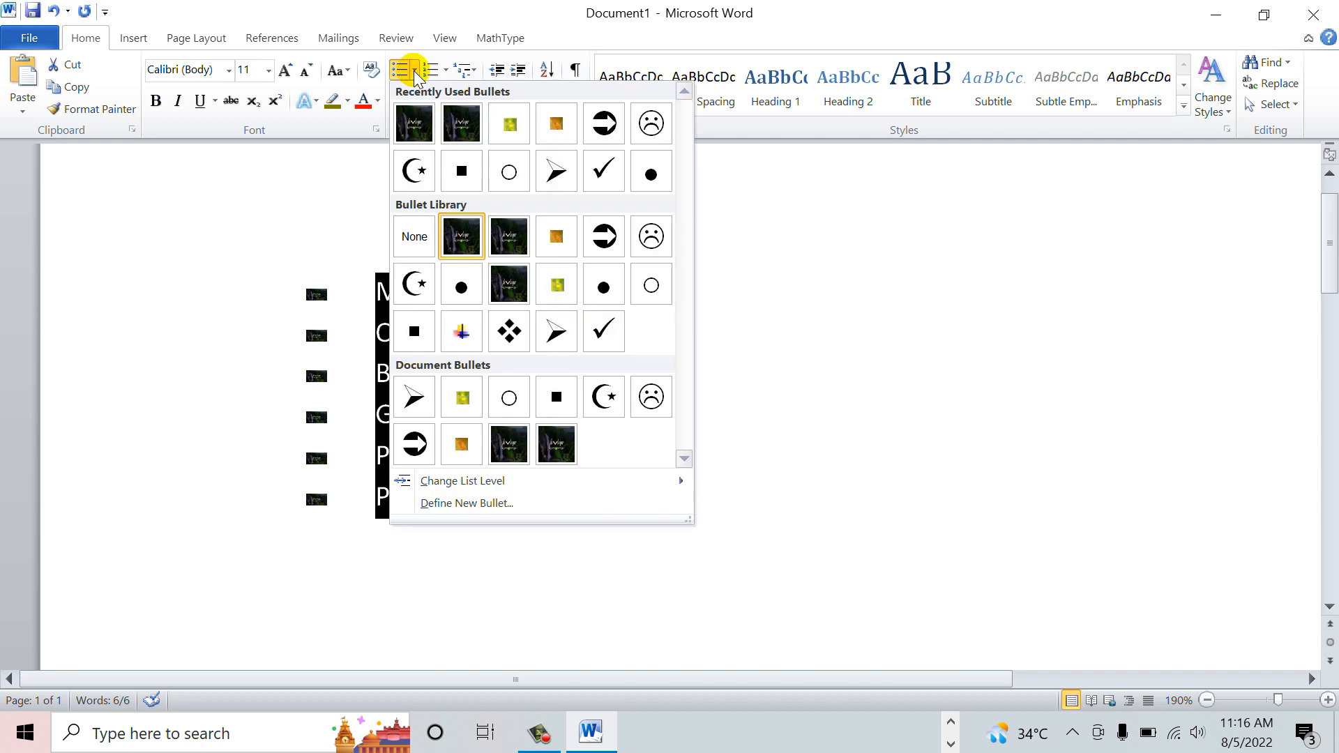
{"action": "left_click", "coordinate": [453, 504]}
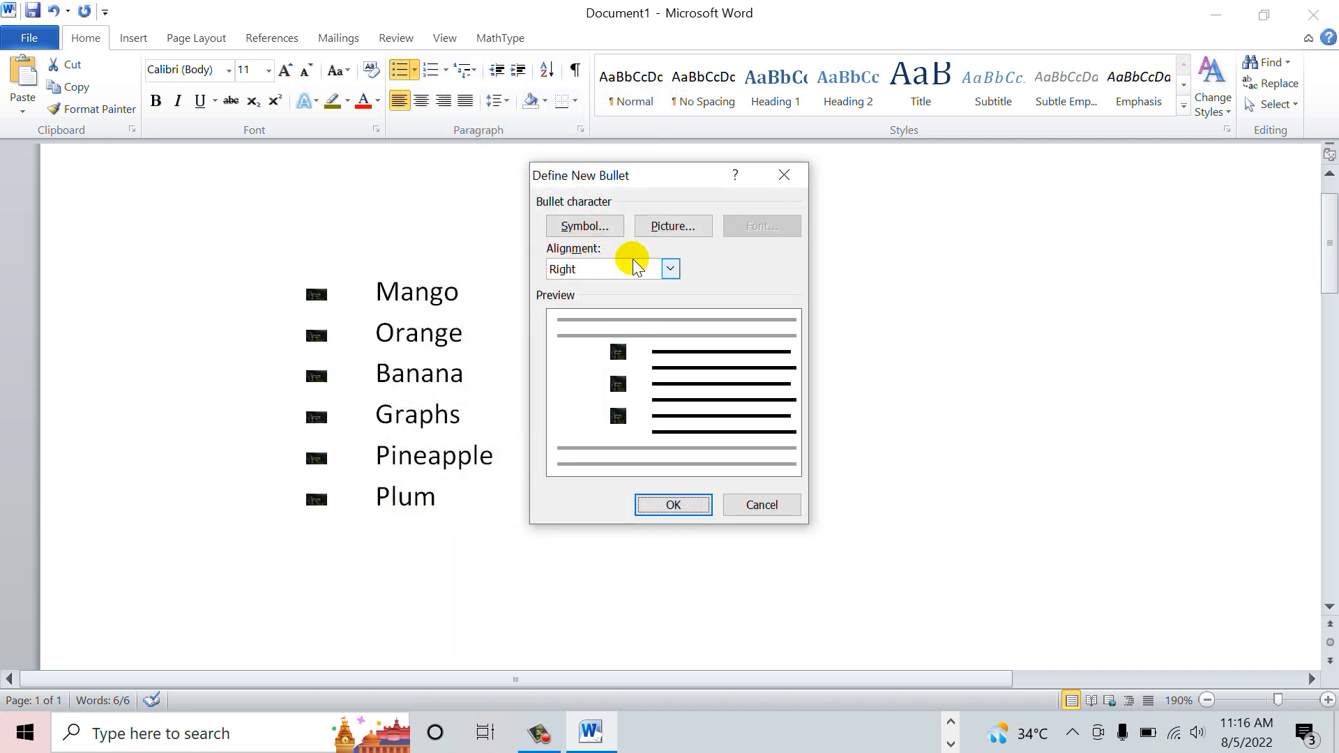
{"action": "left_click", "coordinate": [670, 270]}
{"action": "left_click", "coordinate": [592, 300]}
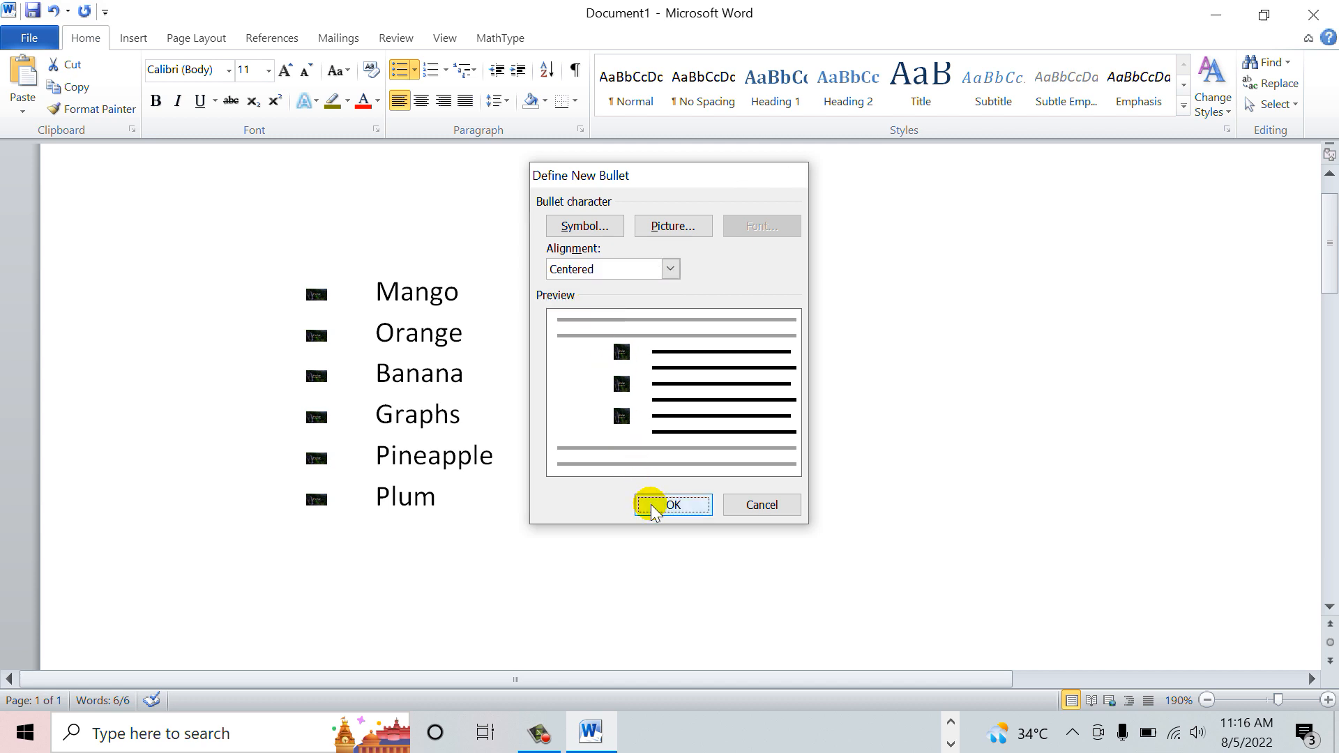
{"action": "left_click", "coordinate": [655, 506]}
{"action": "left_click", "coordinate": [547, 542]}
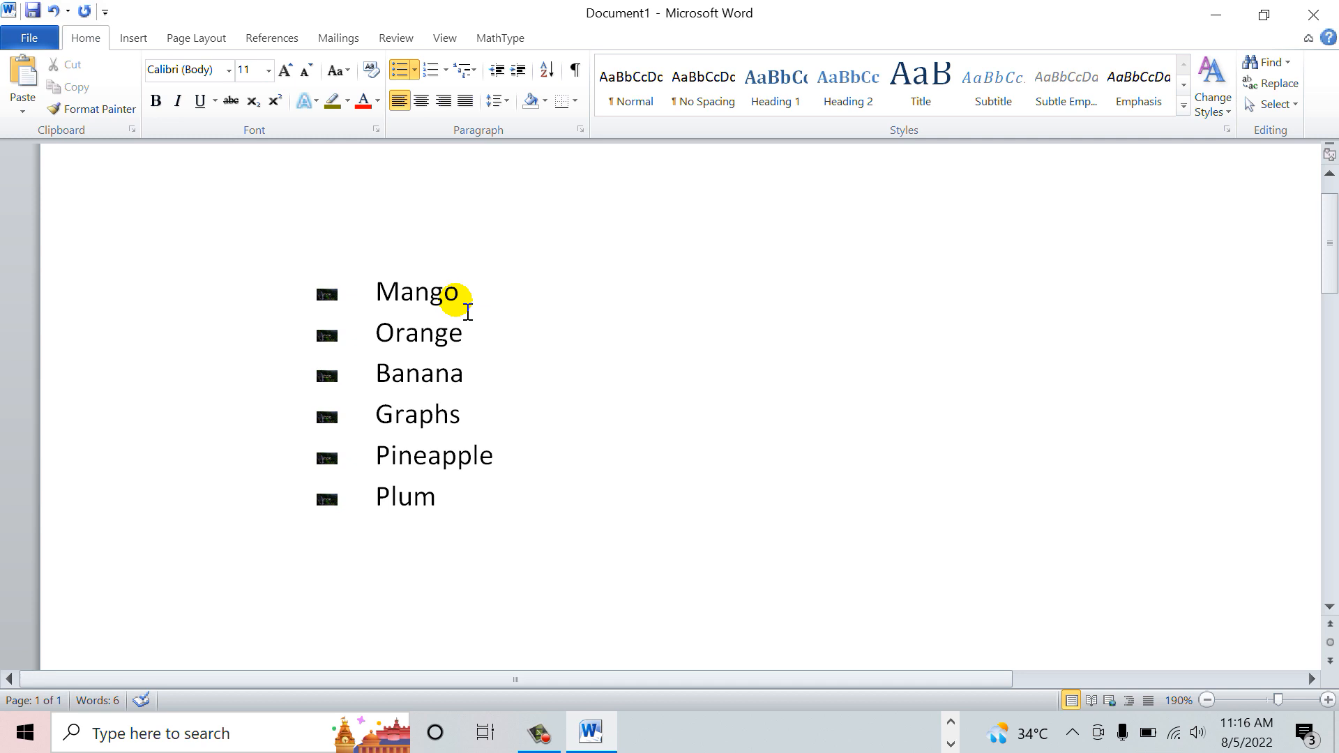
Step: Add the item Mango juice to the bulleted list directly below Mango
{"action": "left_click", "coordinate": [468, 312]}
{"action": "key", "text": "Return"}
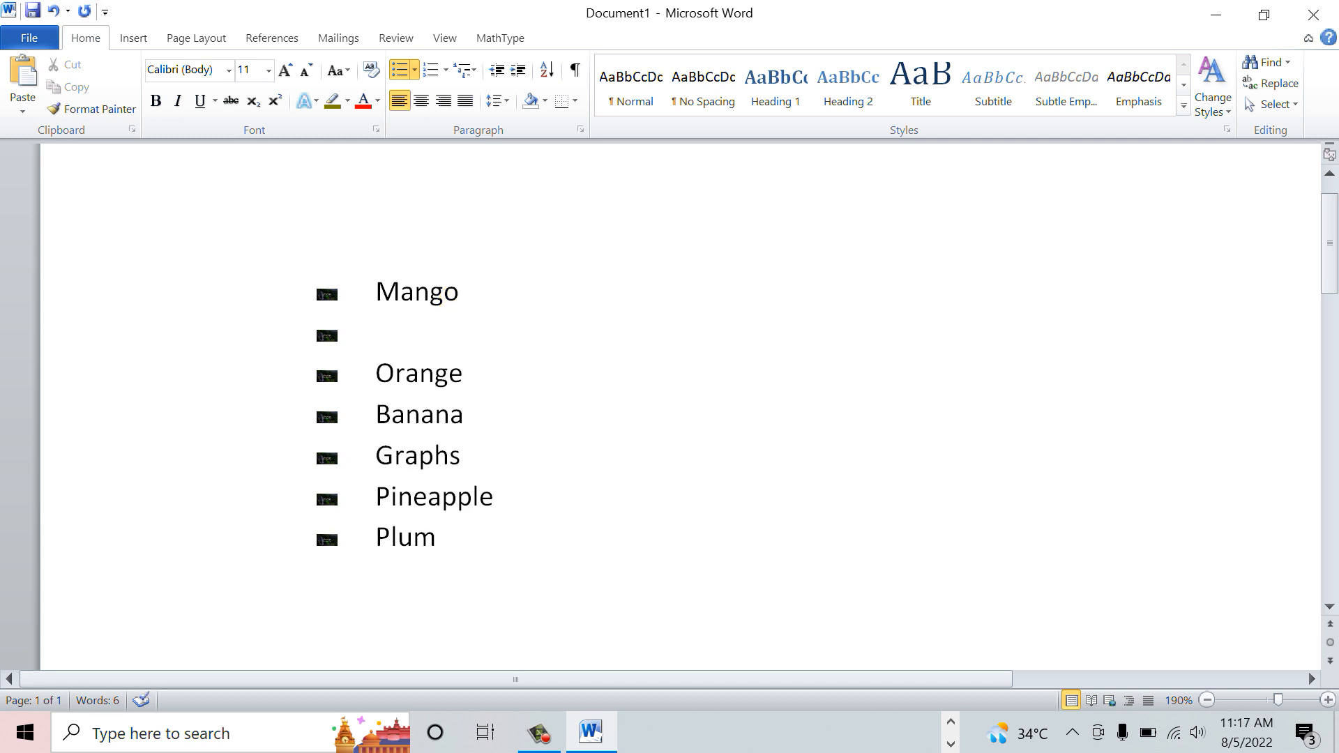
{"action": "type", "text": "mango"}
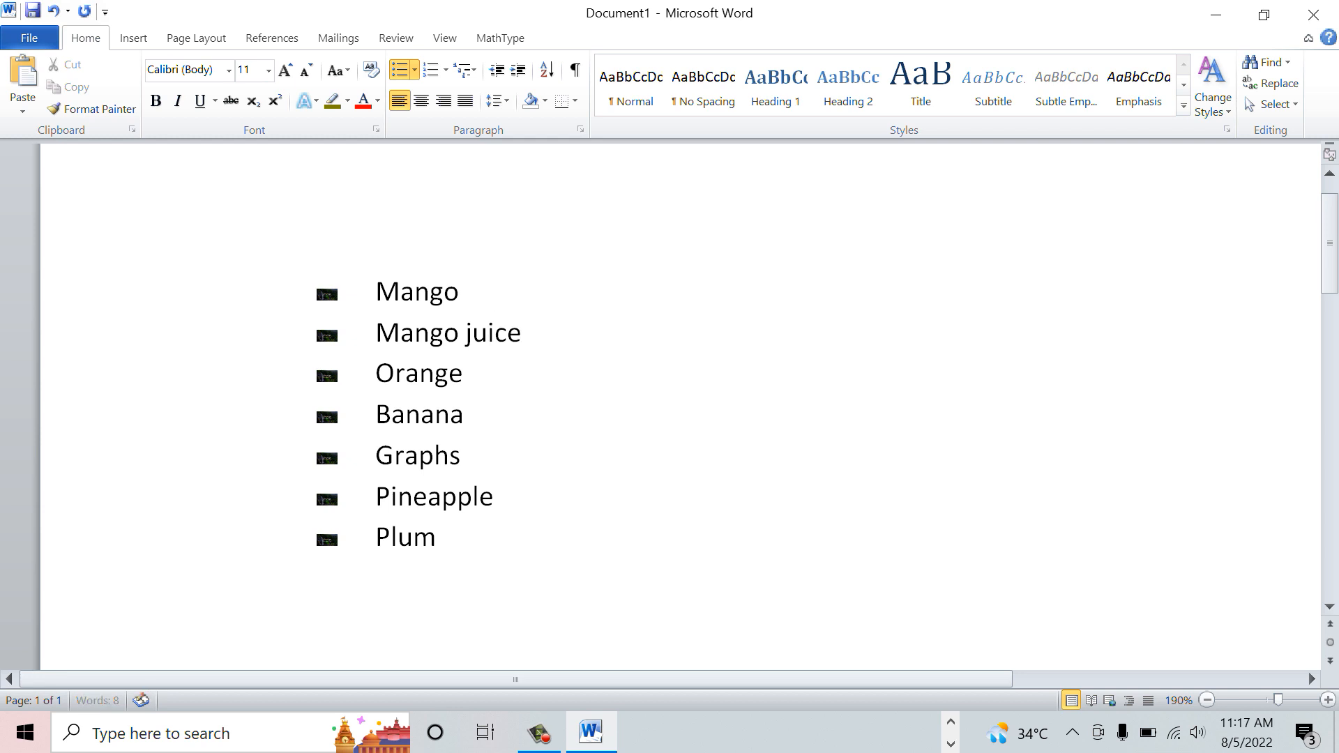
Step: Change the Mango juice item to the second list level with the hollow circle bullet
{"action": "triple_click", "coordinate": [489, 341]}
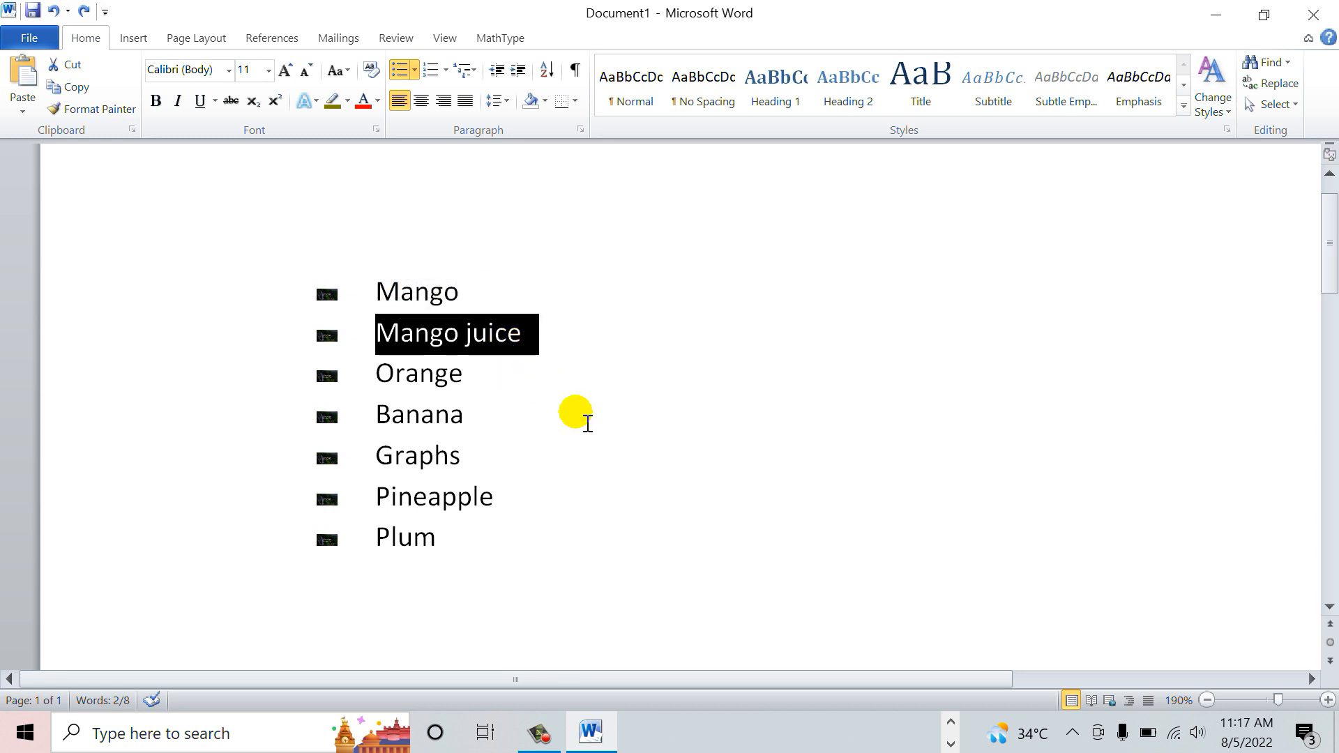
{"action": "left_click", "coordinate": [414, 70]}
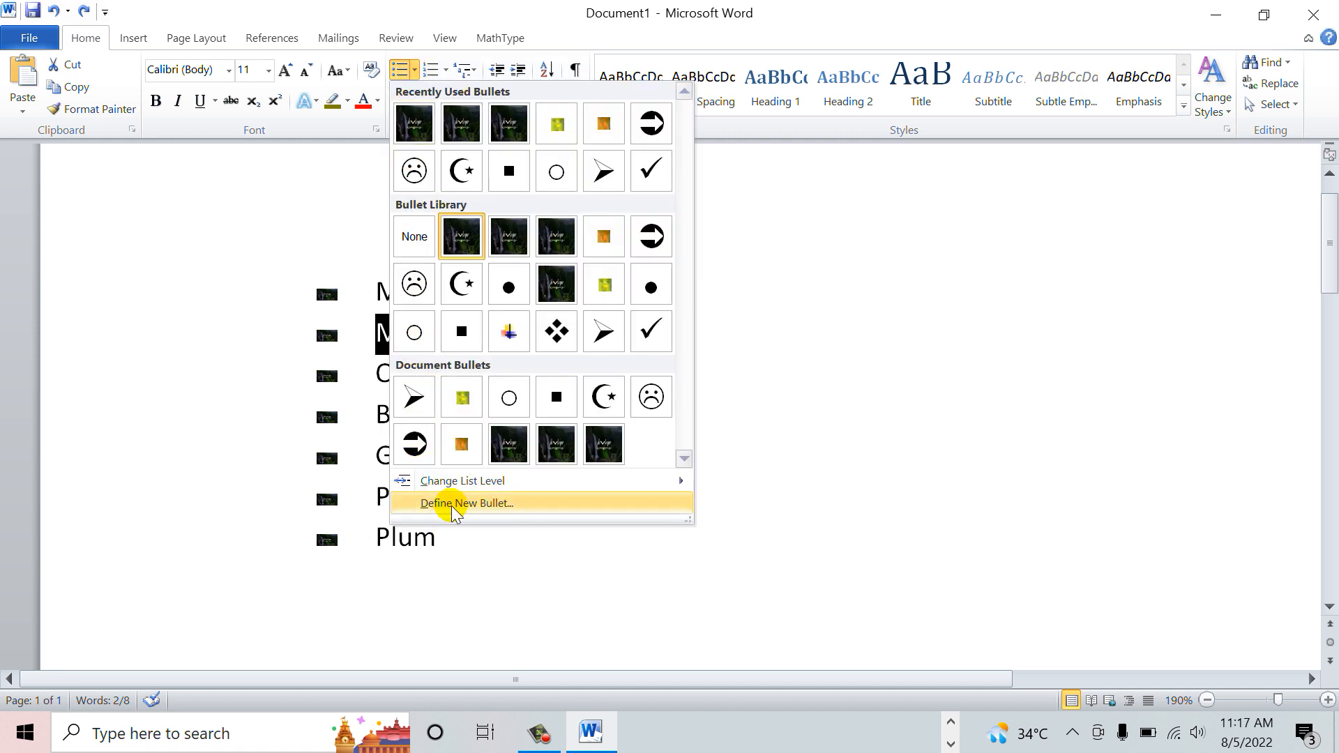
{"action": "mouse_move", "coordinate": [457, 489]}
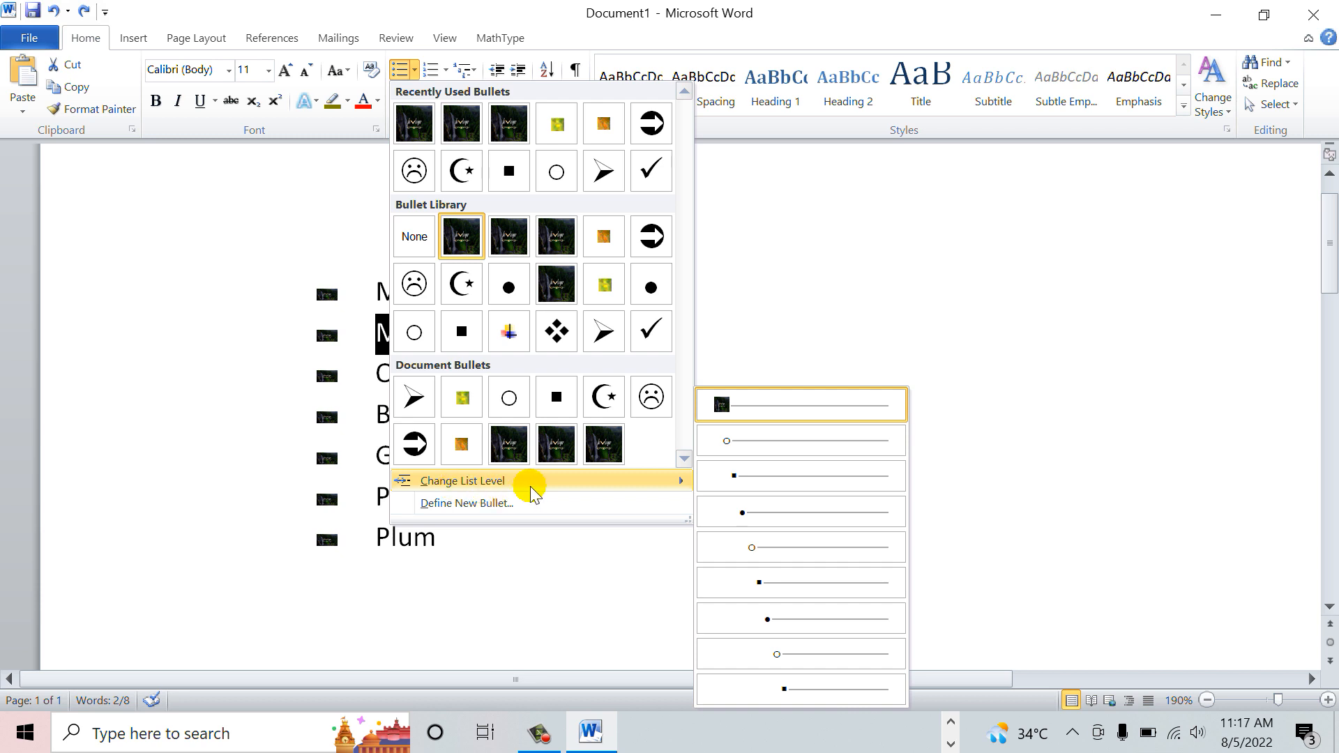
{"action": "left_click", "coordinate": [755, 447]}
{"action": "left_click", "coordinate": [770, 357]}
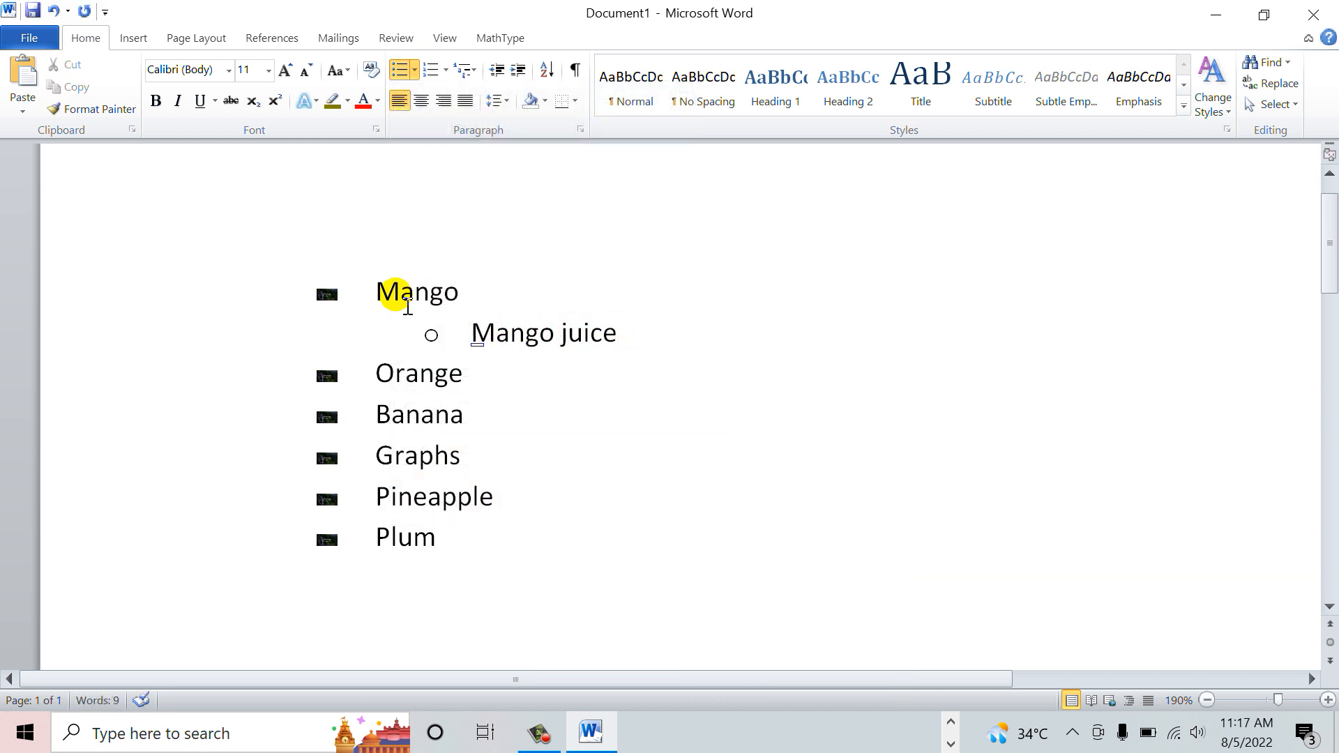
Step: Change the Mango juice item to the fourth list level with the solid round bullet
{"action": "left_click_drag", "start_coordinate": [622, 336], "coordinate": [474, 333]}
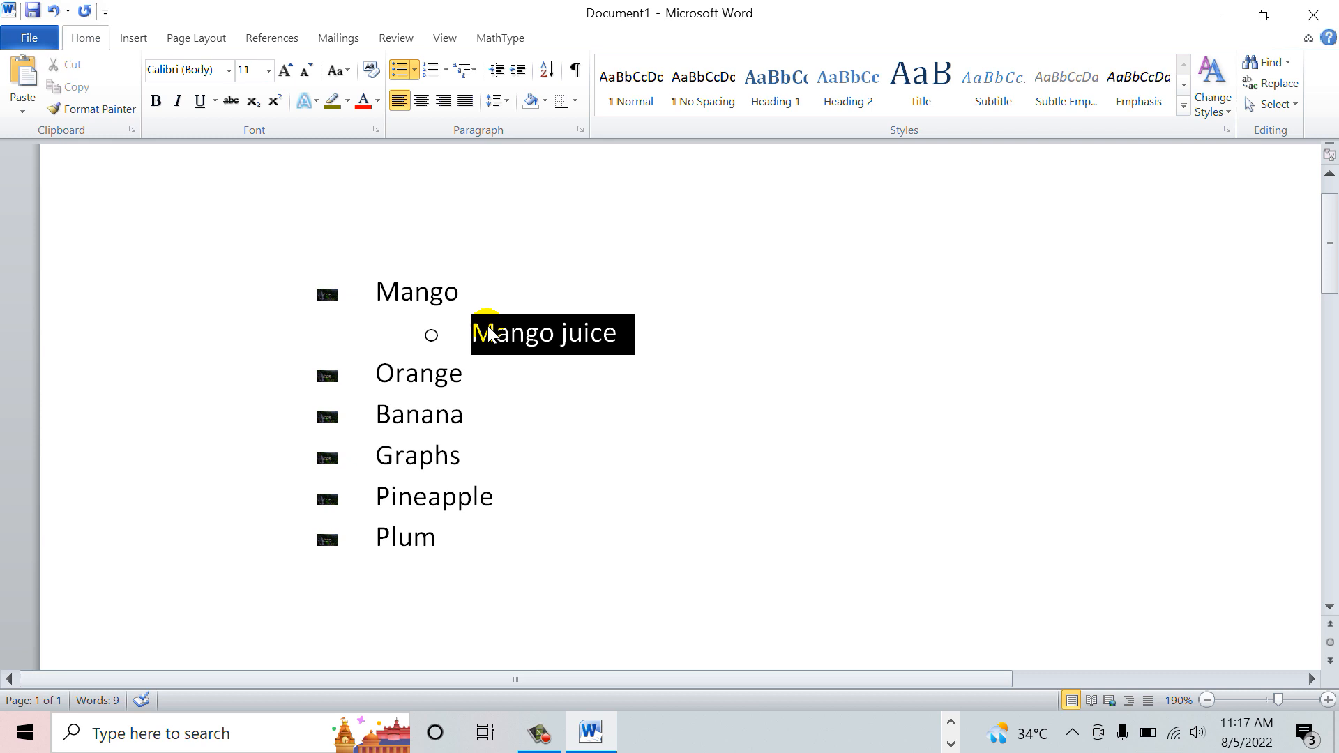
{"action": "left_click", "coordinate": [416, 69]}
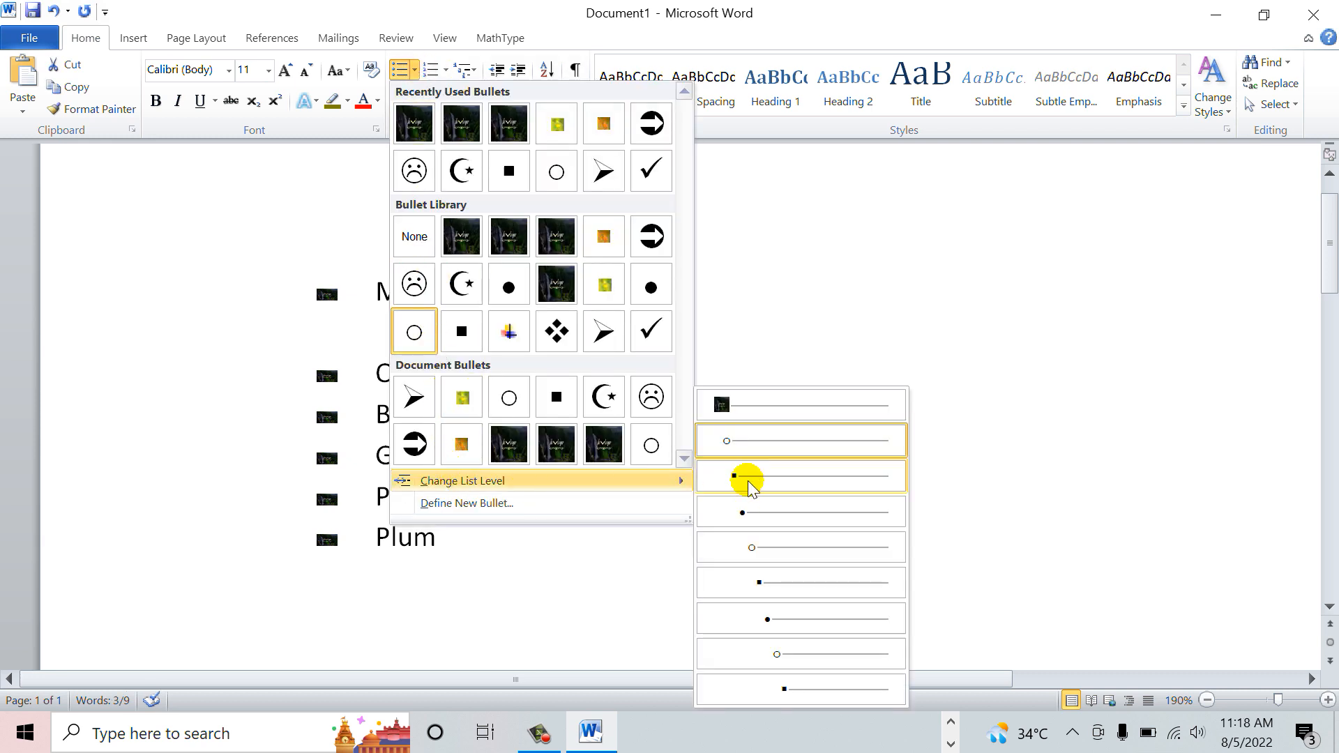
{"action": "left_click", "coordinate": [746, 513]}
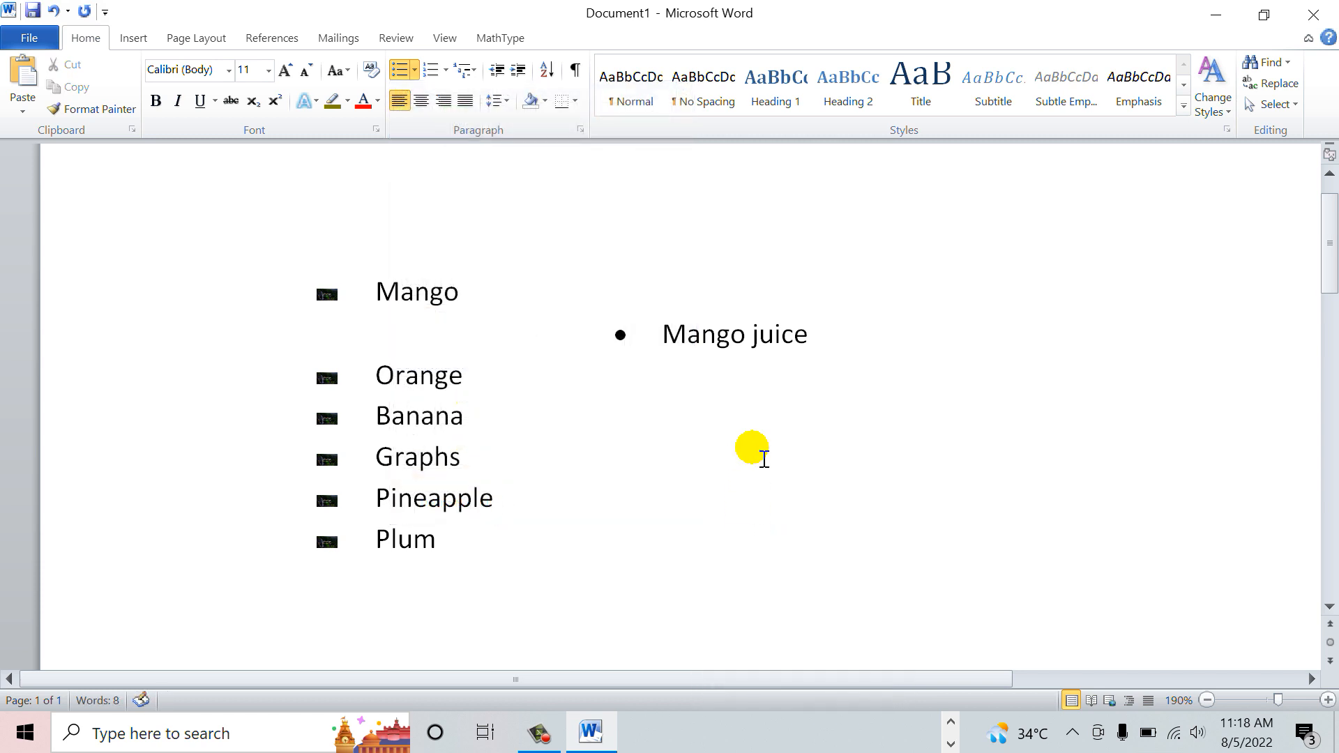
Step: Return the Mango juice item to the second list level with the hollow circle bullet
{"action": "left_click_drag", "start_coordinate": [817, 342], "coordinate": [663, 335]}
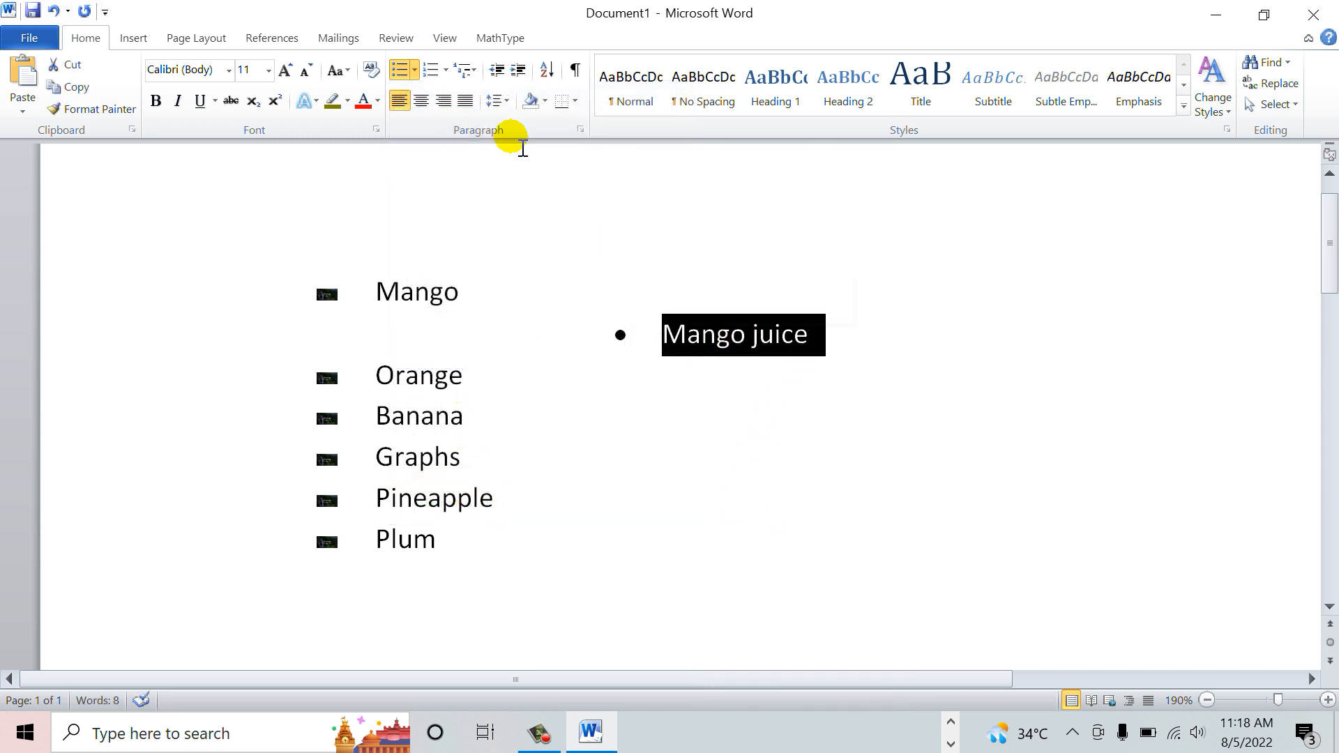
{"action": "left_click", "coordinate": [415, 69]}
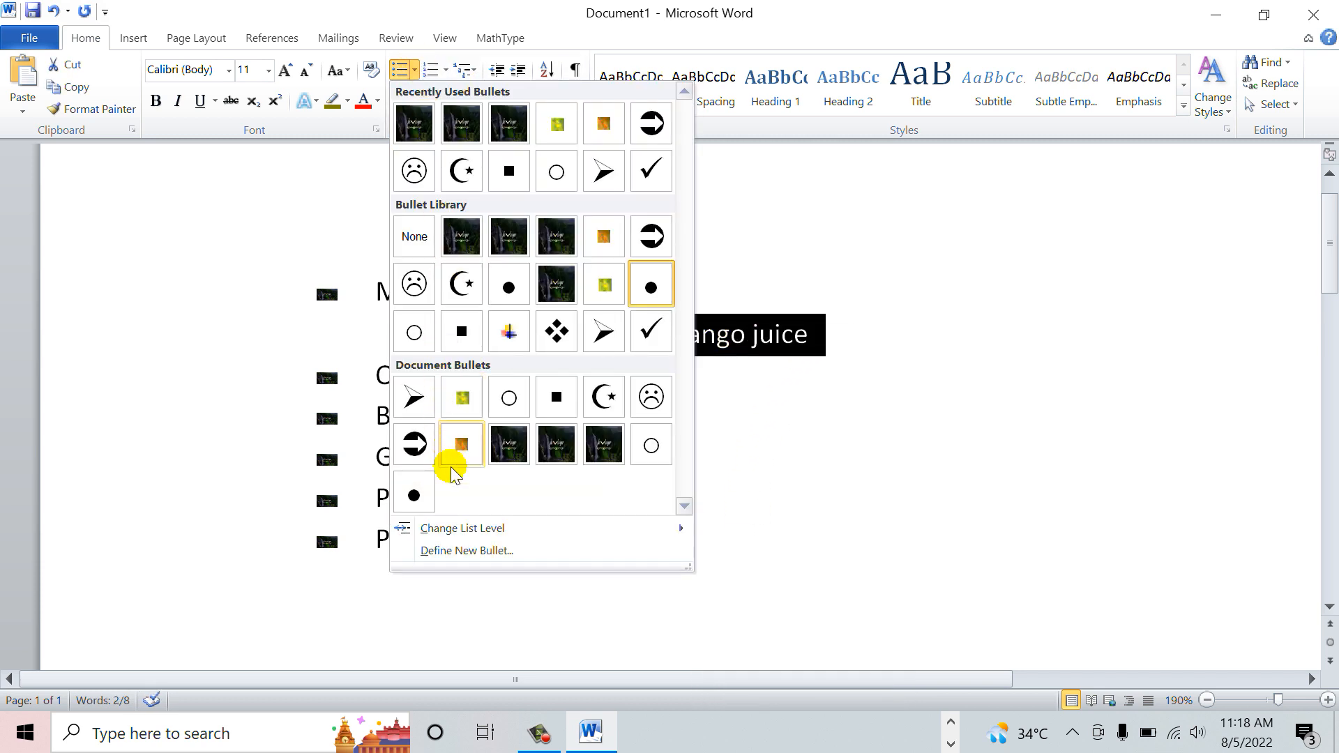
{"action": "mouse_move", "coordinate": [465, 530]}
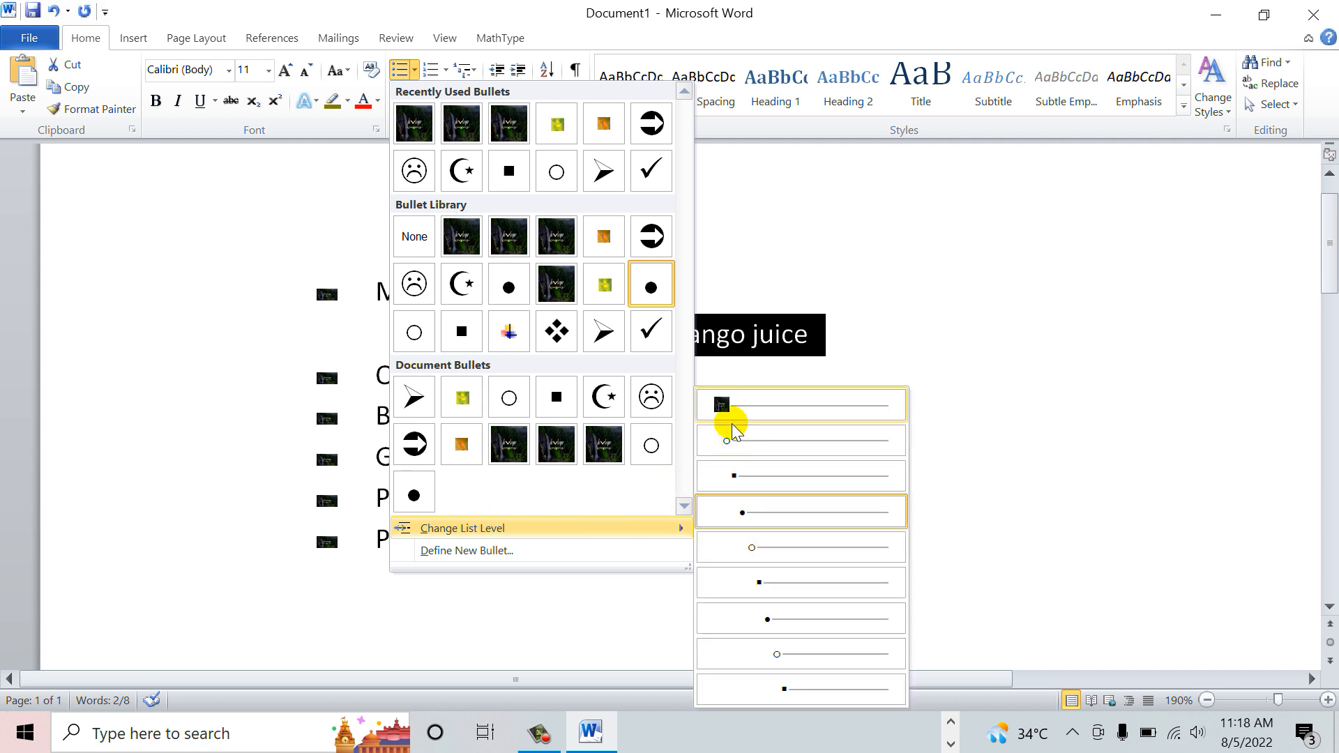
{"action": "left_click", "coordinate": [732, 448]}
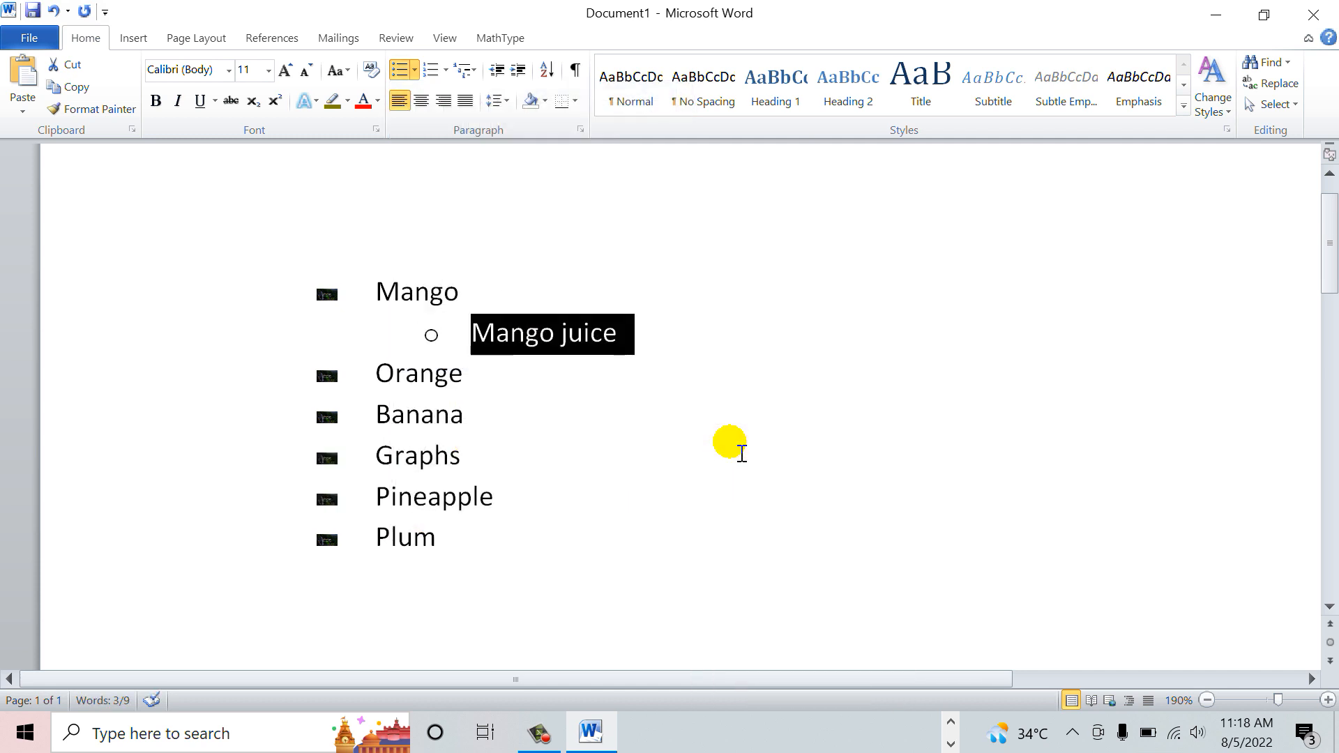
Step: Replace the Mango juice item's hollow circle bullet with the recently used arrowhead bullet
{"action": "left_click", "coordinate": [497, 380]}
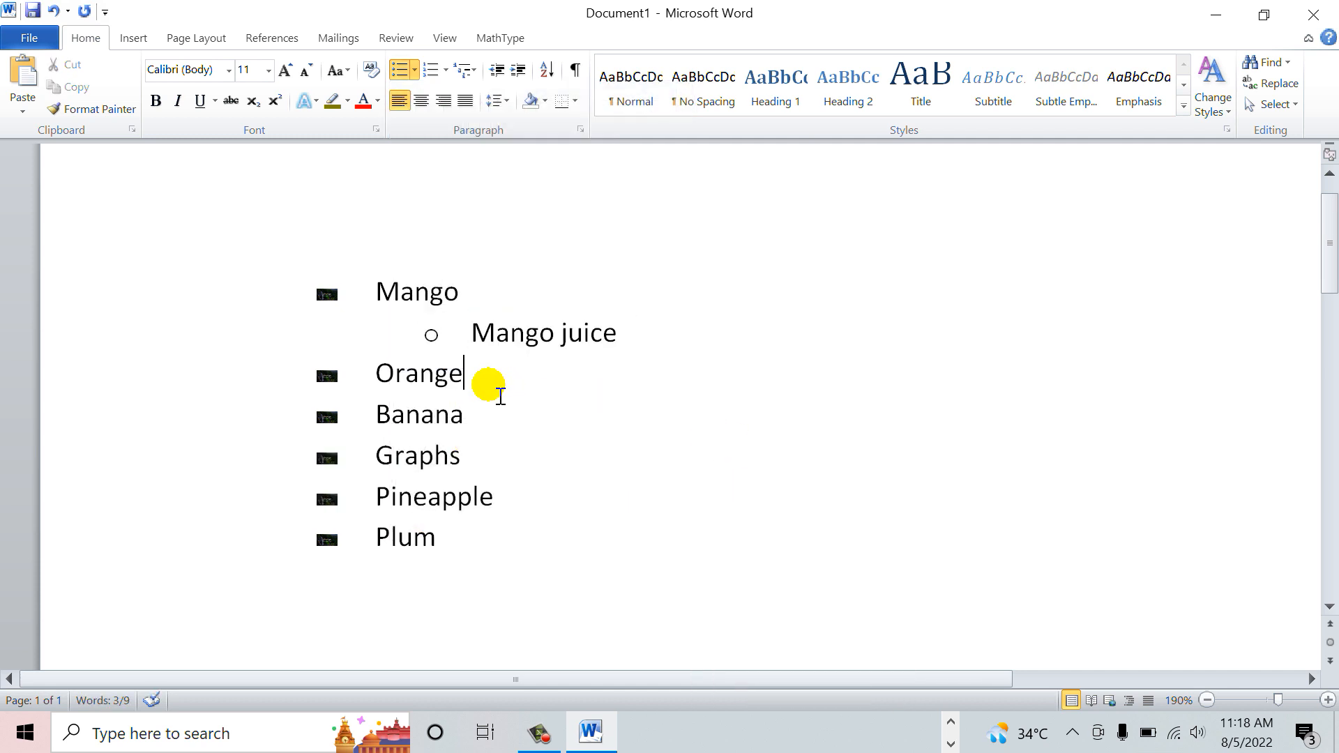
{"action": "left_click", "coordinate": [443, 347]}
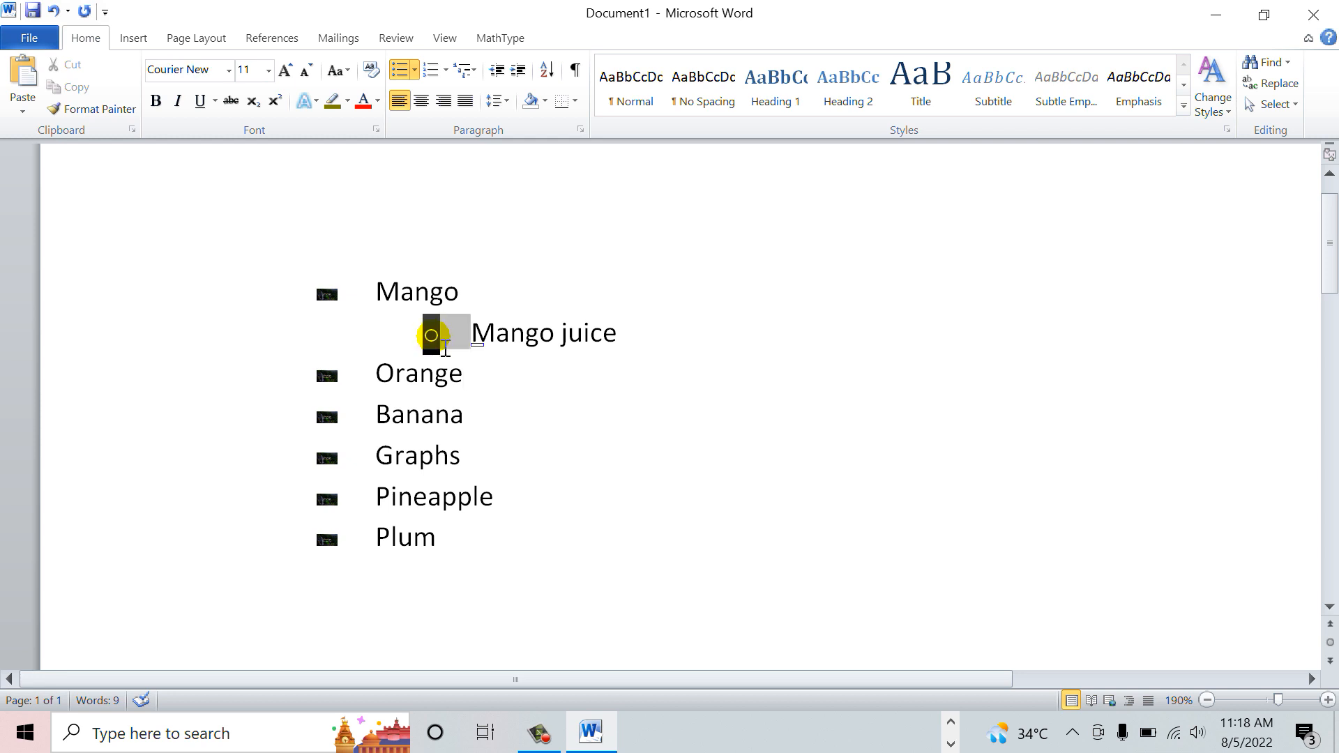
{"action": "double_click", "coordinate": [523, 380]}
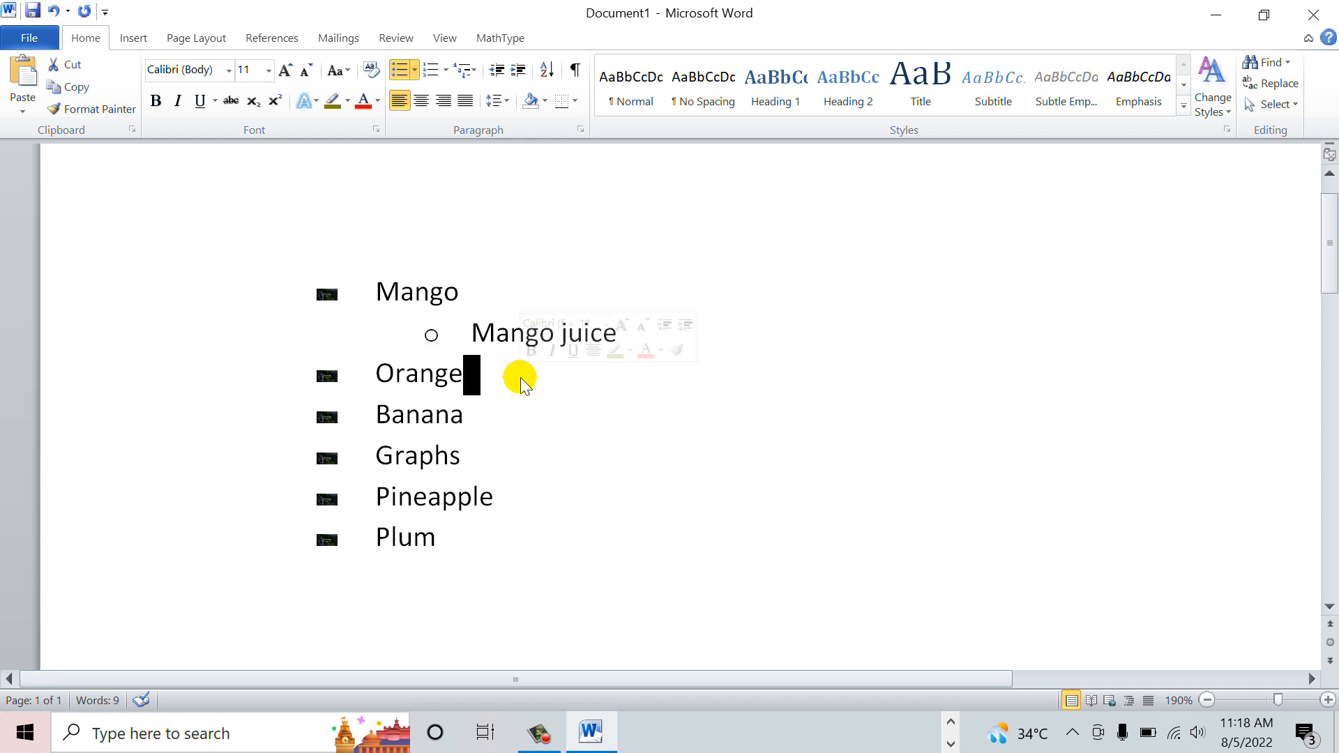
{"action": "left_click", "coordinate": [439, 342]}
{"action": "left_click", "coordinate": [607, 371]}
{"action": "left_click_drag", "start_coordinate": [640, 344], "coordinate": [493, 339]}
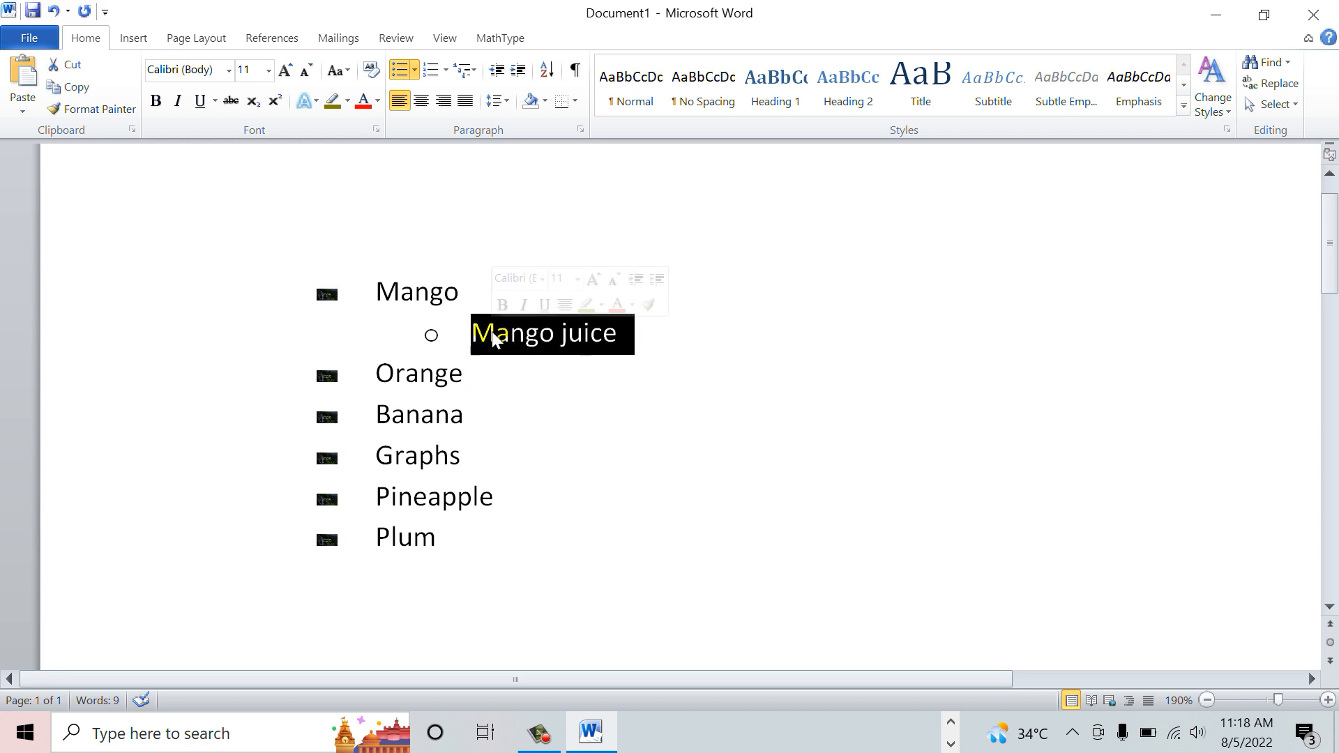
{"action": "left_click", "coordinate": [414, 70]}
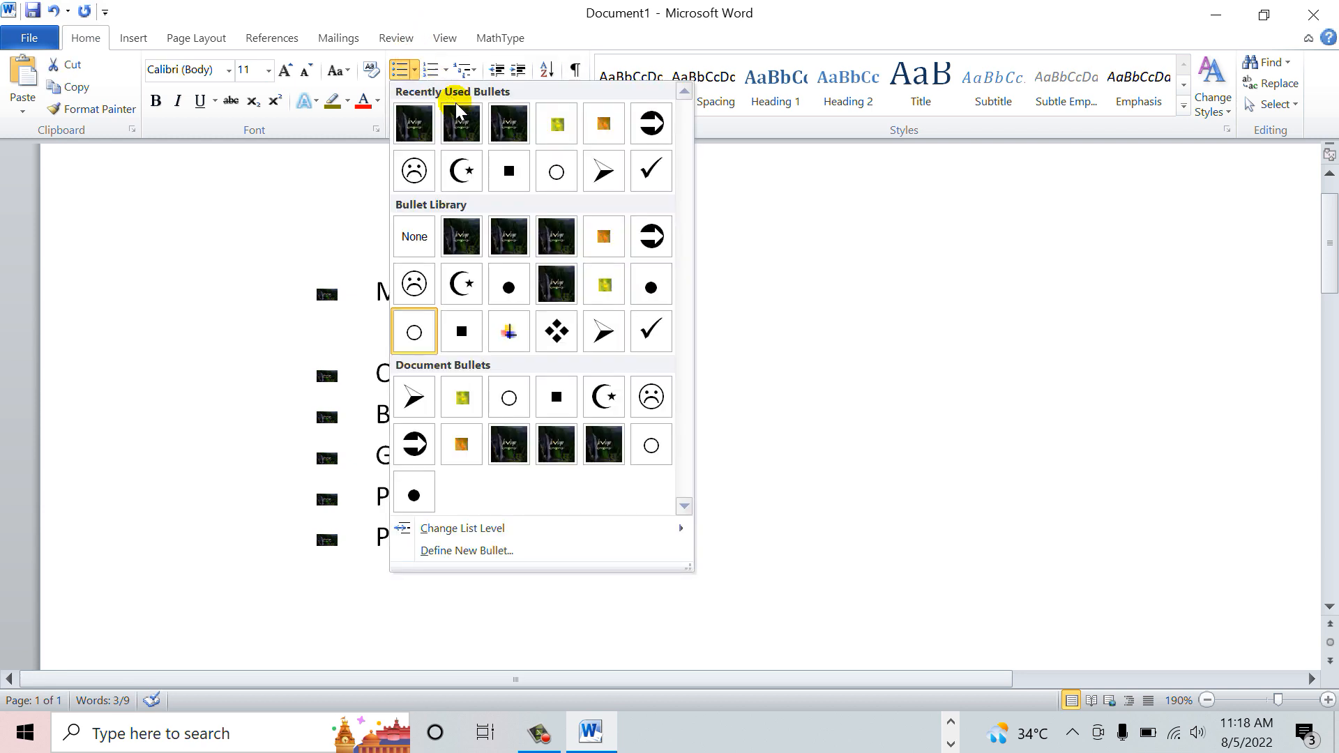
{"action": "left_click", "coordinate": [602, 170]}
{"action": "left_click", "coordinate": [703, 466]}
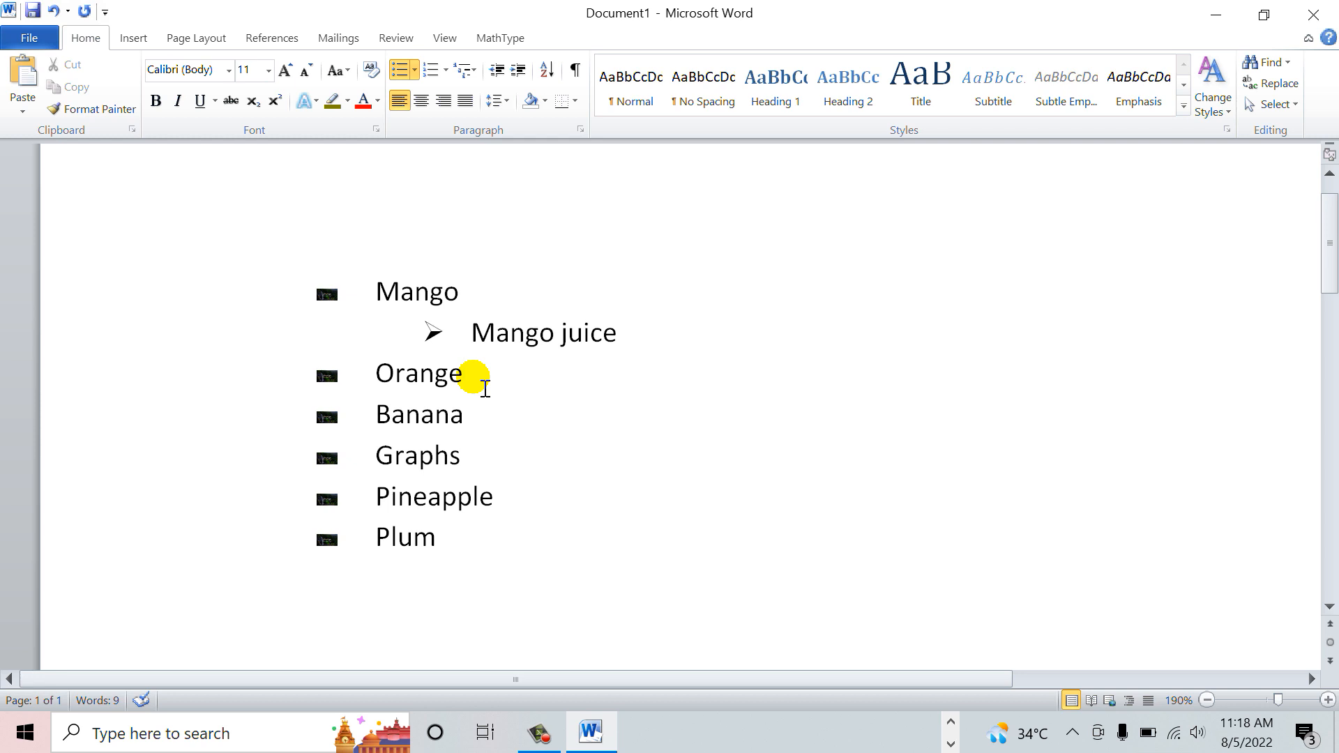
Step: Add the item Orange juice to the bulleted list directly below Orange
{"action": "key", "text": "Return"}
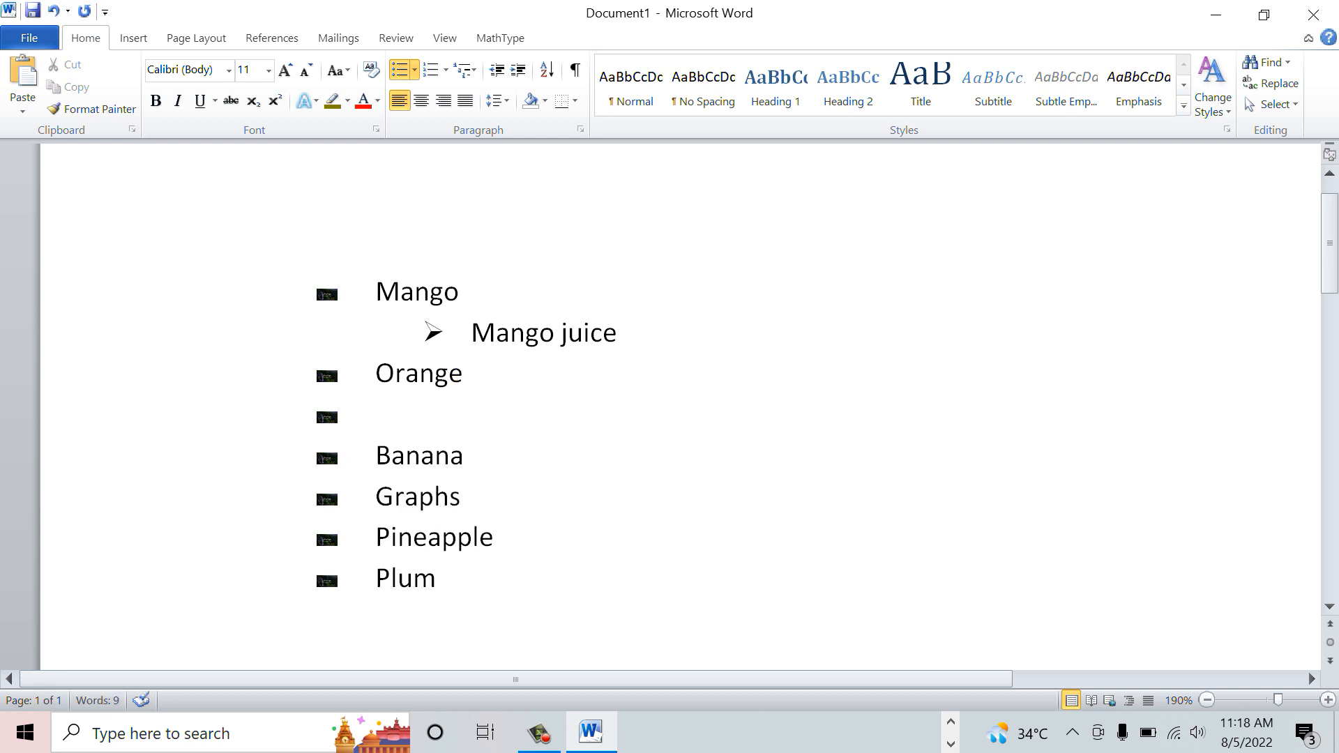
{"action": "type", "text": "oran"}
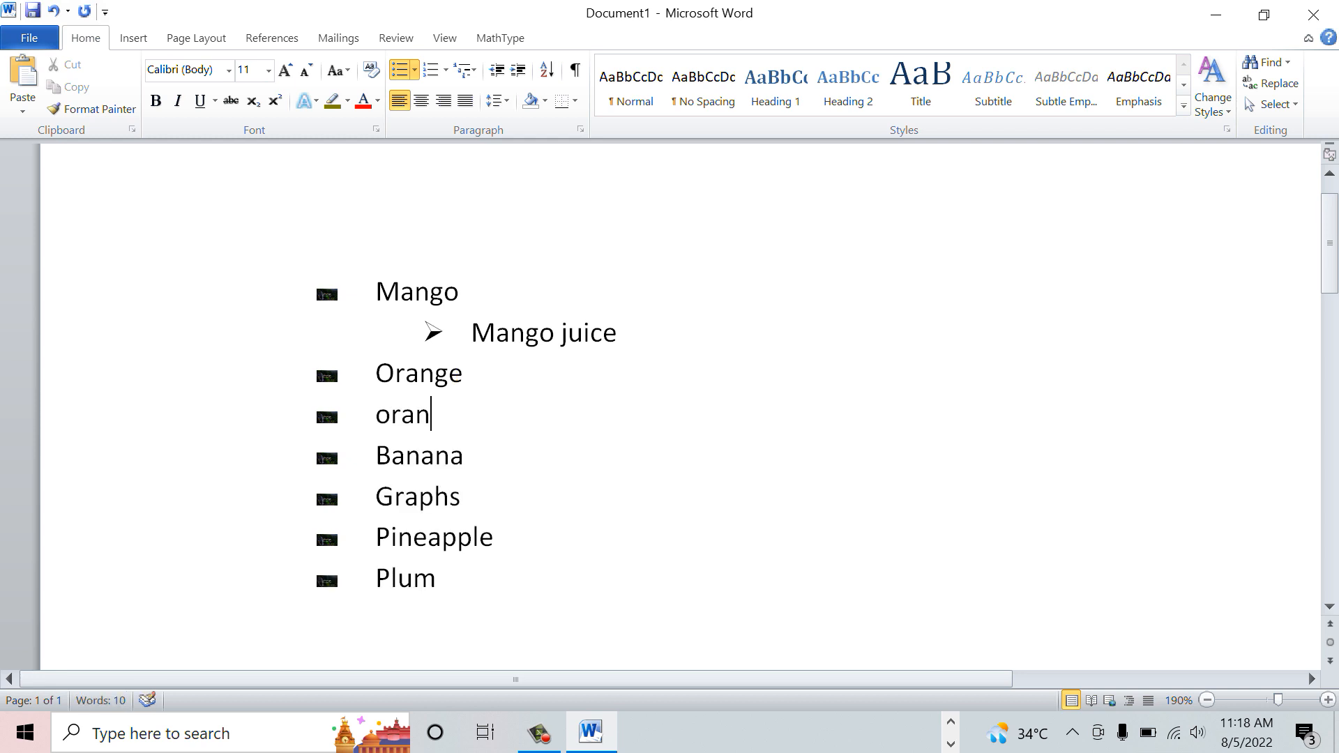
{"action": "type", "text": "ge juice"}
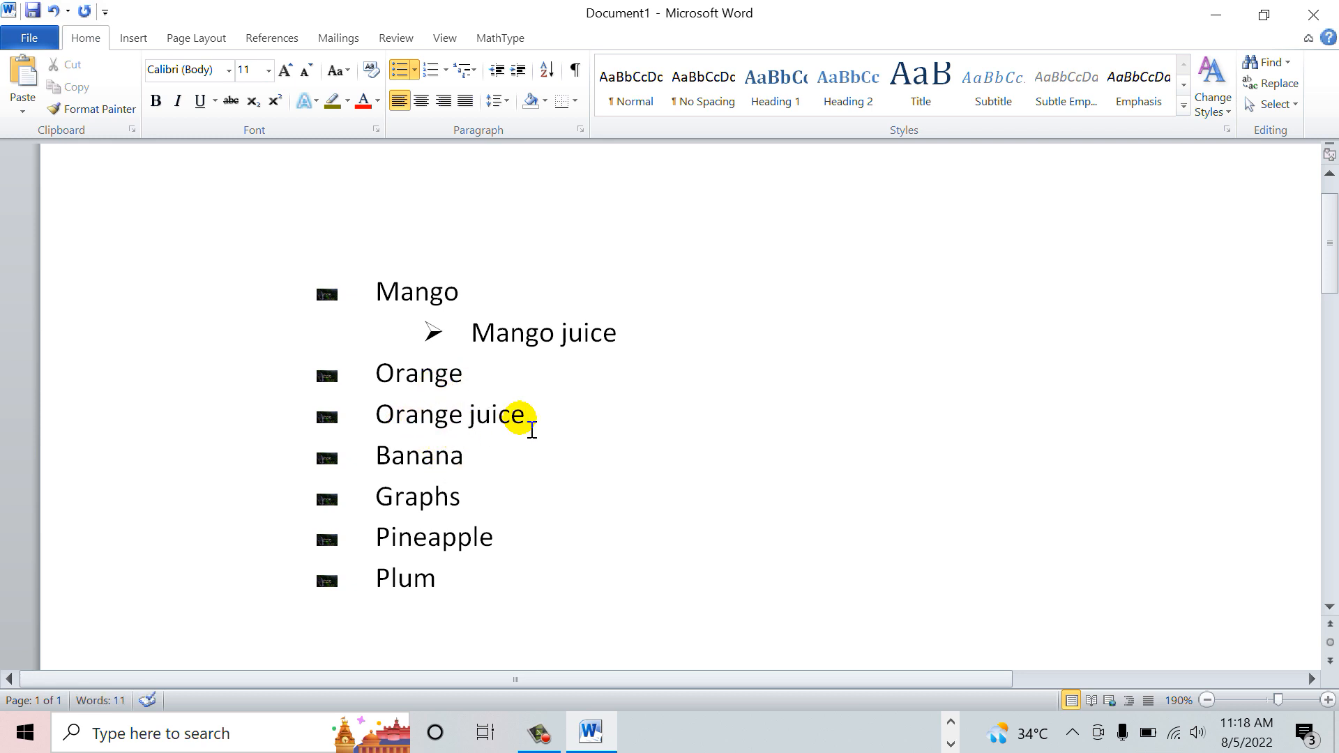
Step: Change the Orange juice item to the second list level with the hollow circle bullet
{"action": "left_click_drag", "start_coordinate": [541, 430], "coordinate": [401, 422]}
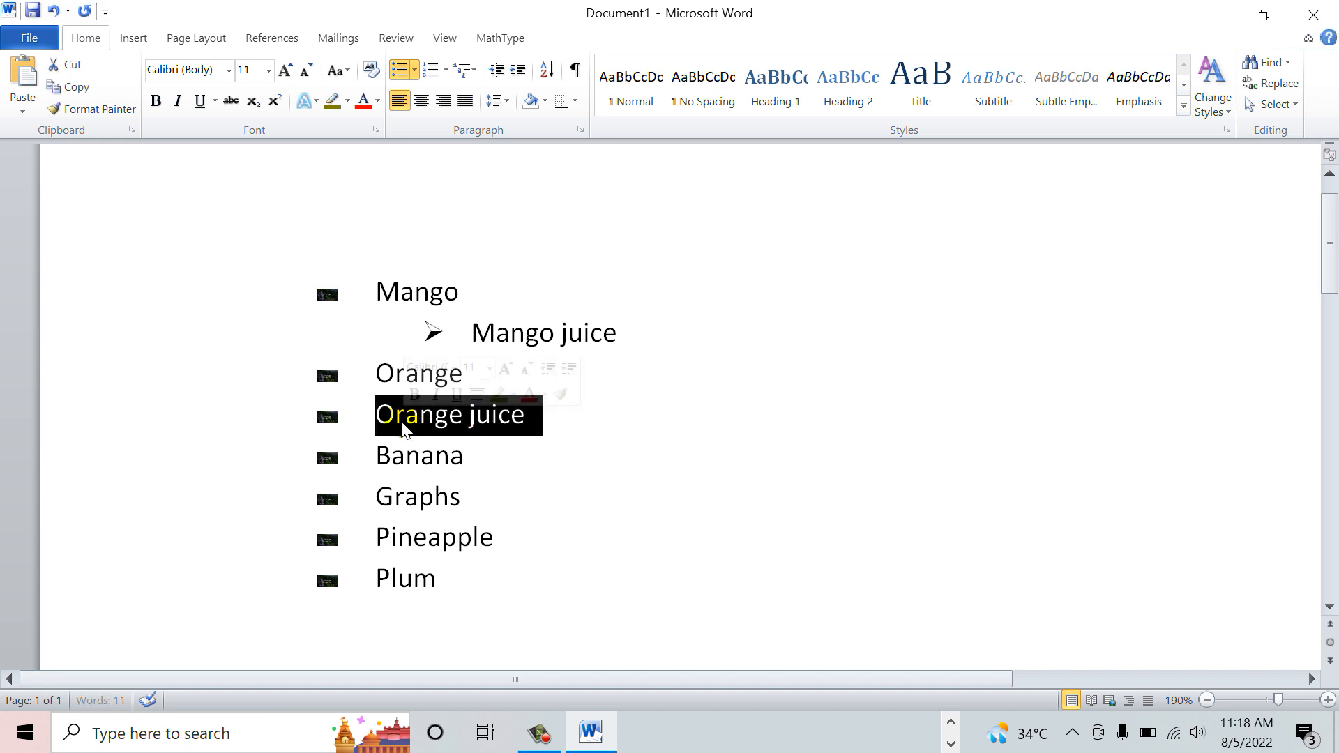
{"action": "left_click", "coordinate": [413, 72]}
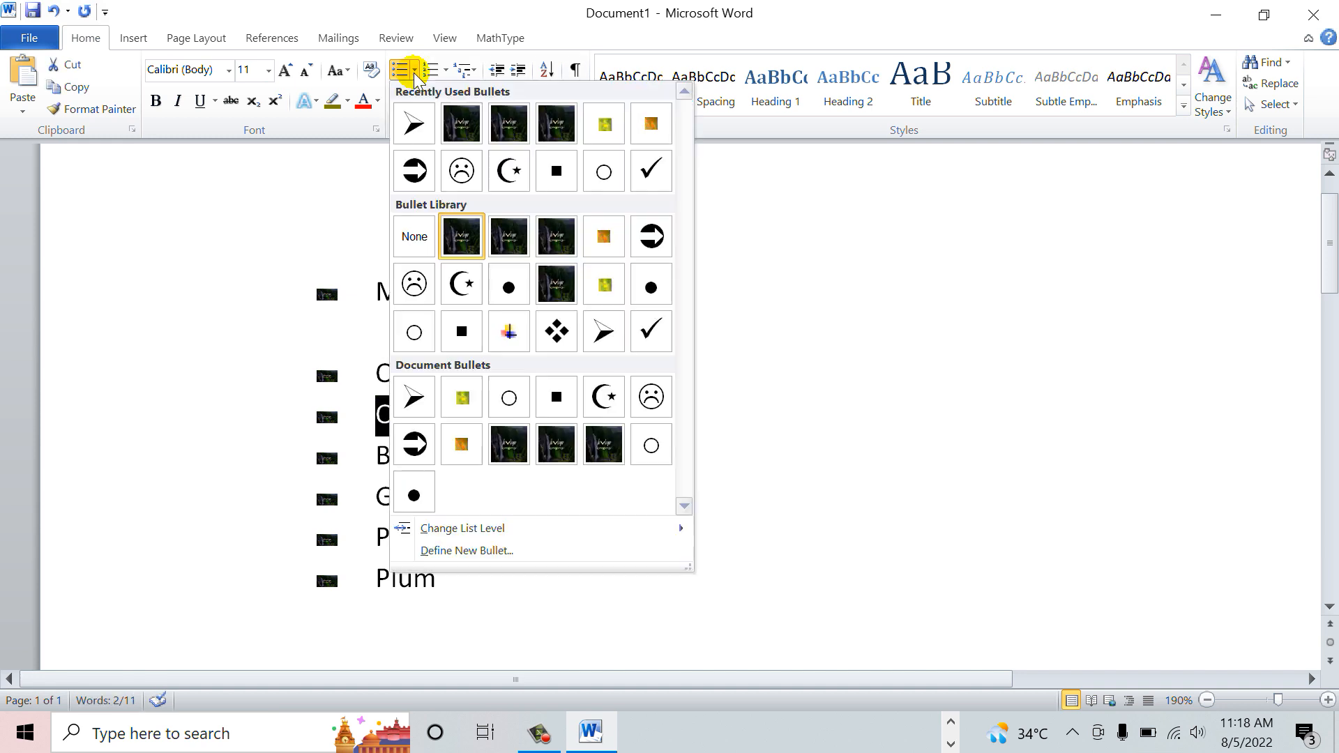
{"action": "mouse_move", "coordinate": [443, 528]}
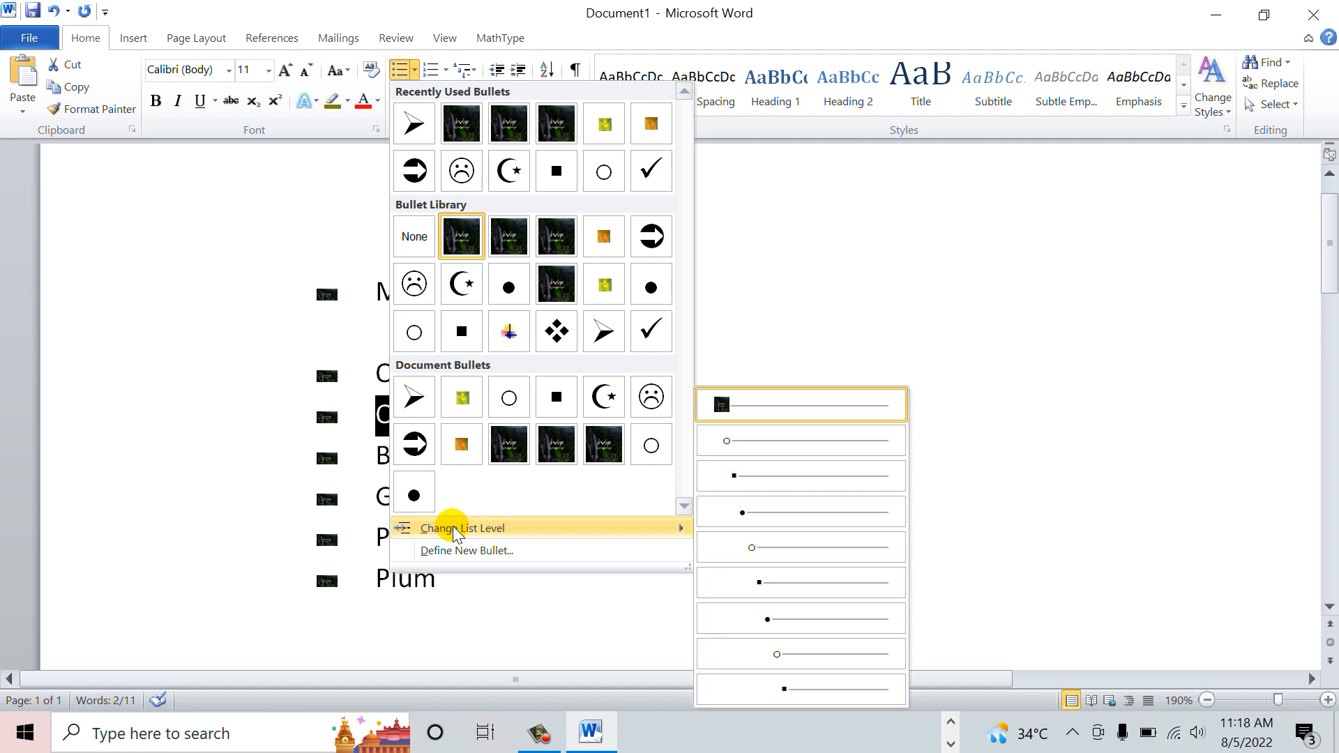
{"action": "left_click", "coordinate": [740, 438]}
{"action": "left_click", "coordinate": [738, 437]}
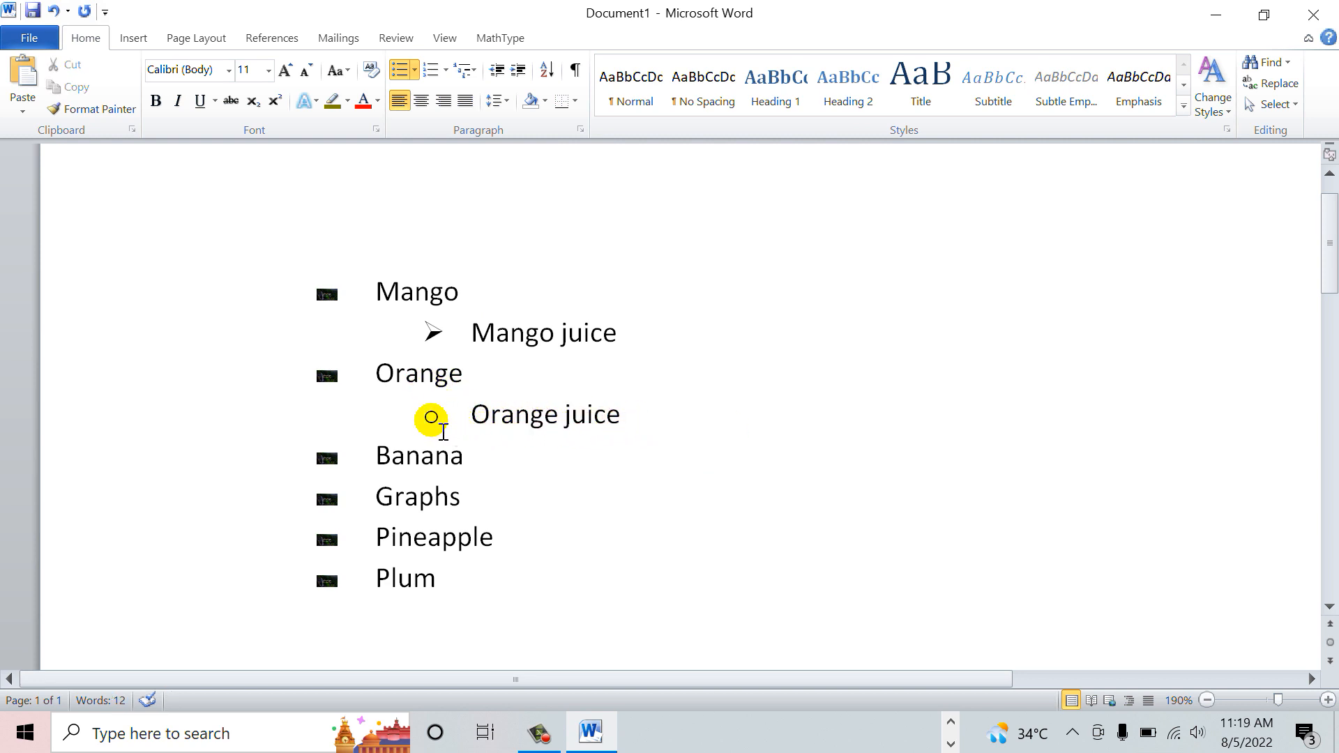
Step: Replace the Orange juice item's hollow circle bullet with the recently used sad face bullet
{"action": "left_click", "coordinate": [435, 421]}
{"action": "left_click", "coordinate": [544, 433]}
{"action": "left_click_drag", "start_coordinate": [637, 430], "coordinate": [514, 427]}
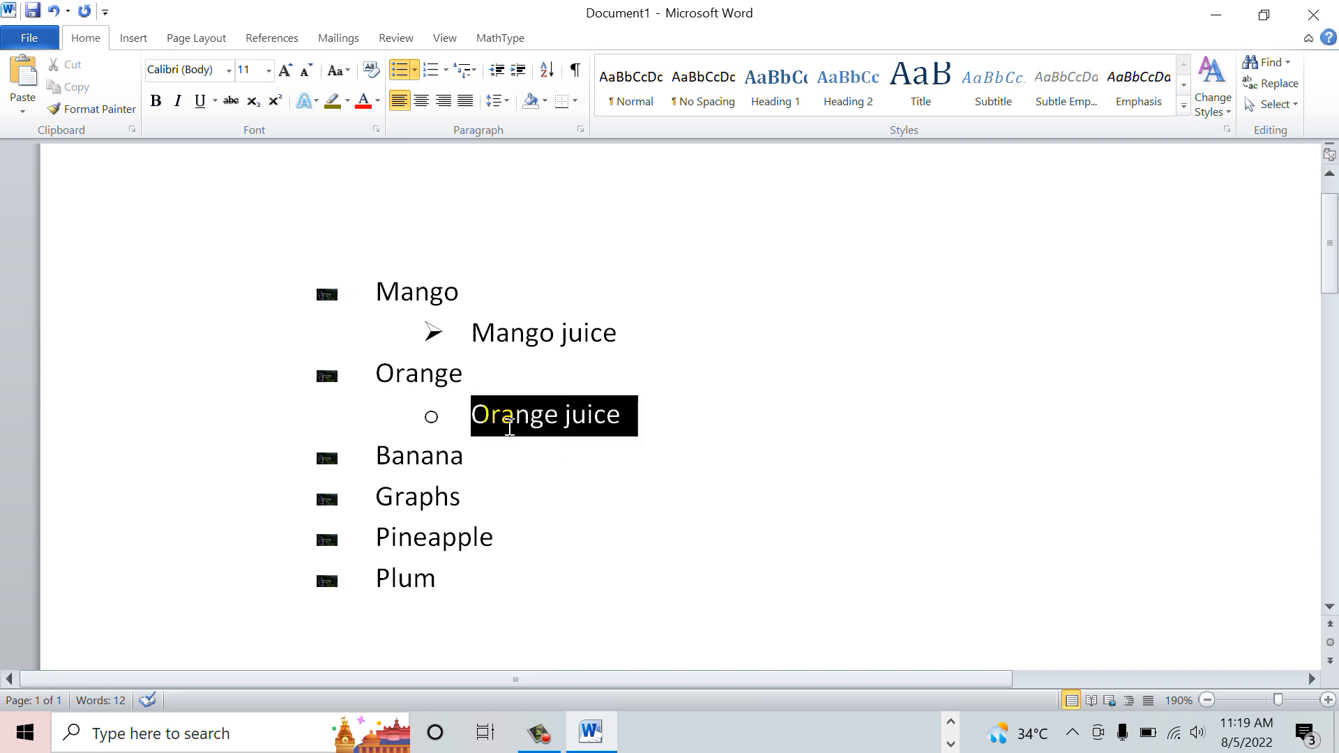
{"action": "left_click", "coordinate": [533, 494]}
{"action": "left_click", "coordinate": [432, 419]}
{"action": "left_click", "coordinate": [616, 417]}
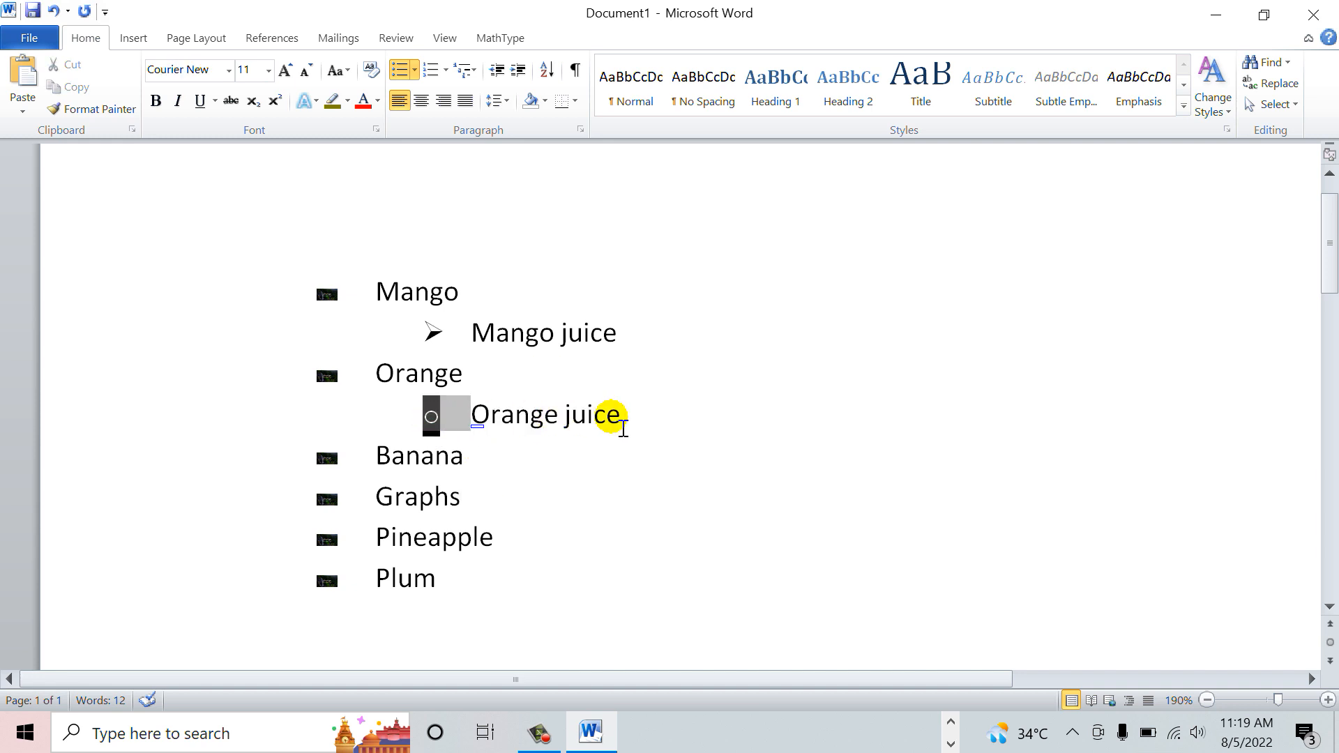
{"action": "left_click_drag", "start_coordinate": [636, 422], "coordinate": [544, 425]}
{"action": "left_click", "coordinate": [513, 457]}
{"action": "left_click", "coordinate": [431, 417]}
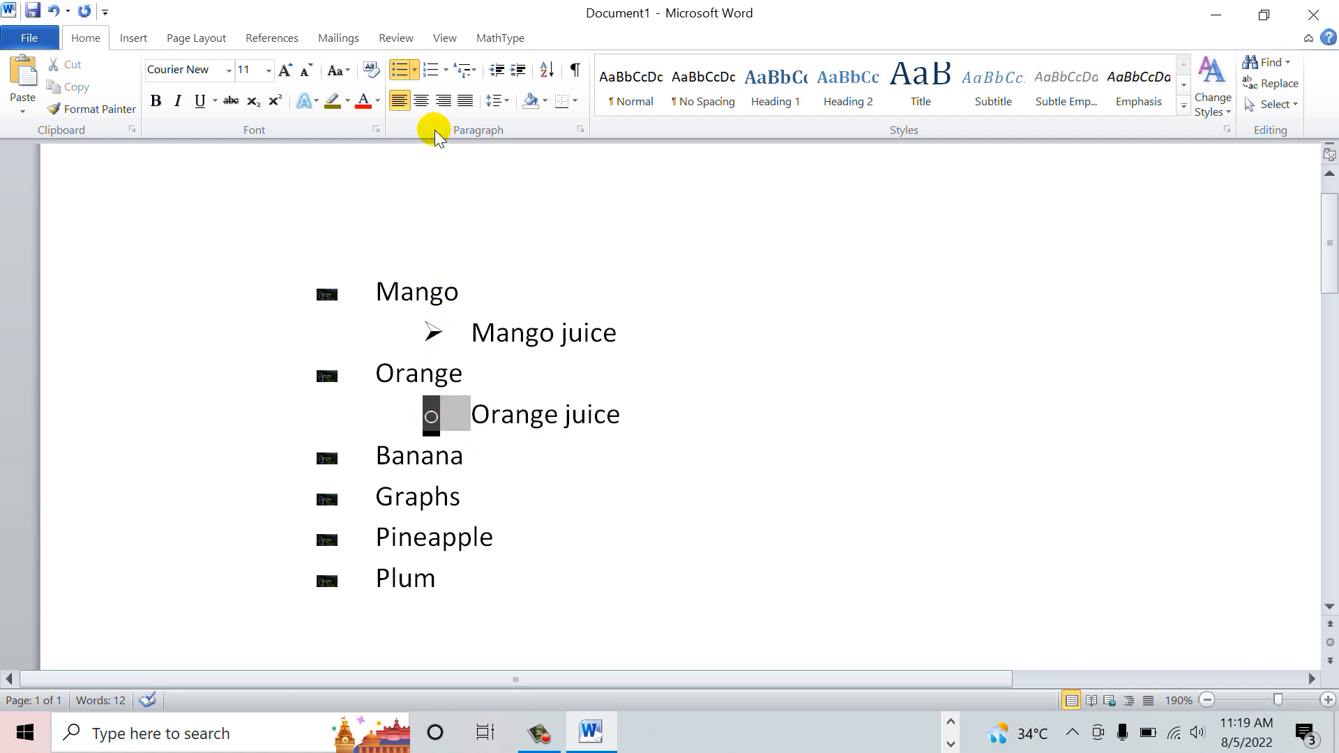
{"action": "left_click", "coordinate": [414, 70]}
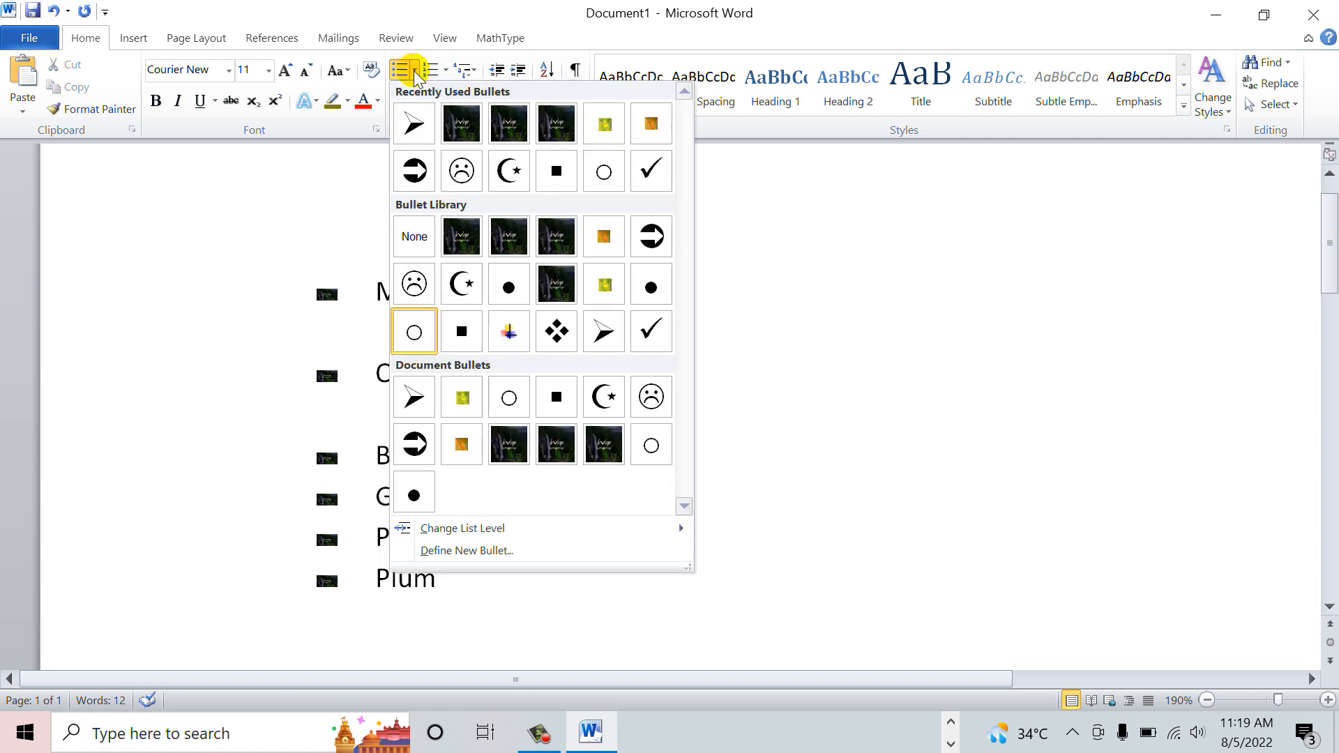
{"action": "left_click", "coordinate": [463, 178]}
{"action": "left_click", "coordinate": [628, 488]}
{"action": "left_click", "coordinate": [452, 345]}
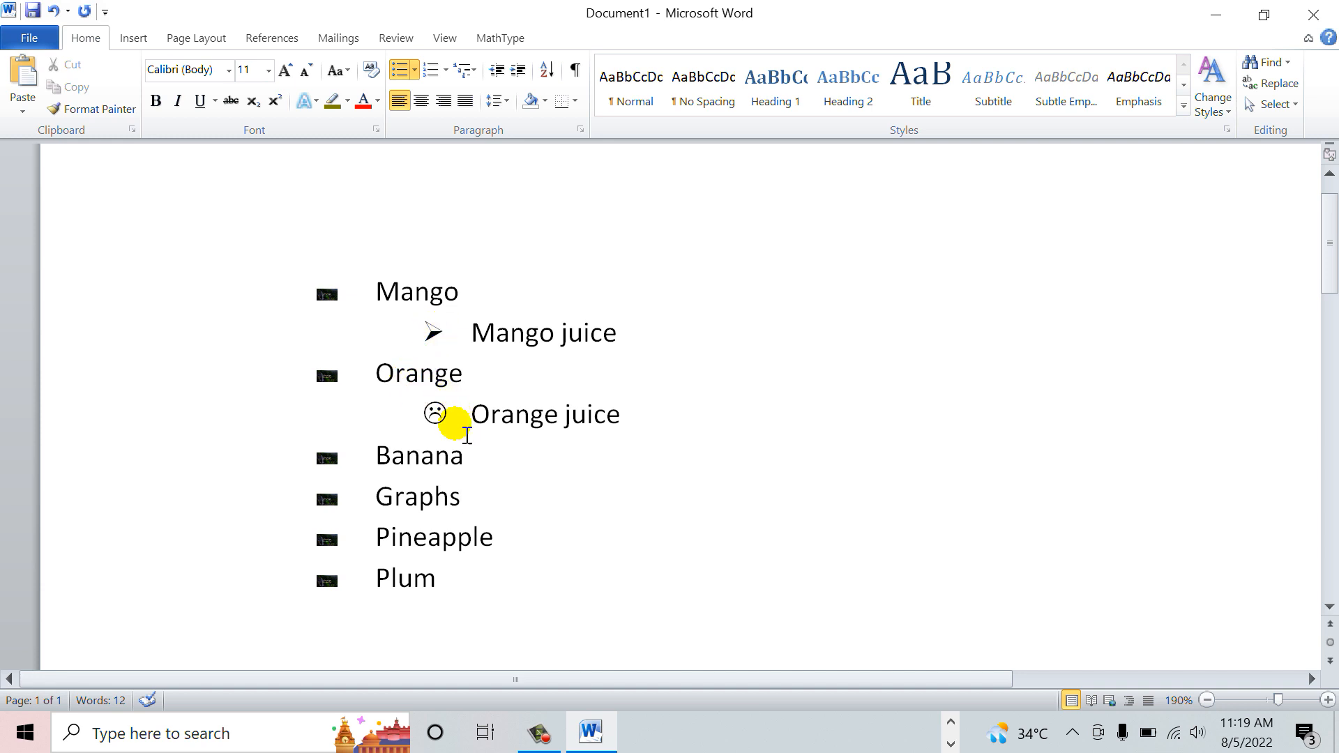
Step: Add the item Banana juice to the bulleted list directly below Banana
{"action": "left_click", "coordinate": [481, 464]}
{"action": "key", "text": "Return"}
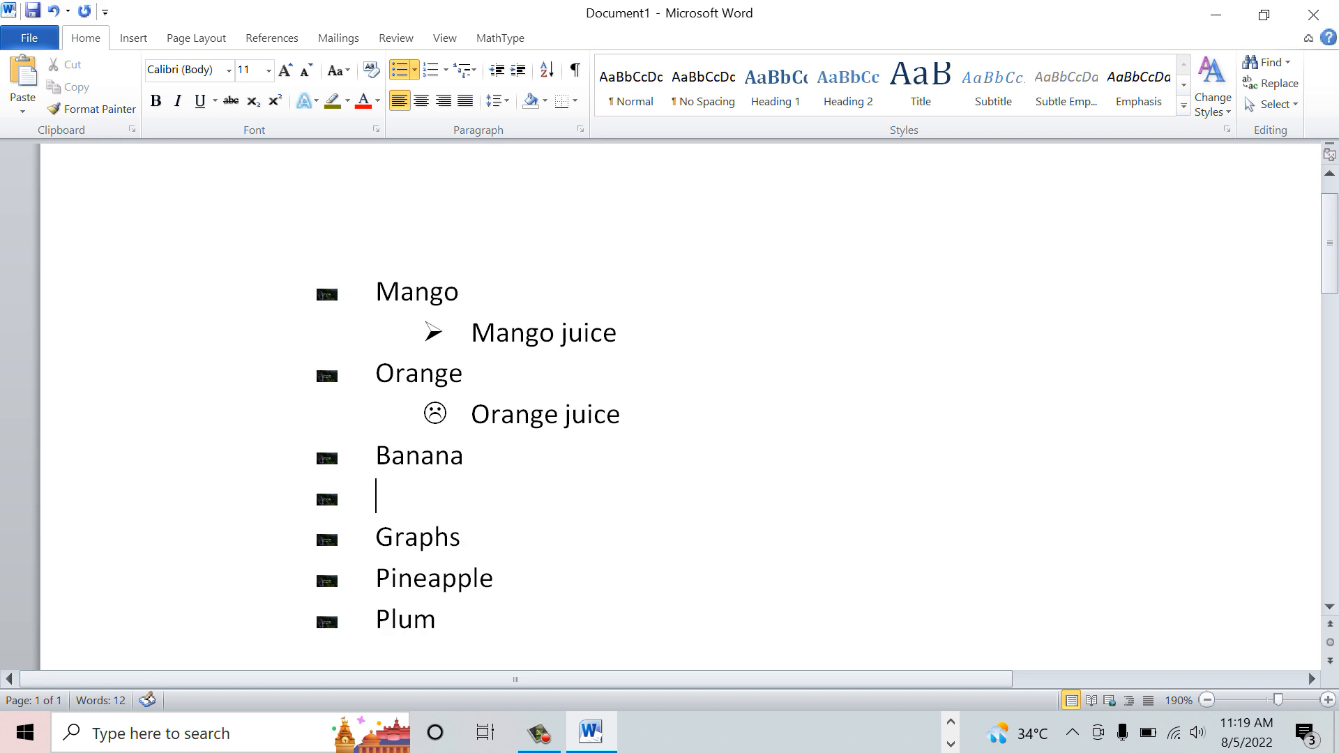
{"action": "type", "text": "banaa"}
{"action": "key", "text": "BackSpace"}
{"action": "type", "text": "na juice"}
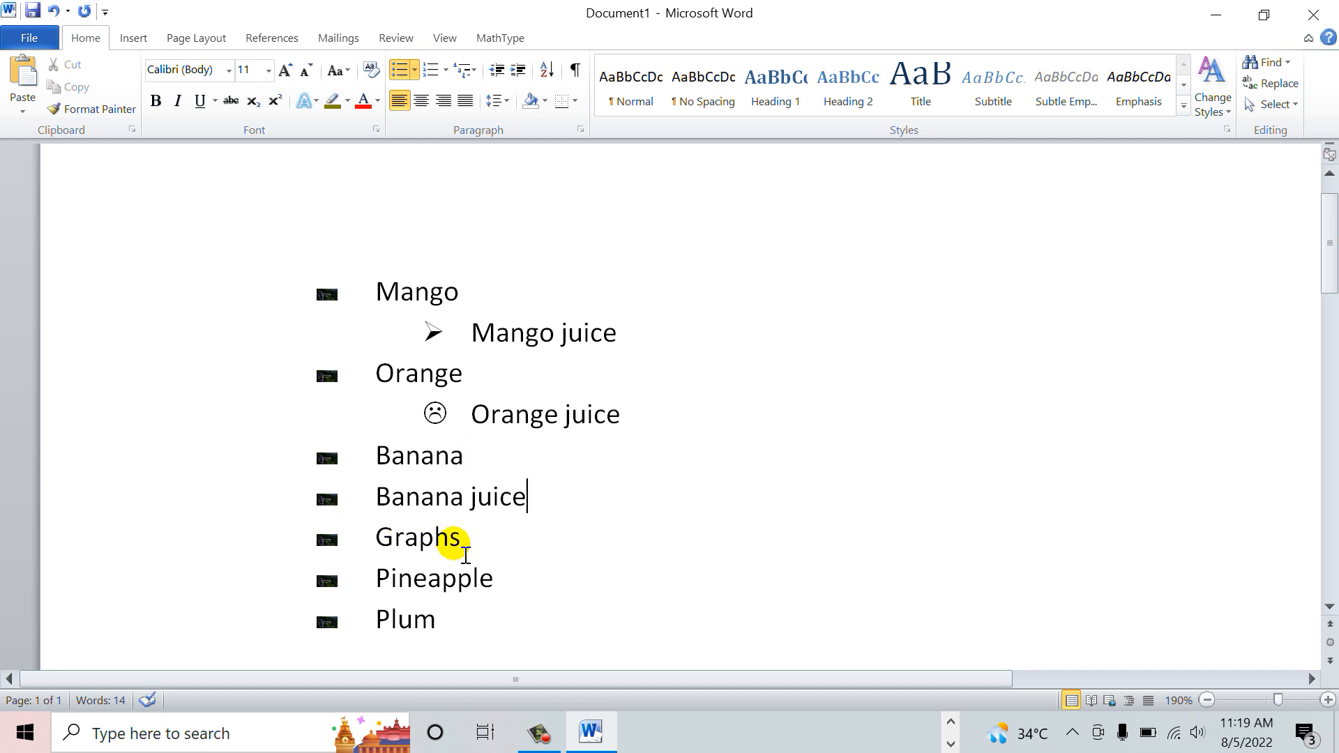
Step: Change the Banana juice item to the third list level with the solid square bullet
{"action": "left_click_drag", "start_coordinate": [546, 504], "coordinate": [410, 488]}
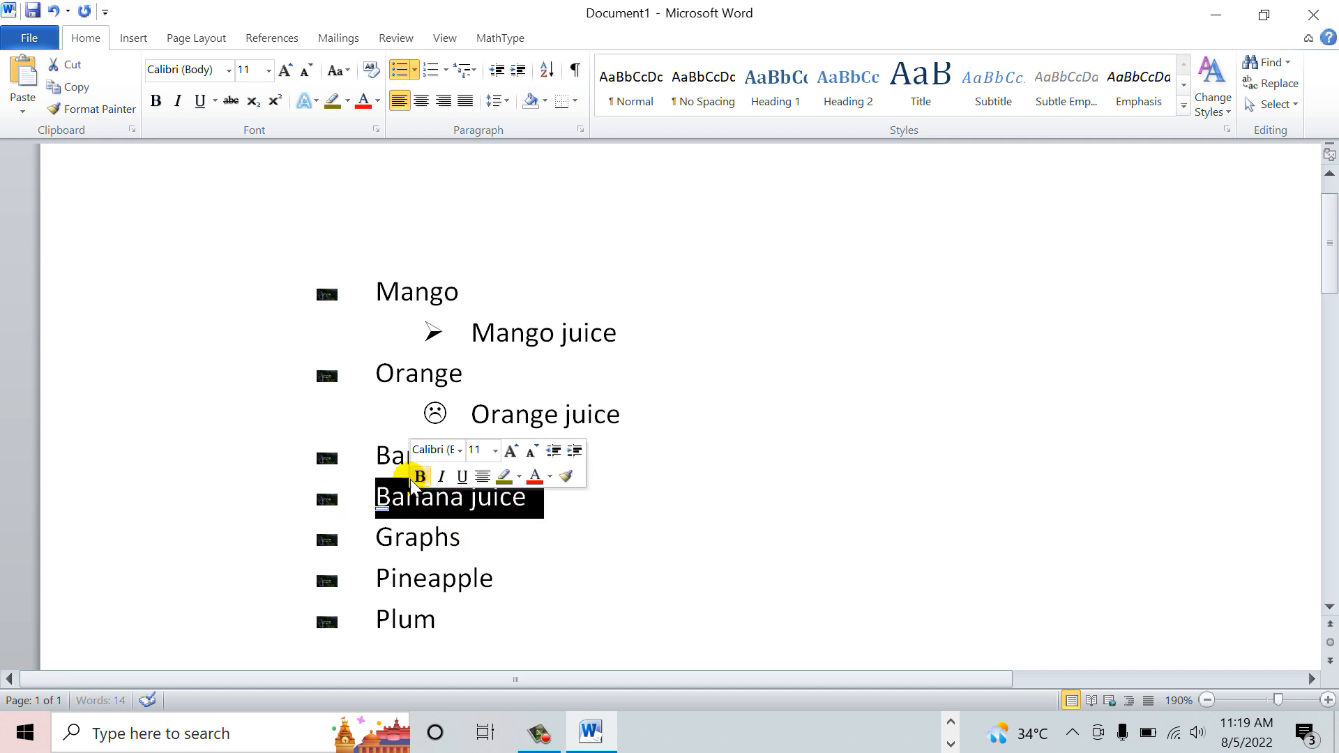
{"action": "left_click", "coordinate": [614, 579]}
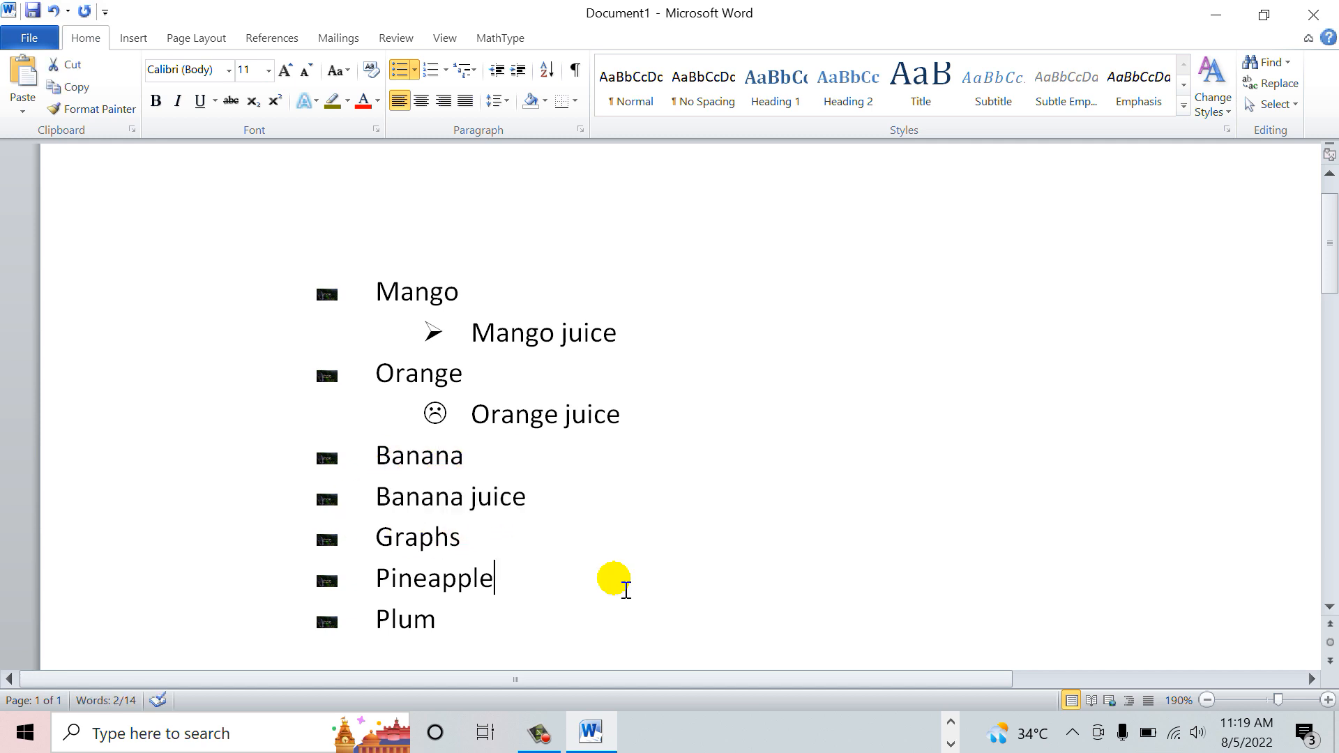
{"action": "triple_click", "coordinate": [543, 510]}
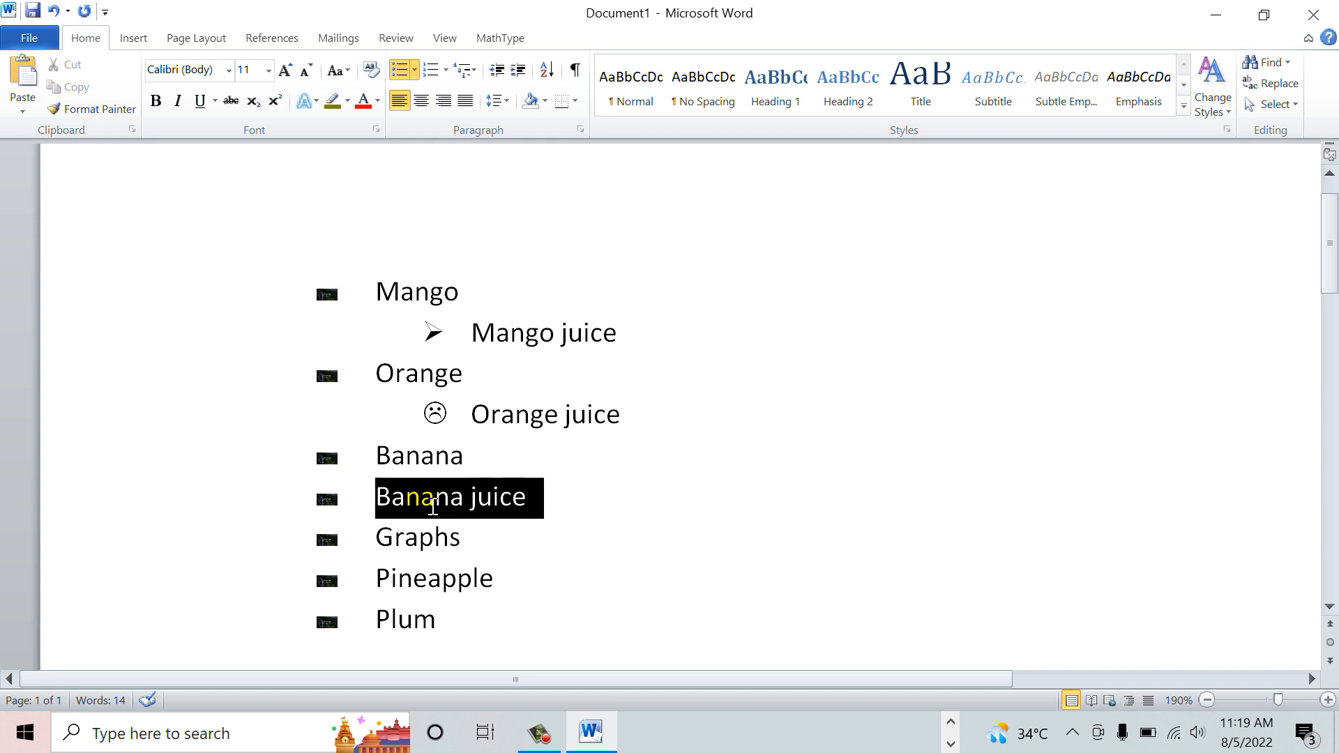
{"action": "left_click", "coordinate": [414, 67]}
{"action": "mouse_move", "coordinate": [455, 482]}
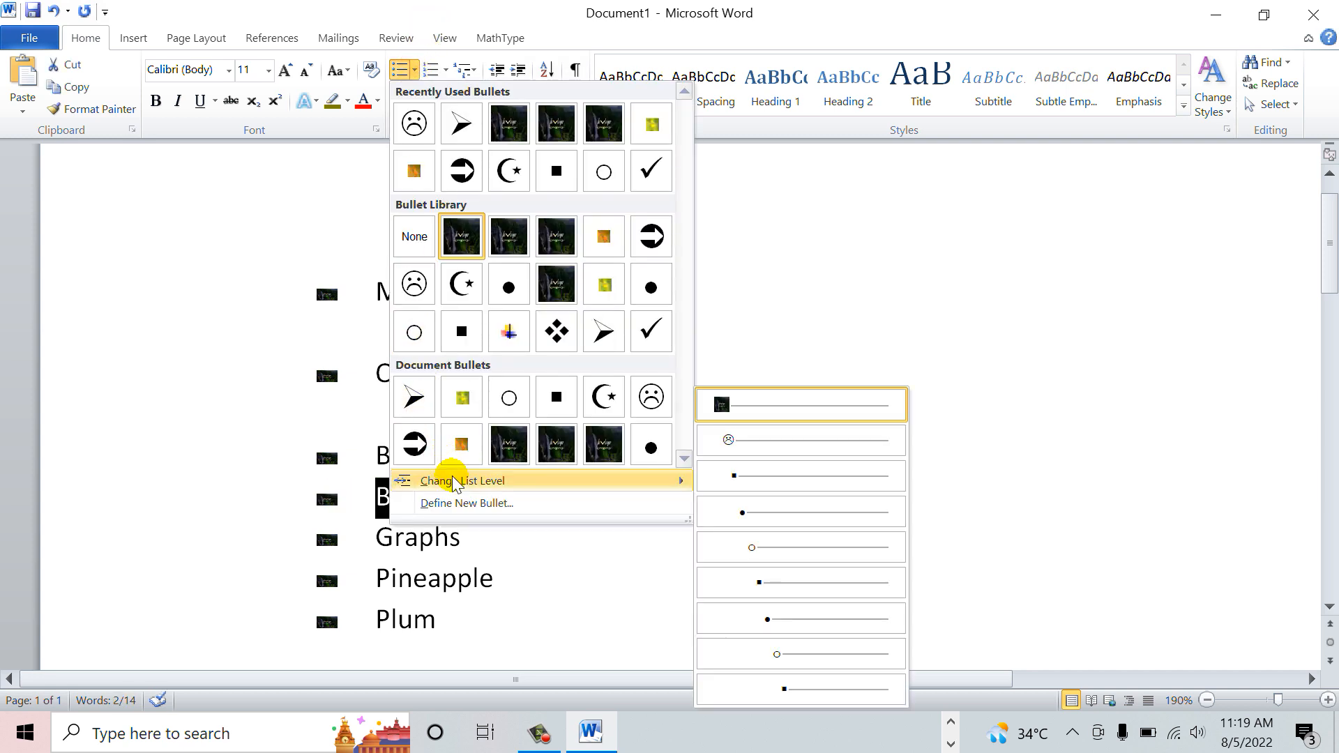
{"action": "left_click", "coordinate": [744, 473]}
{"action": "left_click", "coordinate": [734, 523]}
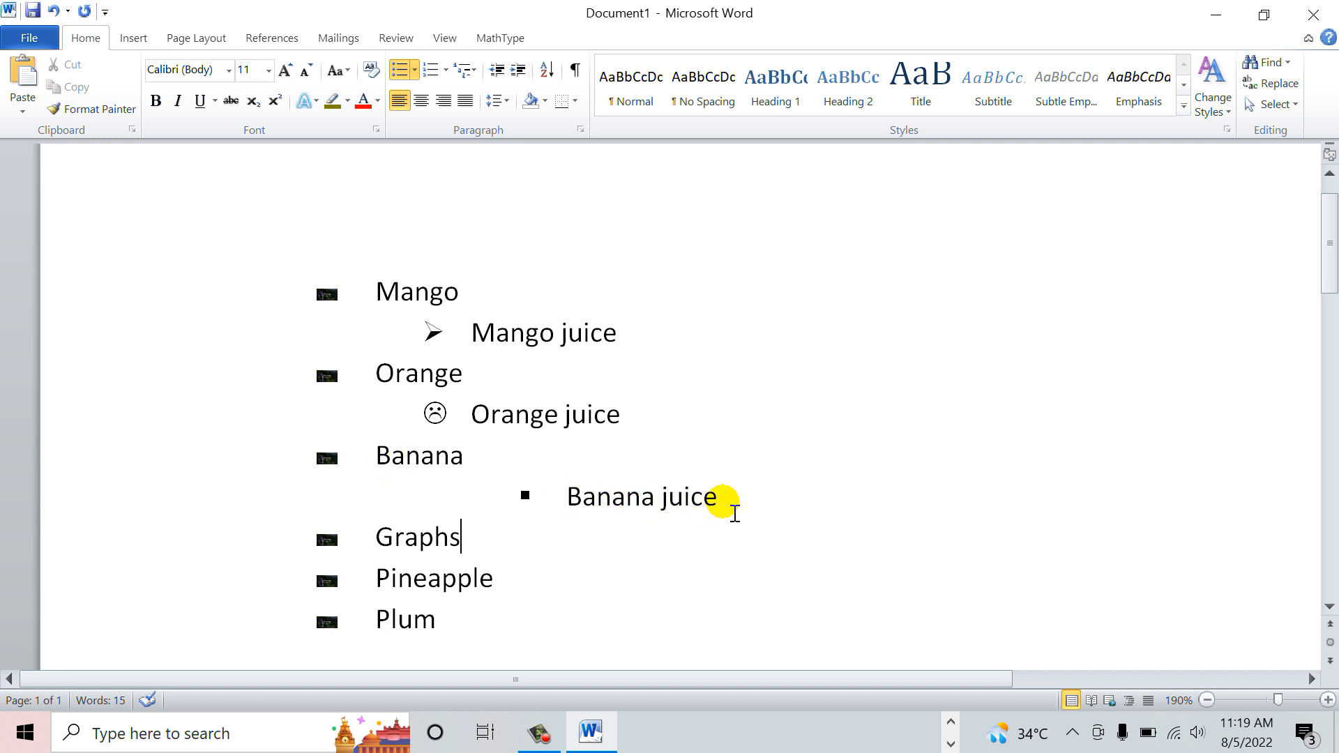
Step: Replace the Banana juice item's square bullet with the first dark picture bullet from the bullet library
{"action": "left_click", "coordinate": [540, 506]}
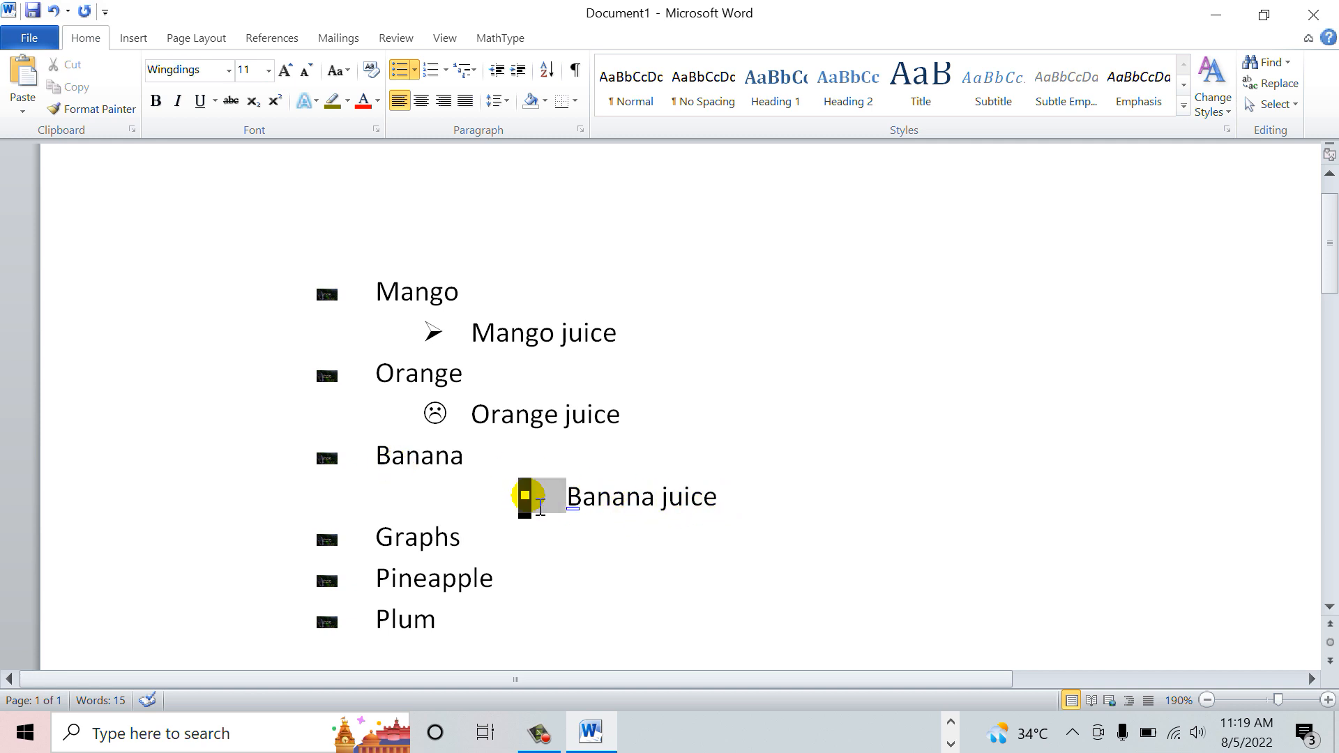
{"action": "left_click", "coordinate": [415, 69]}
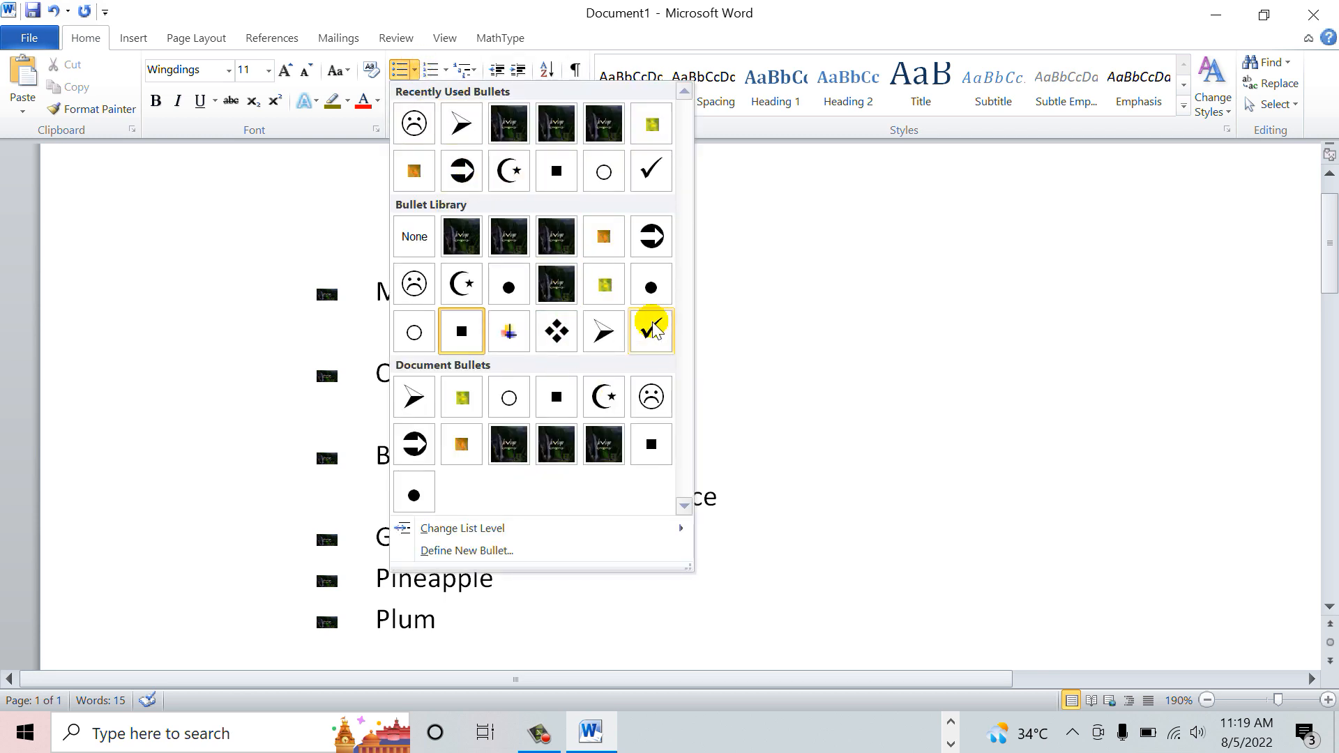
{"action": "left_click", "coordinate": [461, 236]}
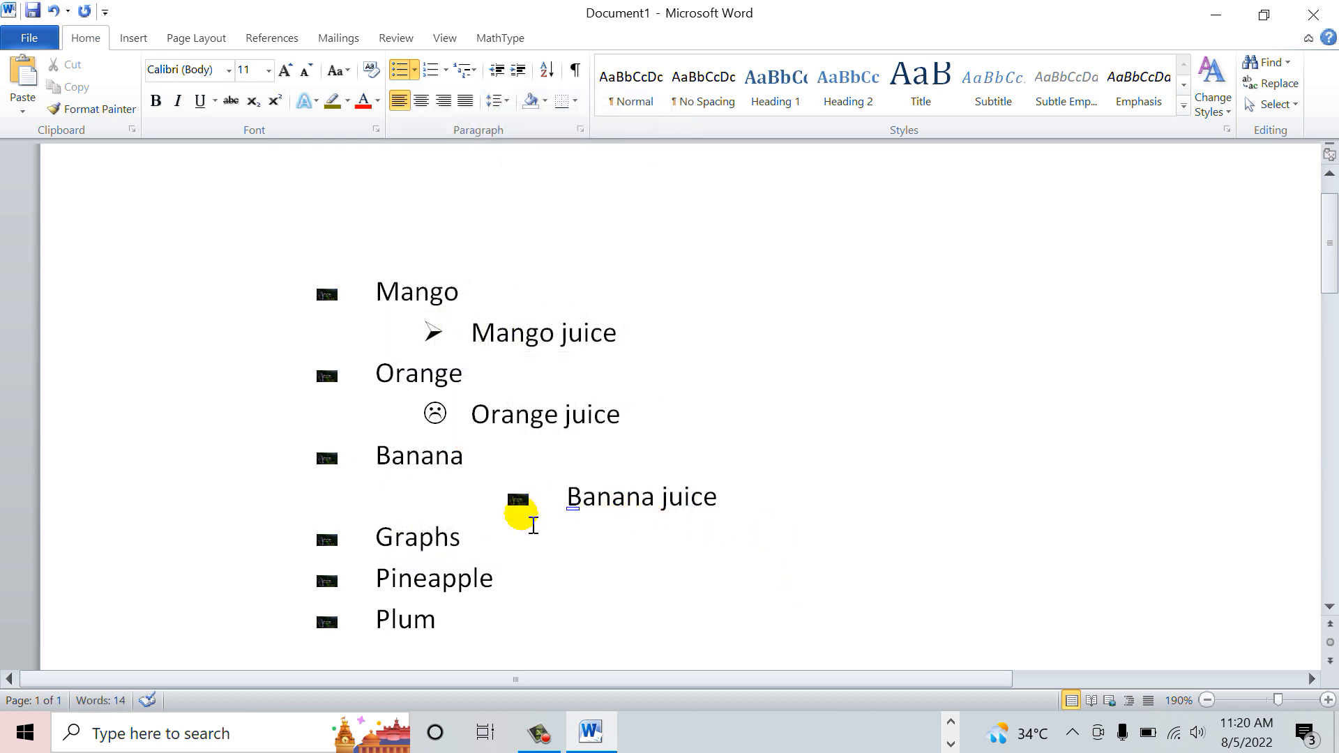
Step: Add the item Graphs juice to the bulleted list directly below Graphs
{"action": "key", "text": "Return"}
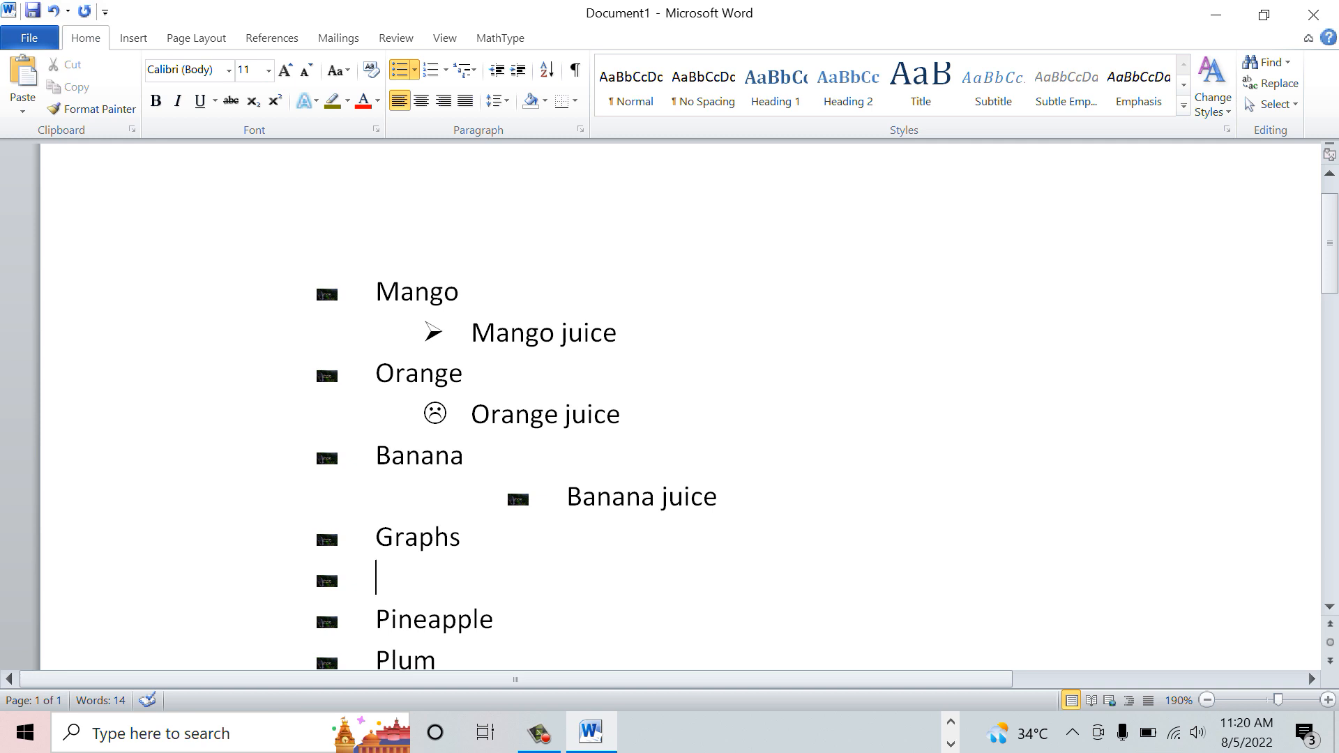
{"action": "type", "text": "graphs "}
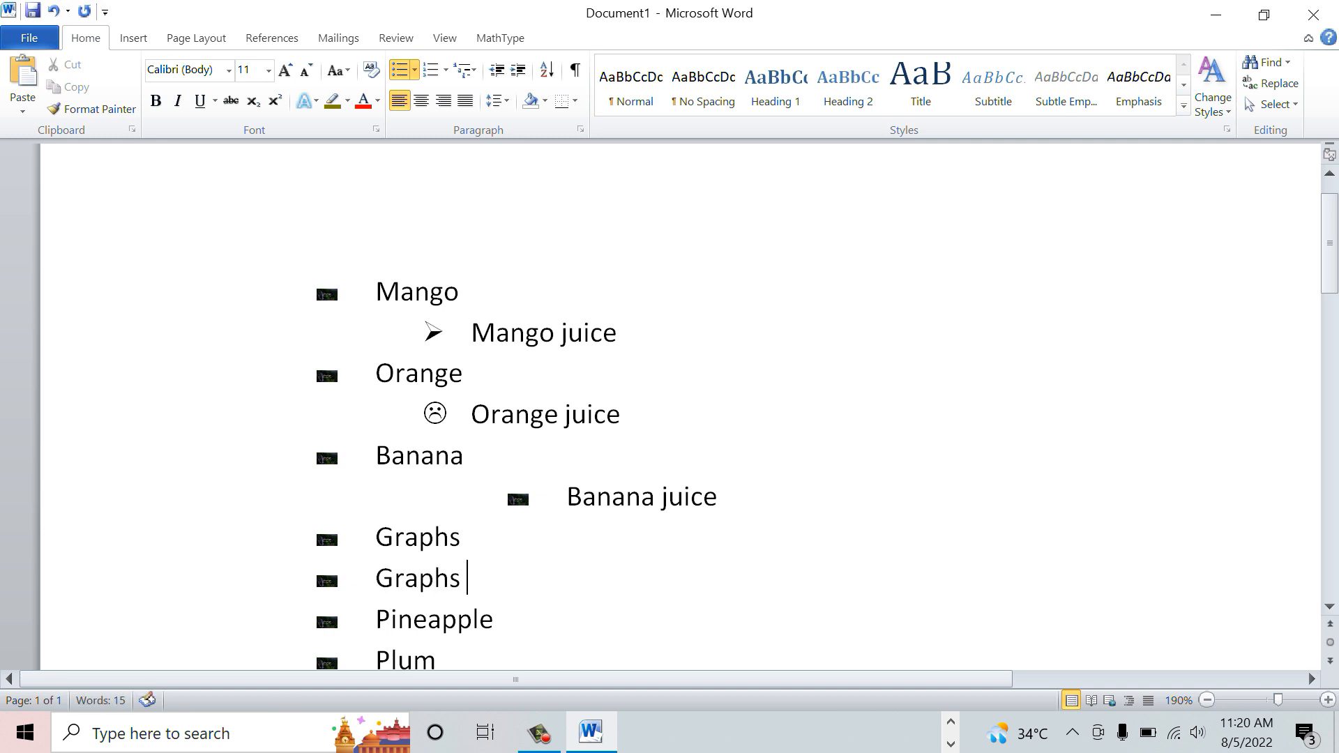
{"action": "type", "text": "juice"}
Step: Change the Graphs juice item to the second list level with the sad face bullet
{"action": "scroll", "coordinate": [488, 580], "scroll_direction": "down", "scroll_amount": 1}
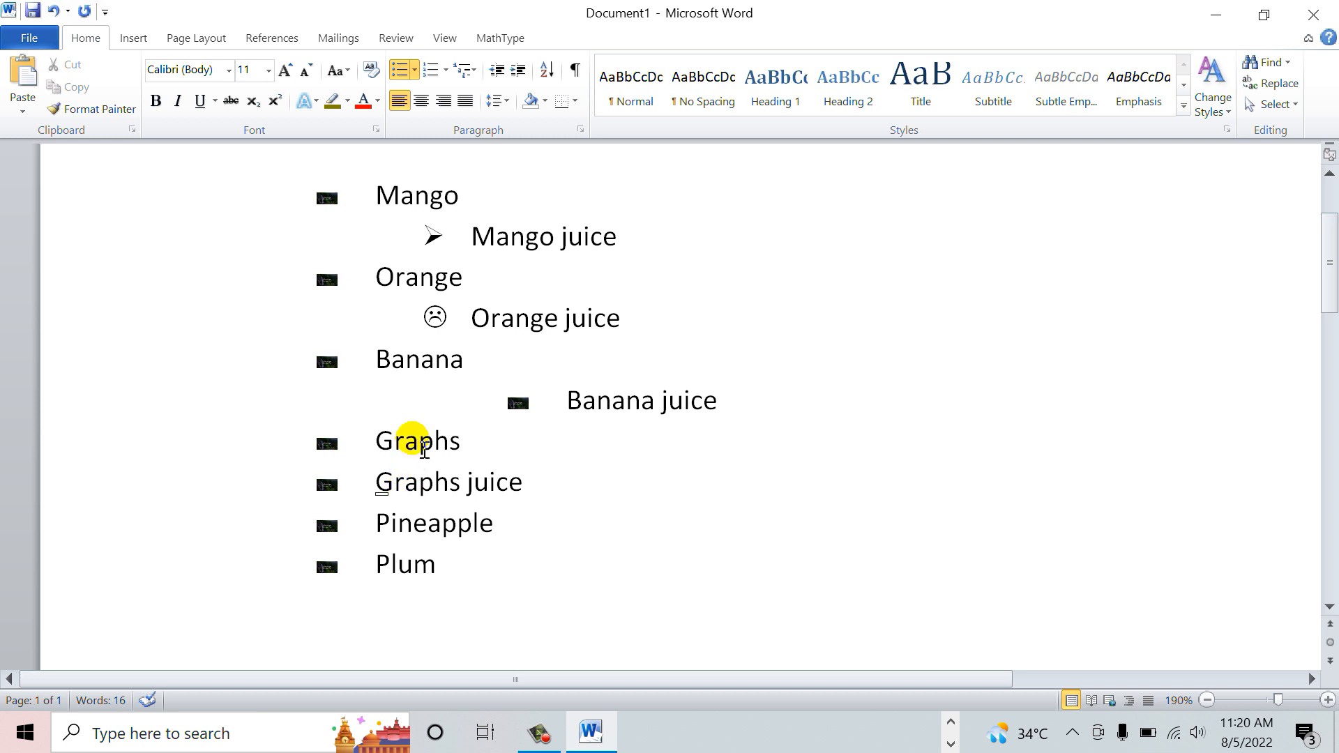
{"action": "triple_click", "coordinate": [447, 497]}
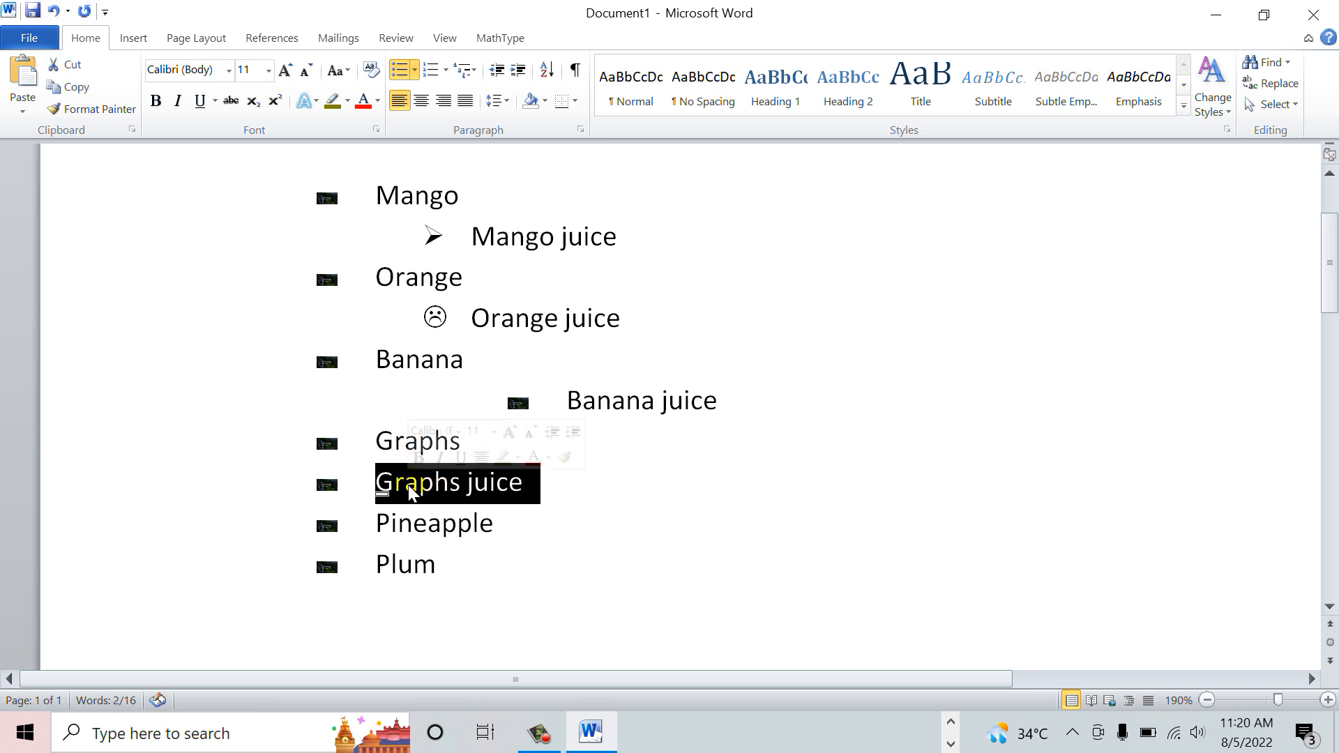
{"action": "left_click", "coordinate": [415, 69]}
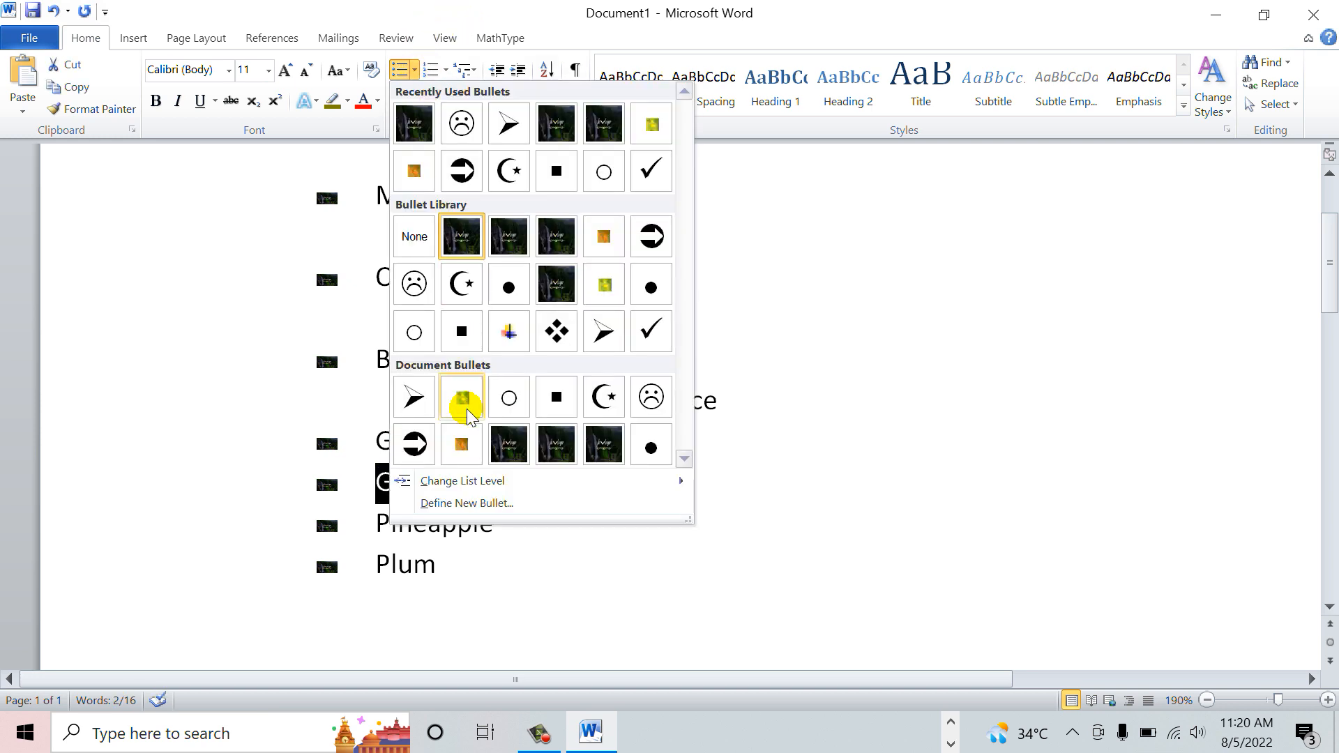
{"action": "mouse_move", "coordinate": [457, 488]}
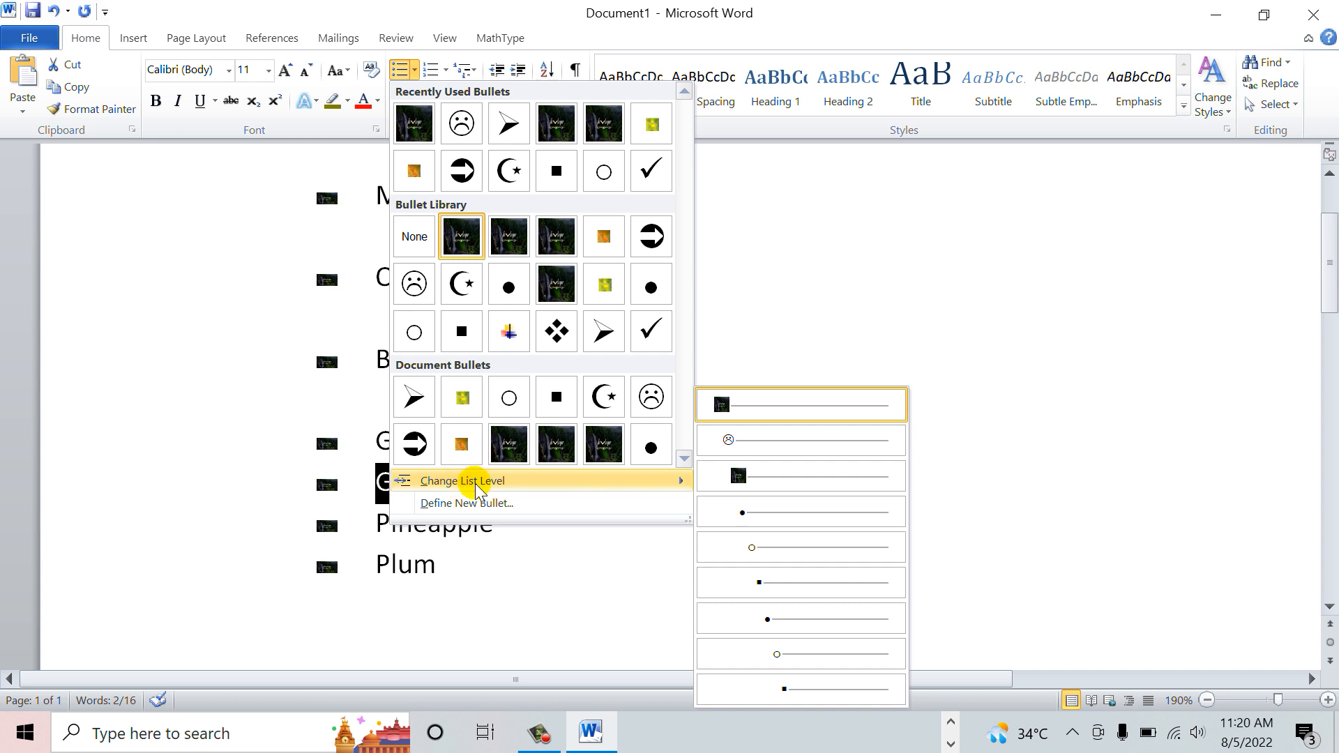
{"action": "left_click", "coordinate": [758, 411]}
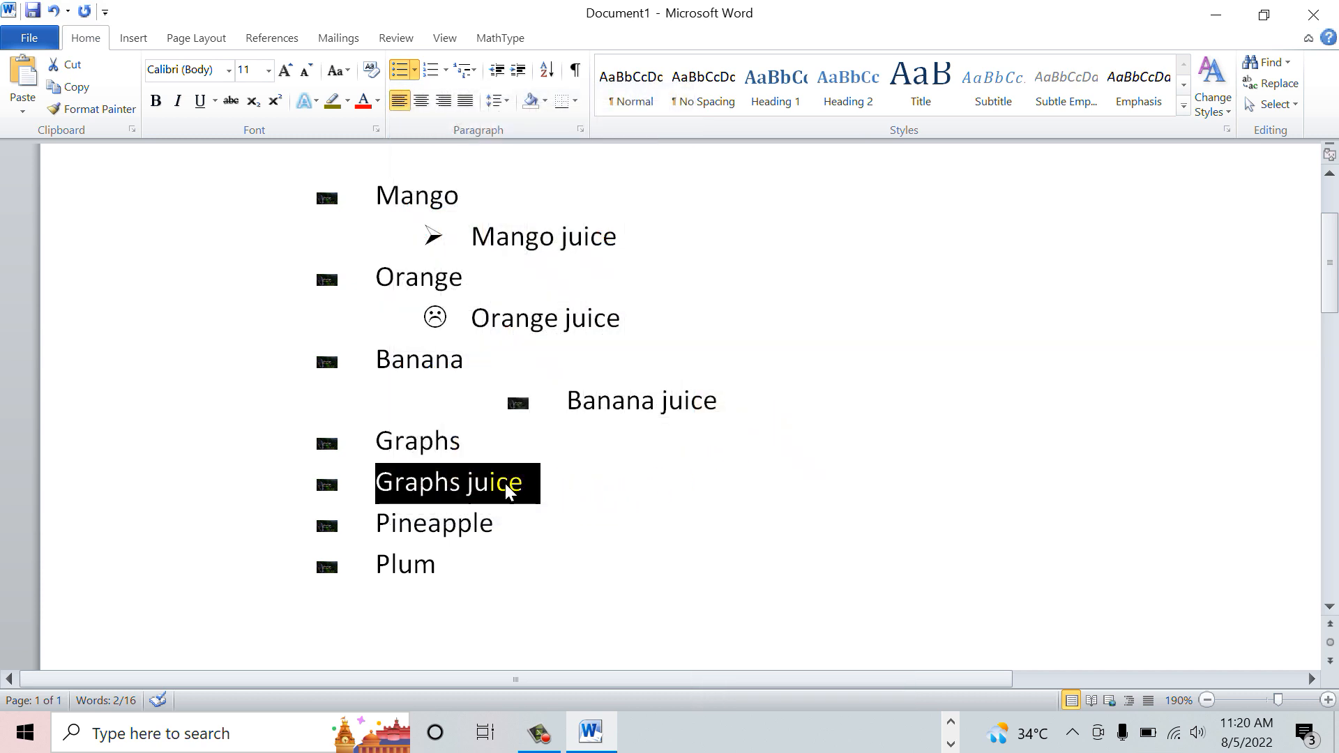
{"action": "left_click", "coordinate": [415, 70]}
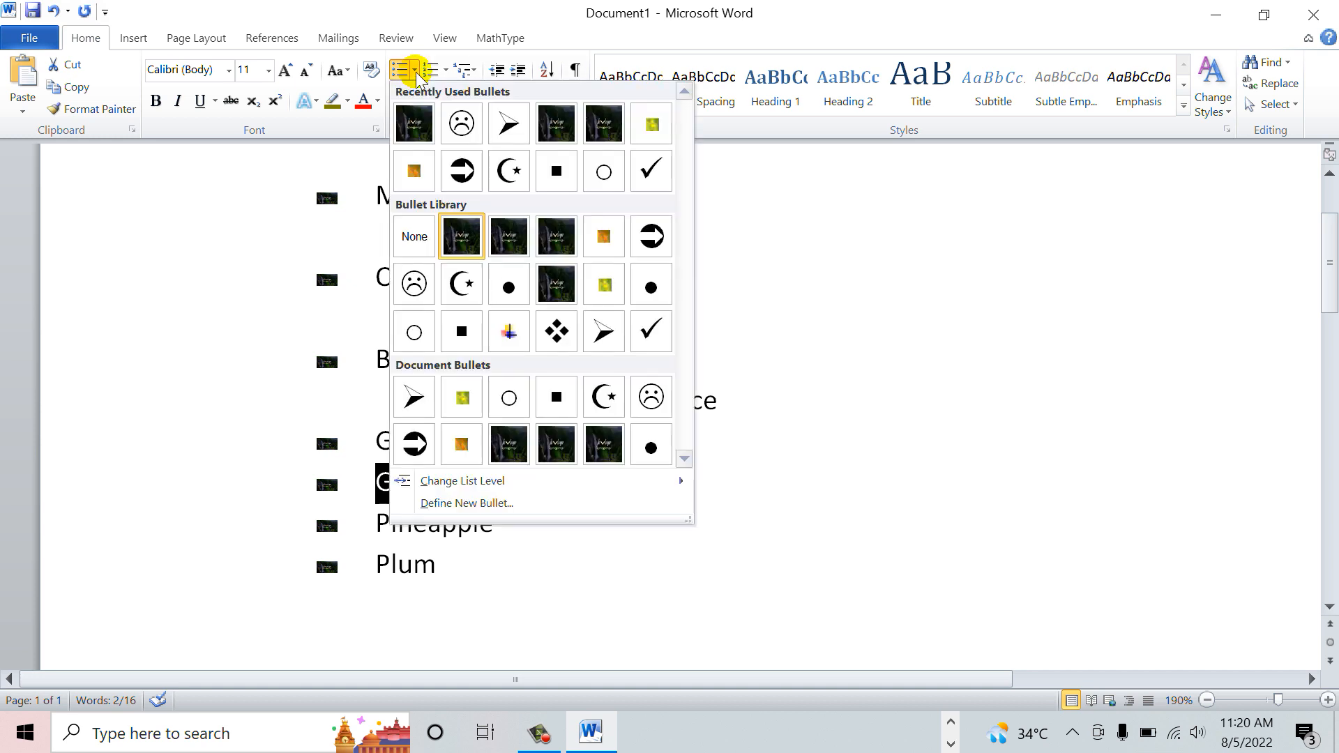
{"action": "mouse_move", "coordinate": [621, 481]}
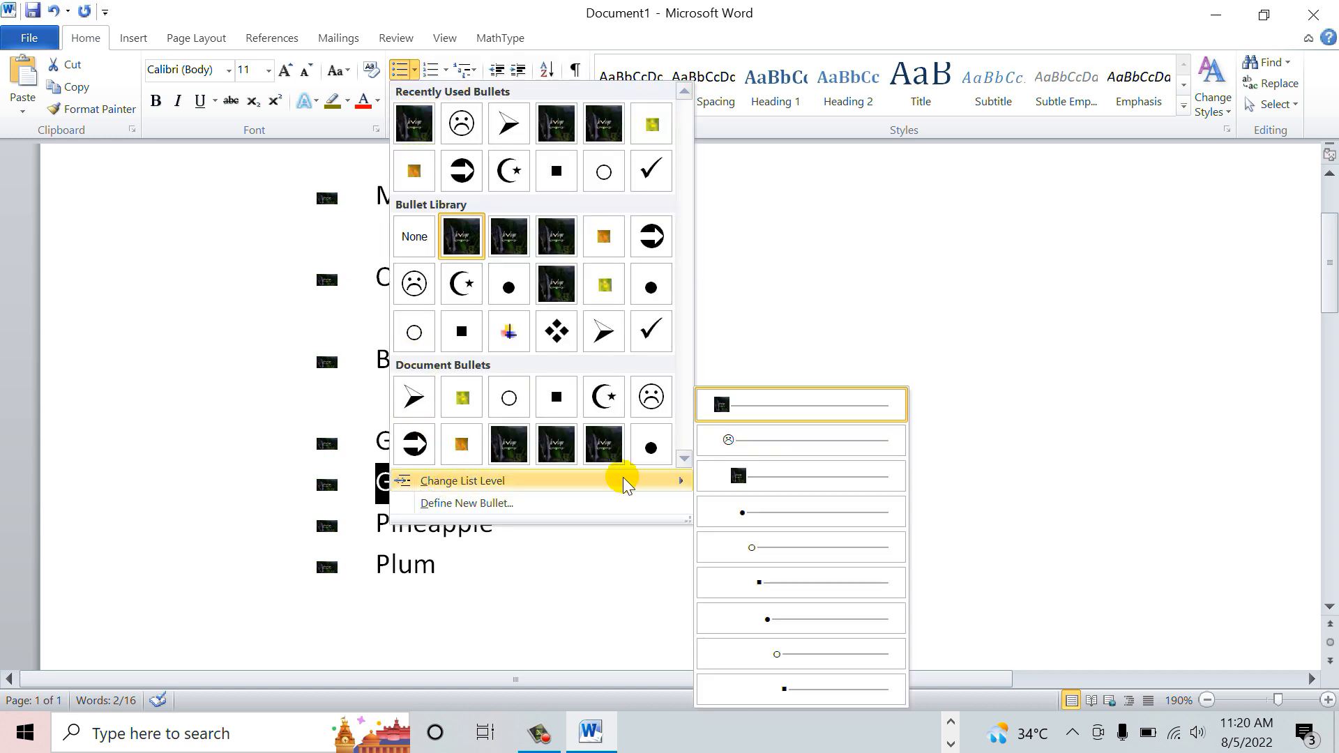
{"action": "left_click", "coordinate": [734, 449]}
{"action": "left_click", "coordinate": [667, 541]}
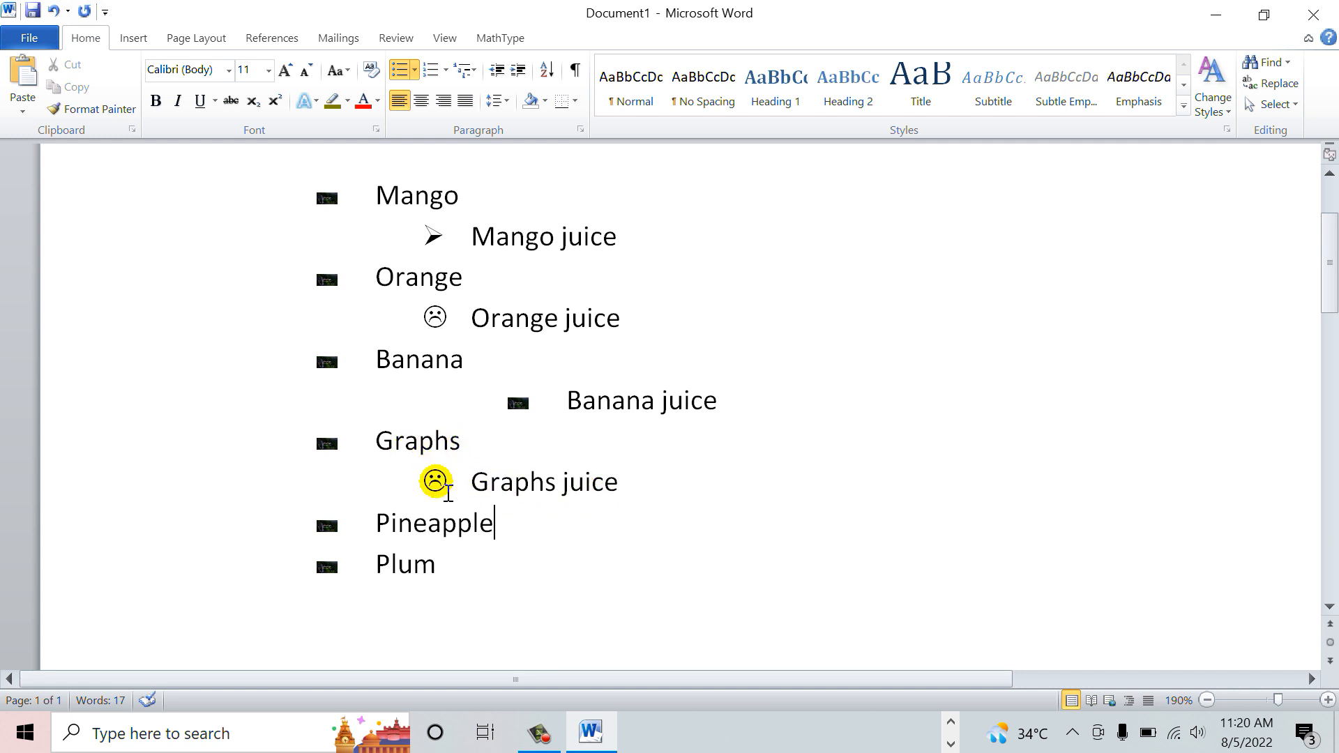
Step: Replace the sad face bullet of the second list level with the circled arrow bullet, starting from the Graphs juice item
{"action": "left_click", "coordinate": [436, 481]}
{"action": "left_click", "coordinate": [415, 70]}
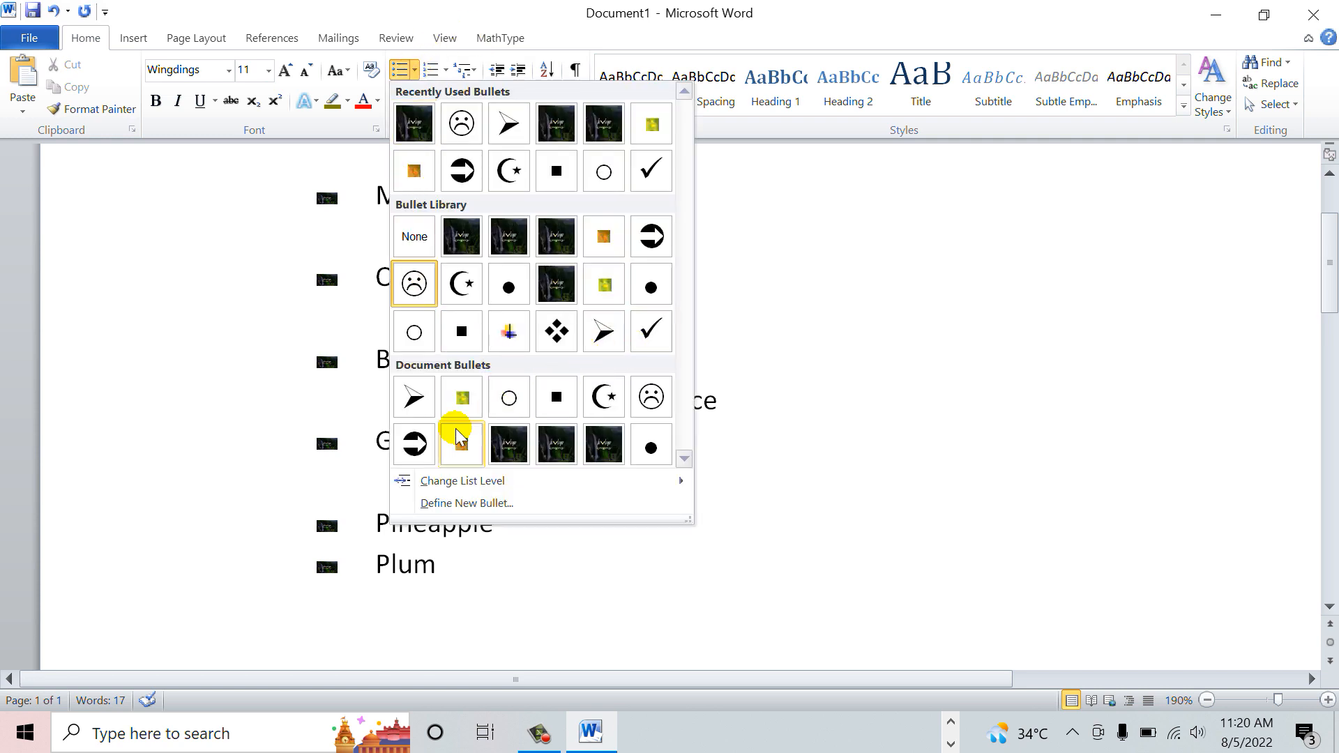
{"action": "left_click", "coordinate": [418, 443]}
{"action": "left_click", "coordinate": [562, 538]}
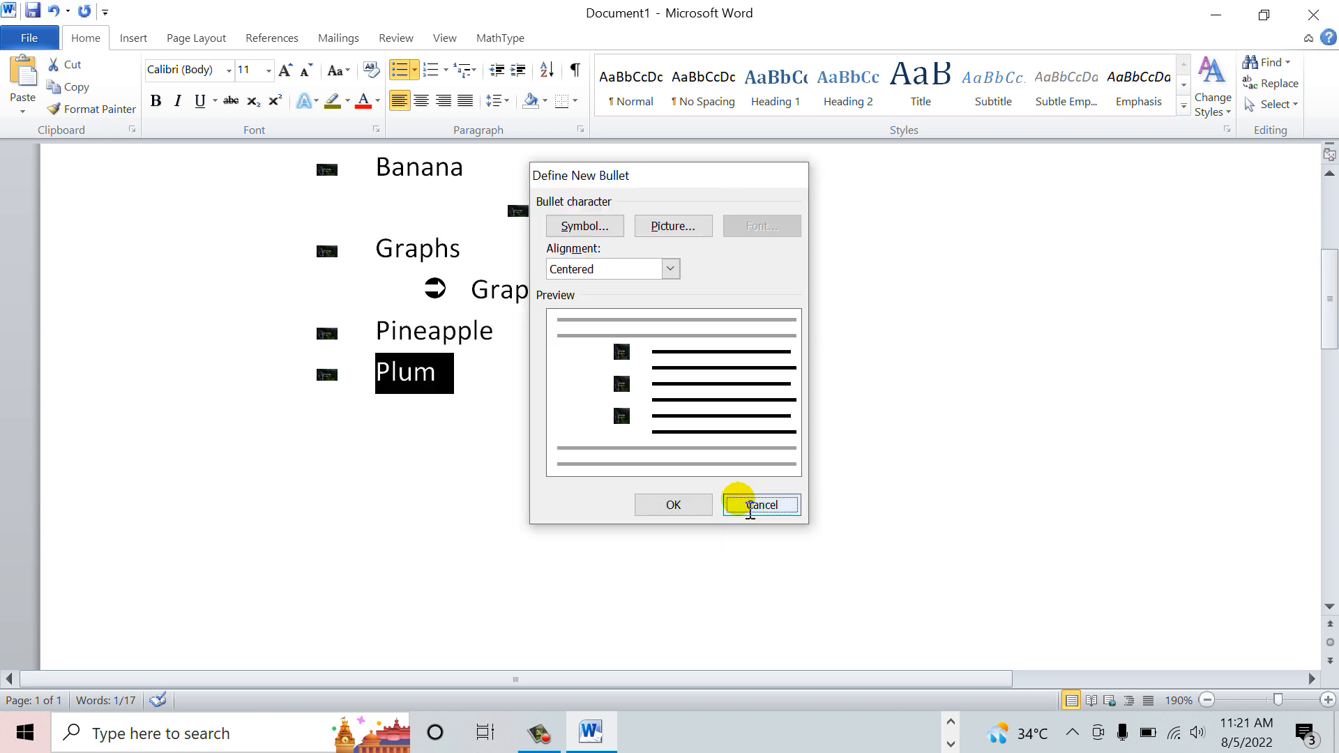
Step: Cancel defining a new bullet for the Plum item and clear the selection
{"action": "left_click", "coordinate": [756, 502]}
{"action": "left_click", "coordinate": [547, 414]}
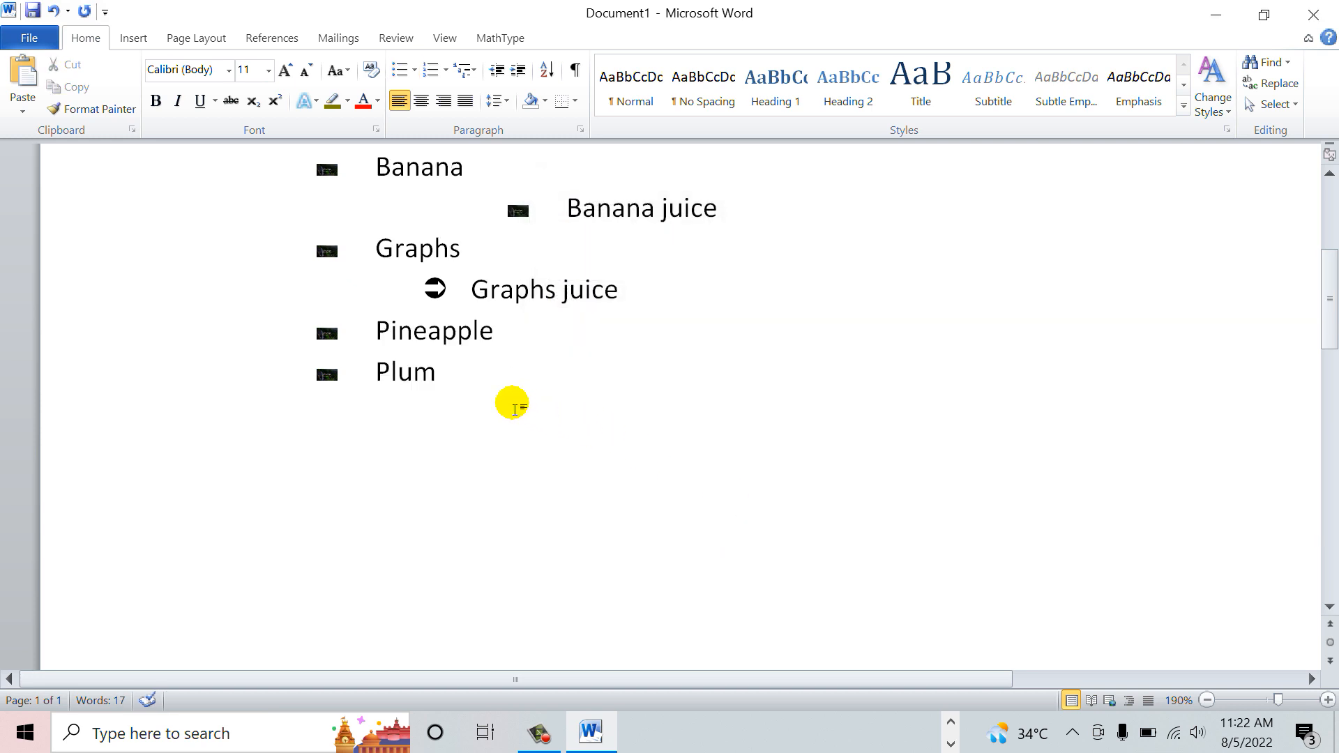
Step: Review the bullets and list levels from Mango through Plum and select the Plum item's text
{"action": "left_click", "coordinate": [350, 377]}
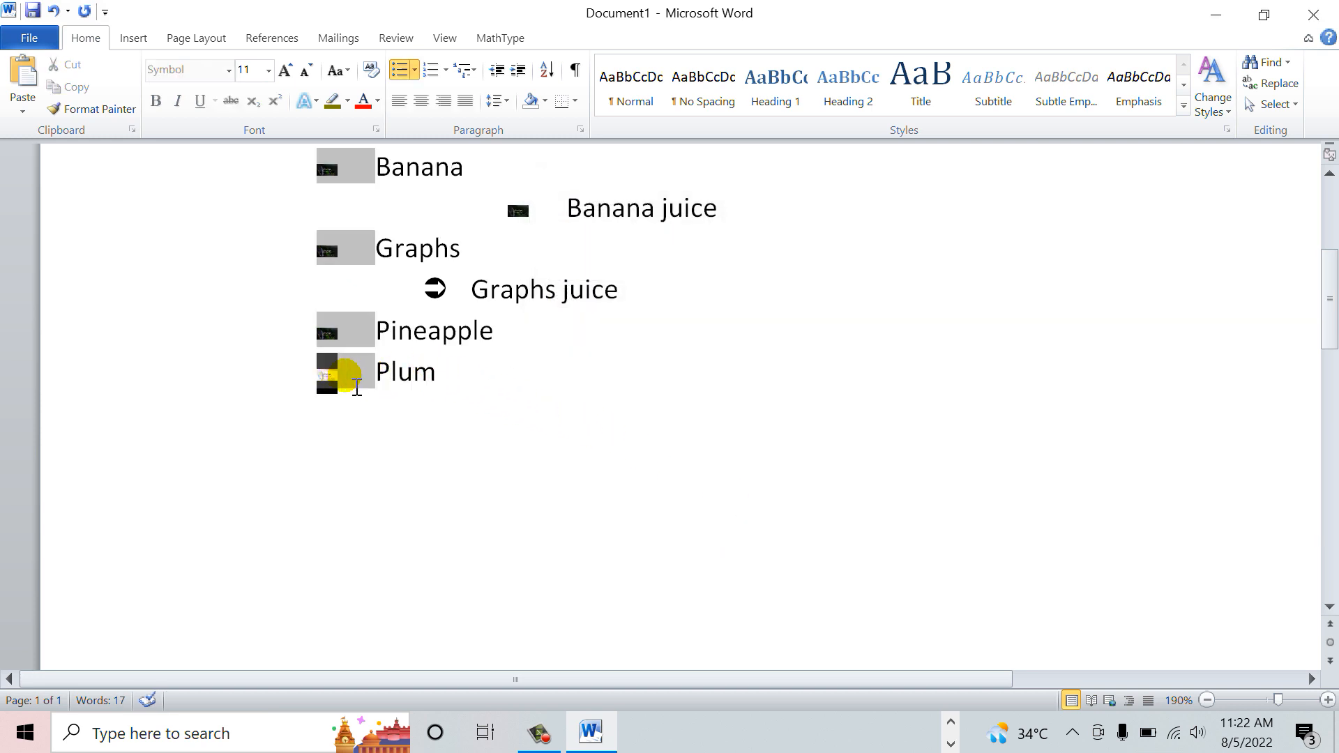
{"action": "left_click", "coordinate": [437, 404]}
{"action": "left_click", "coordinate": [391, 375]}
{"action": "left_click", "coordinate": [450, 376]}
{"action": "scroll", "coordinate": [510, 373], "scroll_direction": "up", "scroll_amount": 2}
{"action": "scroll", "coordinate": [510, 375], "scroll_direction": "up", "scroll_amount": 1}
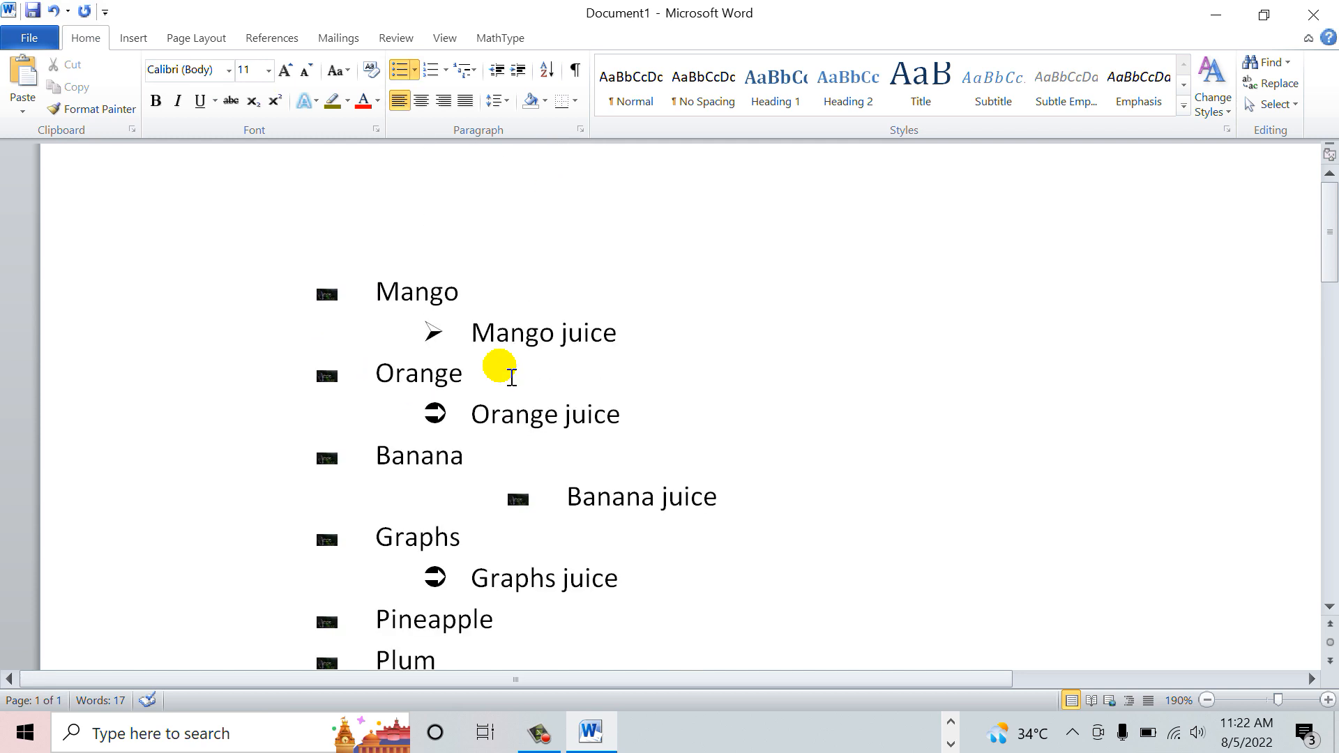
{"action": "scroll", "coordinate": [509, 374], "scroll_direction": "down", "scroll_amount": 3}
{"action": "left_click_drag", "start_coordinate": [446, 382], "coordinate": [380, 383]}
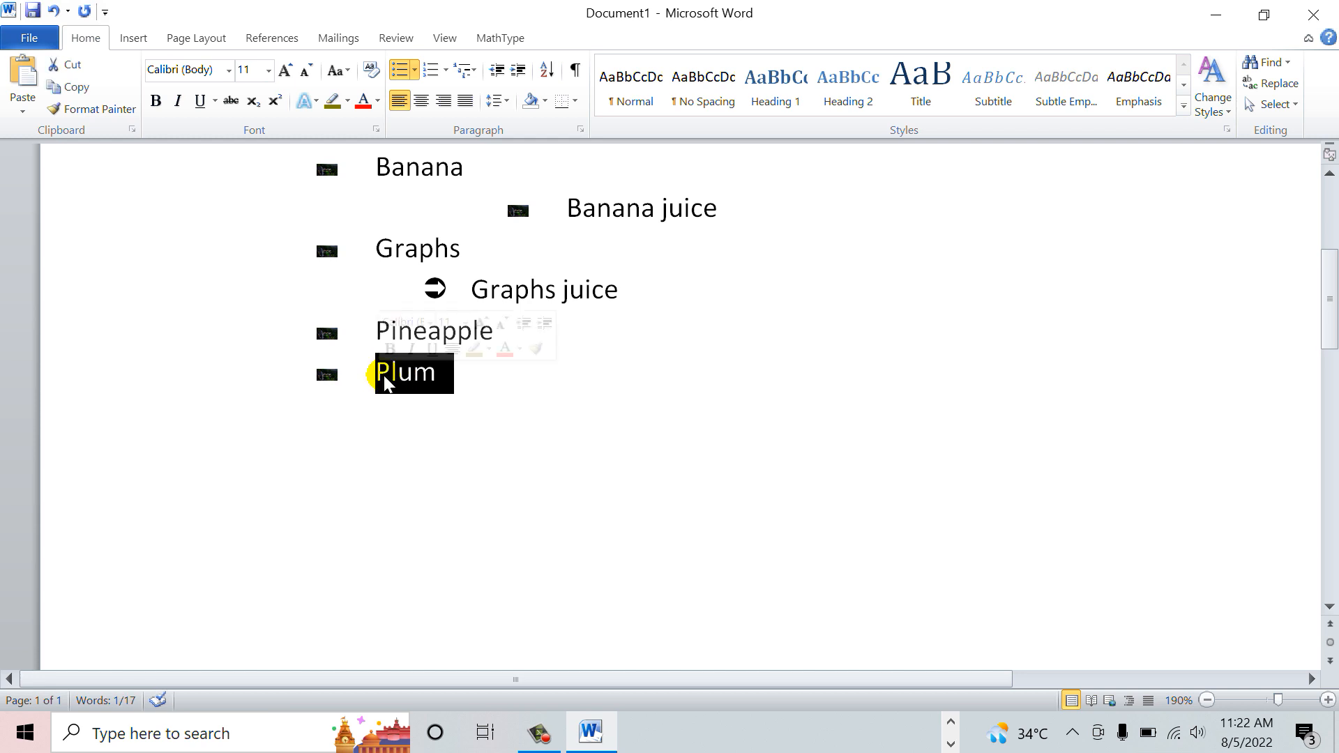
Step: Define the double-headed arrow, character 171 of the Symbol font, as the new bullet for the Plum item
{"action": "left_click", "coordinate": [415, 71]}
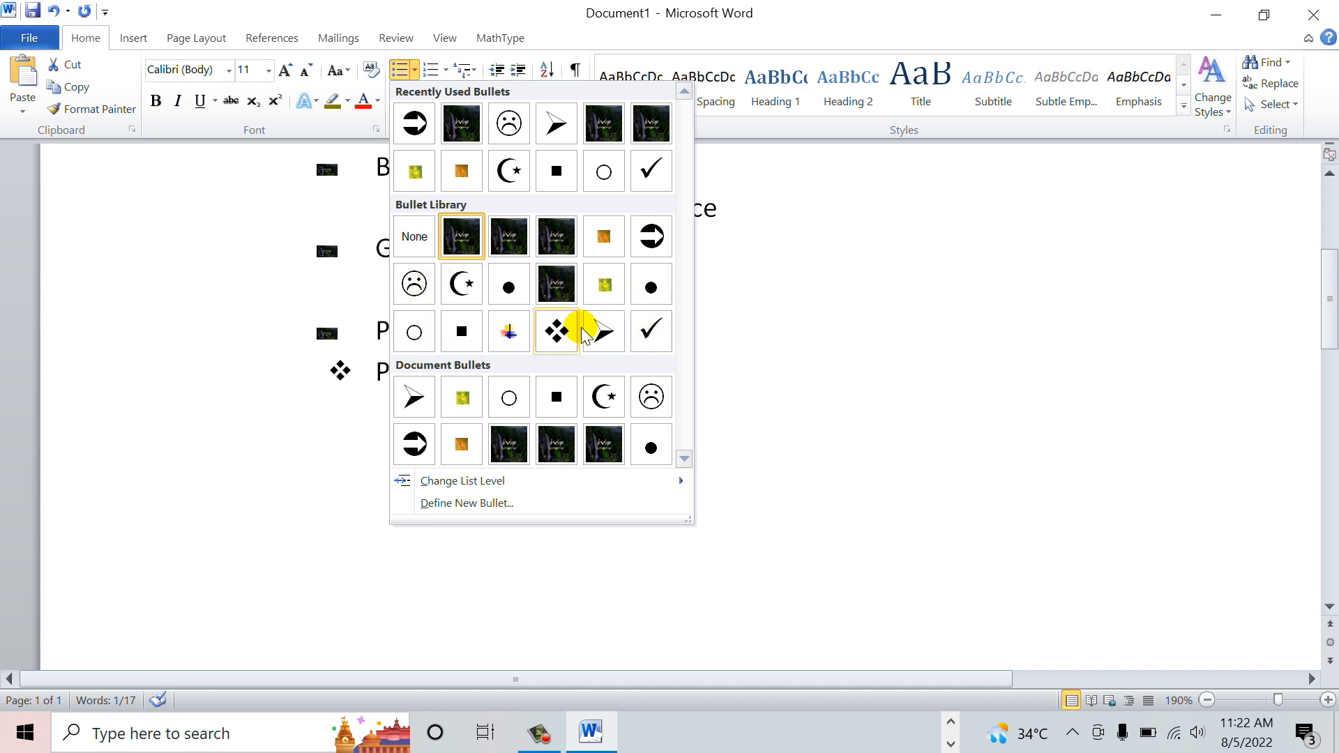
{"action": "left_click", "coordinate": [469, 503]}
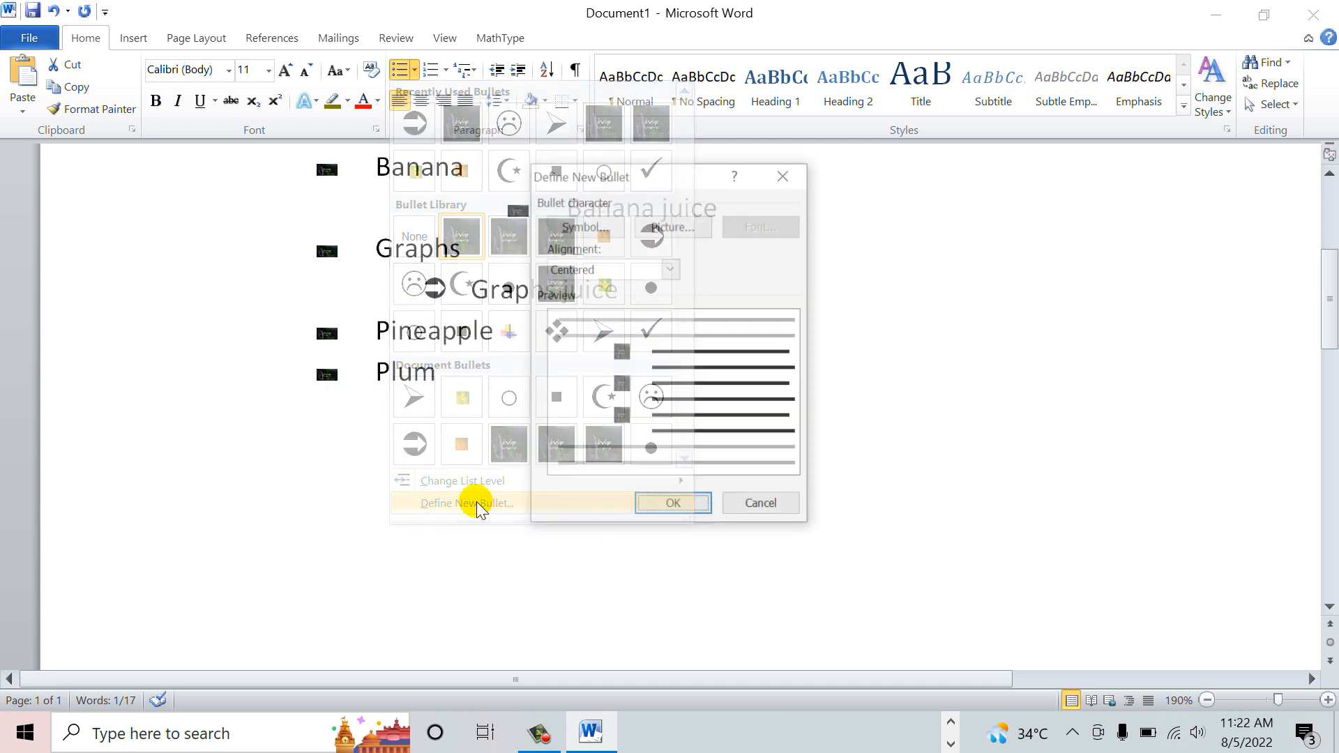
{"action": "left_click", "coordinate": [597, 228]}
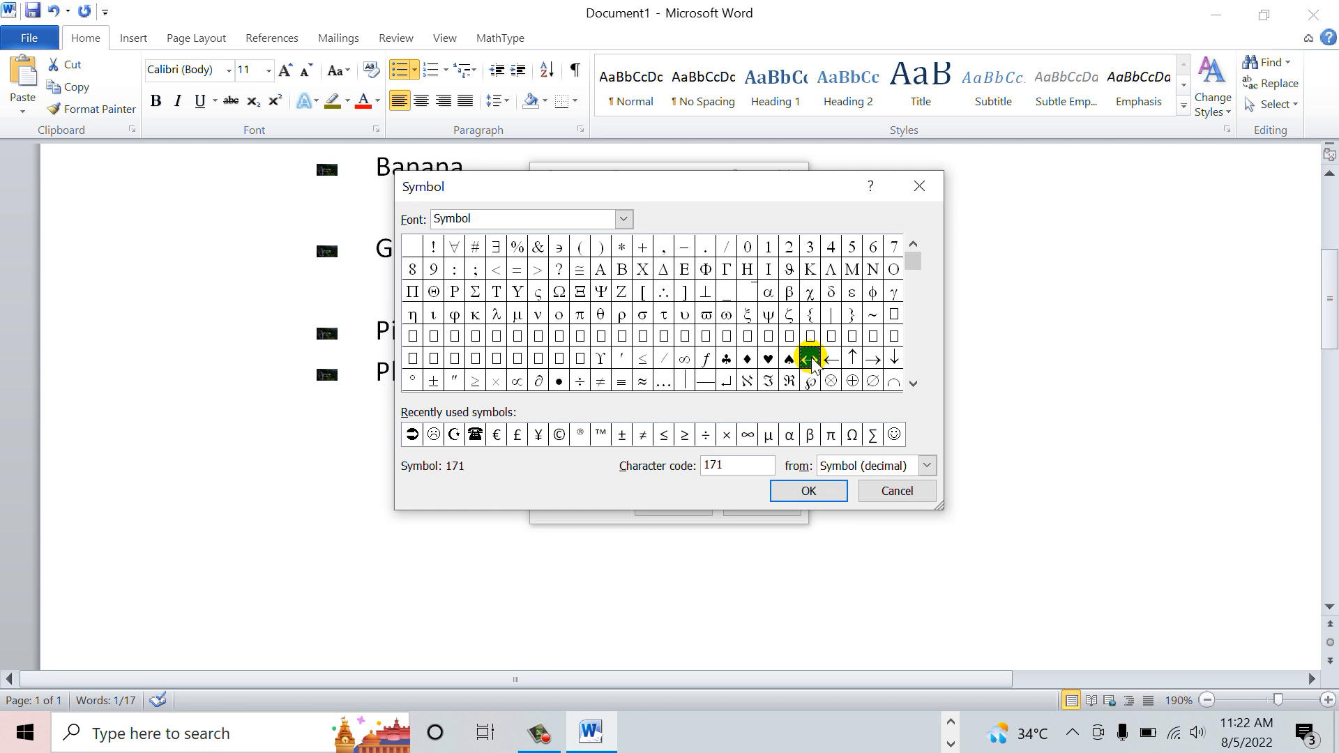
{"action": "left_click", "coordinate": [806, 491]}
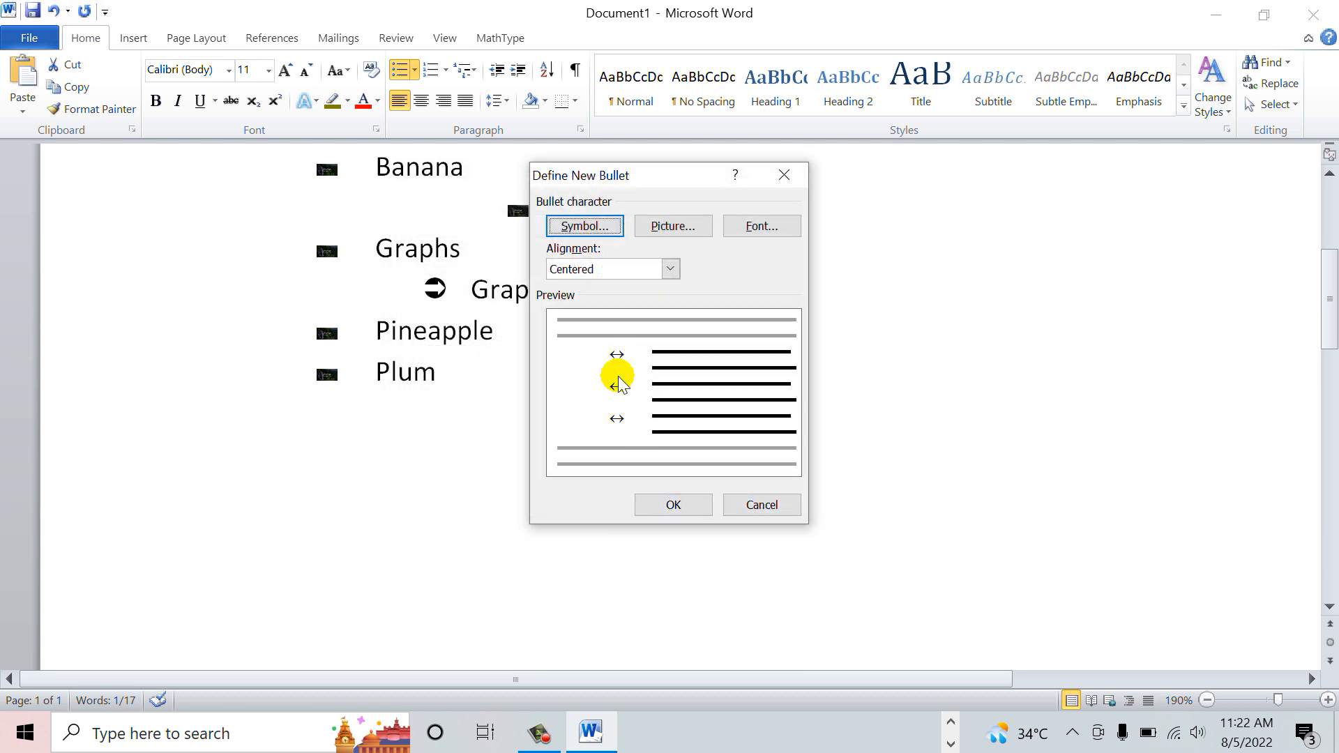
{"action": "left_click", "coordinate": [671, 505]}
{"action": "left_click", "coordinate": [442, 427]}
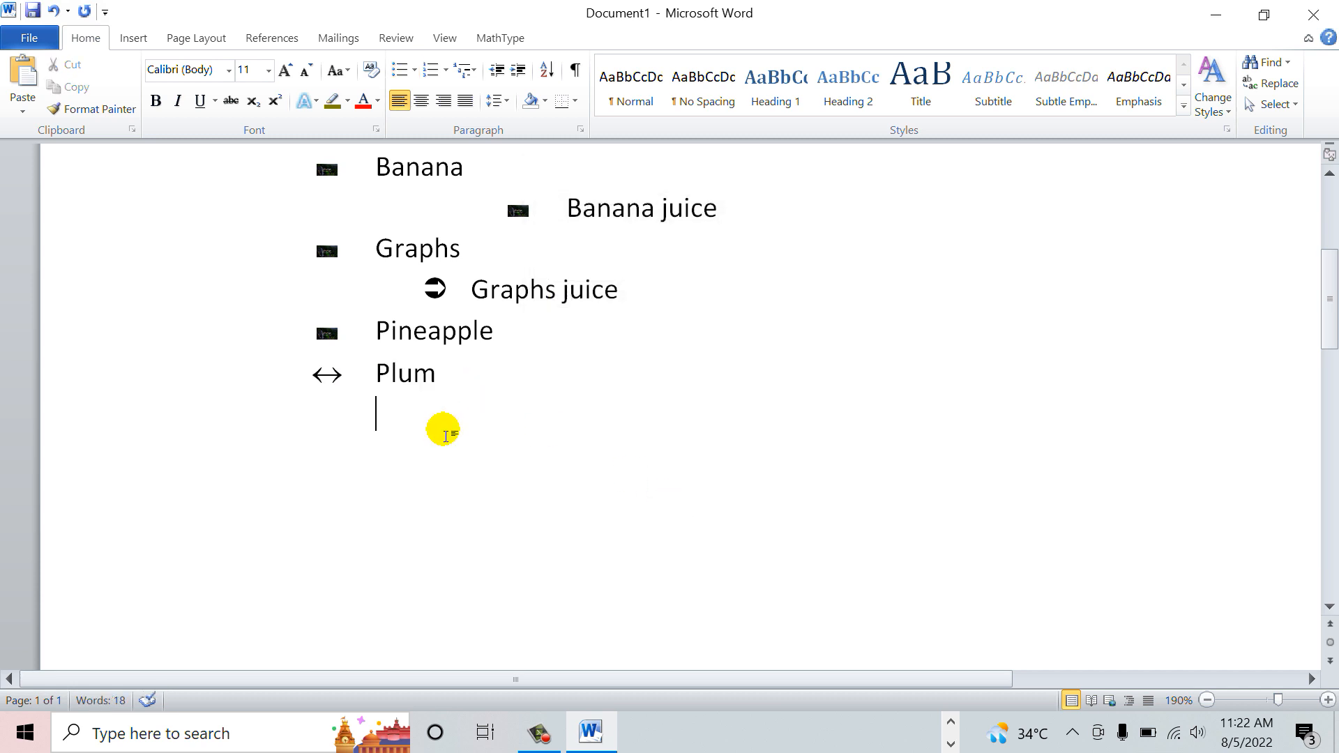
{"action": "left_click_drag", "start_coordinate": [377, 375], "coordinate": [448, 379]}
{"action": "left_click", "coordinate": [458, 428]}
{"action": "double_click", "coordinate": [409, 385]}
{"action": "left_click", "coordinate": [398, 408]}
{"action": "left_click", "coordinate": [398, 376]}
{"action": "left_click", "coordinate": [467, 391]}
Step: Apply the recently used double-headed arrow bullet to the Pineapple item
{"action": "scroll", "coordinate": [467, 387], "scroll_direction": "up", "scroll_amount": 1}
{"action": "left_click_drag", "start_coordinate": [507, 431], "coordinate": [370, 437]}
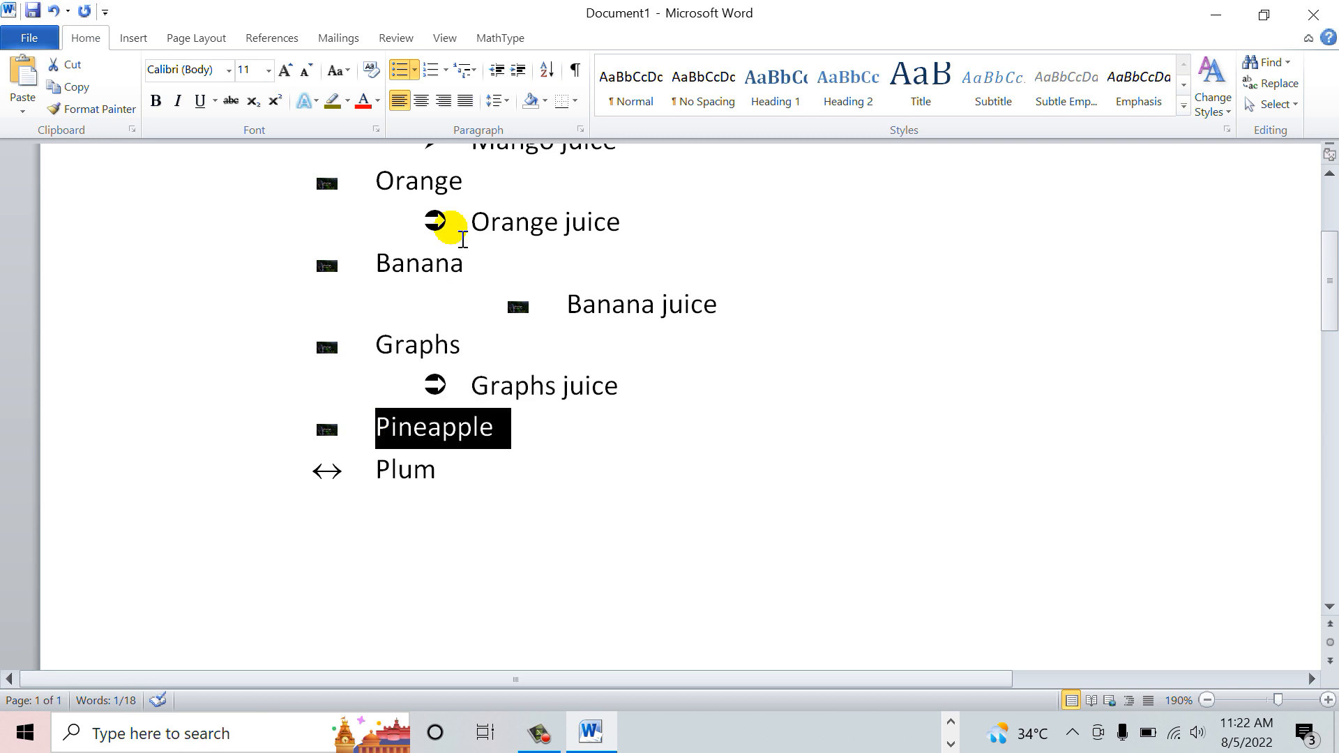
{"action": "left_click", "coordinate": [415, 70]}
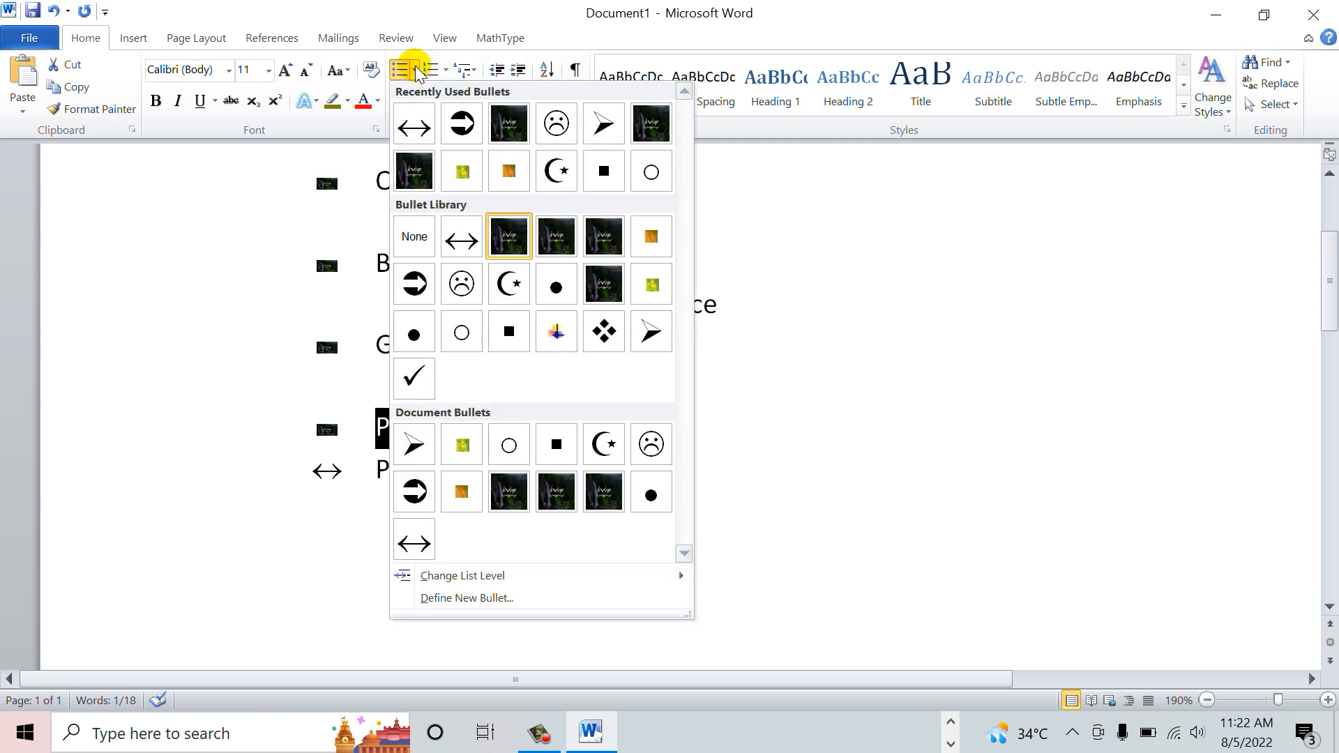
{"action": "left_click", "coordinate": [412, 125]}
{"action": "left_click", "coordinate": [483, 516]}
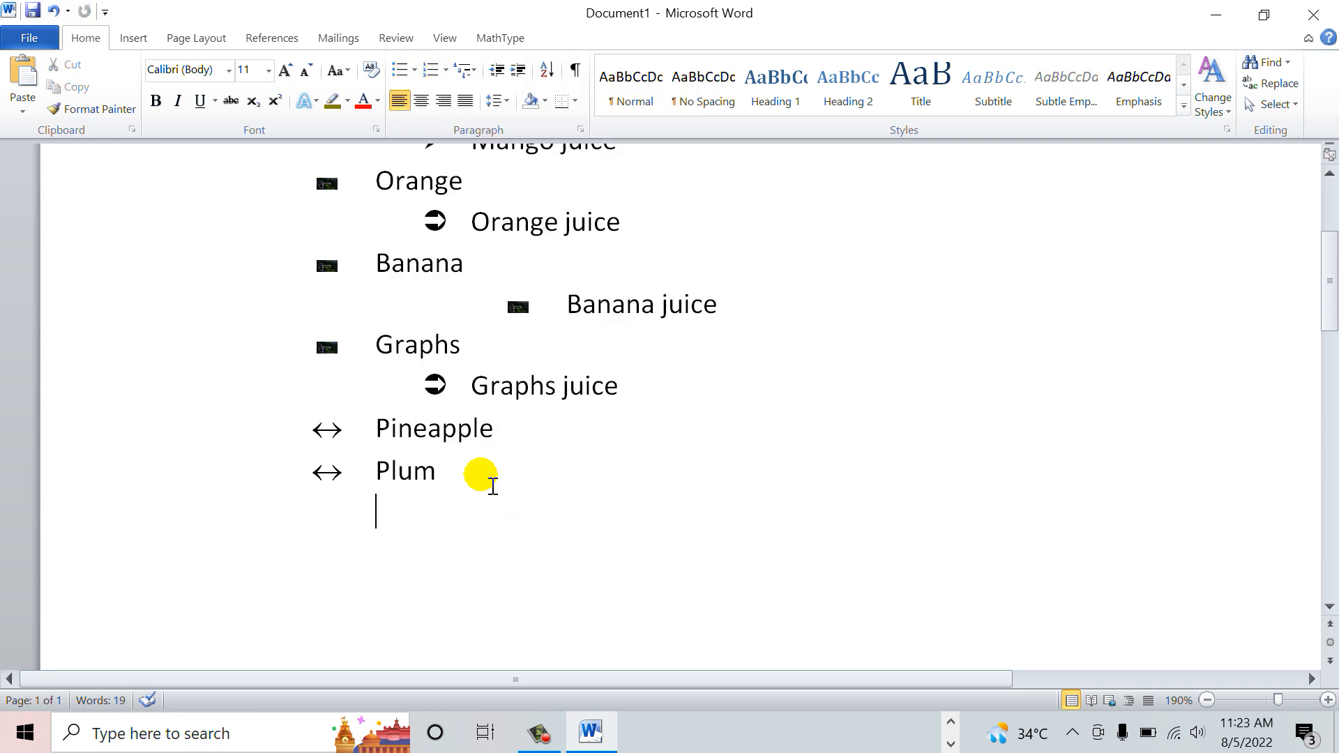
{"action": "left_click", "coordinate": [342, 477]}
{"action": "left_click", "coordinate": [371, 513]}
{"action": "left_click", "coordinate": [336, 473]}
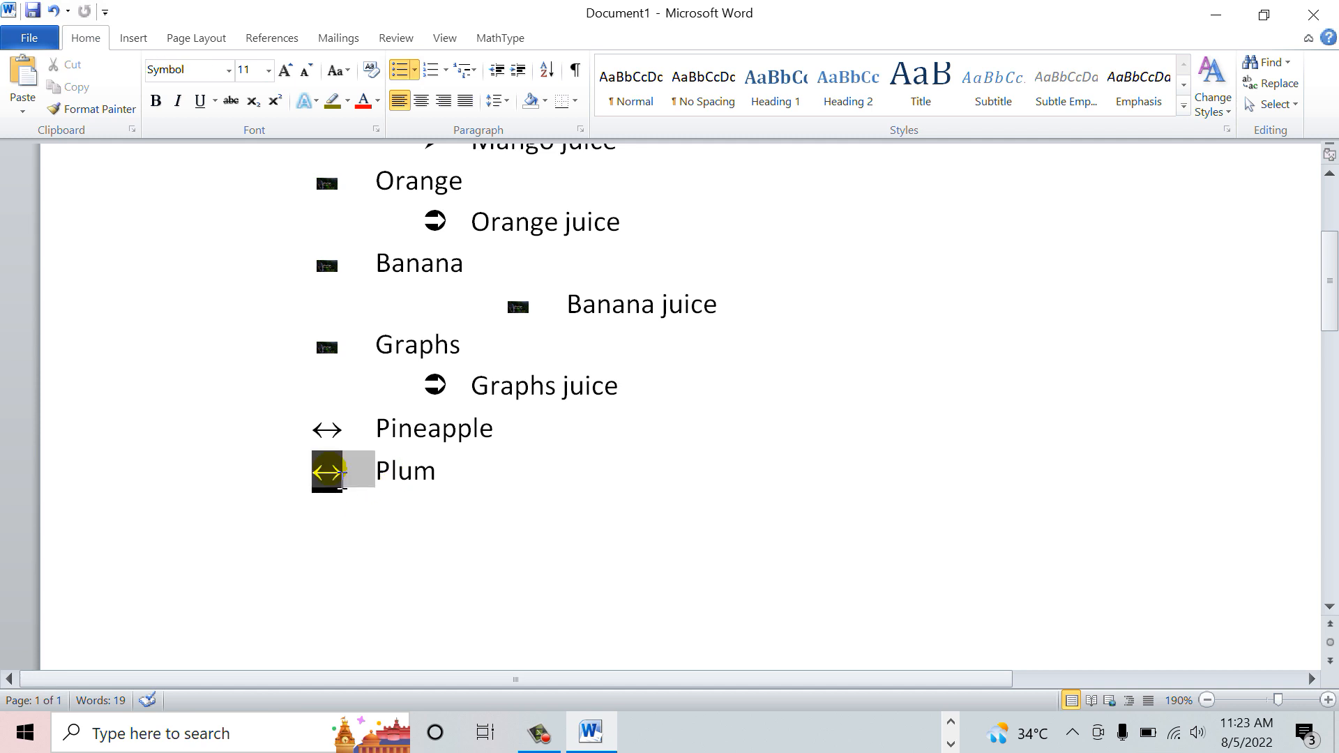
{"action": "left_click", "coordinate": [375, 522]}
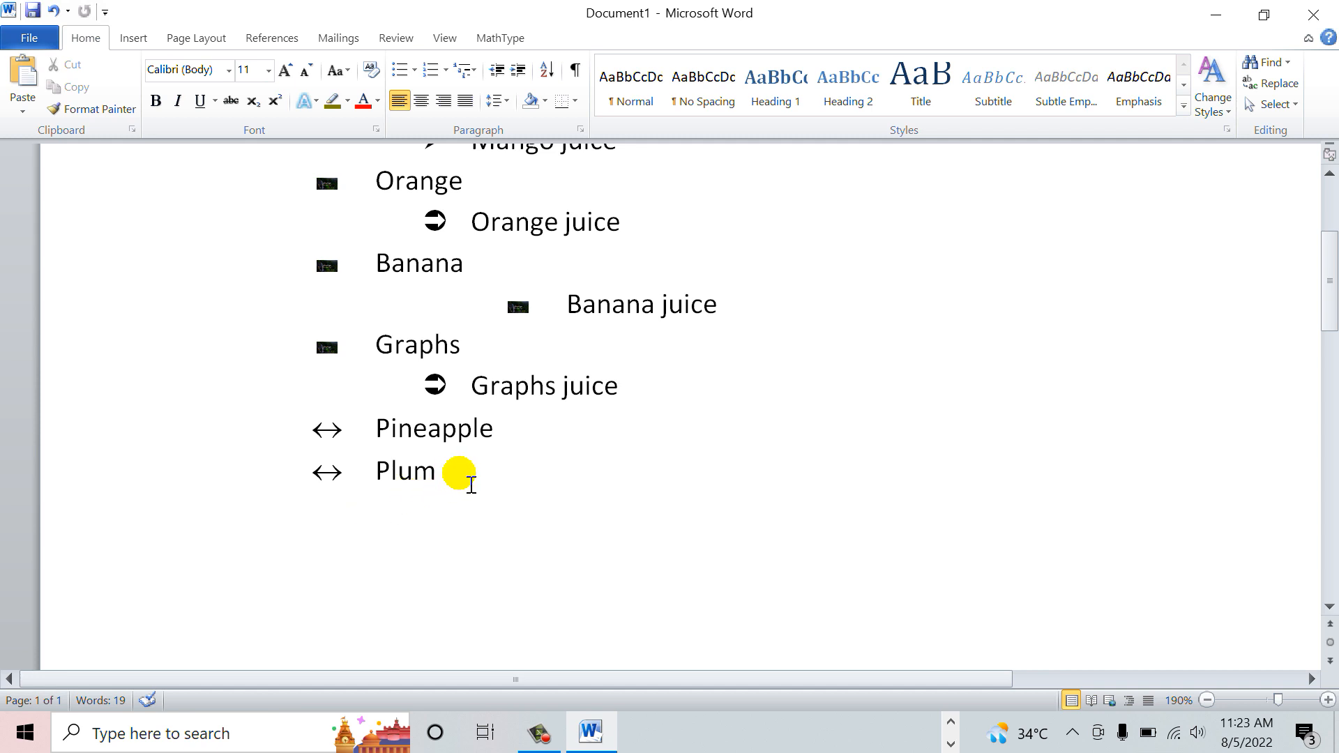
Step: Import the picture make (3) from the Downloads folder into the picture bullets while defining a new bullet for the Plum item
{"action": "left_click_drag", "start_coordinate": [470, 486], "coordinate": [353, 469]}
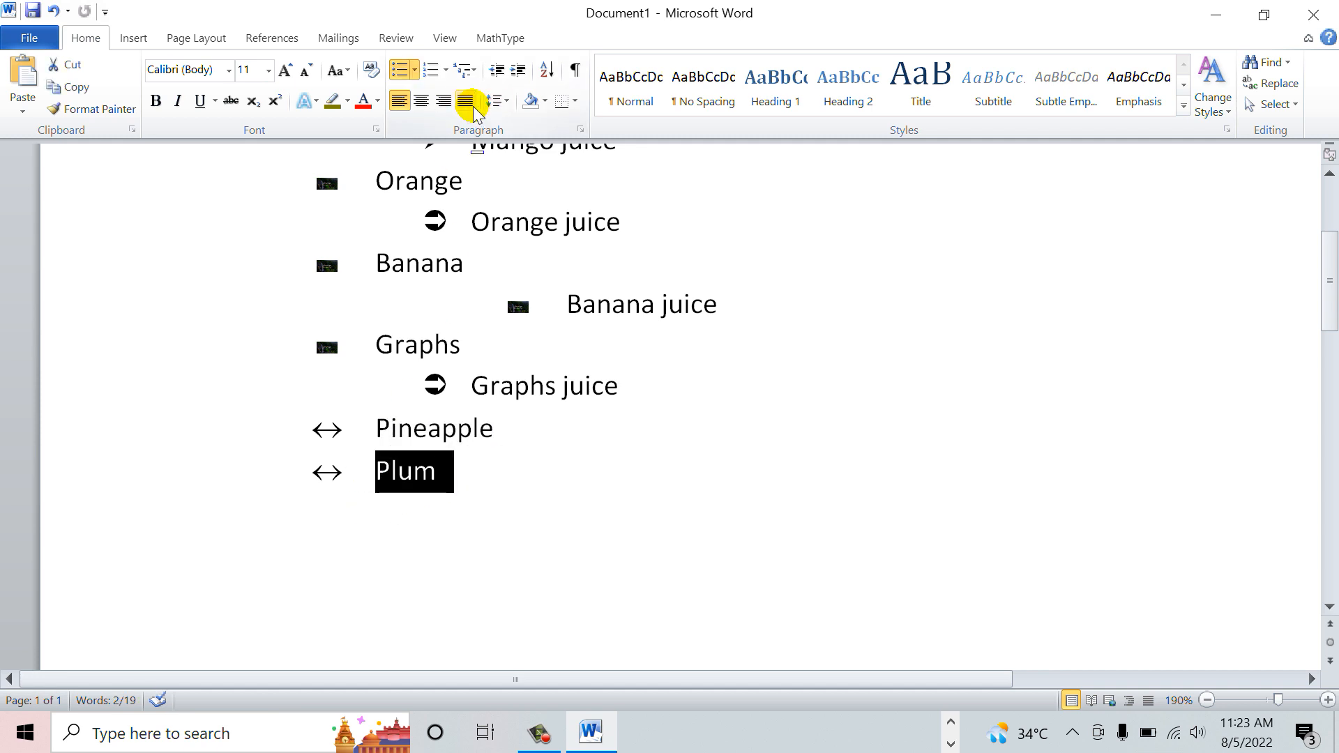
{"action": "left_click", "coordinate": [415, 69]}
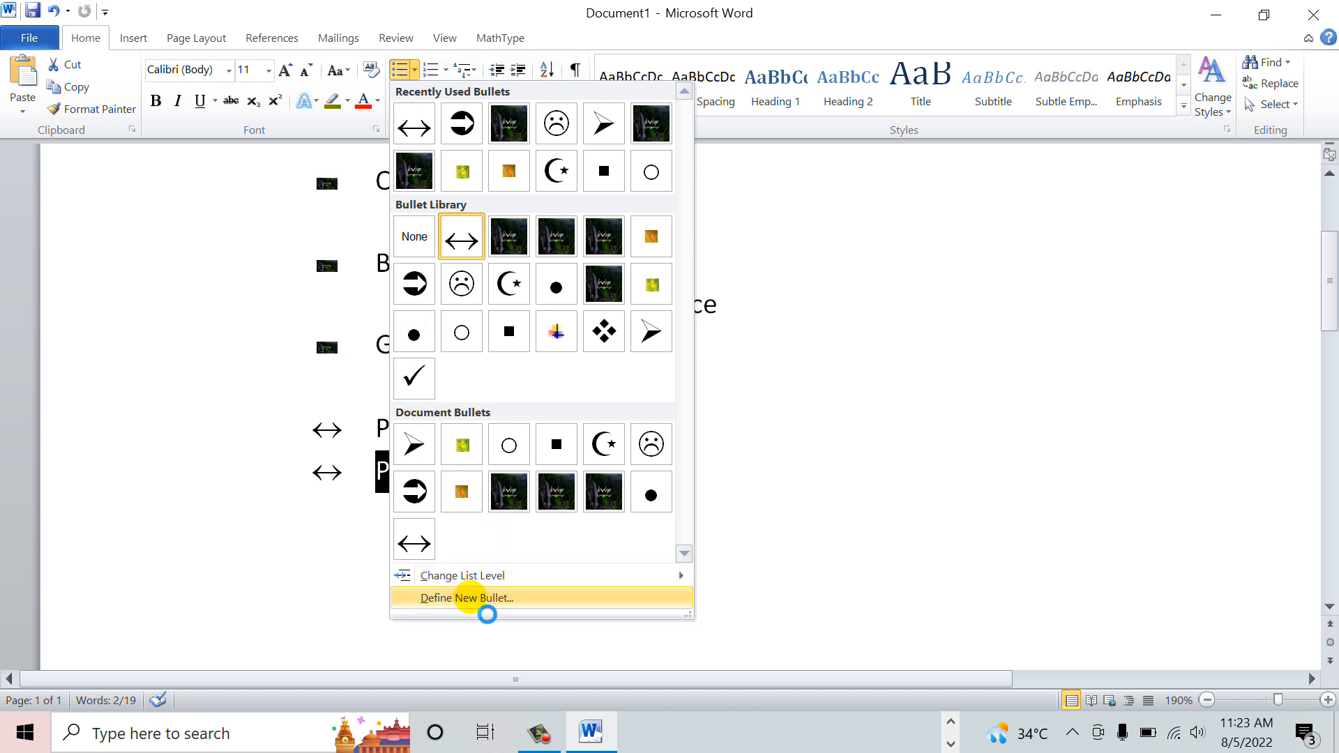
{"action": "left_click", "coordinate": [468, 598]}
{"action": "left_click", "coordinate": [673, 225]}
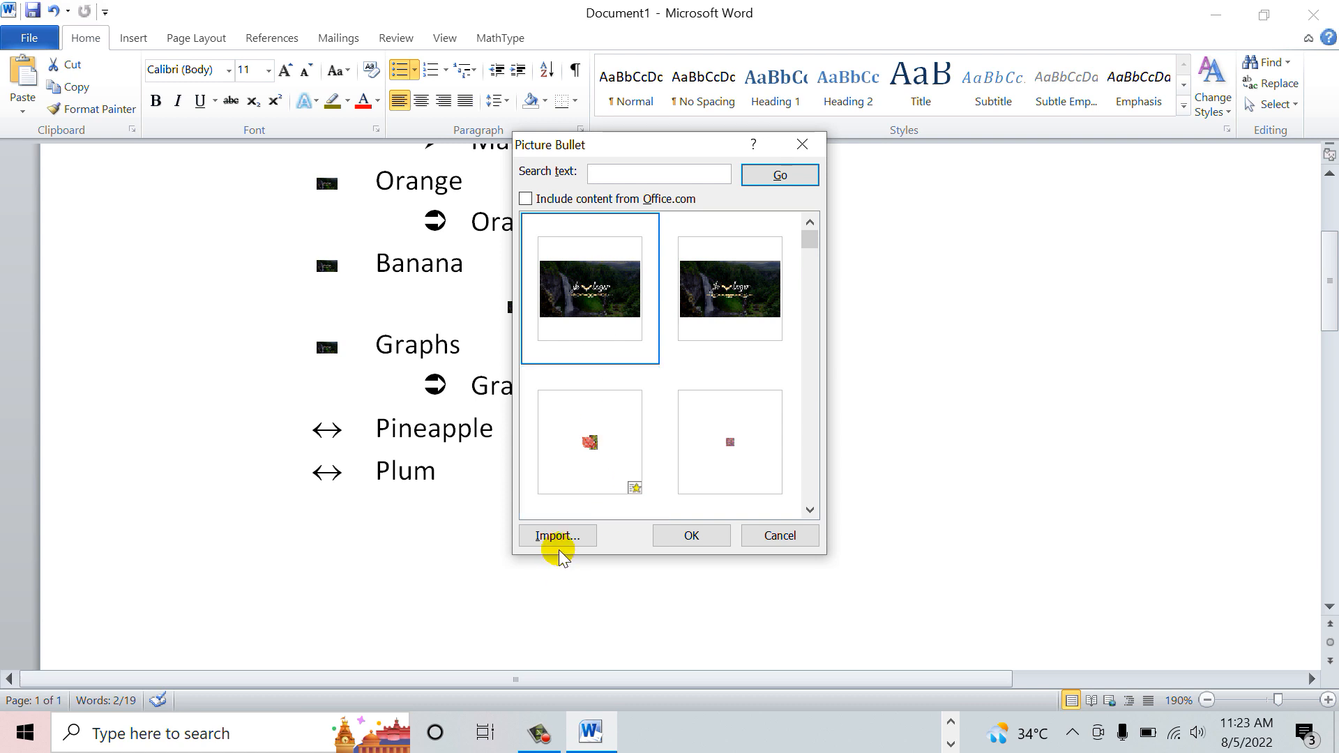
{"action": "scroll", "coordinate": [727, 389], "scroll_direction": "down", "scroll_amount": 3}
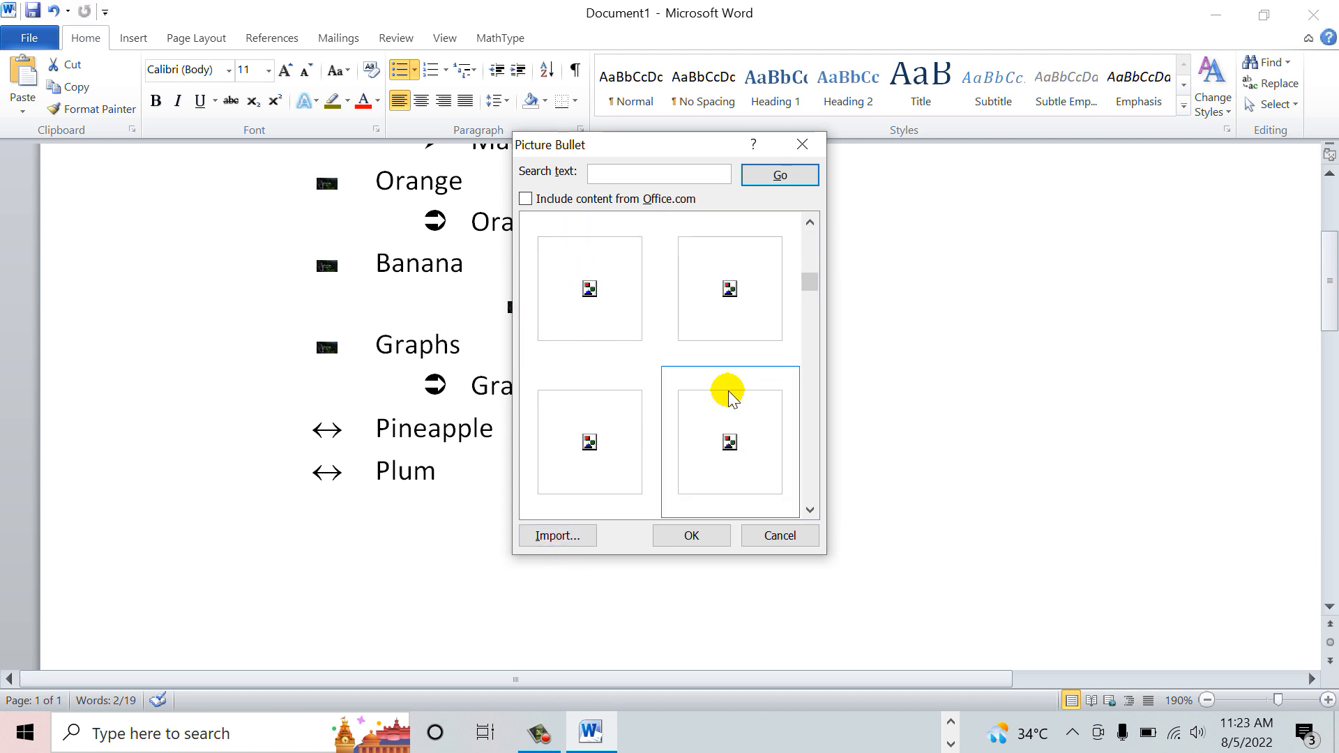
{"action": "scroll", "coordinate": [726, 389], "scroll_direction": "down", "scroll_amount": 3}
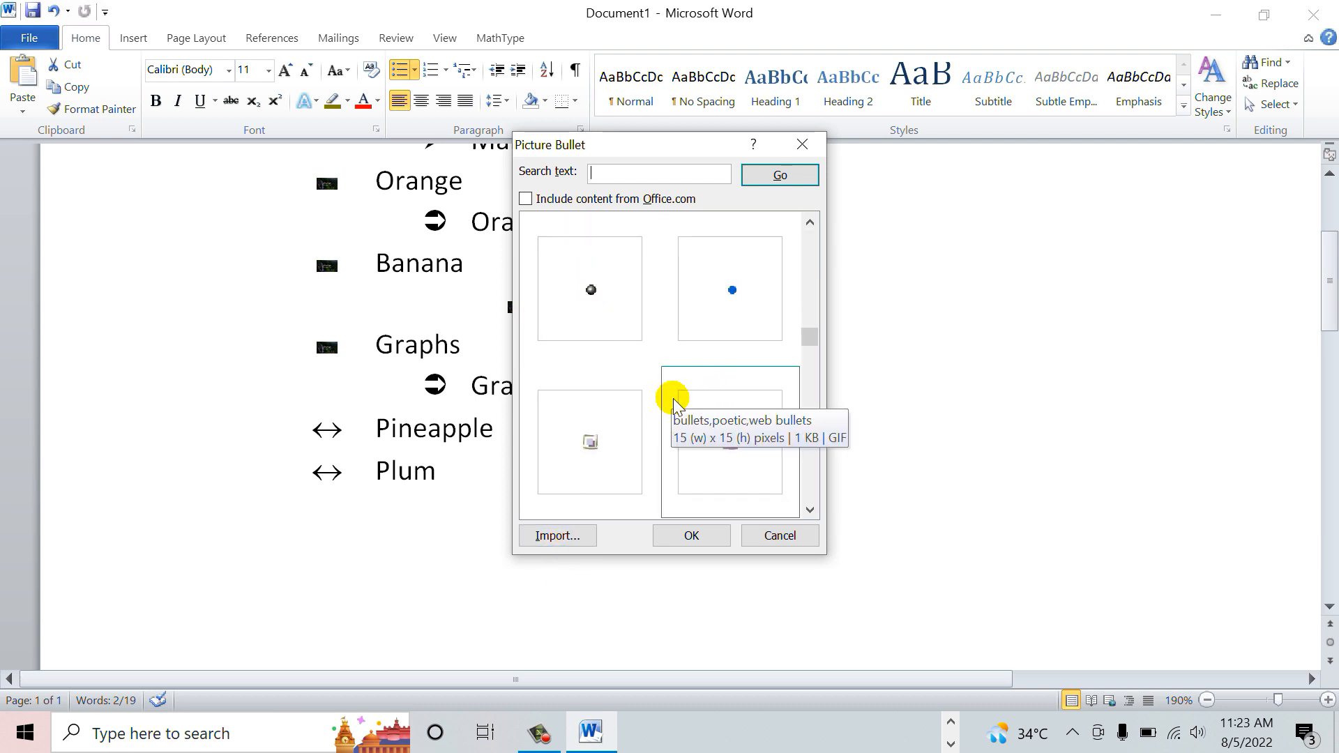
{"action": "left_click", "coordinate": [547, 537]}
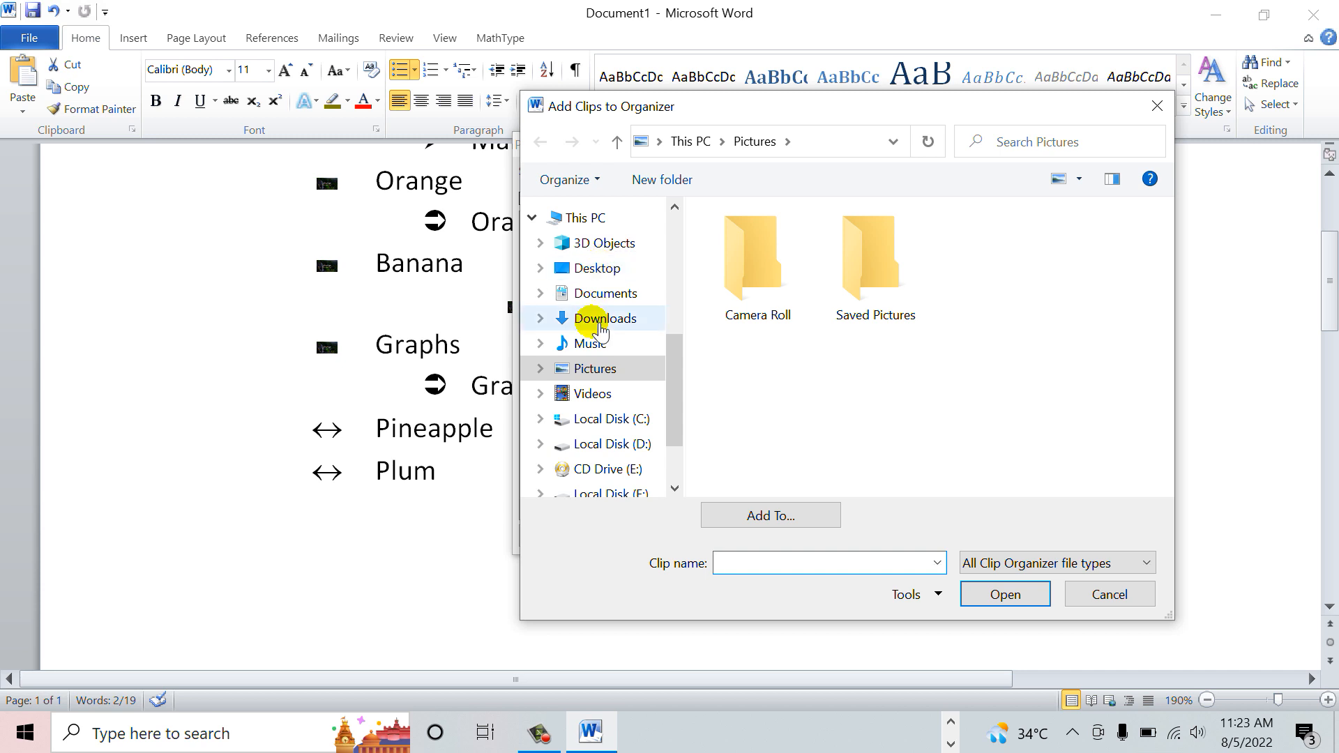
{"action": "left_click", "coordinate": [591, 318]}
{"action": "scroll", "coordinate": [763, 309], "scroll_direction": "down", "scroll_amount": 7}
{"action": "scroll", "coordinate": [775, 328], "scroll_direction": "up", "scroll_amount": 4}
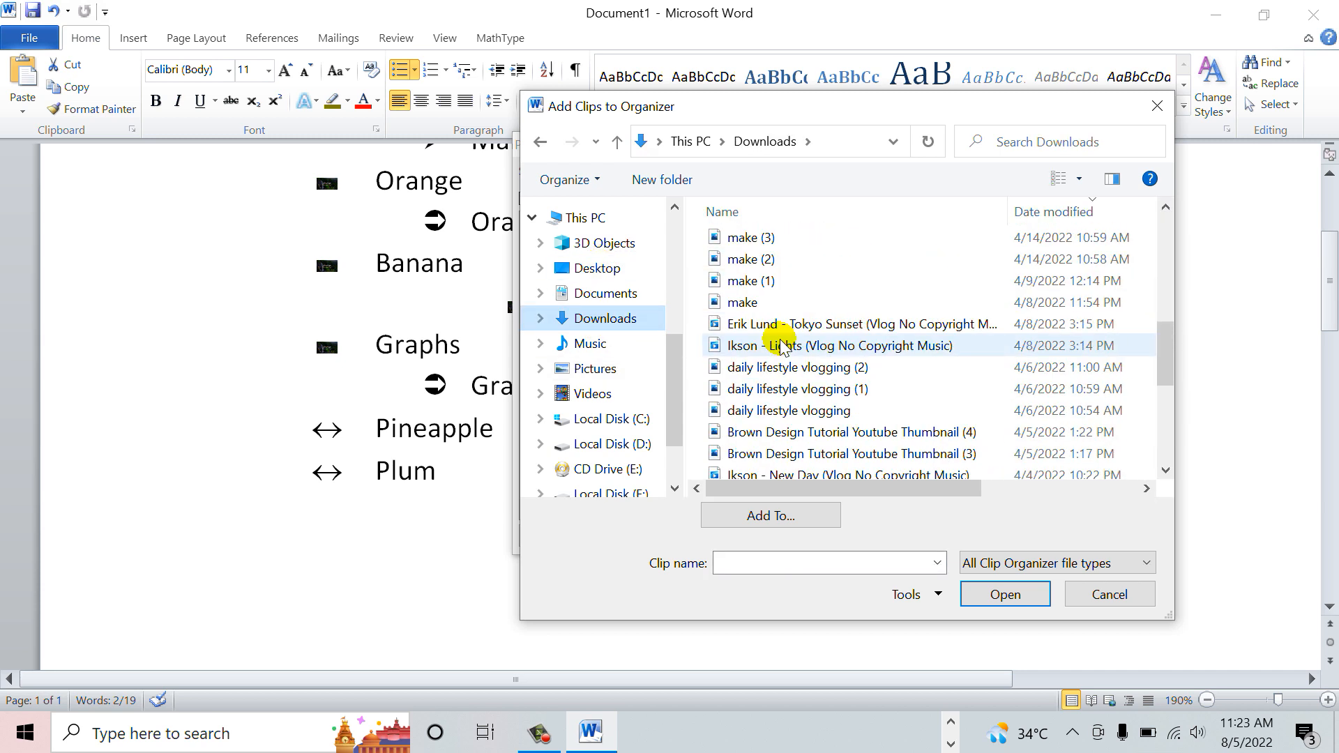
{"action": "left_click", "coordinate": [755, 304]}
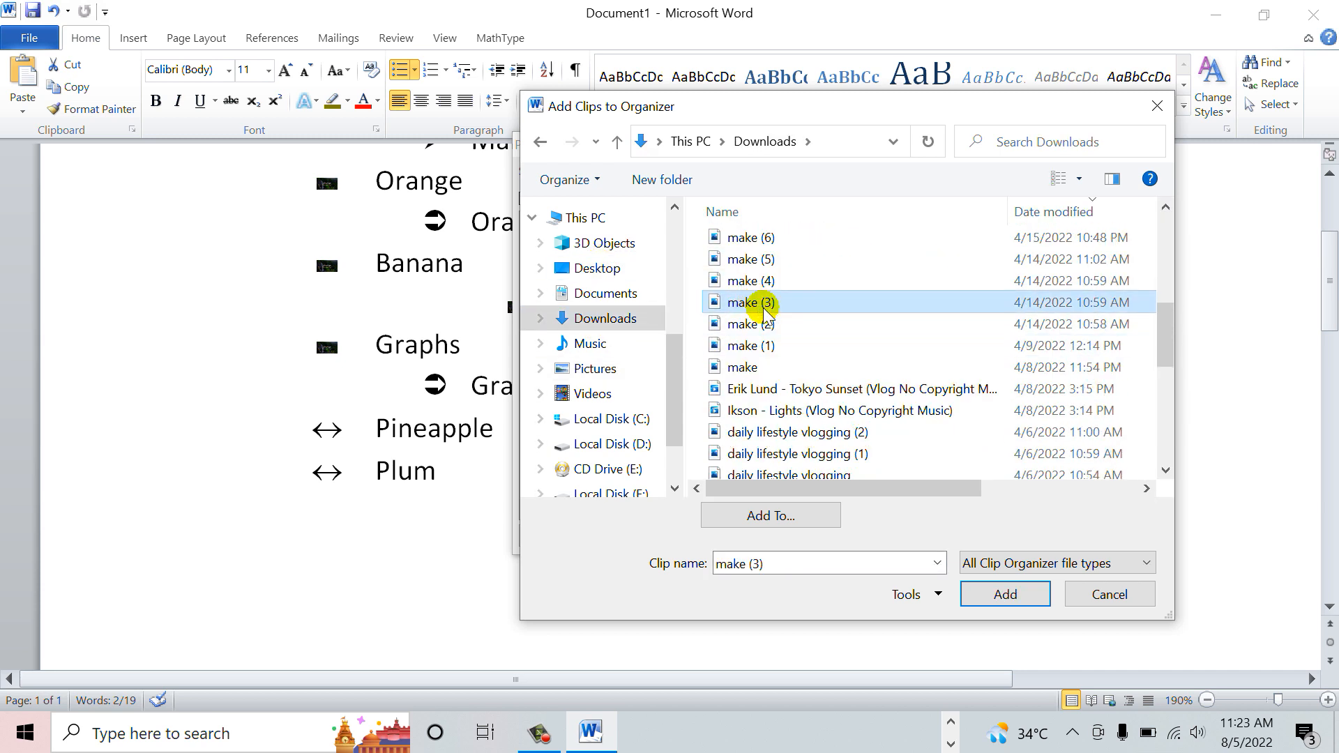
{"action": "left_click", "coordinate": [1005, 595]}
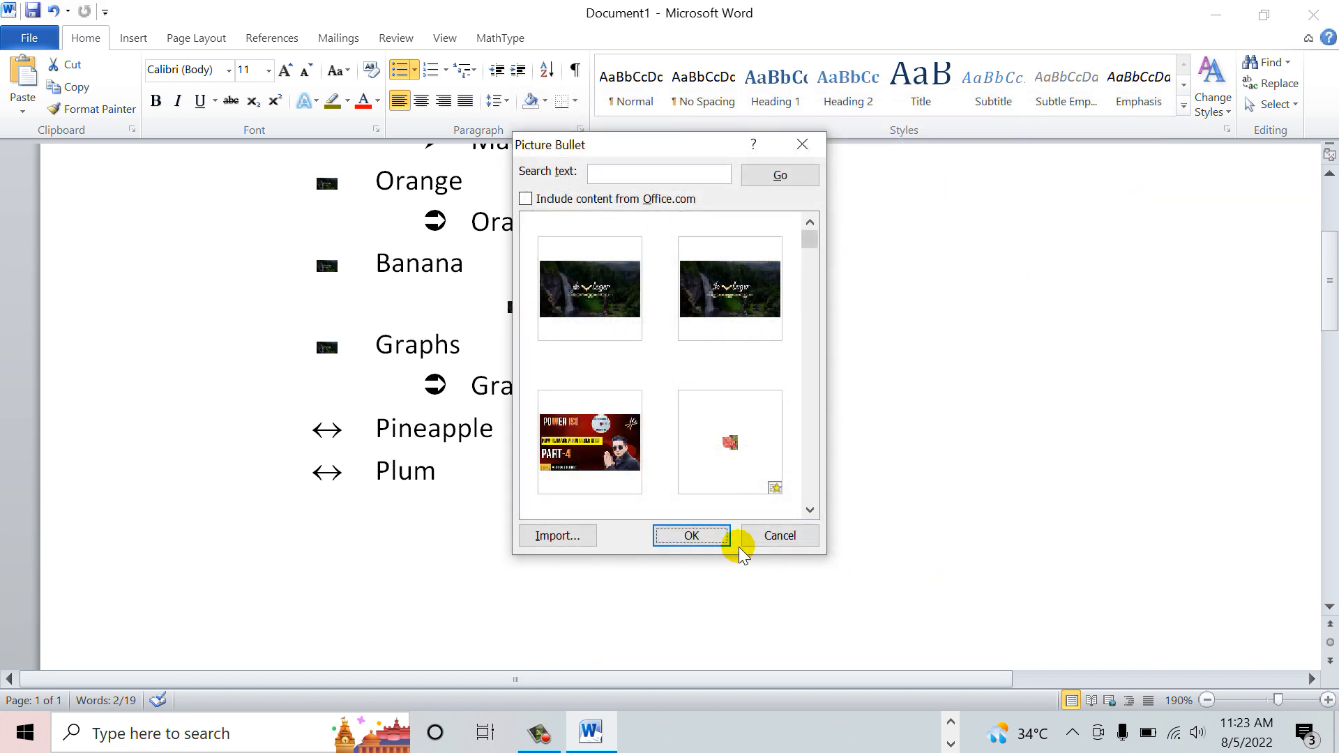
Step: Apply the dark waterfall picture as the bullet of the Plum item
{"action": "left_click", "coordinate": [675, 537]}
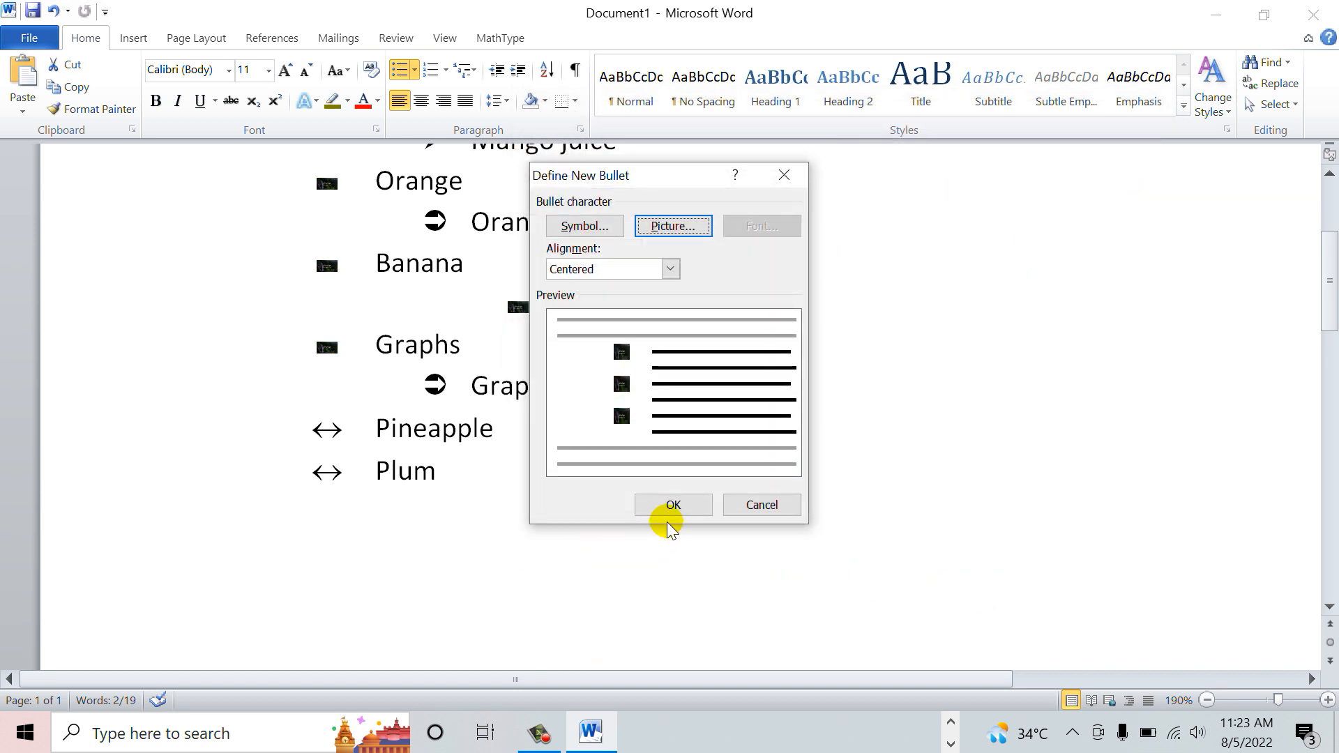
{"action": "left_click", "coordinate": [673, 507]}
{"action": "left_click", "coordinate": [473, 520]}
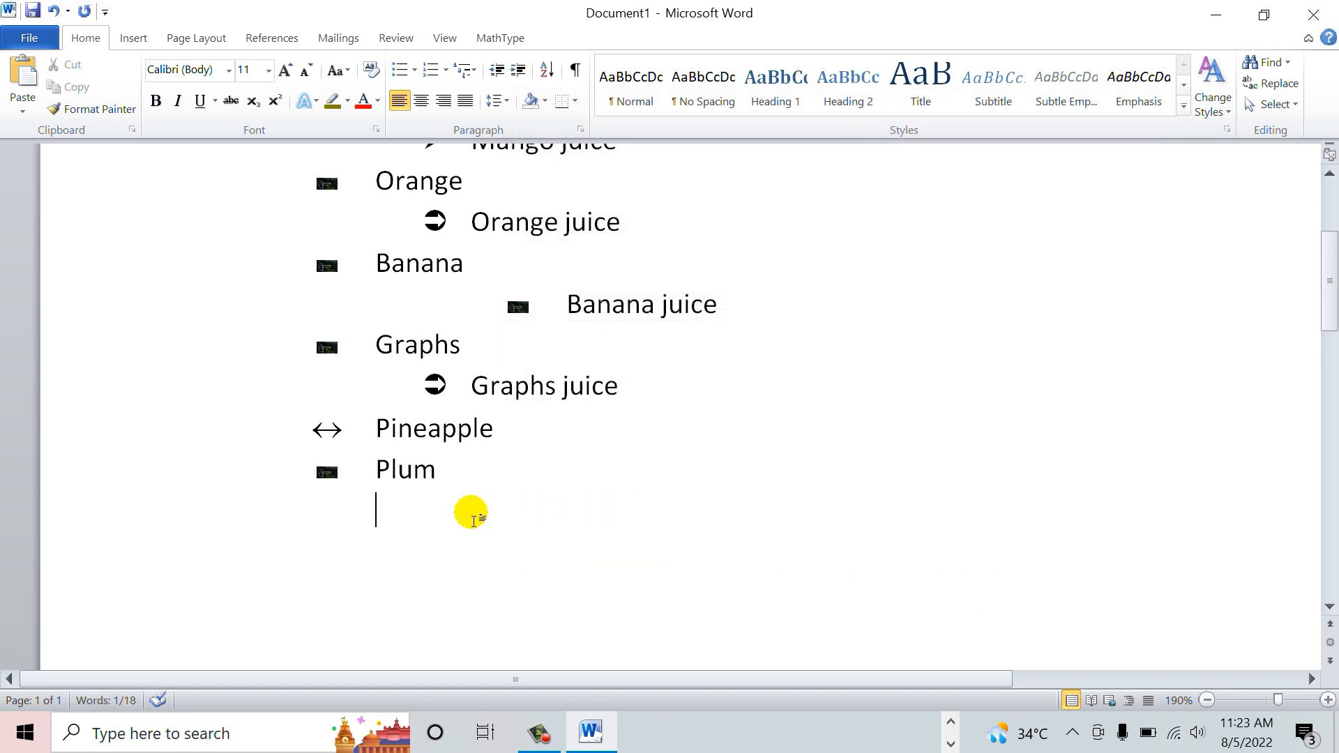
{"action": "left_click", "coordinate": [329, 473]}
{"action": "left_click", "coordinate": [359, 508]}
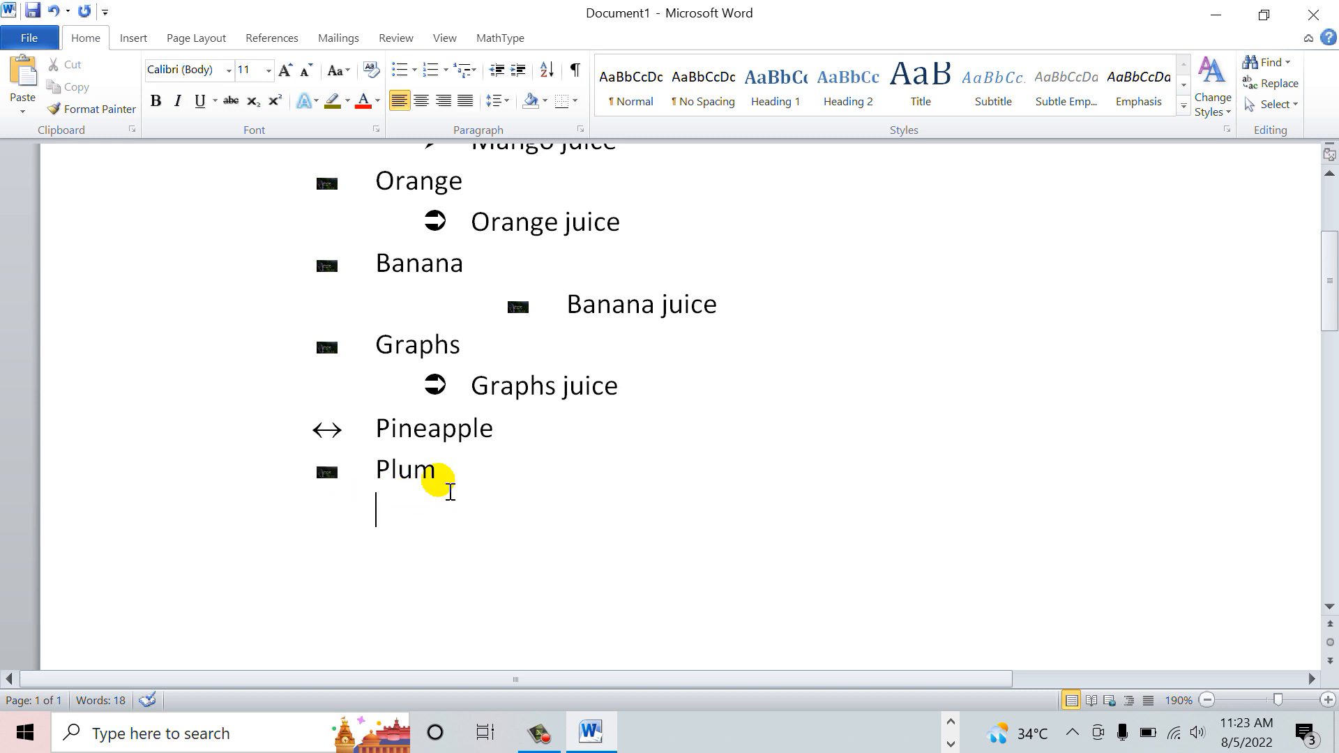
Step: Replace the Plum item's bullet with the imported red Power BI Part-4 picture
{"action": "left_click_drag", "start_coordinate": [452, 488], "coordinate": [374, 469]}
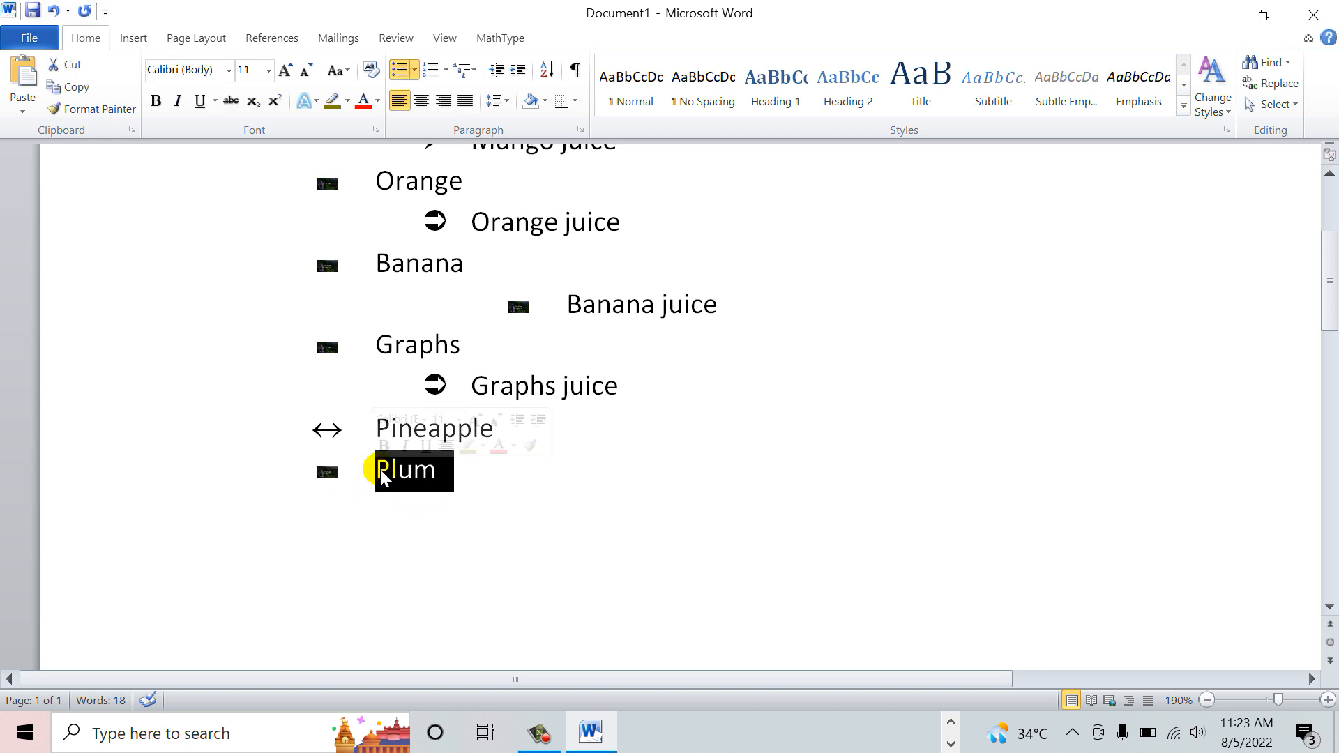
{"action": "left_click", "coordinate": [415, 69]}
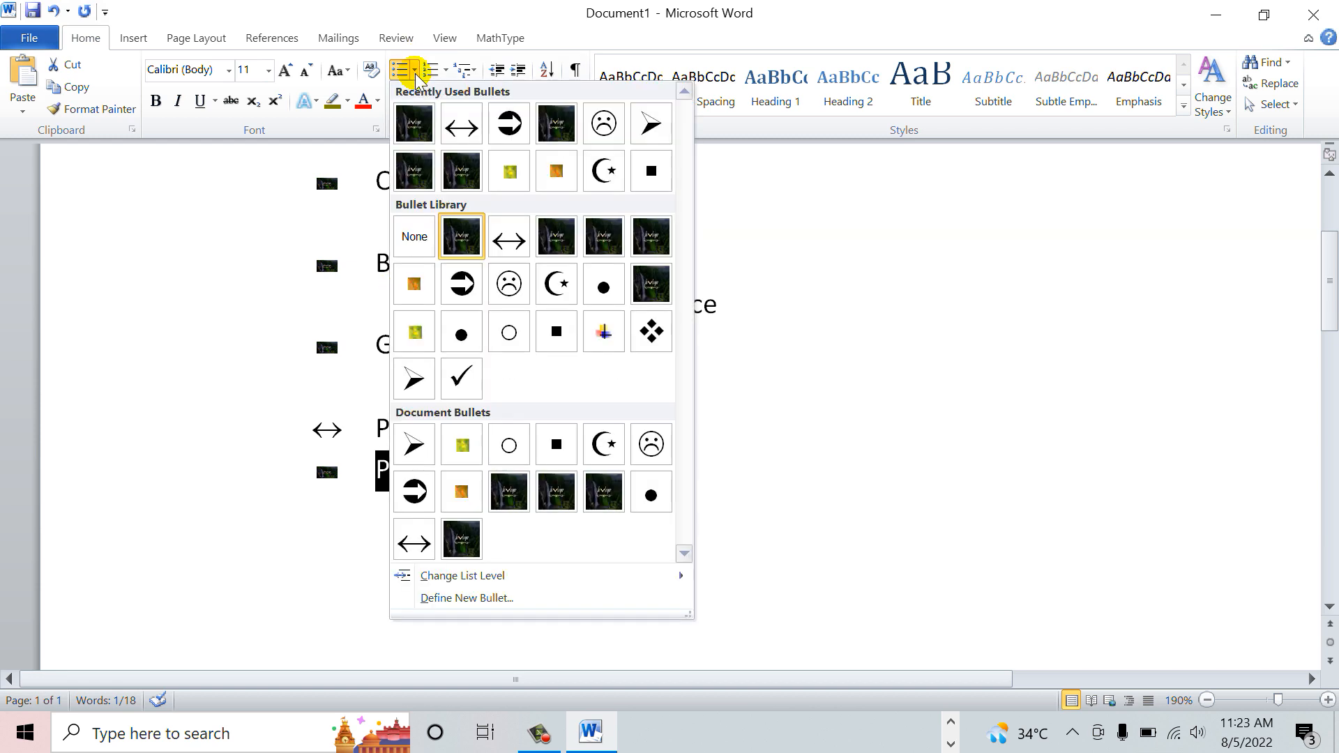
{"action": "left_click", "coordinate": [488, 598]}
{"action": "left_click", "coordinate": [673, 223]}
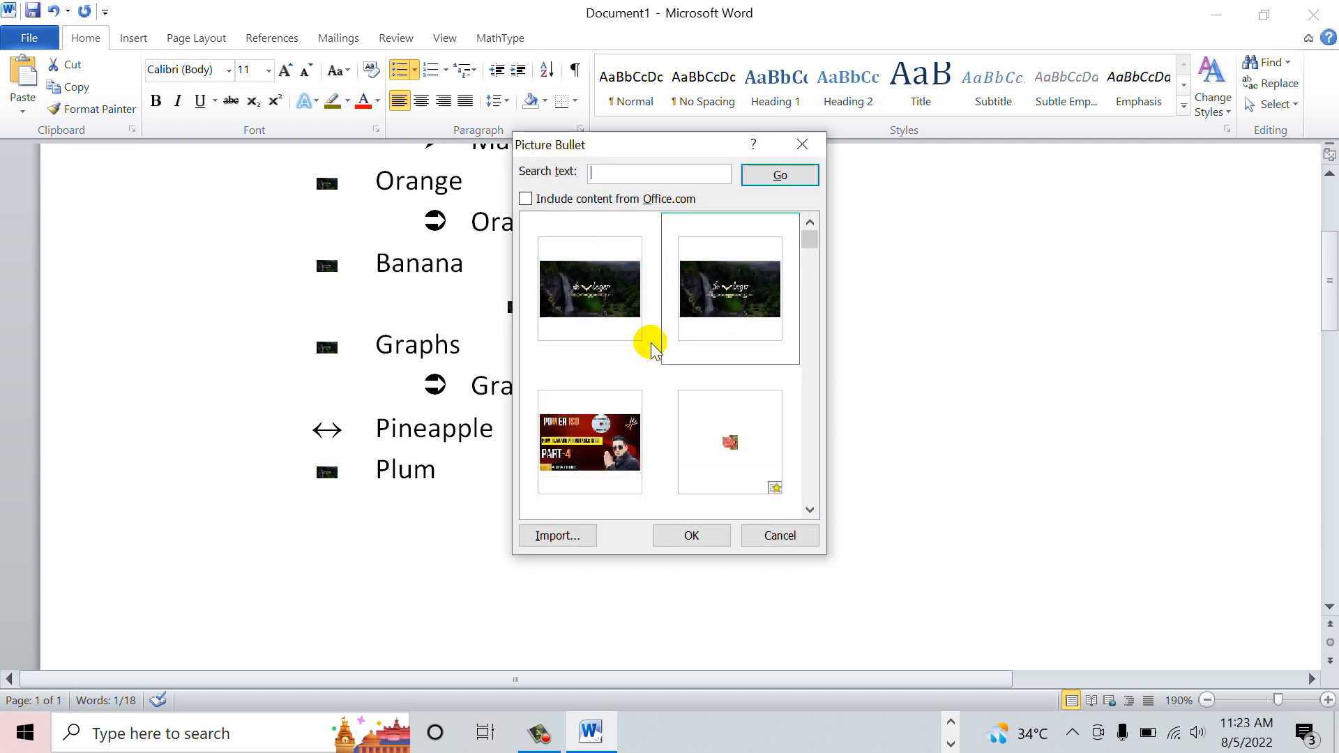
{"action": "left_click", "coordinate": [607, 419]}
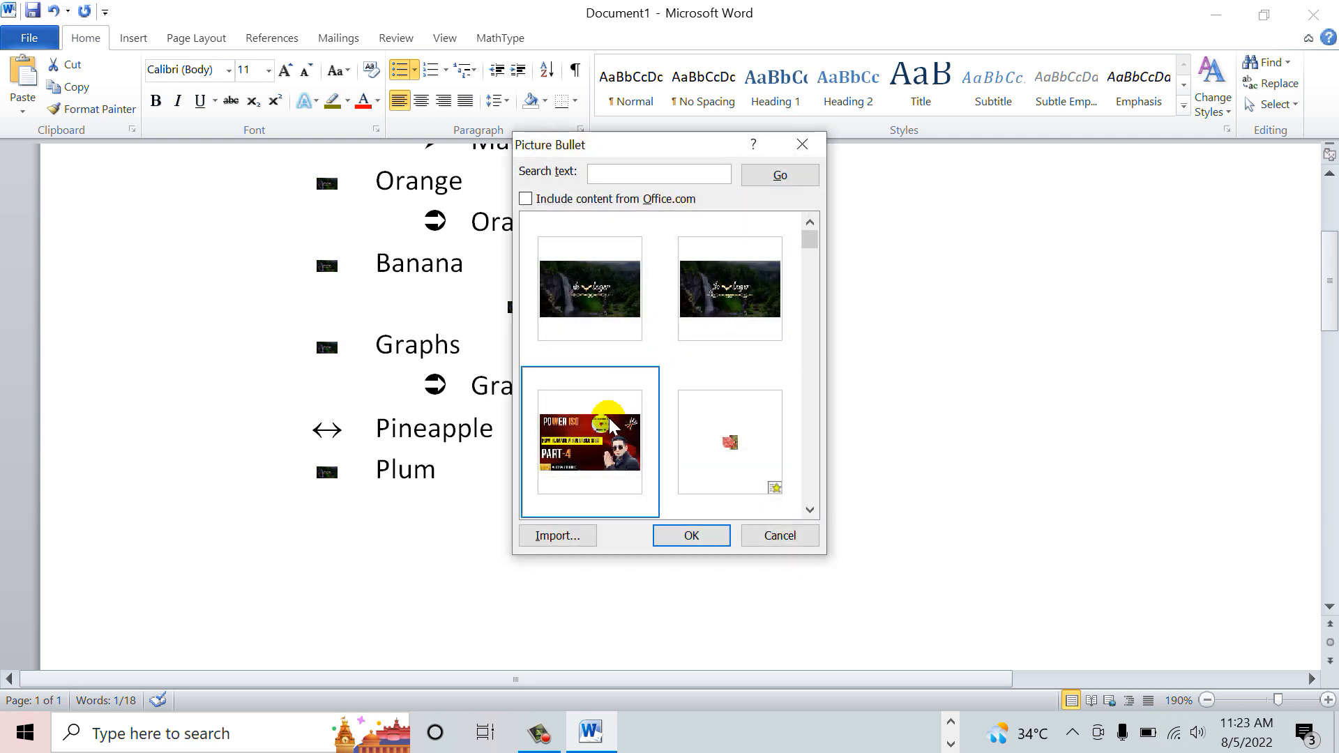
{"action": "left_click", "coordinate": [694, 538]}
{"action": "left_click", "coordinate": [677, 503]}
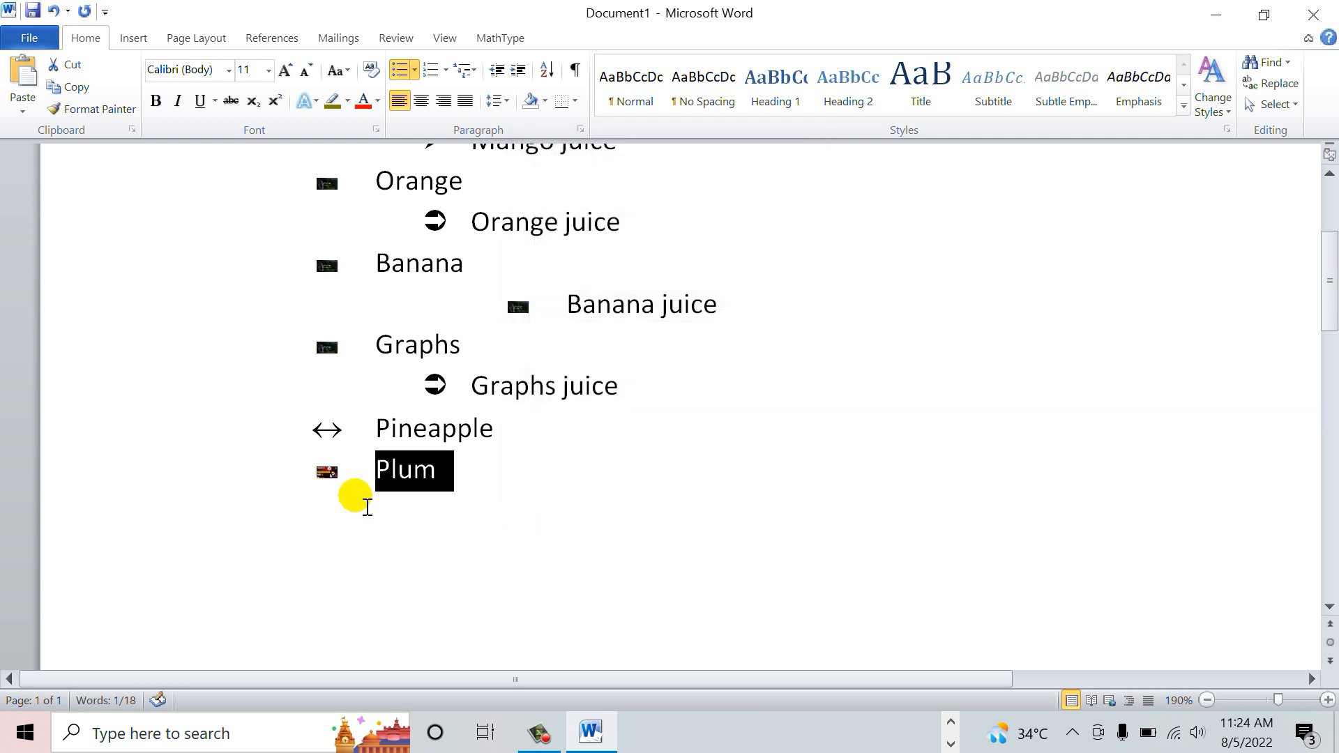
{"action": "left_click", "coordinate": [362, 547]}
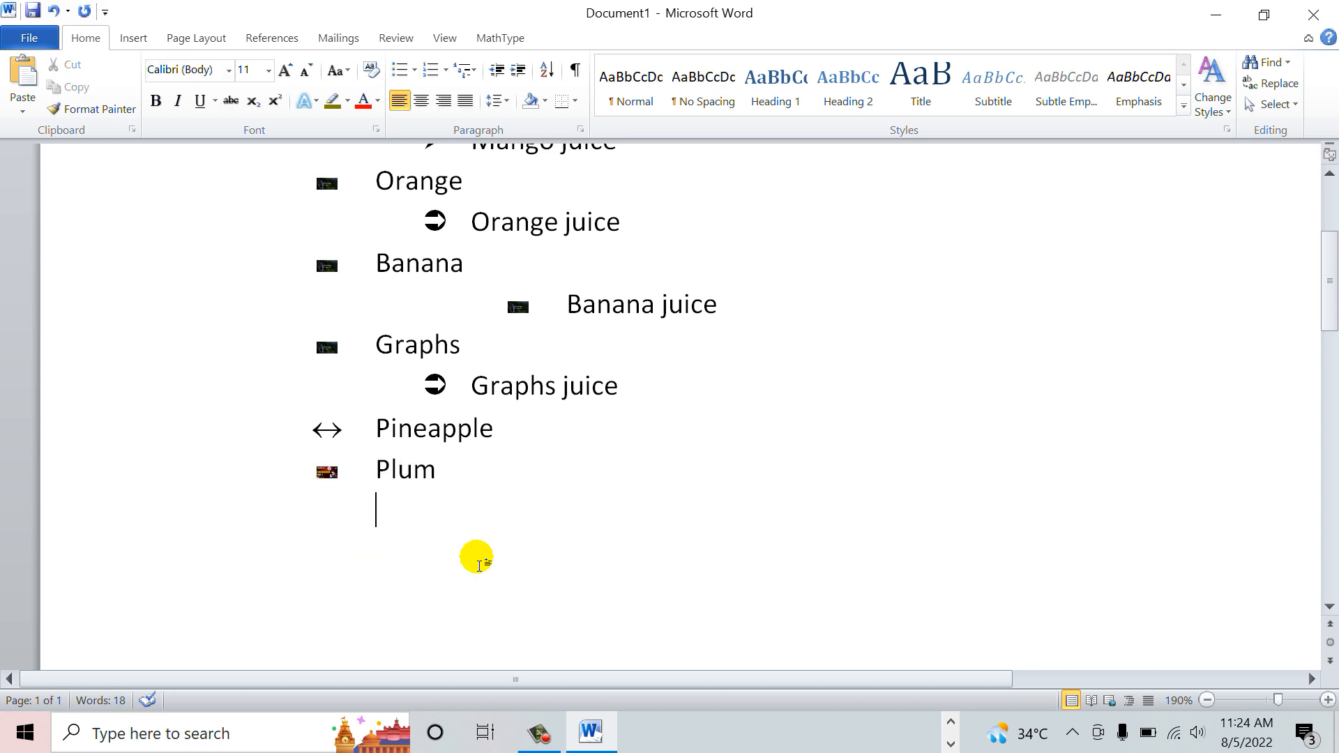
Step: Start defining a new bullet for the Mango item and set its alignment to Left
{"action": "scroll", "coordinate": [481, 561], "scroll_direction": "up", "scroll_amount": 3}
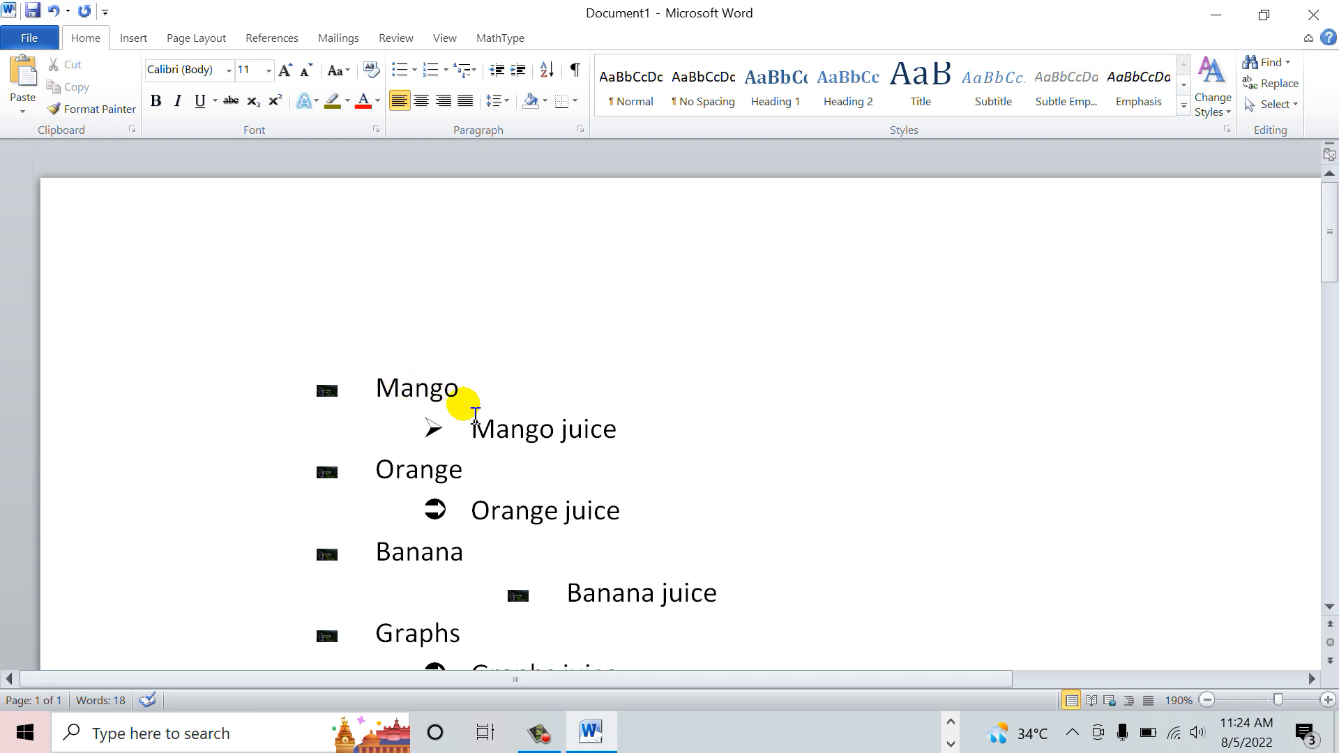
{"action": "left_click_drag", "start_coordinate": [469, 392], "coordinate": [362, 385]}
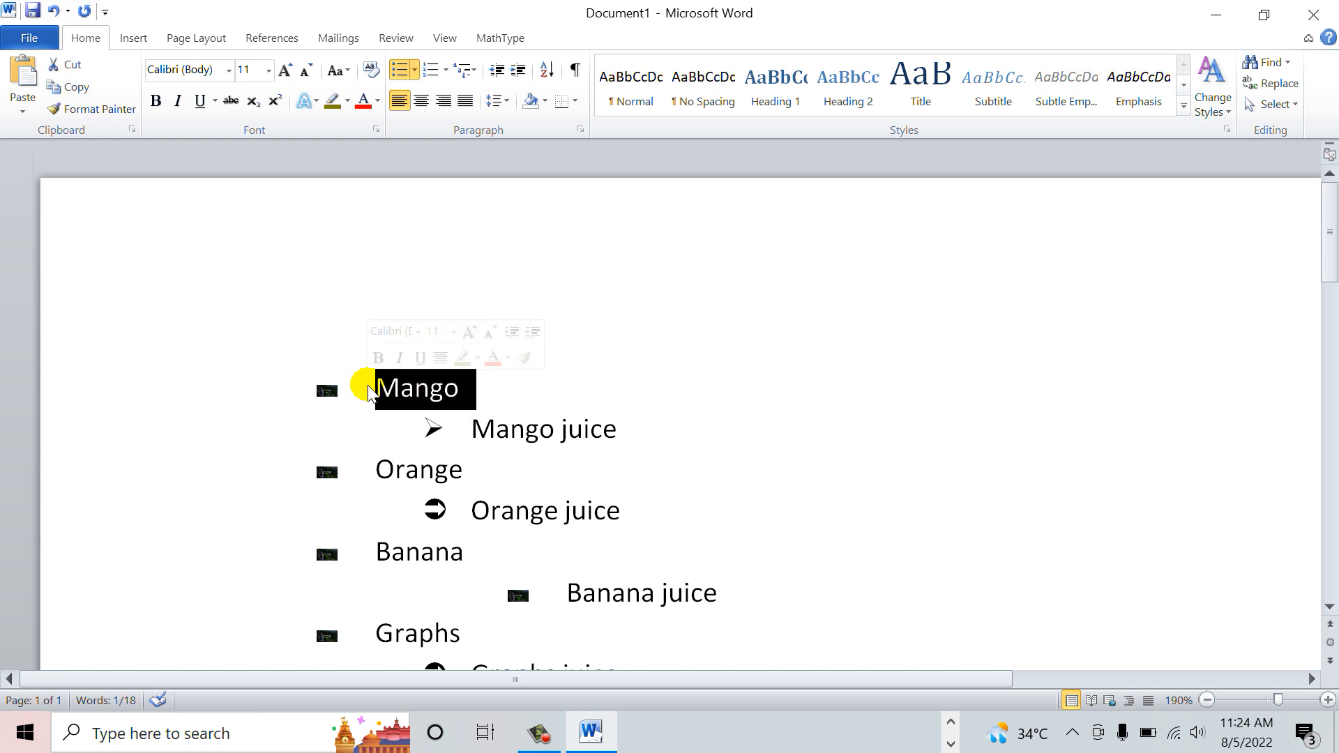
{"action": "left_click", "coordinate": [414, 70]}
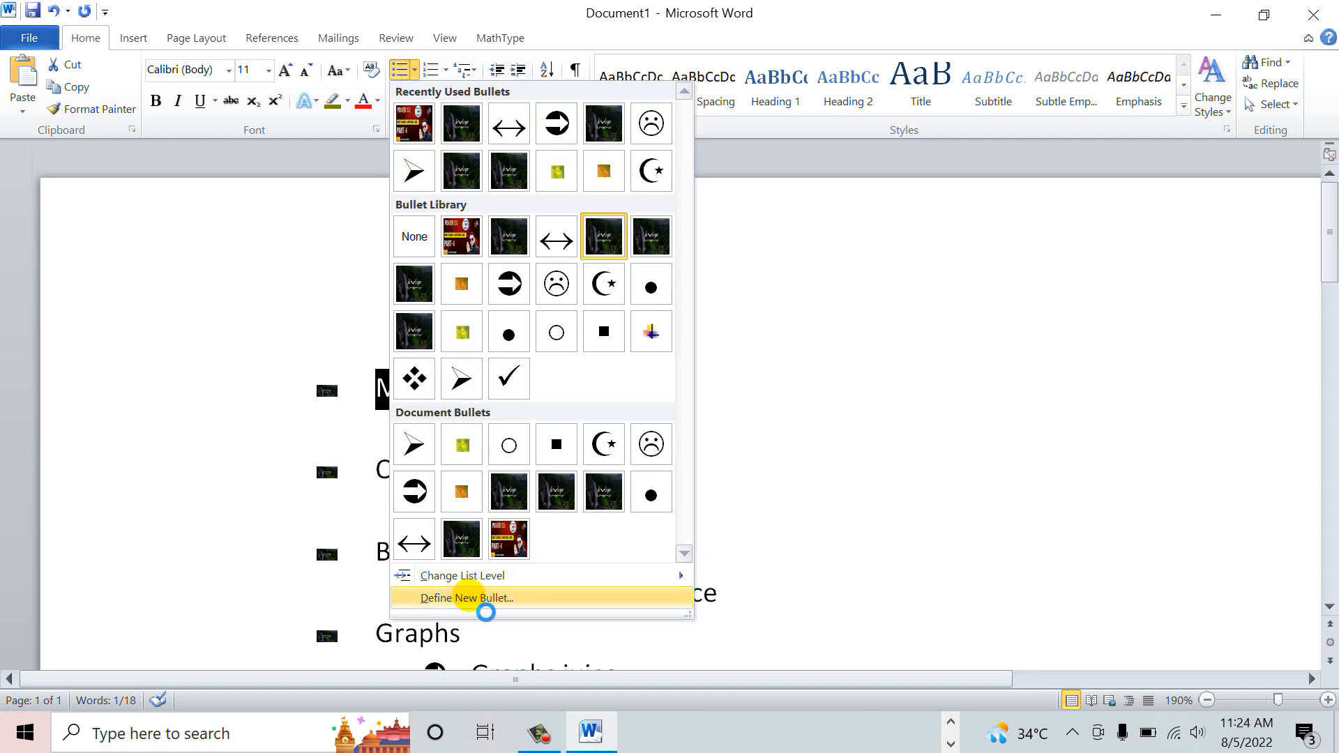
{"action": "left_click", "coordinate": [481, 599]}
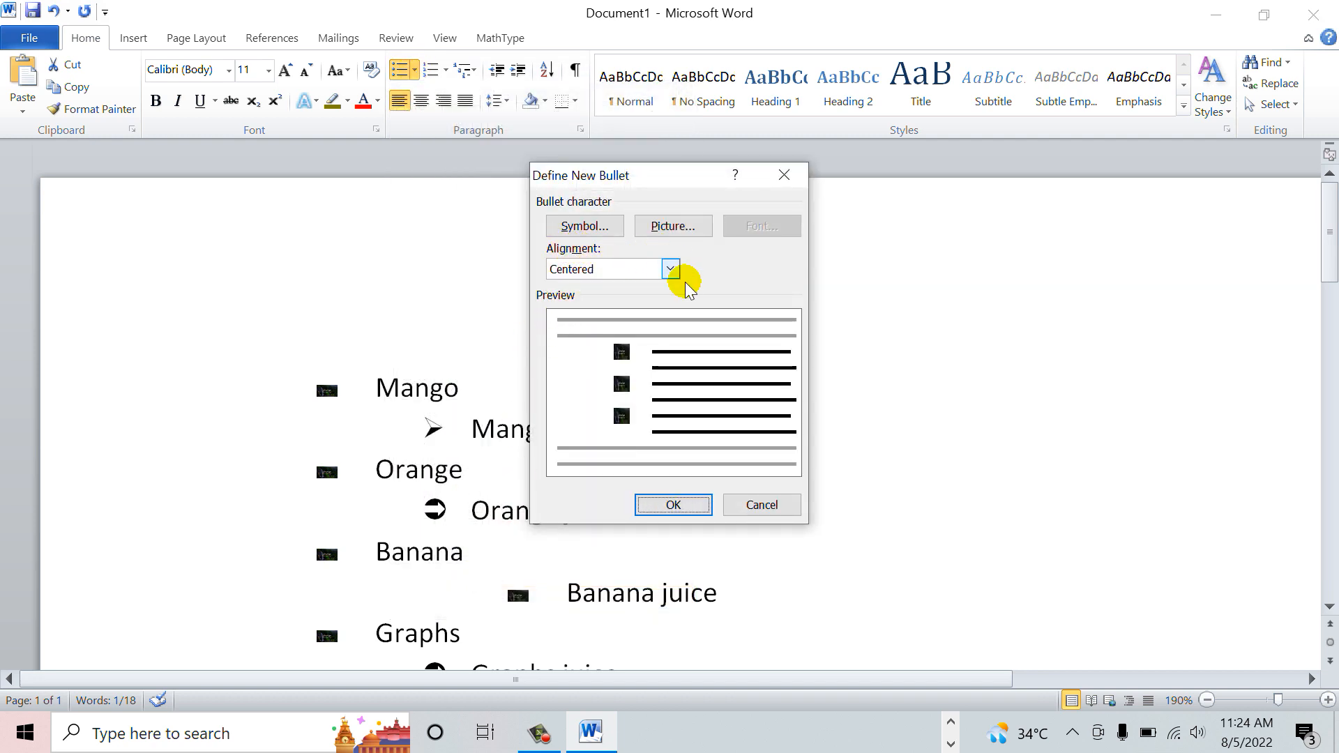
{"action": "left_click", "coordinate": [670, 269]}
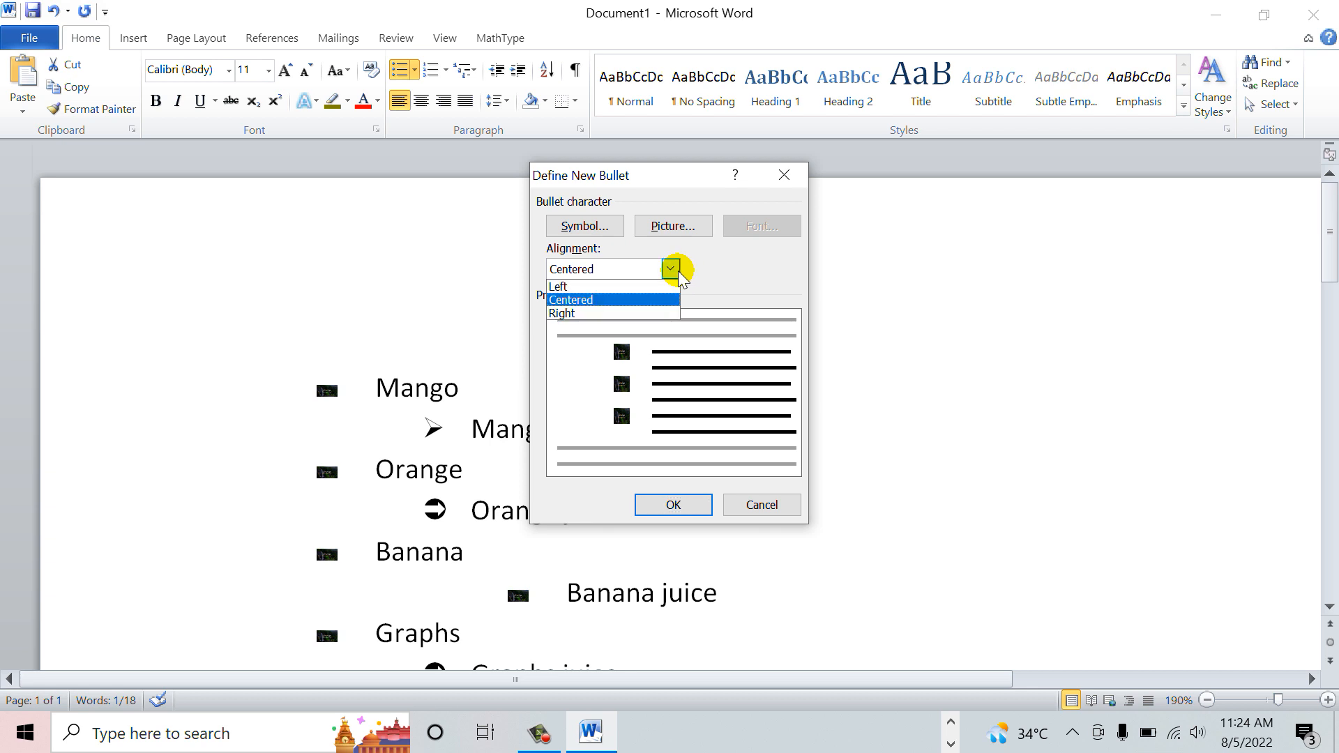
{"action": "left_click", "coordinate": [586, 285]}
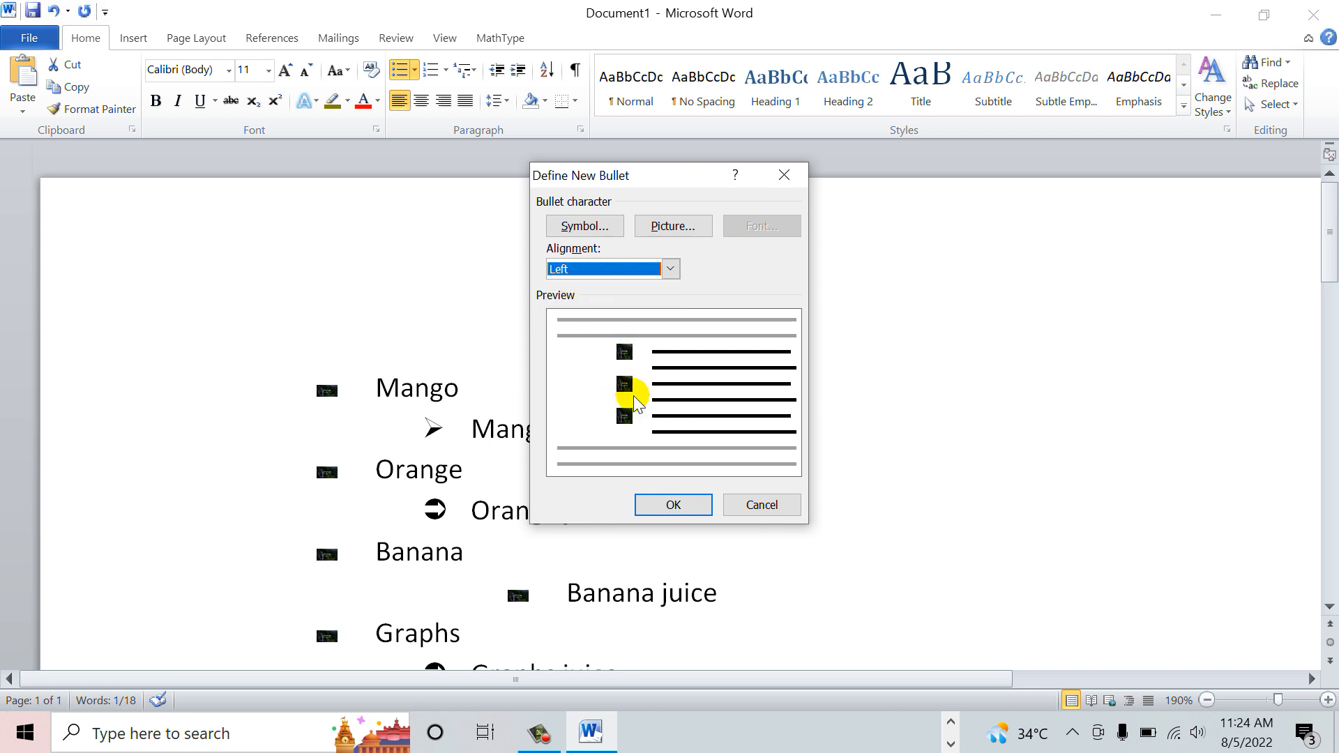
Step: Try the Centered and Right alignments for the Mango item's bullet in the preview
{"action": "left_click", "coordinate": [669, 269]}
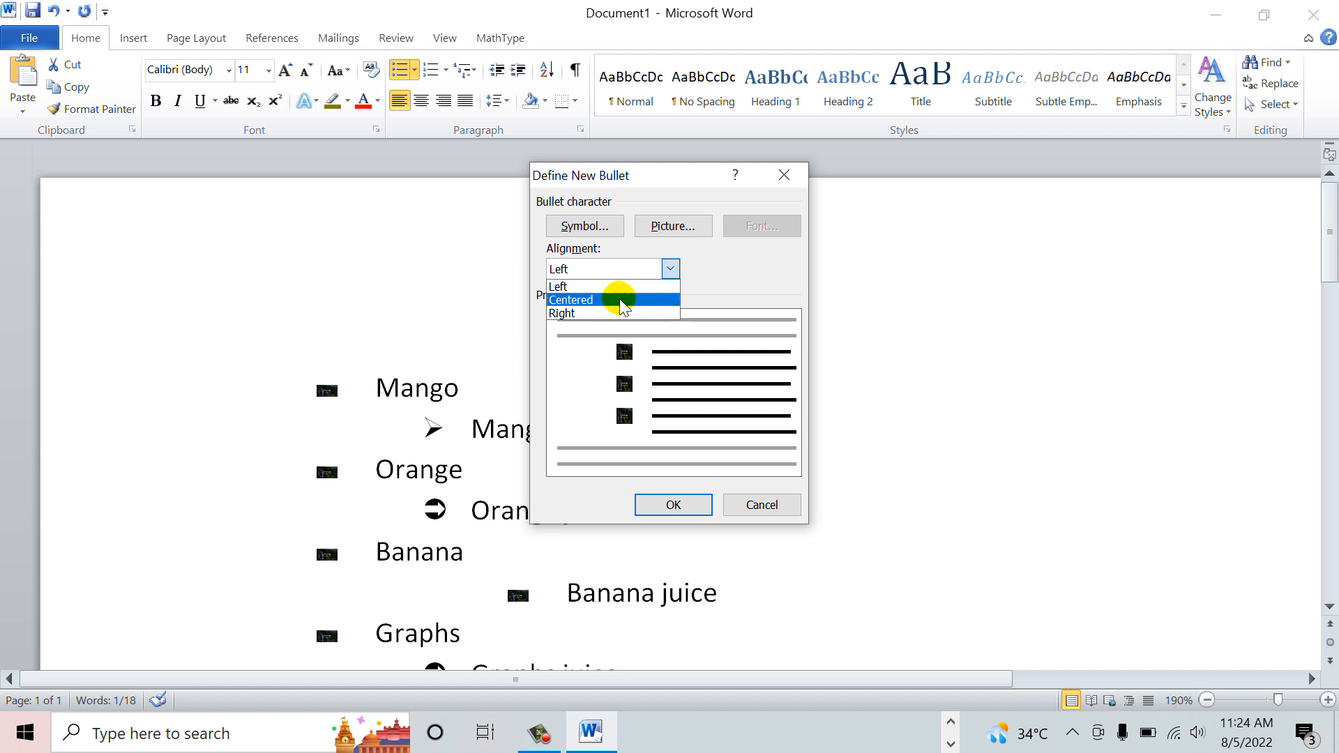
{"action": "left_click", "coordinate": [599, 298]}
{"action": "left_click", "coordinate": [671, 269]}
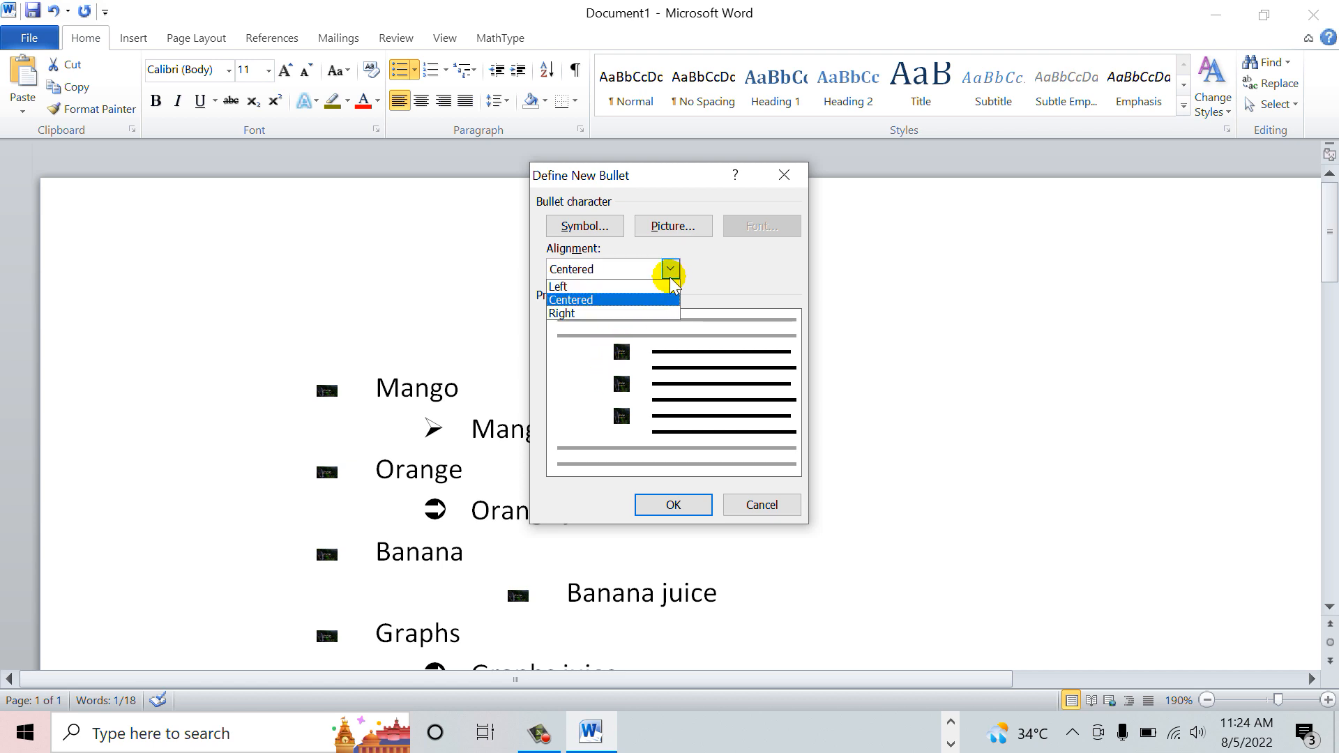
{"action": "left_click", "coordinate": [616, 315]}
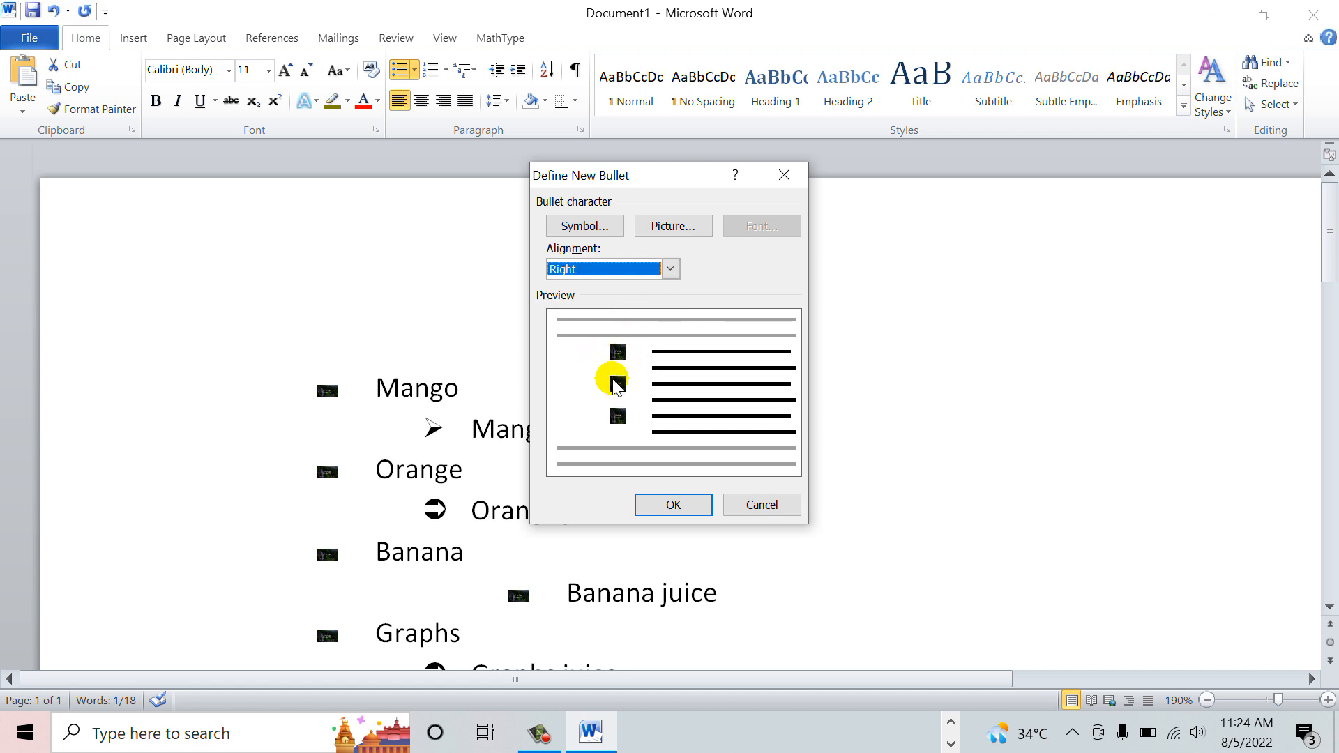
Step: Apply Left alignment to the Mango item's picture bullet
{"action": "left_click", "coordinate": [671, 270]}
{"action": "left_click", "coordinate": [612, 288]}
{"action": "left_click", "coordinate": [680, 502]}
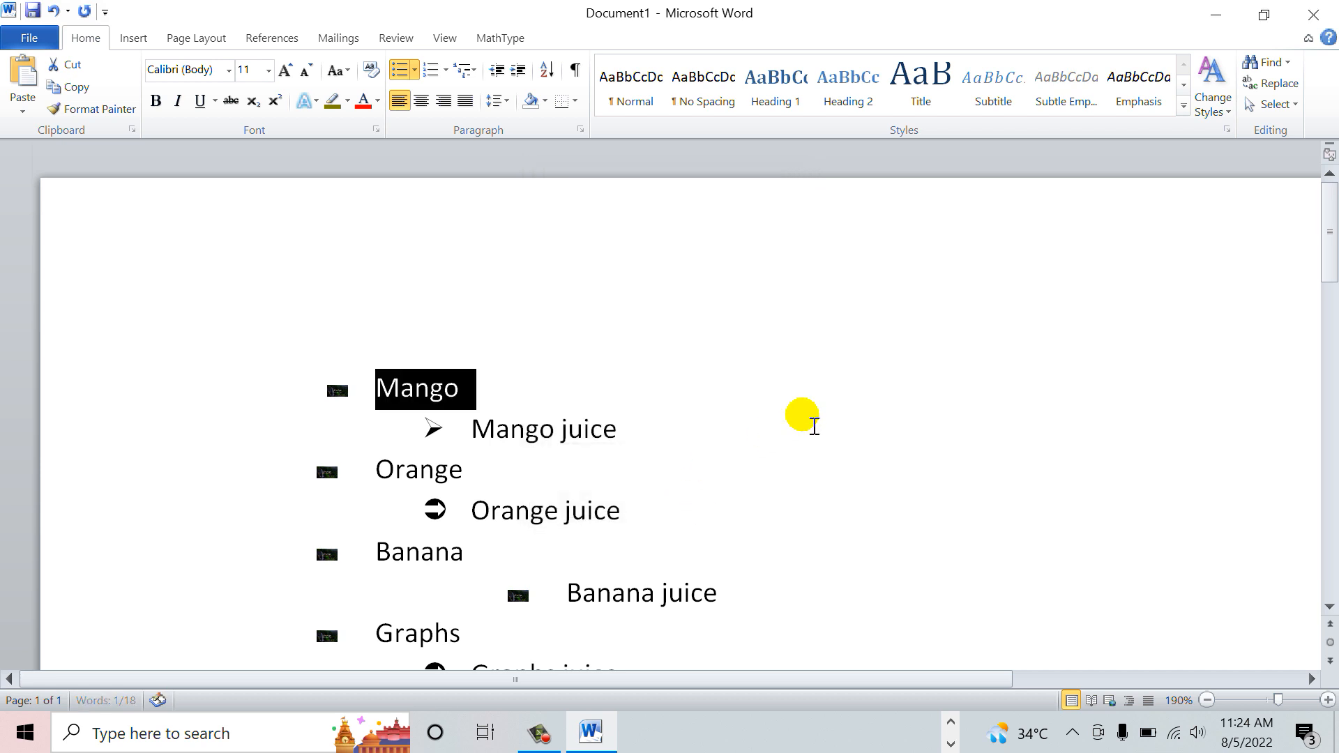
Step: Undo the last bullet formatting change that affected the whole fruit list
{"action": "left_click", "coordinate": [819, 410]}
{"action": "scroll", "coordinate": [812, 412], "scroll_direction": "down", "scroll_amount": 2}
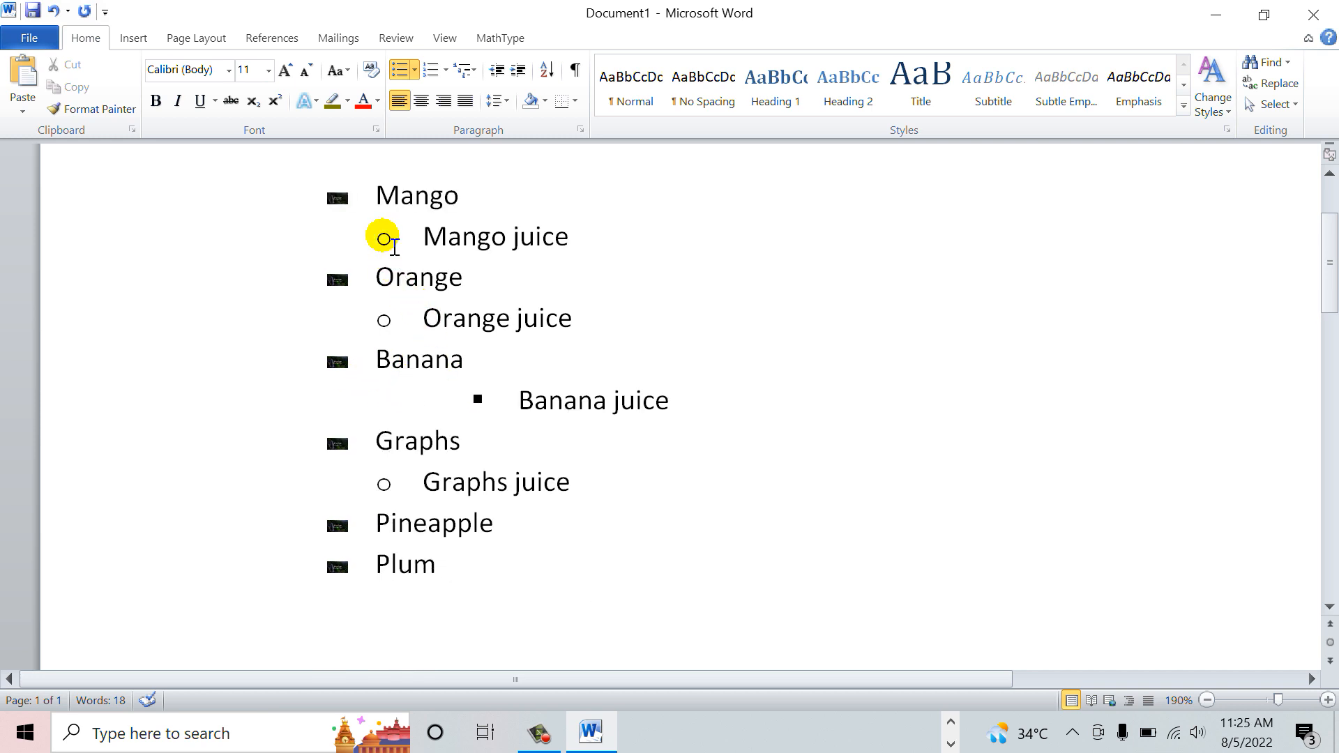
{"action": "key", "text": "ctrl+z"}
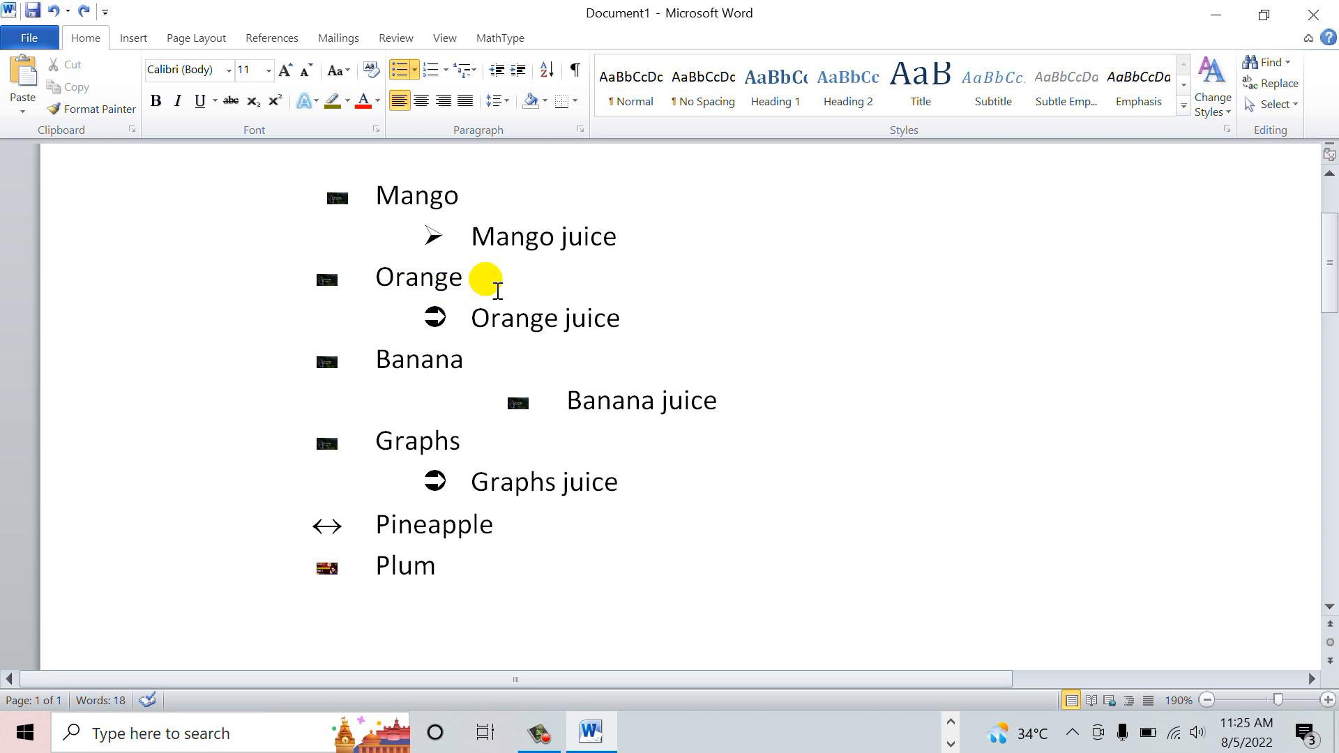
Step: Set the bullet alignment of the Orange item to Left through a new bullet definition
{"action": "double_click", "coordinate": [391, 295]}
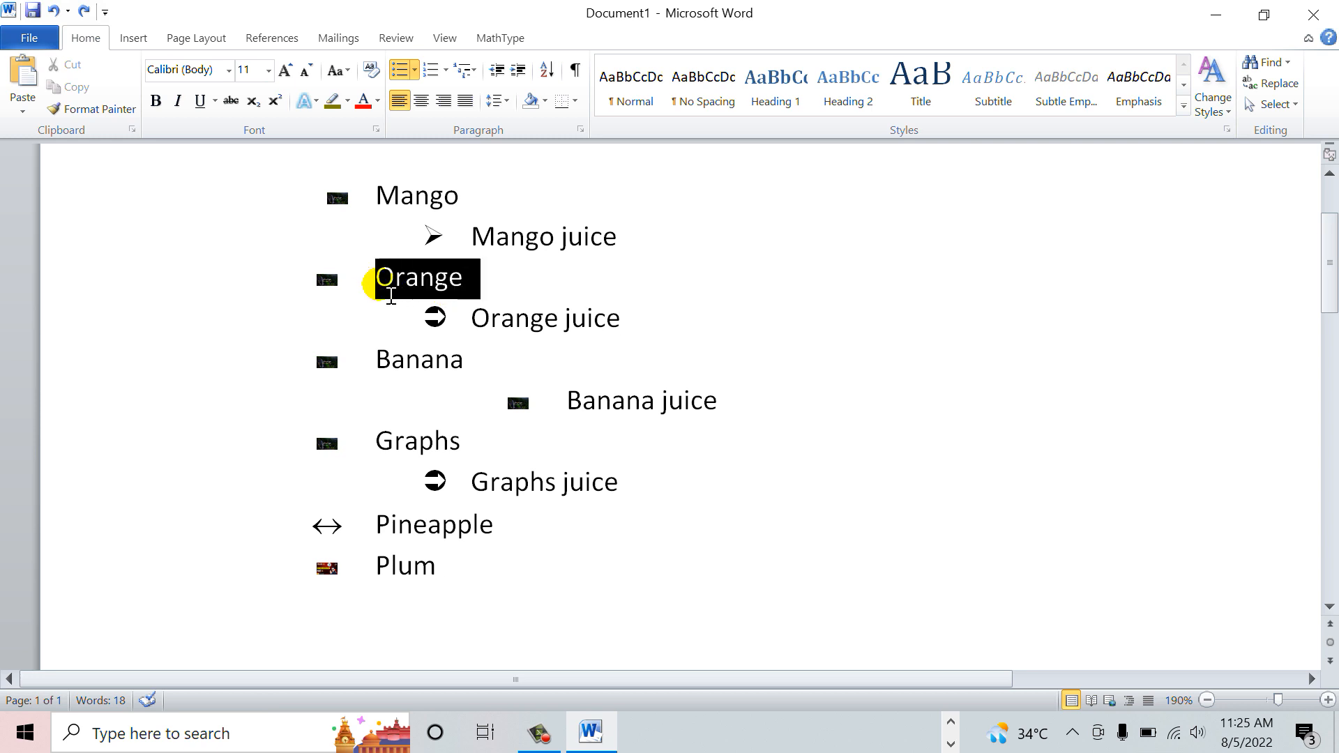
{"action": "left_click", "coordinate": [415, 70]}
{"action": "left_click", "coordinate": [455, 599]}
{"action": "left_click", "coordinate": [670, 270]}
{"action": "left_click", "coordinate": [607, 287]}
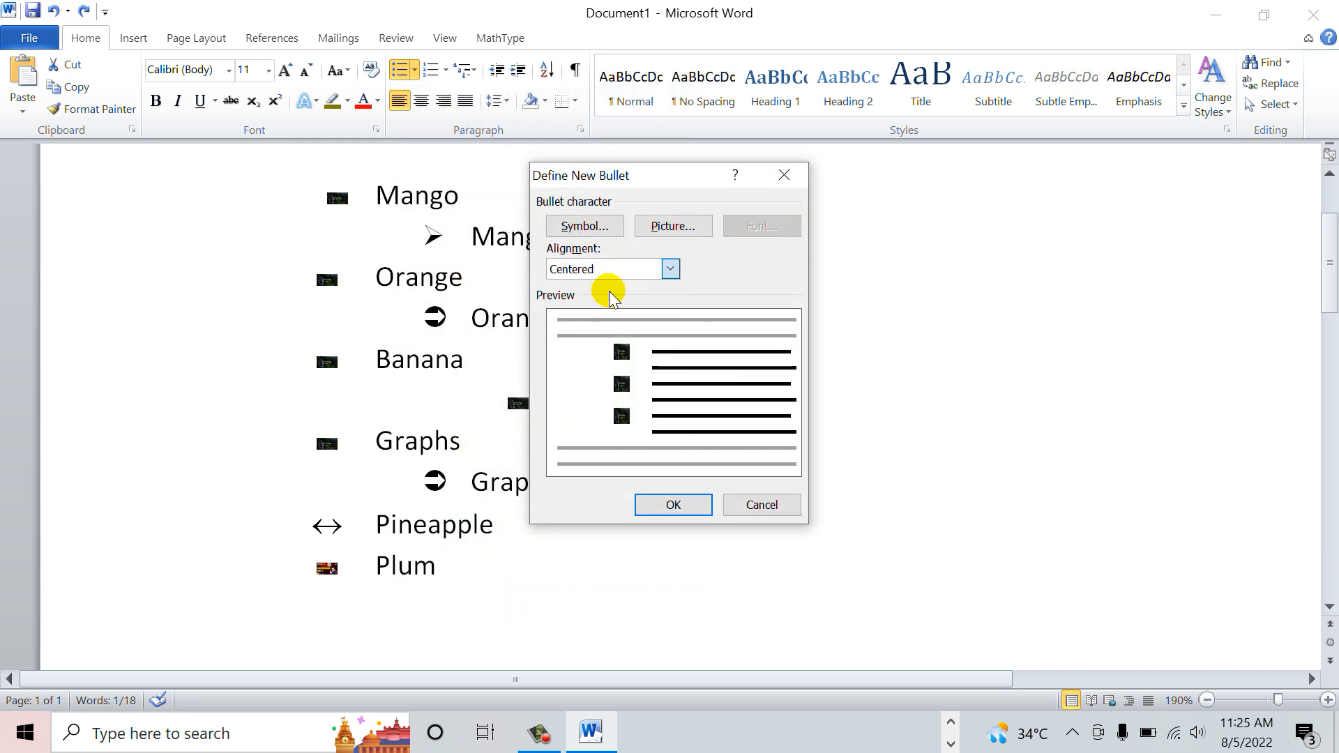
{"action": "left_click", "coordinate": [660, 505]}
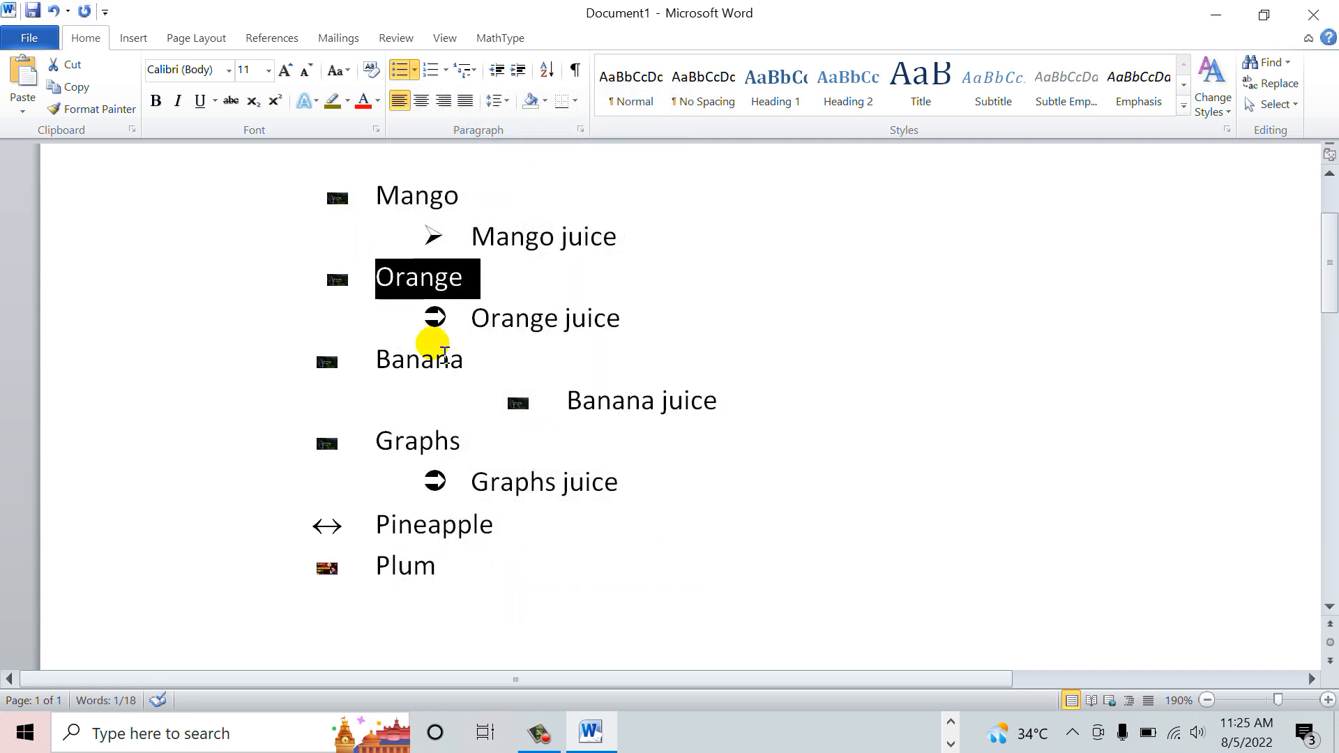
{"action": "left_click", "coordinate": [857, 354]}
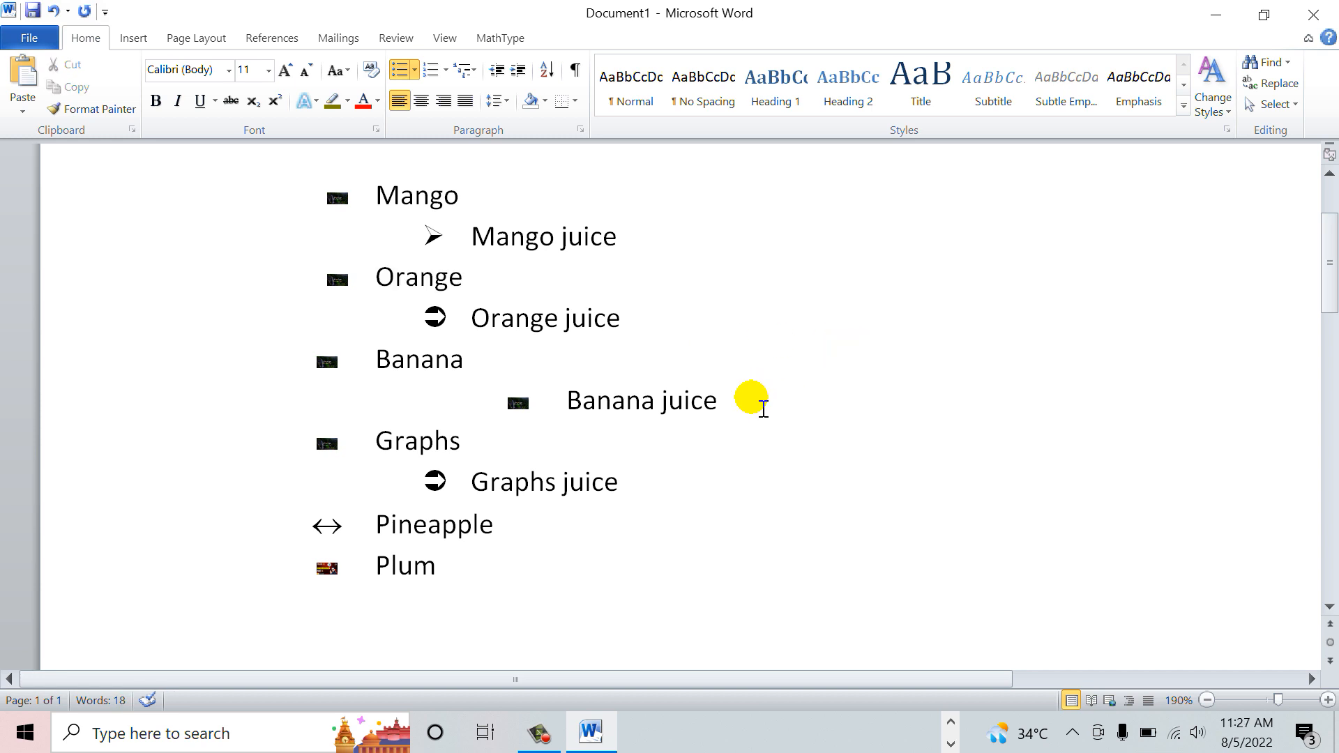
{"action": "scroll", "coordinate": [763, 409], "scroll_direction": "up", "scroll_amount": 2}
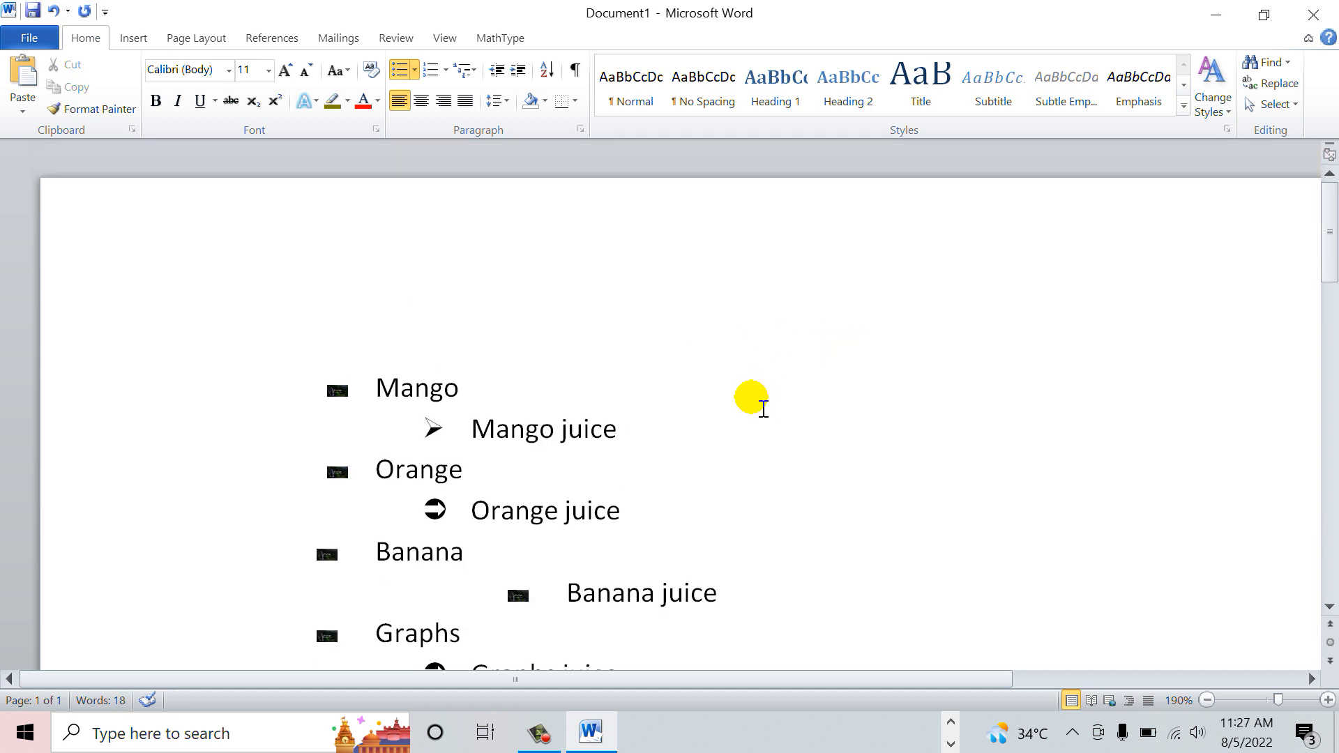
{"action": "scroll", "coordinate": [764, 405], "scroll_direction": "down", "scroll_amount": 1}
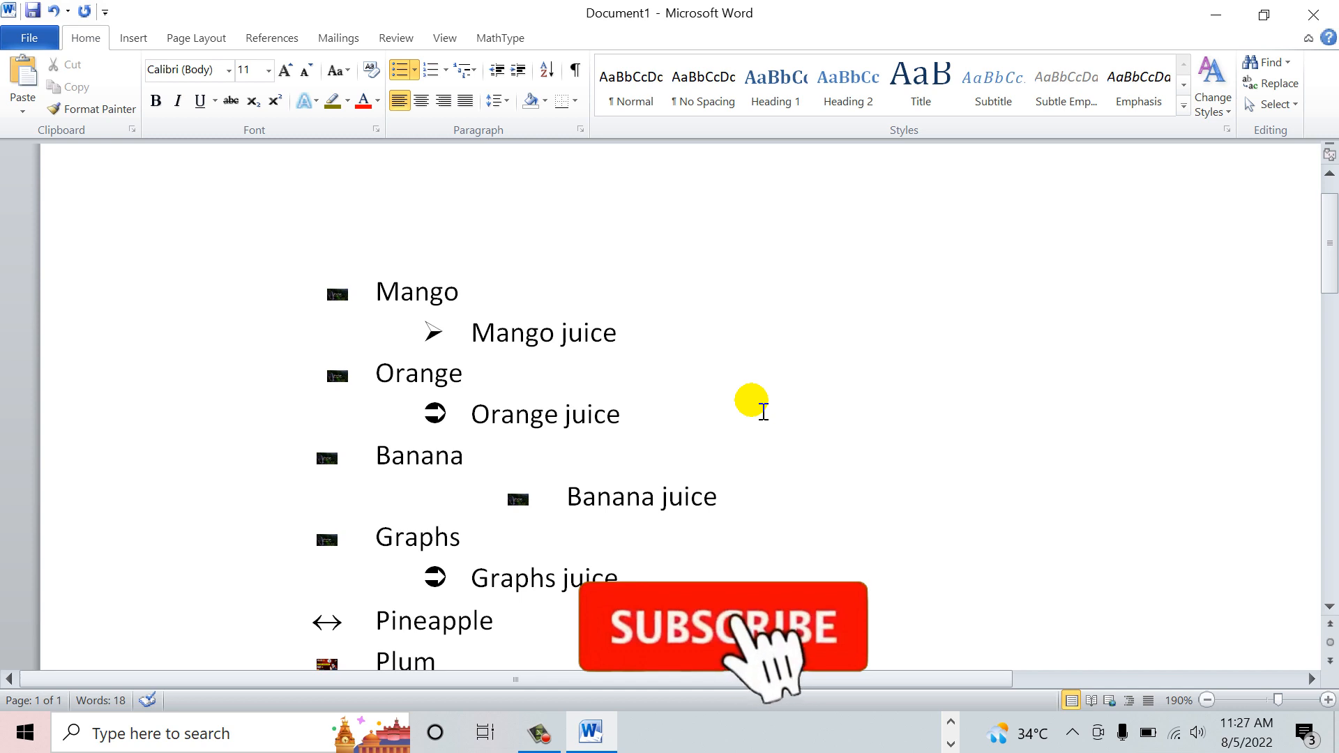